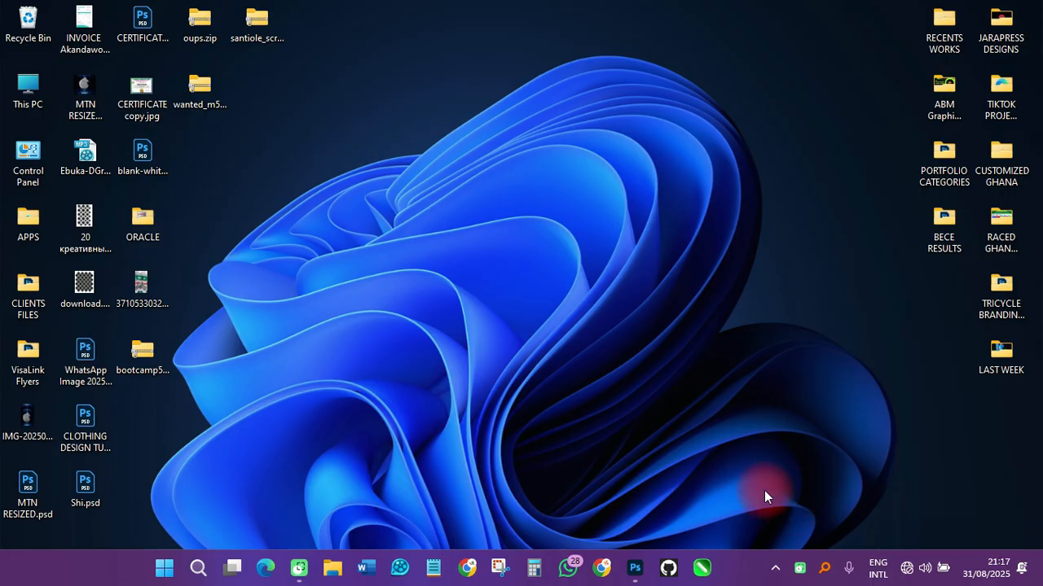
Switch to Photoshop and create a new A4 document, 210 x 297 mm at 300 ppi
{"action": "left_click", "coordinate": [633, 566]}
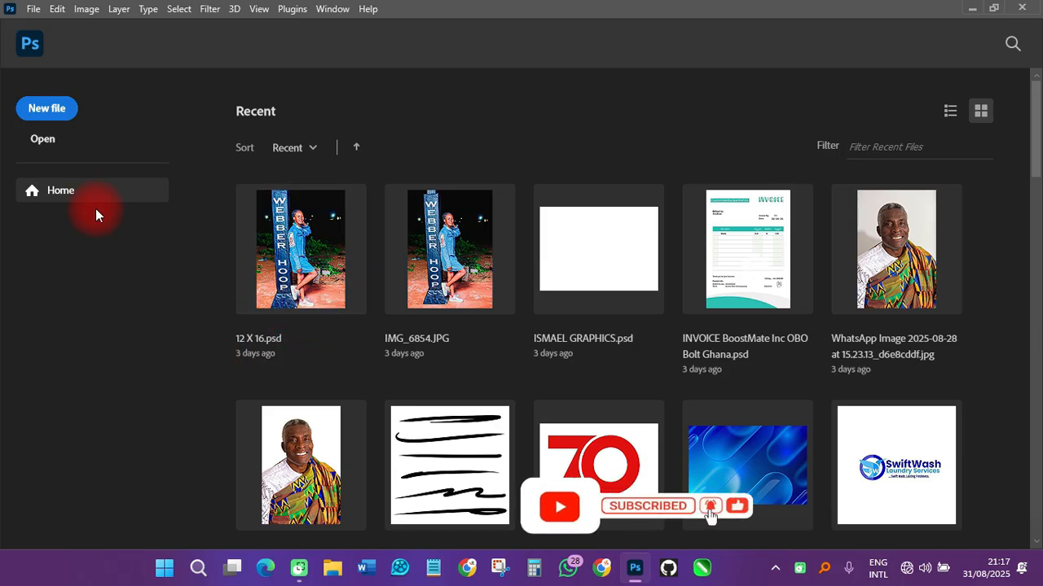
{"action": "left_click", "coordinate": [59, 112]}
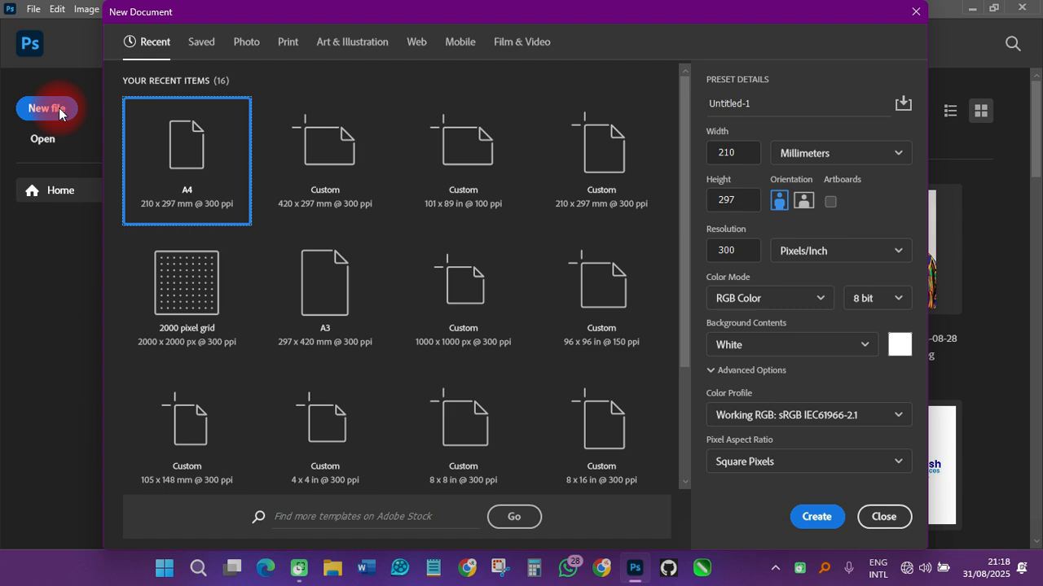
{"action": "left_click", "coordinate": [302, 291]}
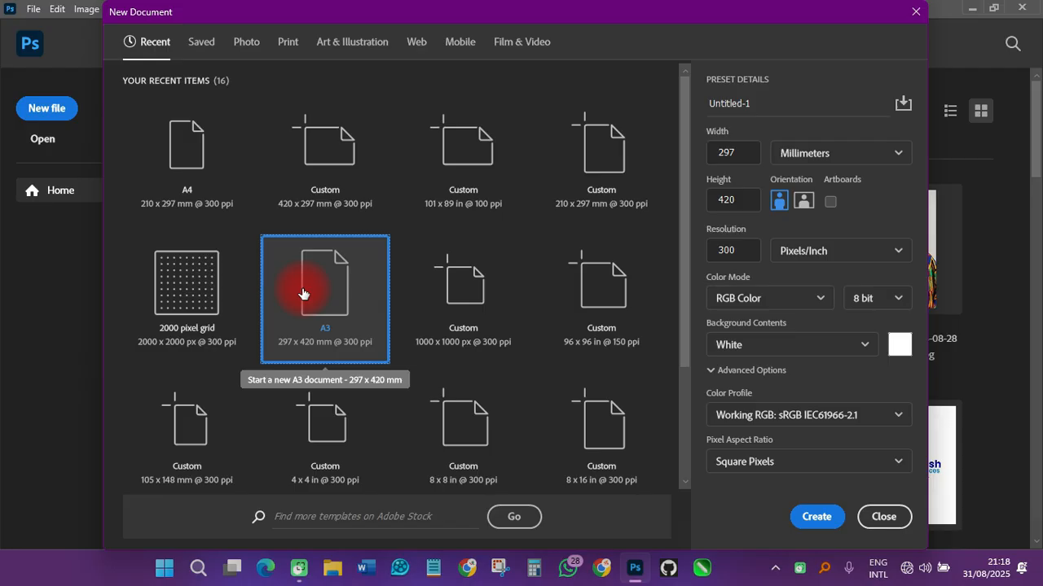
{"action": "left_click", "coordinate": [196, 183]}
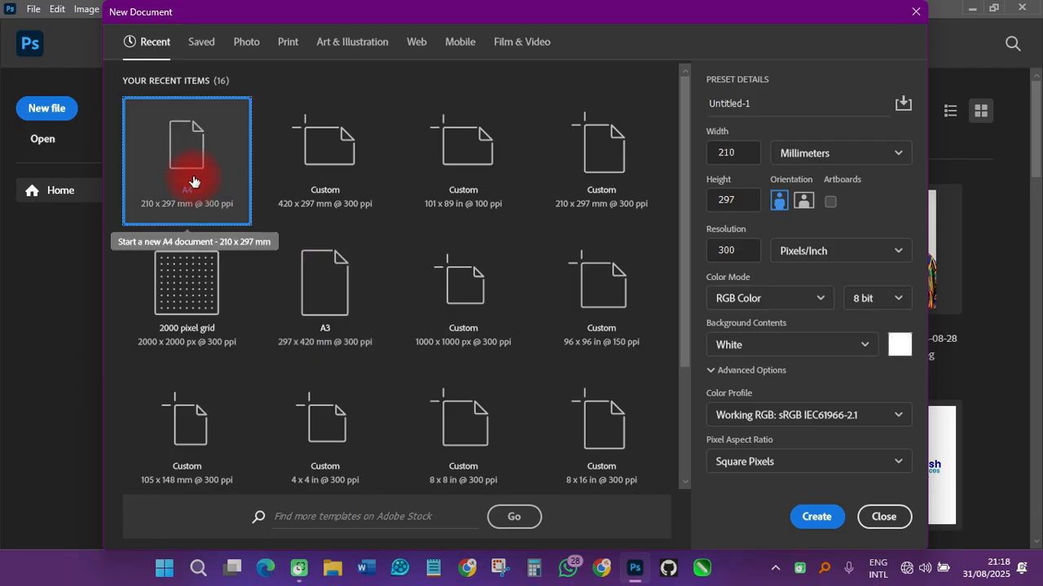
{"action": "double_click", "coordinate": [194, 181]}
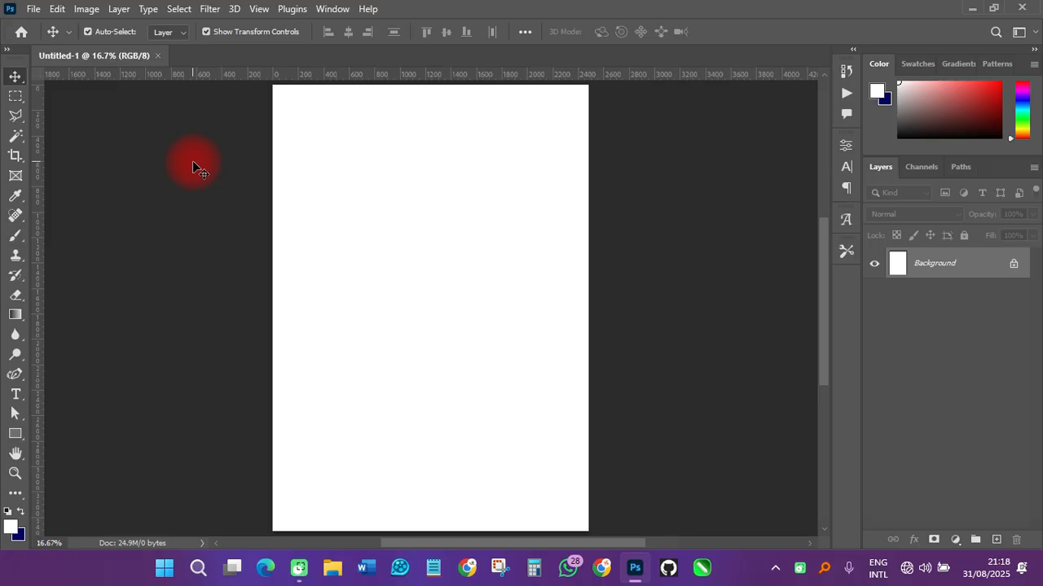
Rotate the blank canvas 90° clockwise into landscape orientation
{"action": "scroll", "coordinate": [536, 222], "scroll_direction": "down", "scroll_amount": 2}
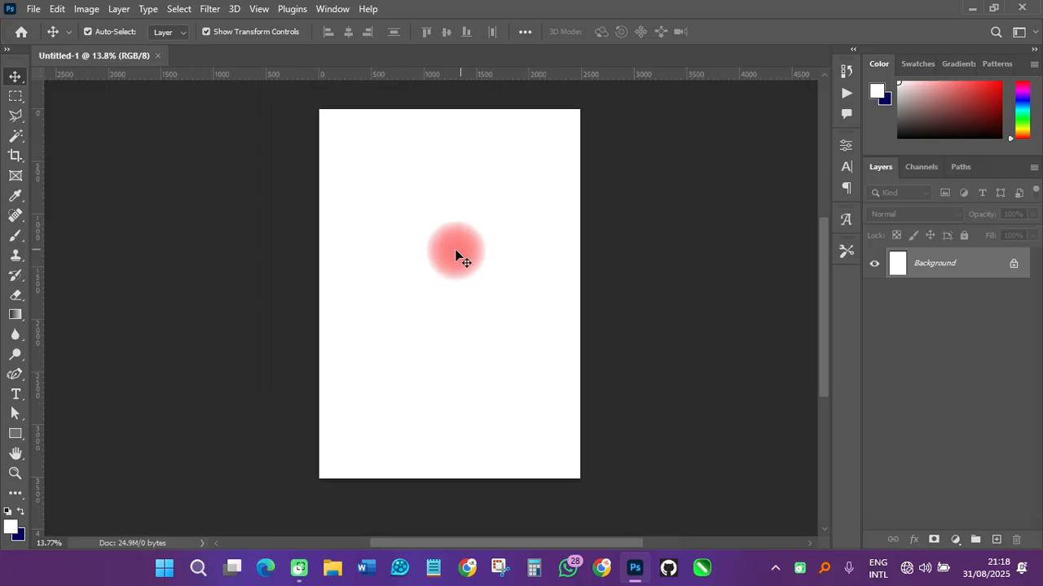
{"action": "scroll", "coordinate": [474, 256], "scroll_direction": "up", "scroll_amount": 1}
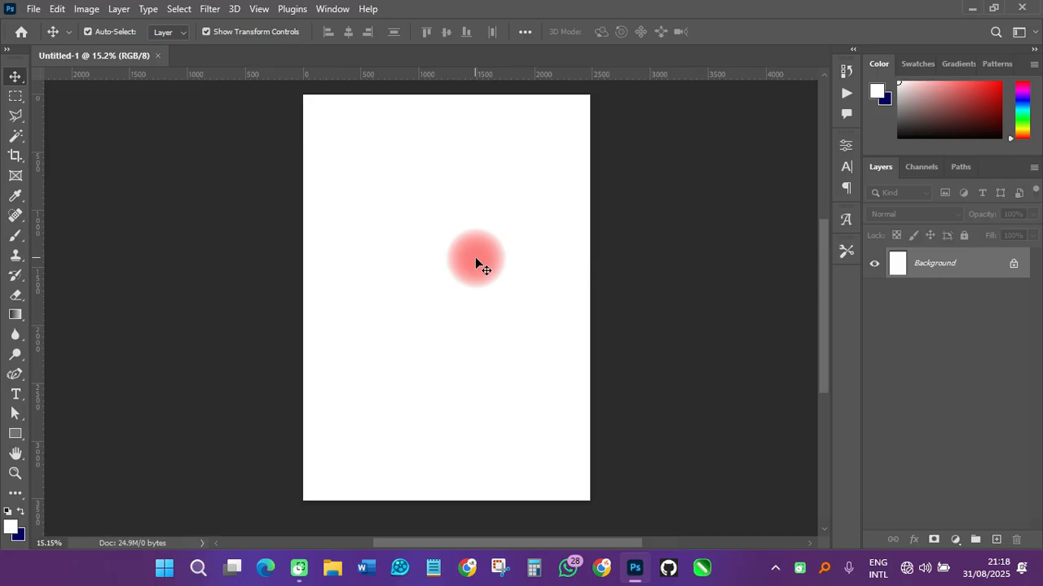
{"action": "left_click", "coordinate": [88, 10]}
{"action": "mouse_move", "coordinate": [125, 153]}
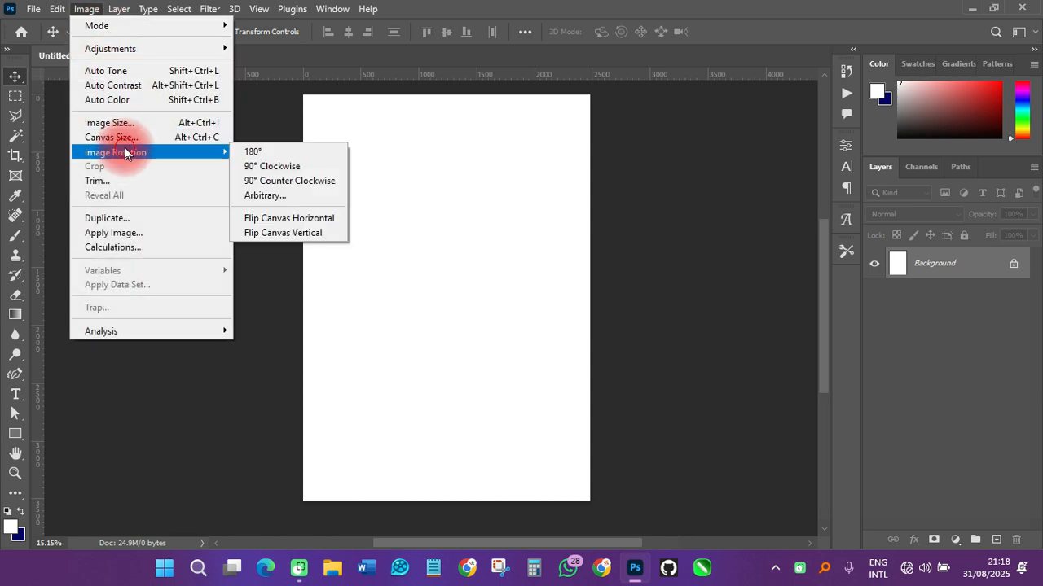
{"action": "left_click", "coordinate": [274, 166]}
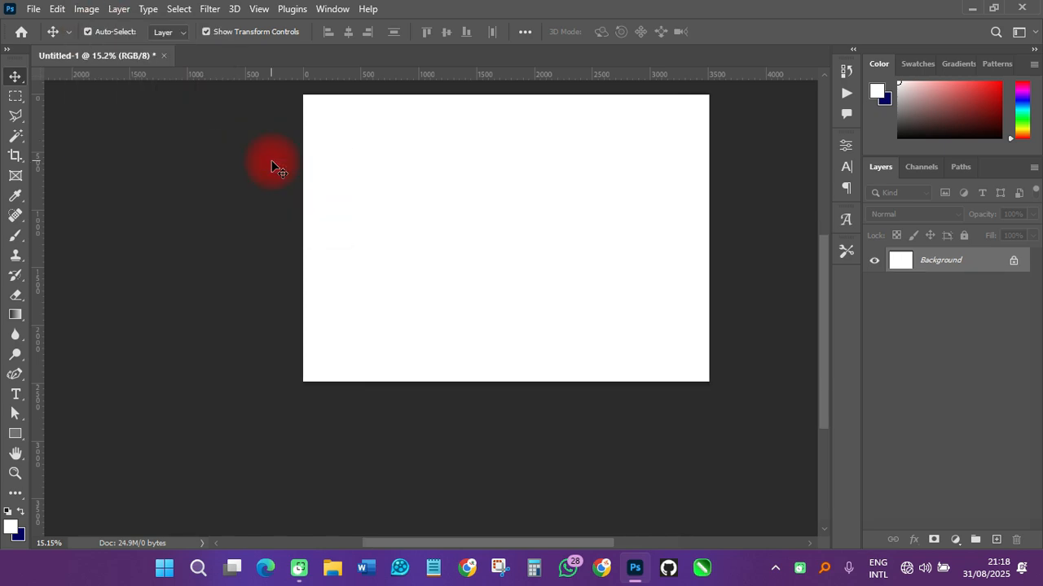
{"action": "key", "text": "ctrl+0"}
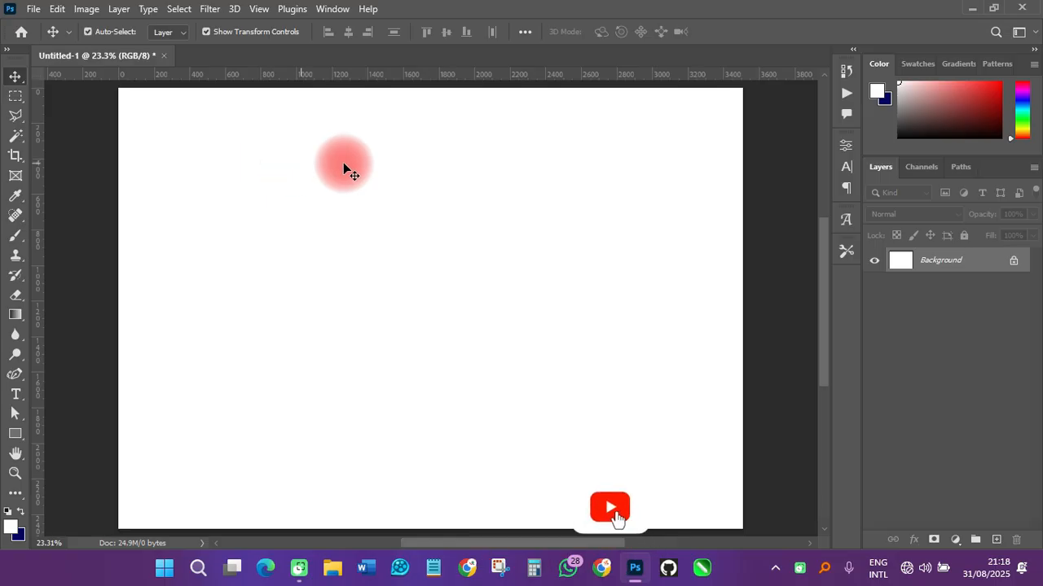
Unlock the white background, add an empty layer and delete the white one to make the canvas transparent
{"action": "left_click", "coordinate": [1014, 262]}
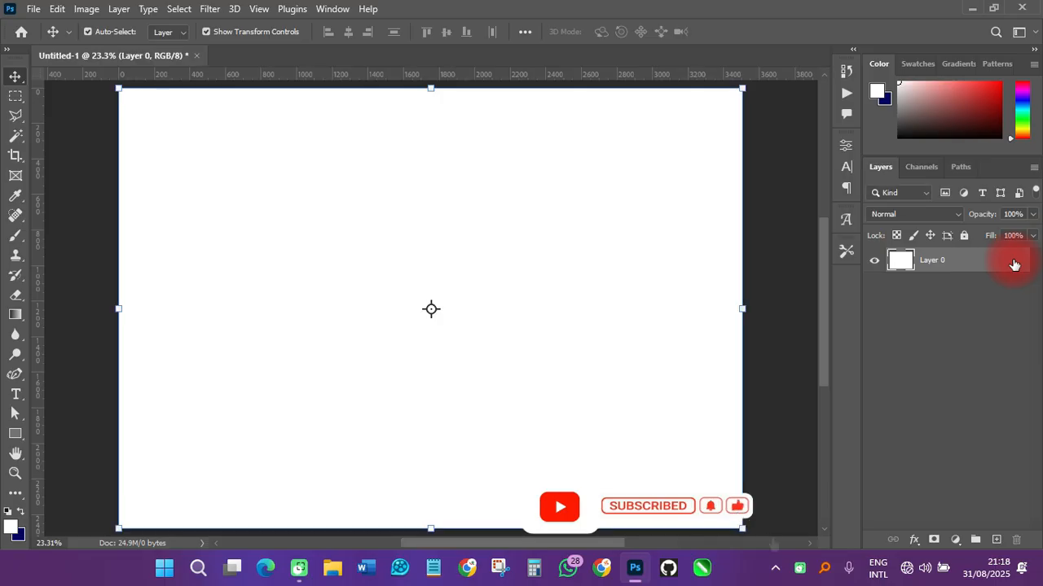
{"action": "left_click_drag", "start_coordinate": [410, 209], "coordinate": [411, 262]}
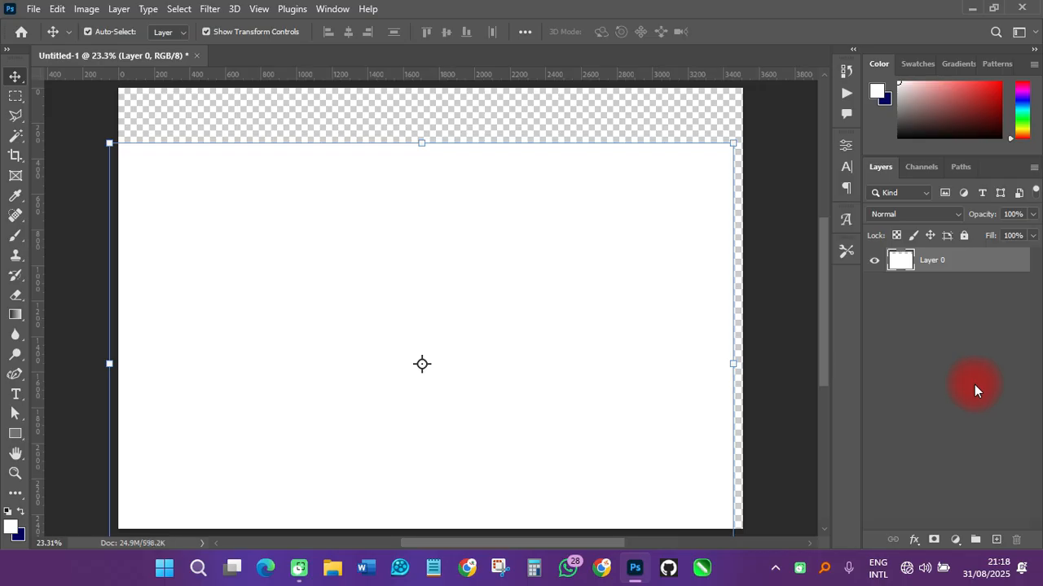
{"action": "key", "text": "Delete"}
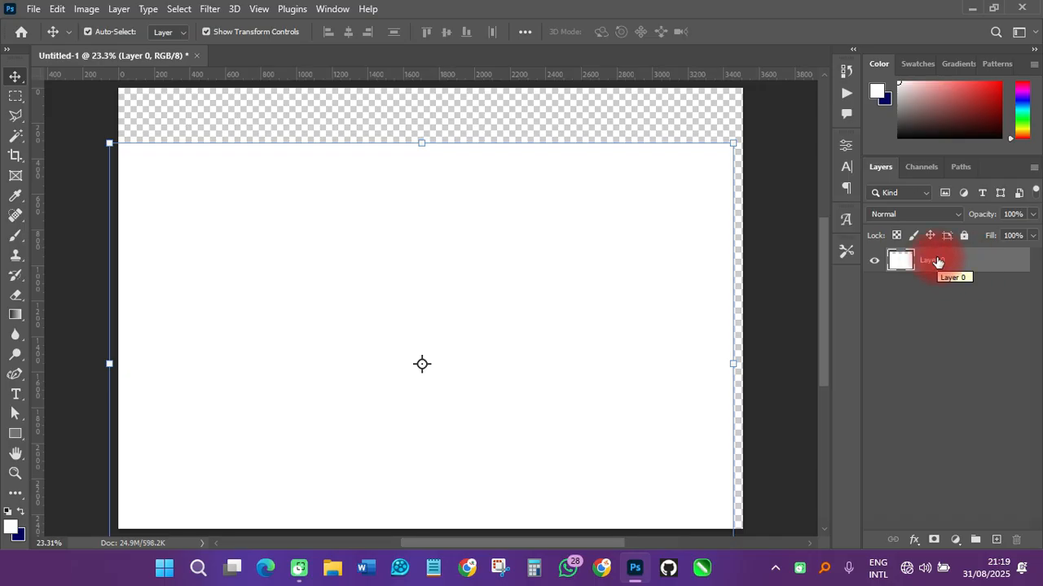
{"action": "left_click", "coordinate": [993, 9]}
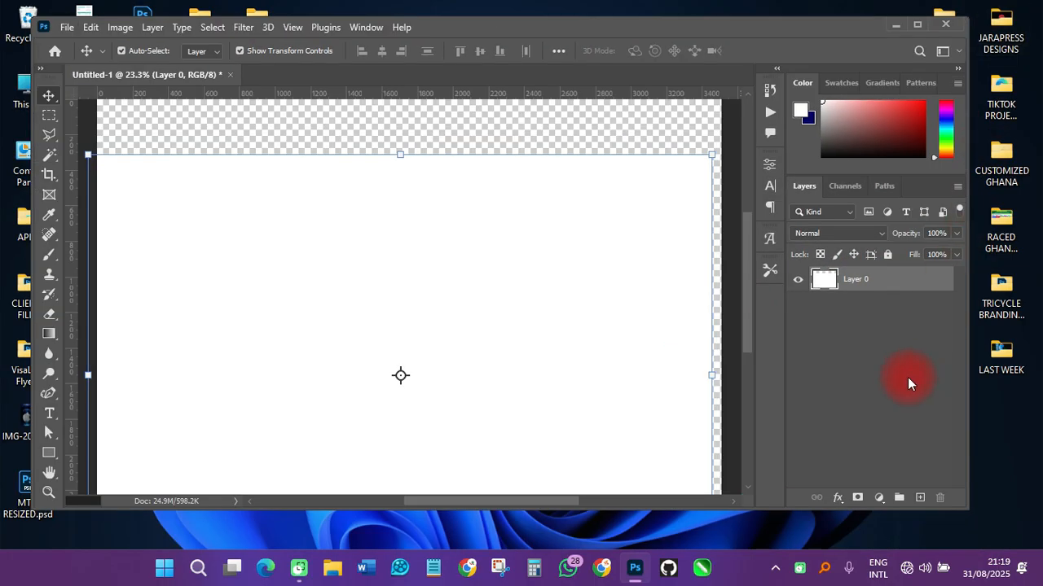
{"action": "left_click", "coordinate": [920, 497]}
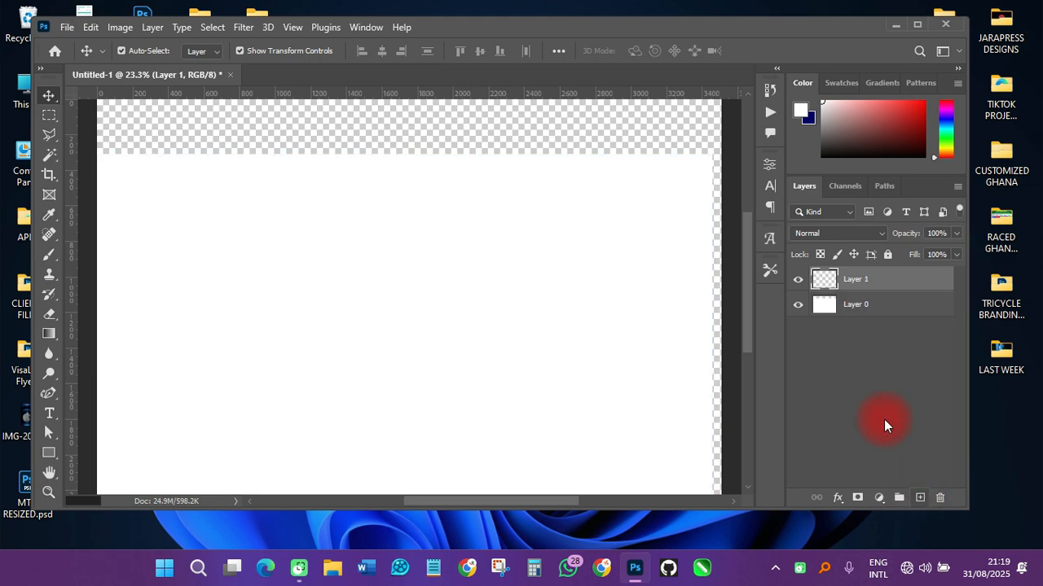
{"action": "left_click", "coordinate": [884, 303]}
{"action": "key", "text": "Delete"}
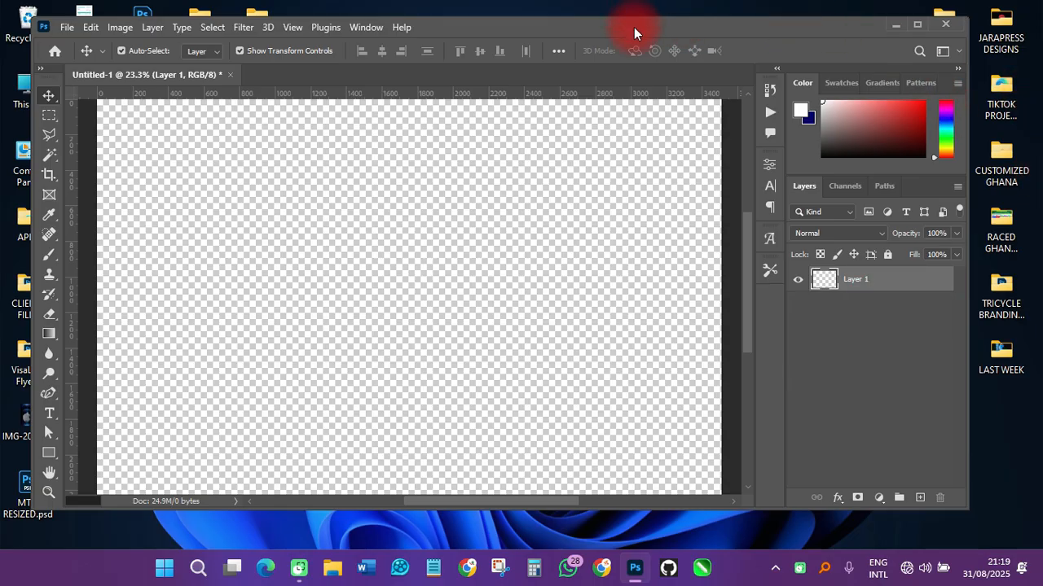
Draw a circle about 1344 px in diameter with no fill and a 10 px red stroke, using the Ellipse tool
{"action": "left_click_drag", "start_coordinate": [633, 28], "coordinate": [636, 14]}
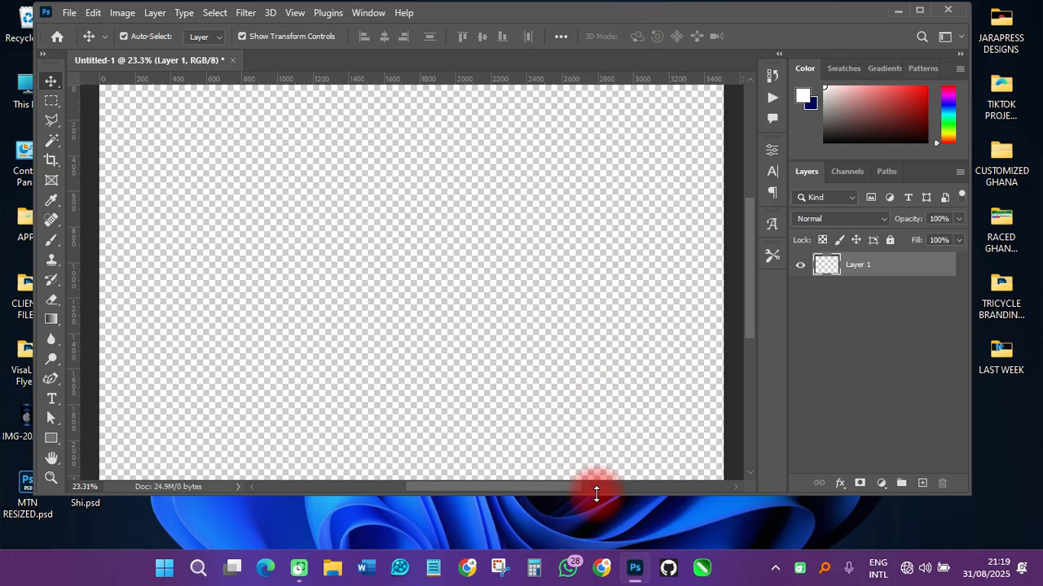
{"action": "left_click_drag", "start_coordinate": [593, 495], "coordinate": [595, 523]}
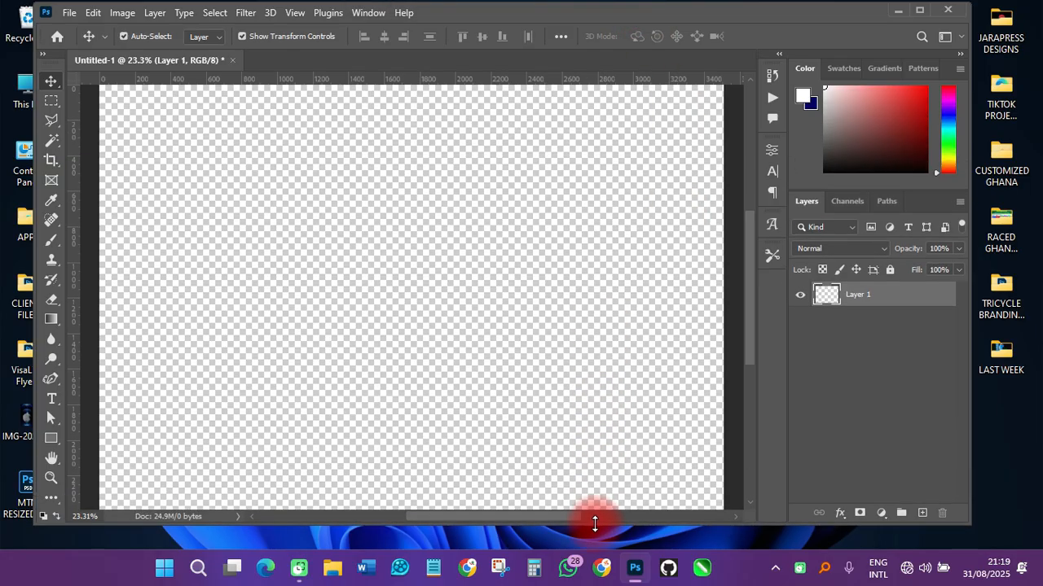
{"action": "key", "text": "ctrl+0"}
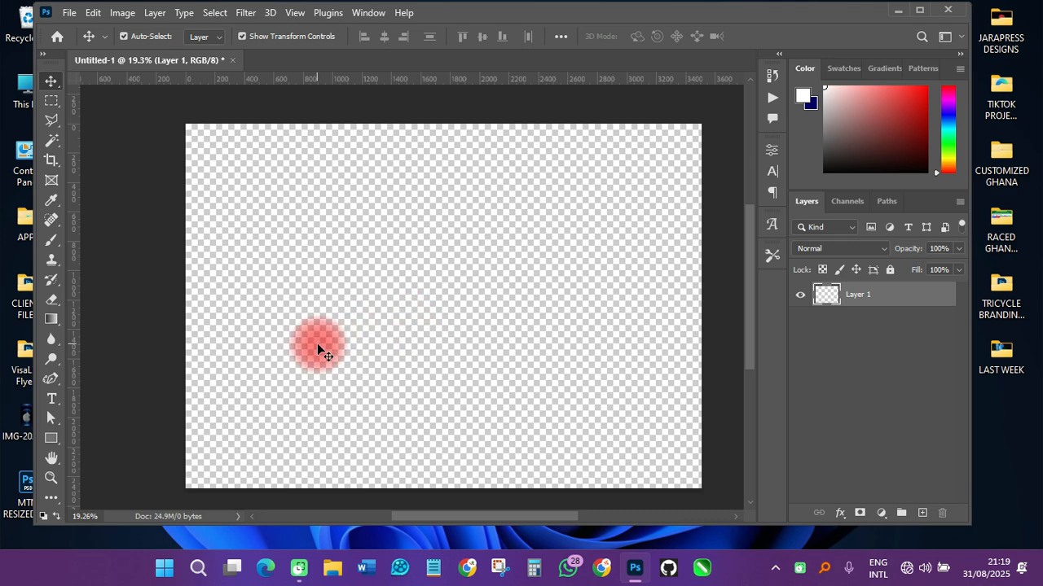
{"action": "left_click", "coordinate": [51, 440]}
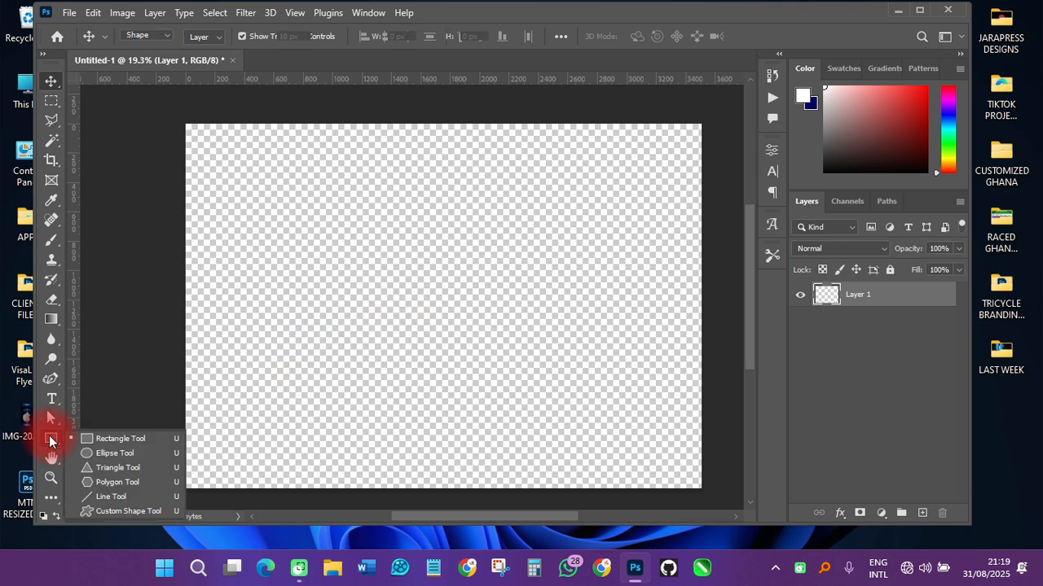
{"action": "left_click", "coordinate": [118, 454]}
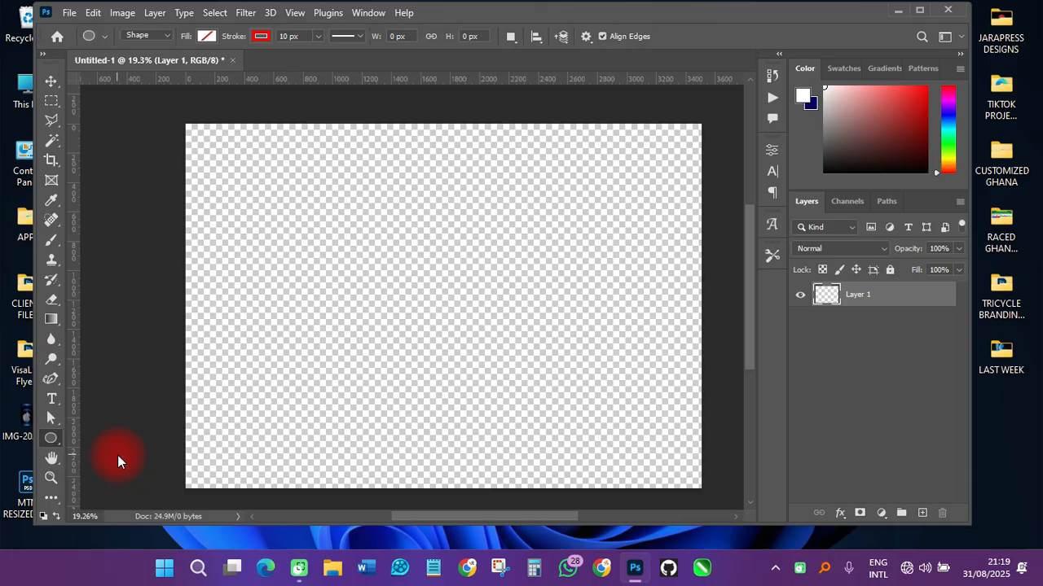
{"action": "left_click_drag", "start_coordinate": [384, 208], "coordinate": [580, 462]}
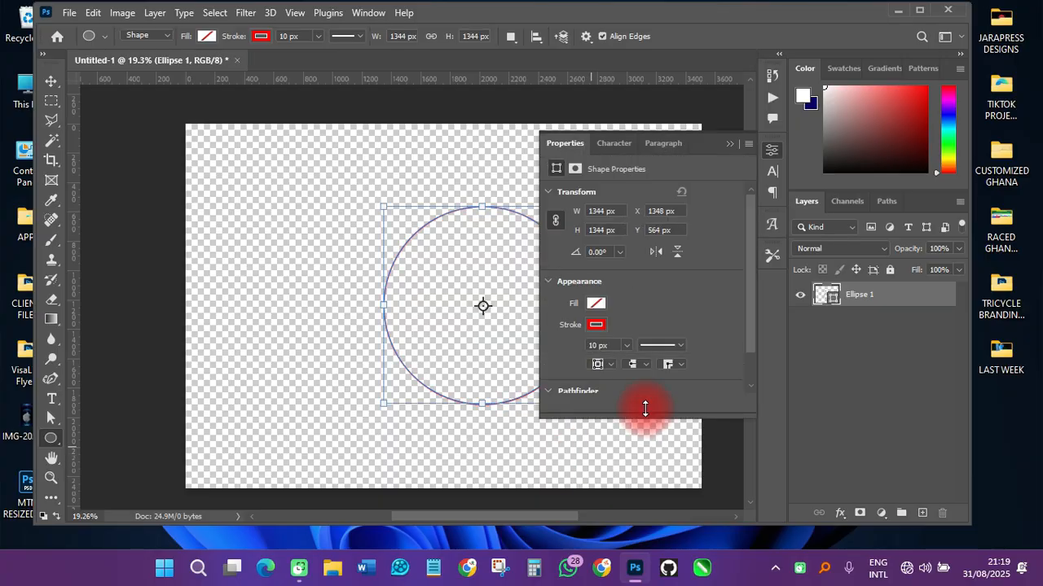
{"action": "left_click", "coordinate": [774, 151]}
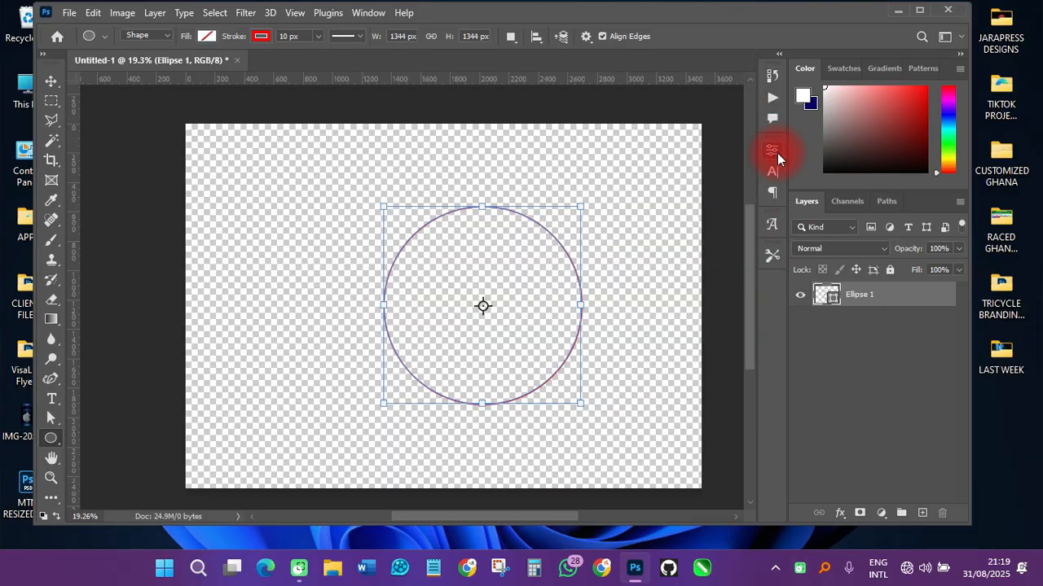
Center the circle horizontally and vertically on the canvas, then deselect the canvas
{"action": "left_click", "coordinate": [51, 81]}
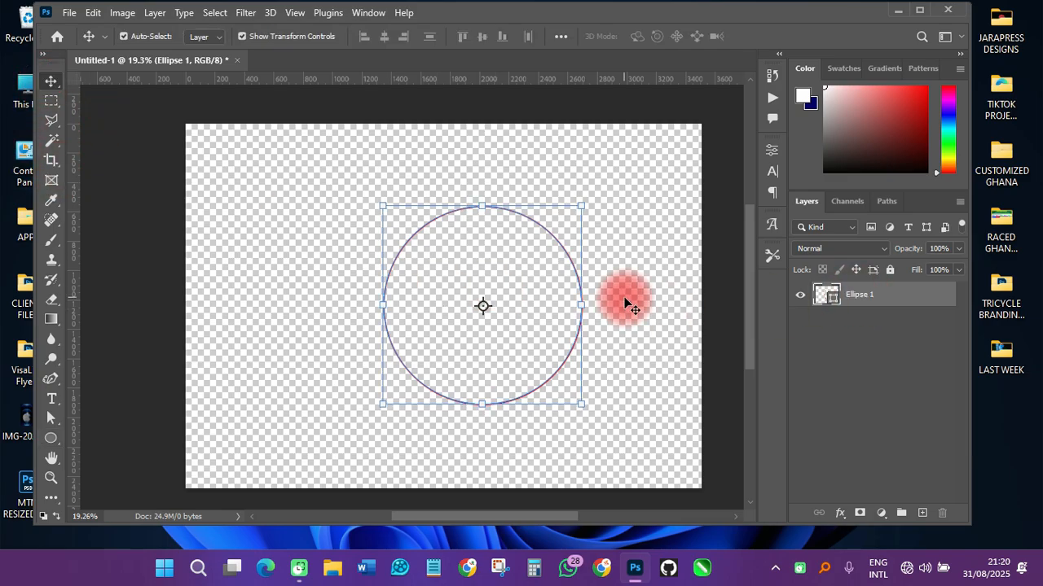
{"action": "key", "text": "ctrl+a"}
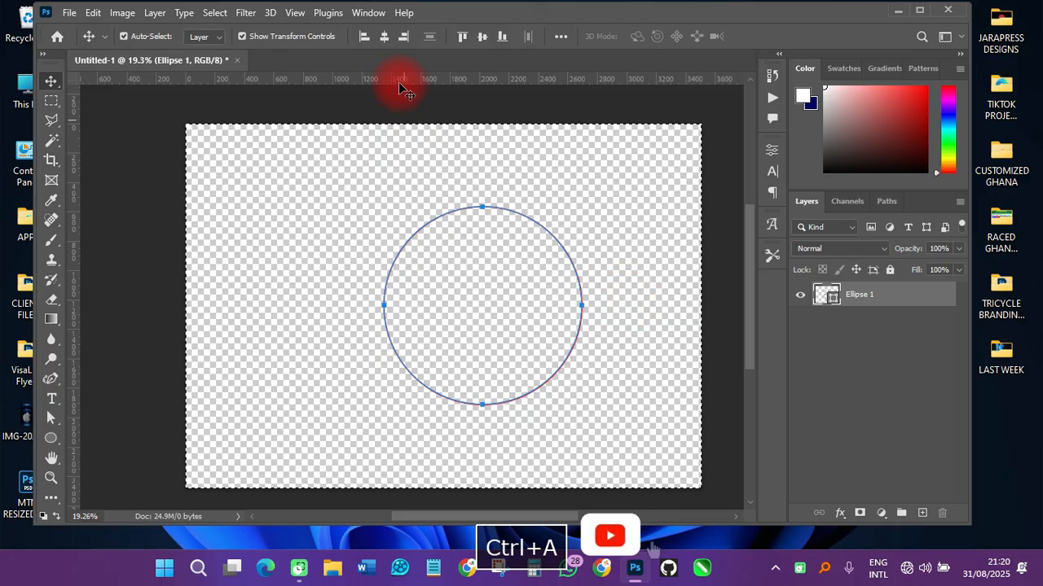
{"action": "left_click", "coordinate": [483, 37]}
{"action": "left_click", "coordinate": [424, 265]}
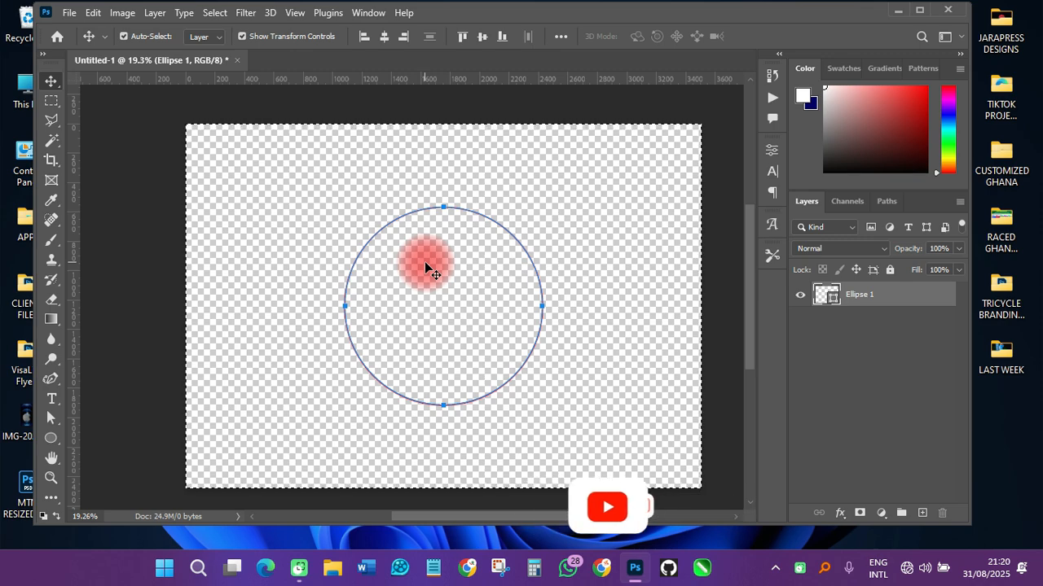
{"action": "key", "text": "ctrl"}
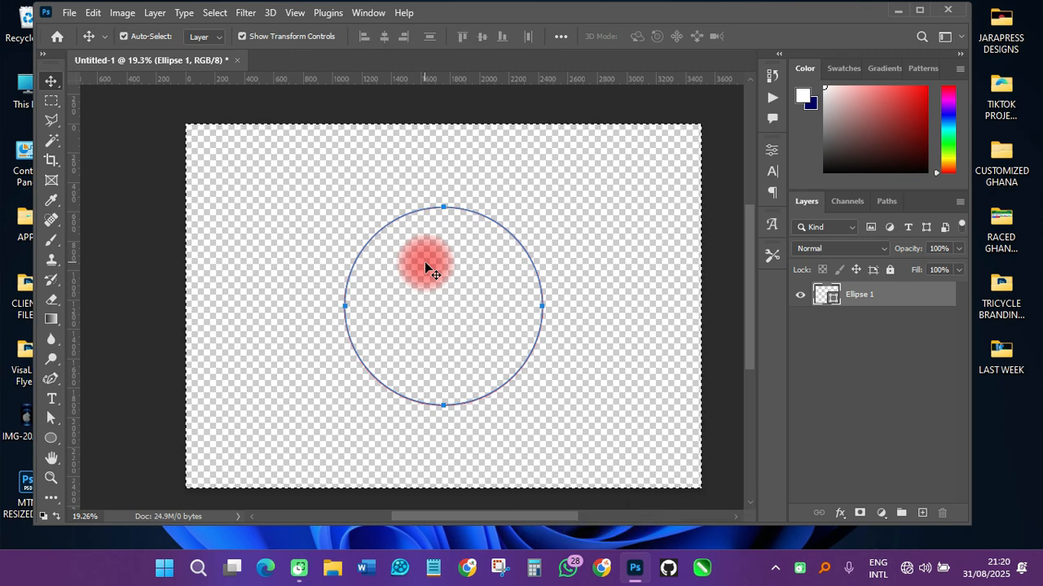
{"action": "key", "text": "ctrl+d"}
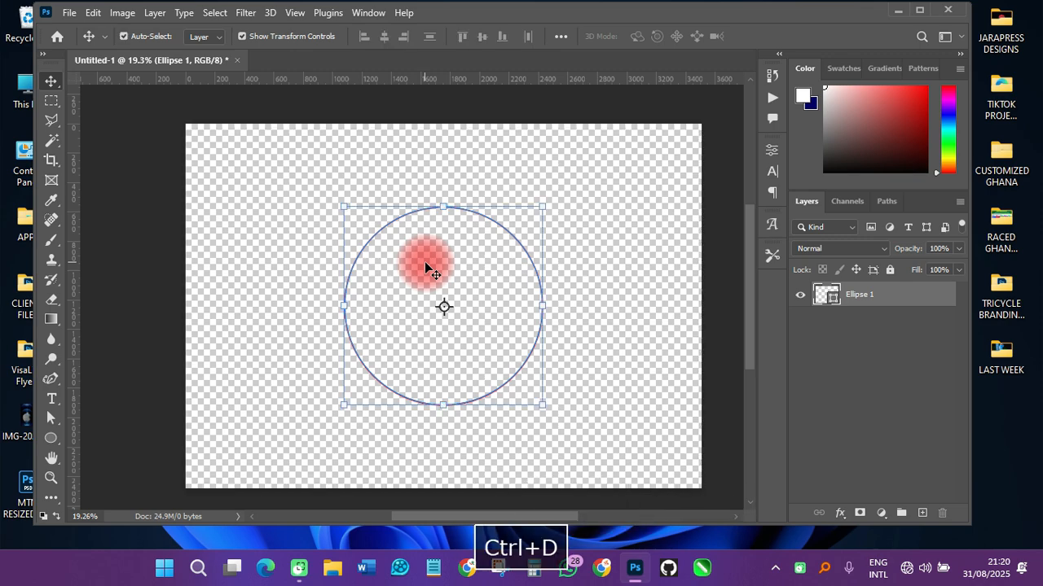
Thicken the circle's red stroke, trying widths of 20 px and 50 px before setting it to 45 px
{"action": "left_click", "coordinate": [51, 439]}
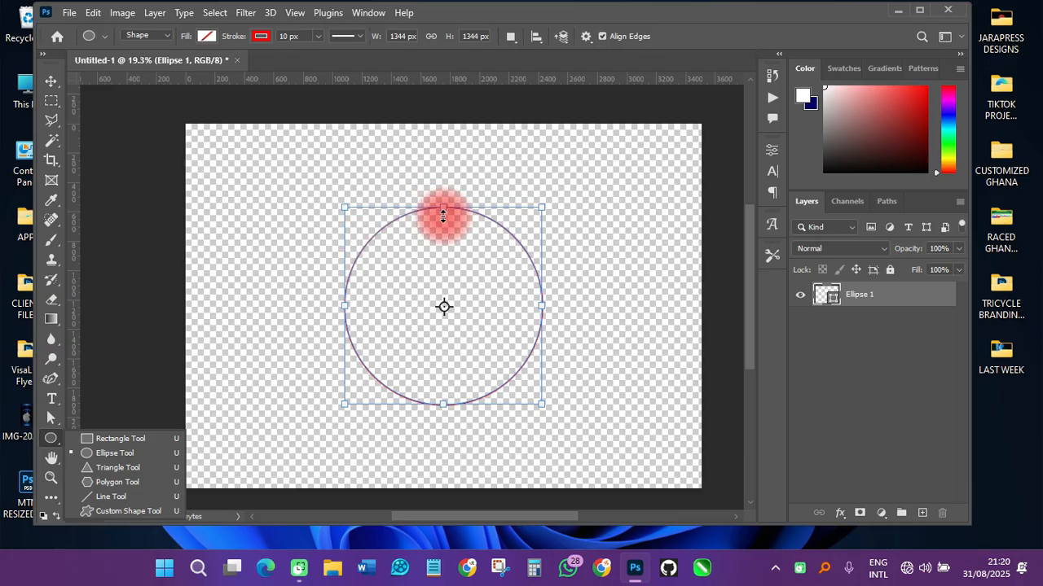
{"action": "left_click", "coordinate": [260, 36]}
{"action": "type", "text": "20"}
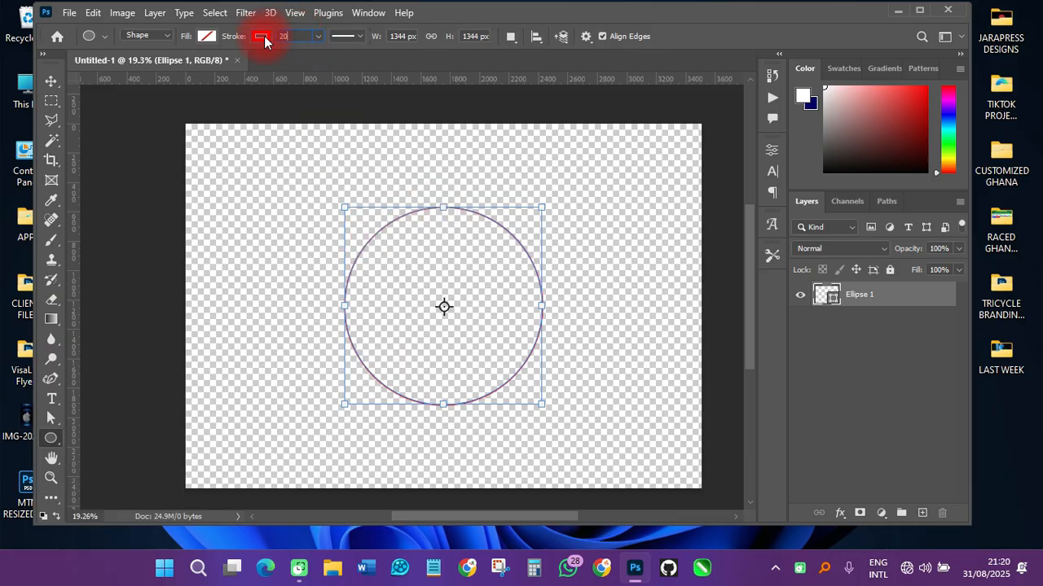
{"action": "key", "text": "Return"}
{"action": "left_click_drag", "start_coordinate": [302, 35], "coordinate": [281, 34]}
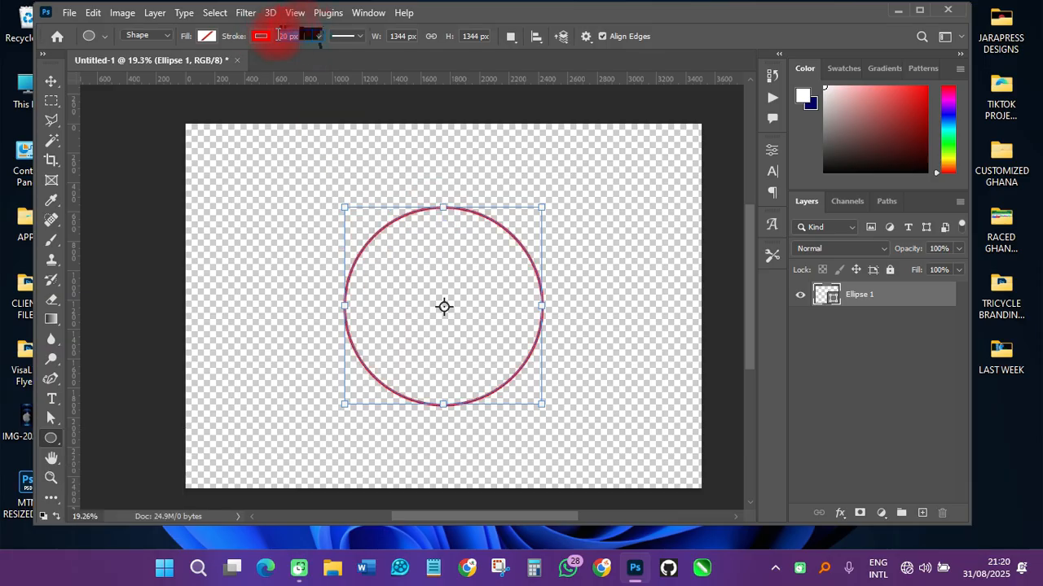
{"action": "type", "text": "50"}
{"action": "key", "text": "Return"}
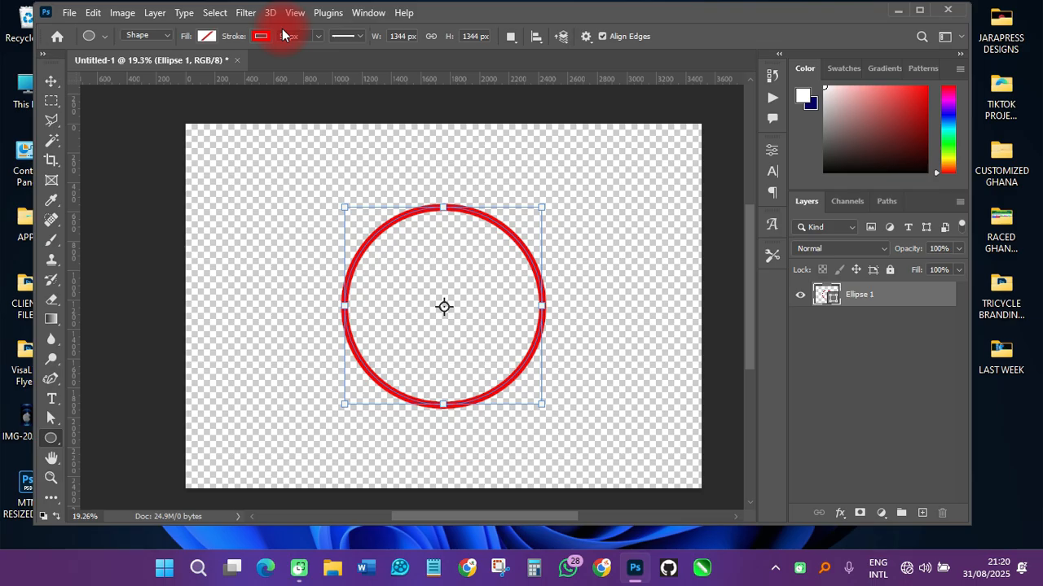
{"action": "left_click_drag", "start_coordinate": [314, 35], "coordinate": [257, 36]}
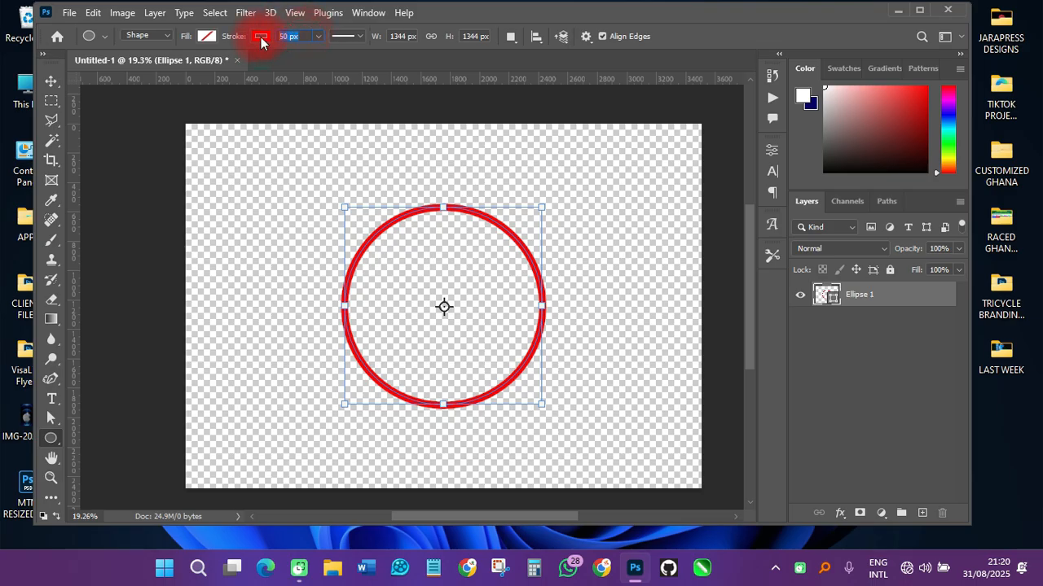
{"action": "type", "text": "43"}
{"action": "key", "text": "Return"}
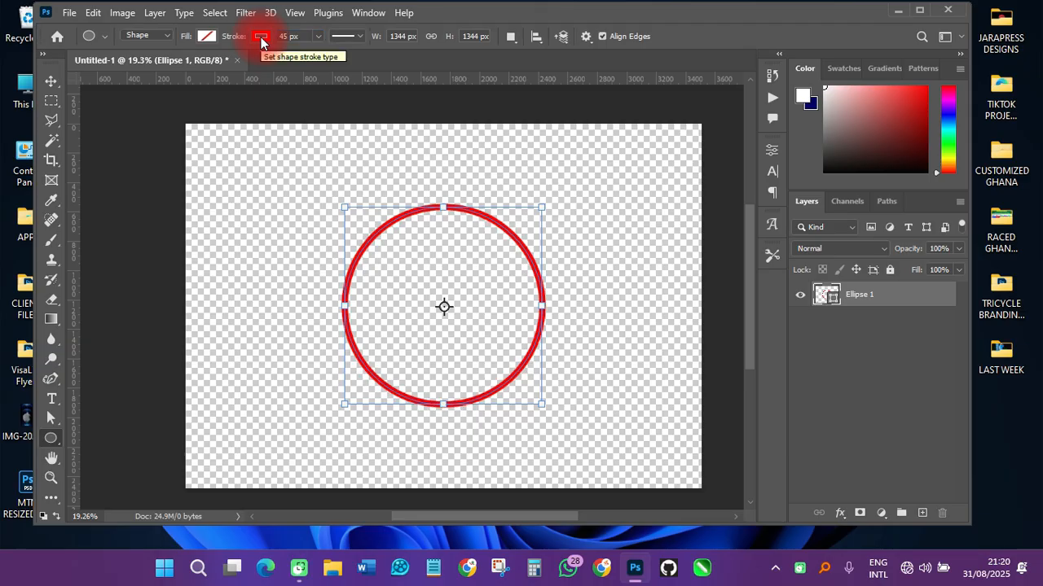
{"action": "left_click", "coordinate": [51, 84]}
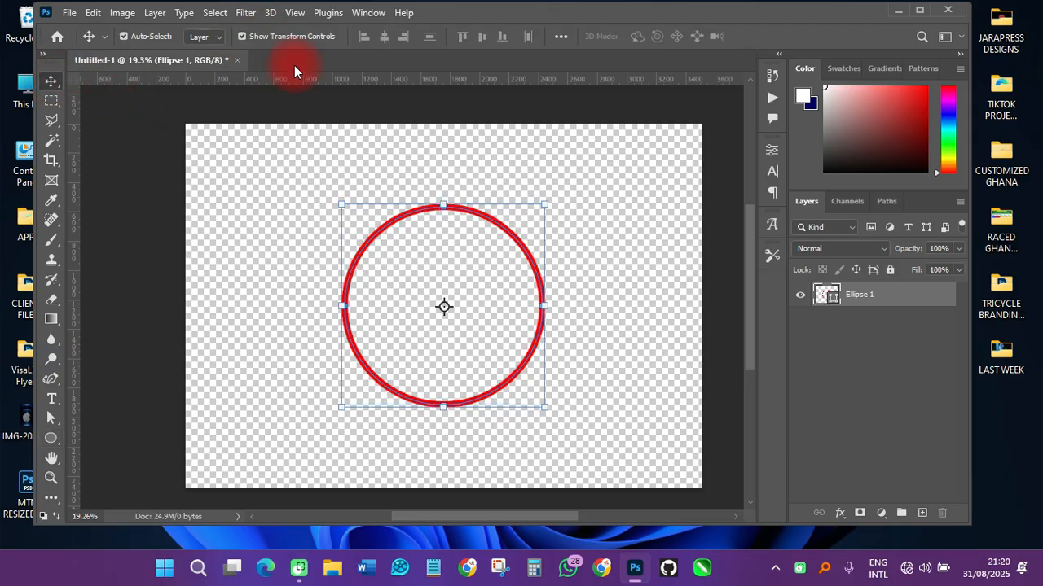
Set the circle's red stroke width to 30 px and deselect the circle
{"action": "left_click", "coordinate": [51, 438]}
{"action": "left_click", "coordinate": [304, 36]}
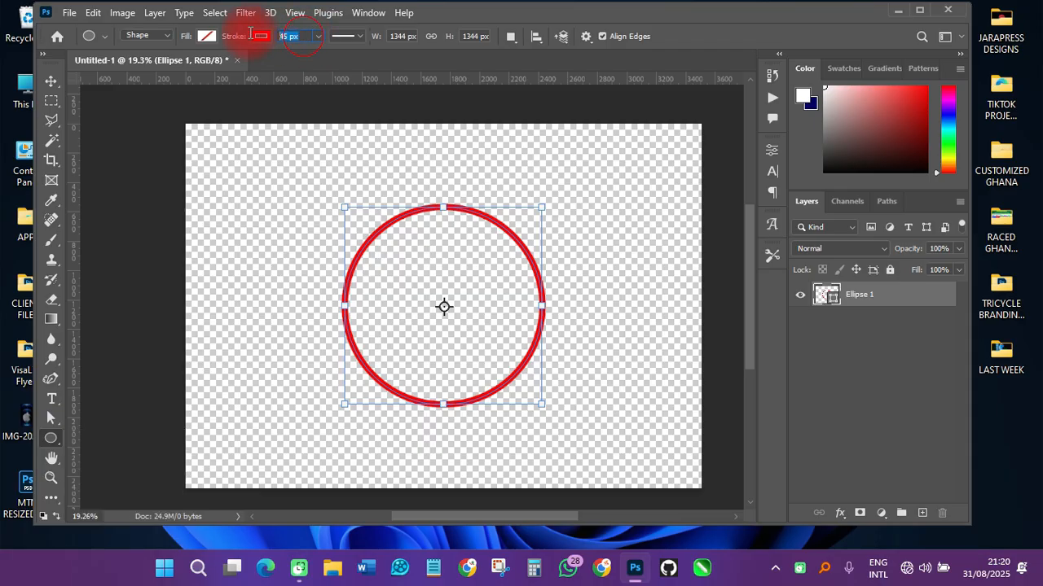
{"action": "type", "text": "30"}
{"action": "key", "text": "Return"}
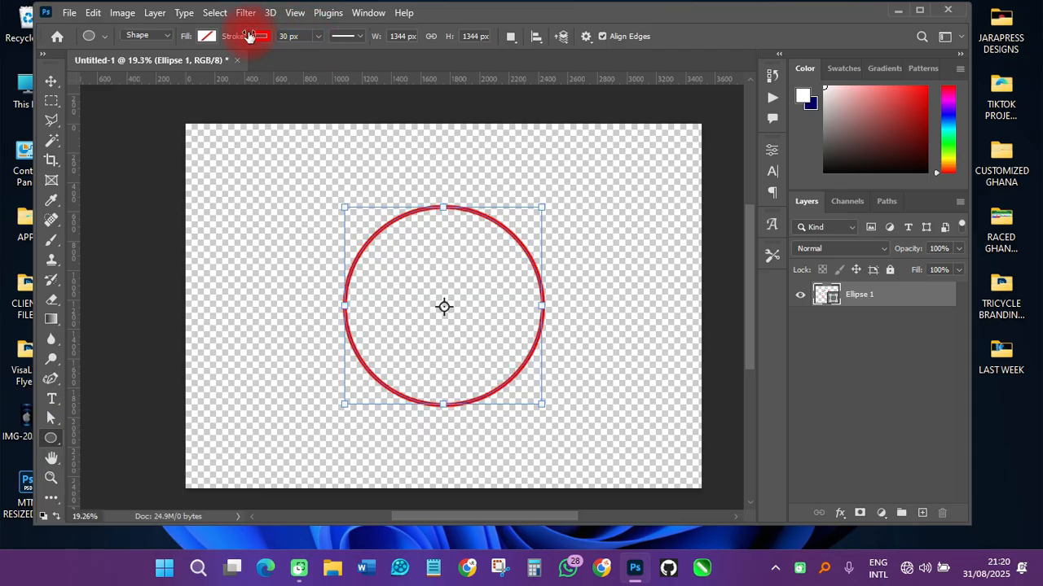
{"action": "left_click", "coordinate": [50, 81]}
{"action": "left_click", "coordinate": [160, 198]}
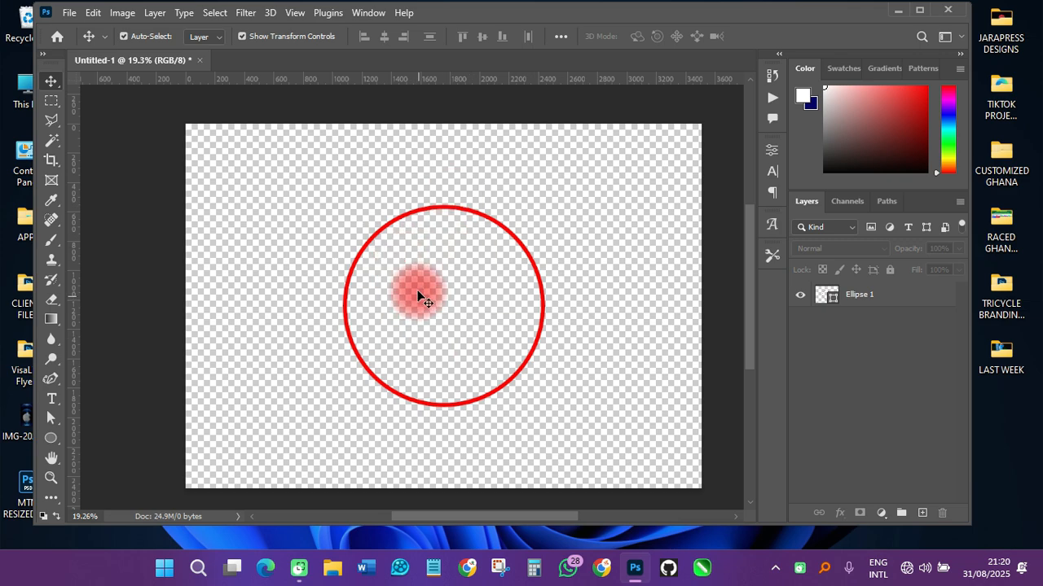
Place a horizontal and a vertical guide through the center of the circle
{"action": "left_click", "coordinate": [445, 207]}
{"action": "left_click_drag", "start_coordinate": [448, 79], "coordinate": [460, 307]}
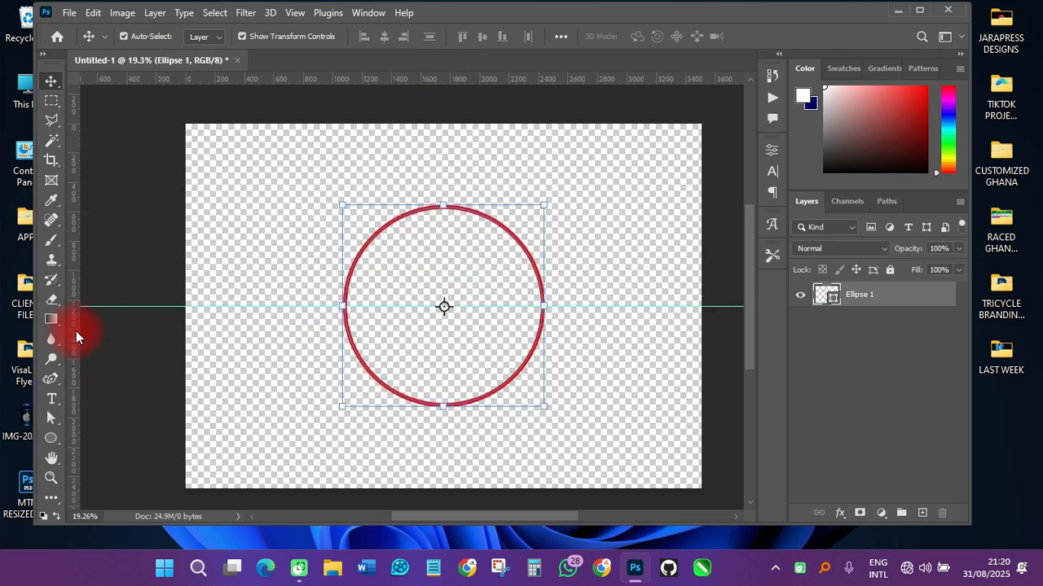
{"action": "left_click_drag", "start_coordinate": [75, 334], "coordinate": [444, 369]}
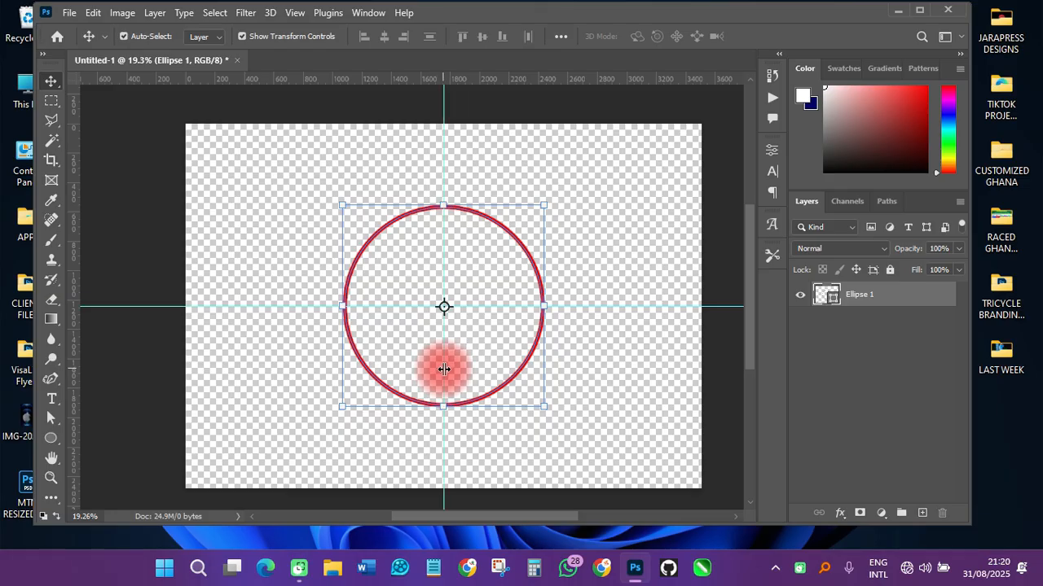
On a new layer, draw an unfilled red-outlined triangle about 1258 by 1090 px, its apex above the circle and base on the horizontal guide
{"action": "left_click", "coordinate": [50, 444]}
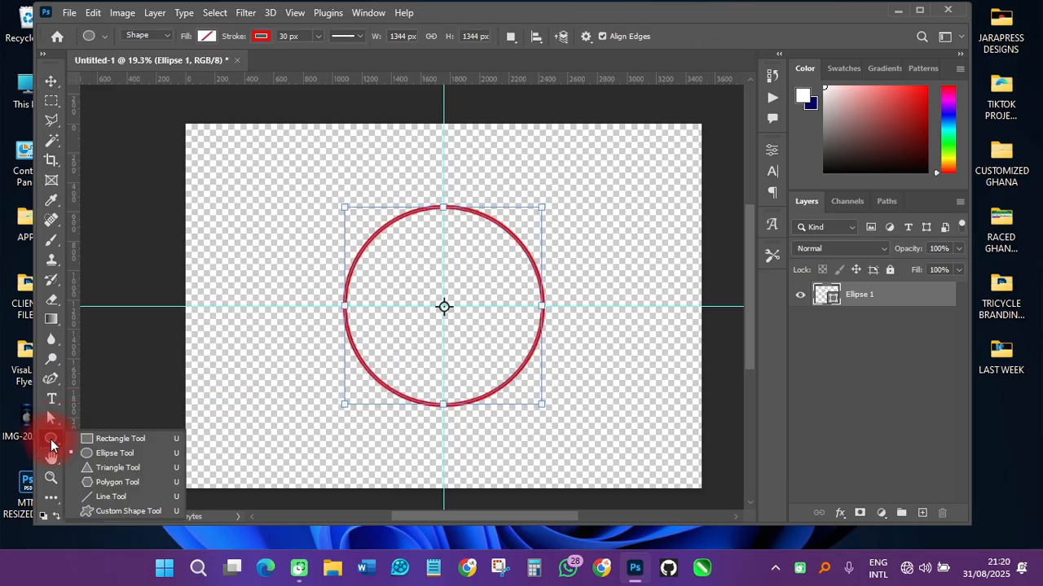
{"action": "left_click", "coordinate": [109, 466]}
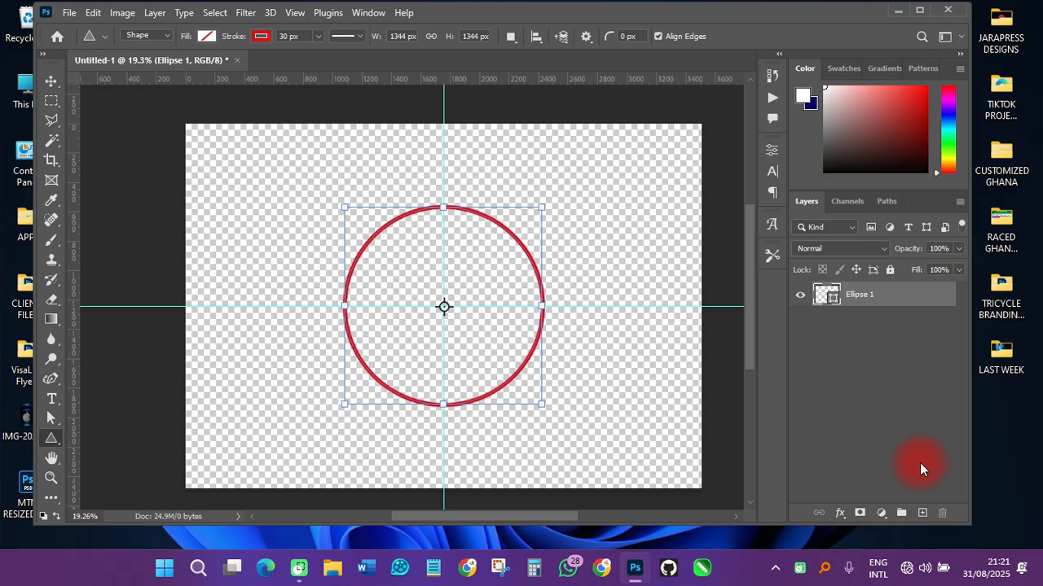
{"action": "left_click", "coordinate": [922, 513]}
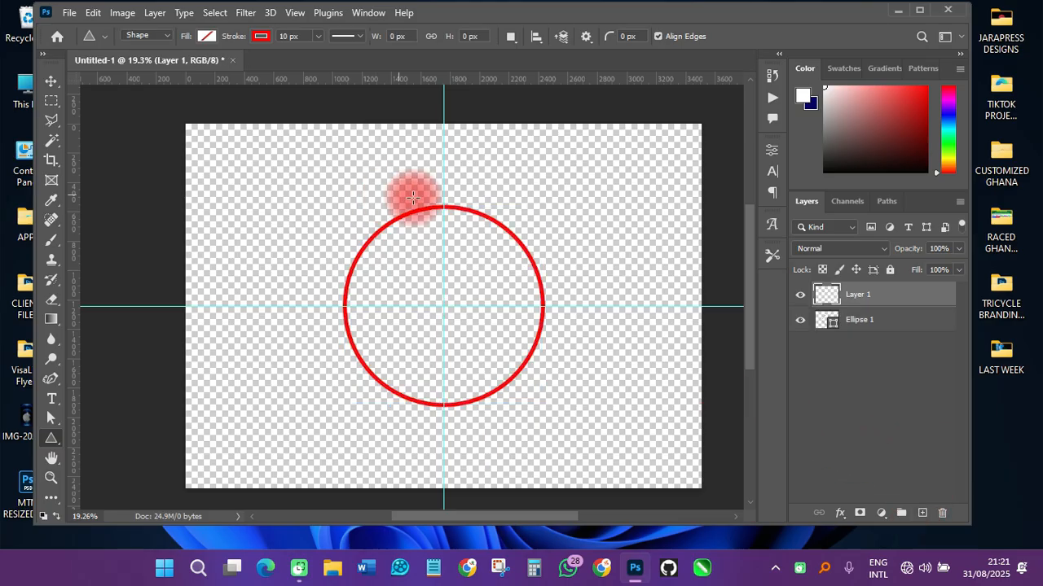
{"action": "left_click_drag", "start_coordinate": [342, 154], "coordinate": [612, 359]}
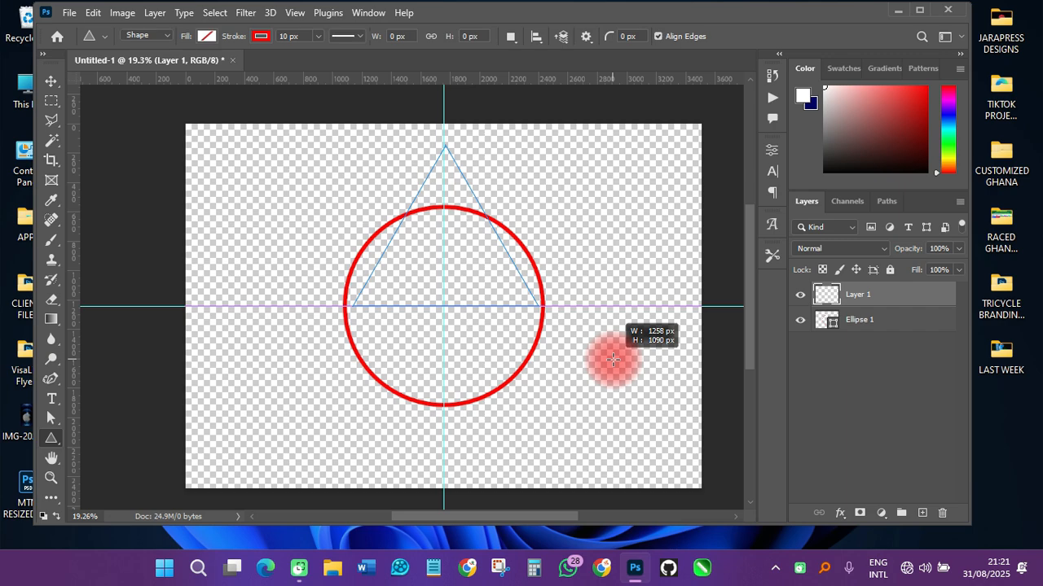
{"action": "left_click_drag", "start_coordinate": [612, 359], "coordinate": [613, 358]}
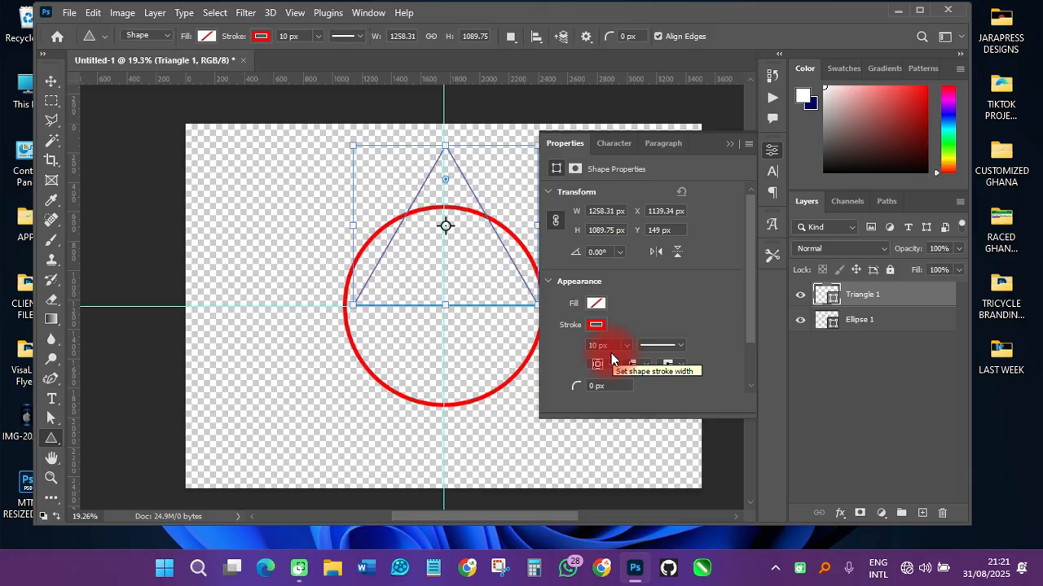
Set the triangle's stroke width to 30 px, then deselect it and close the shape properties
{"action": "left_click", "coordinate": [610, 347]}
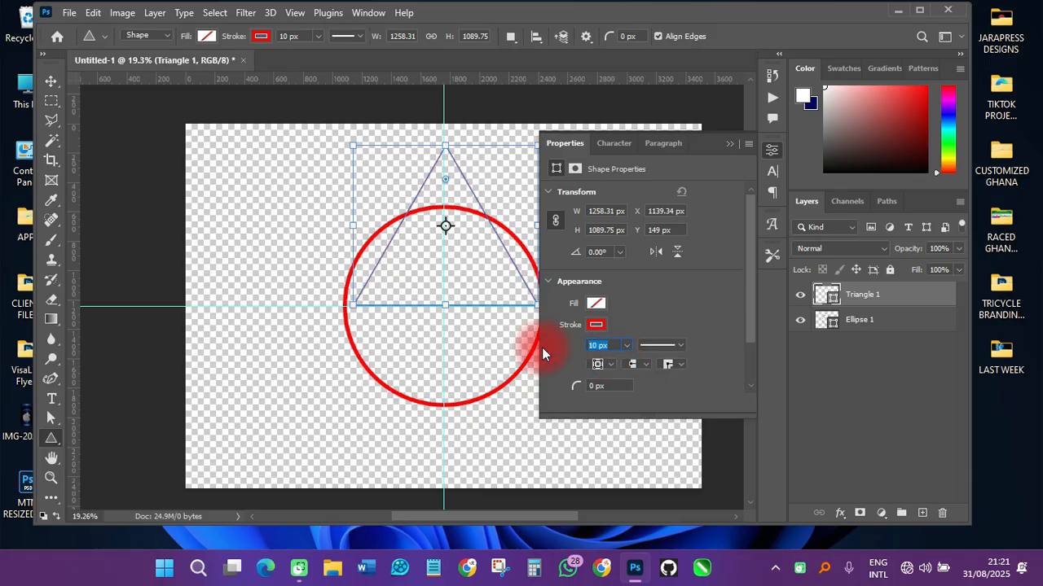
{"action": "type", "text": "30"}
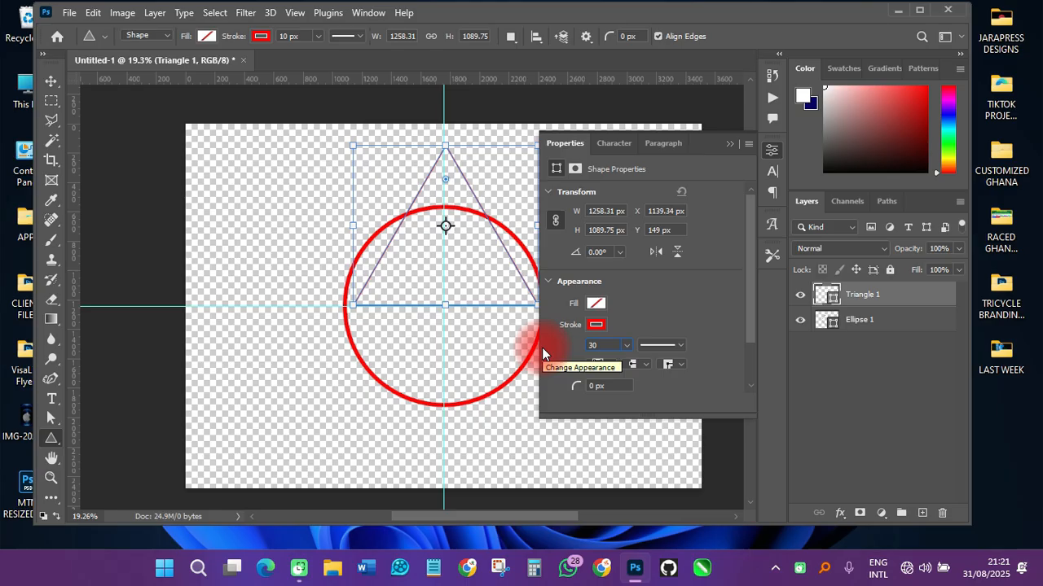
{"action": "key", "text": "Return"}
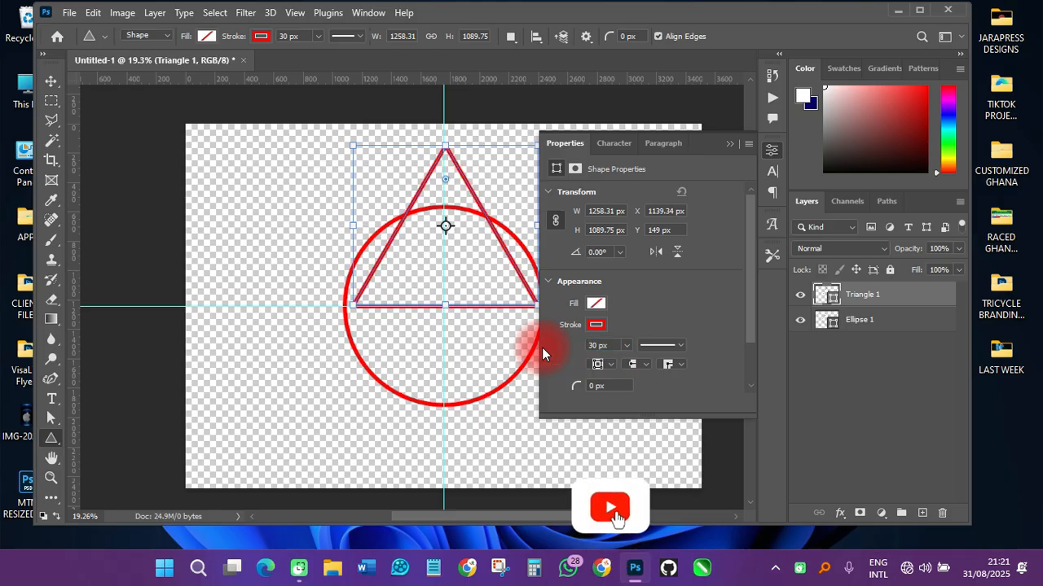
{"action": "left_click", "coordinate": [50, 82]}
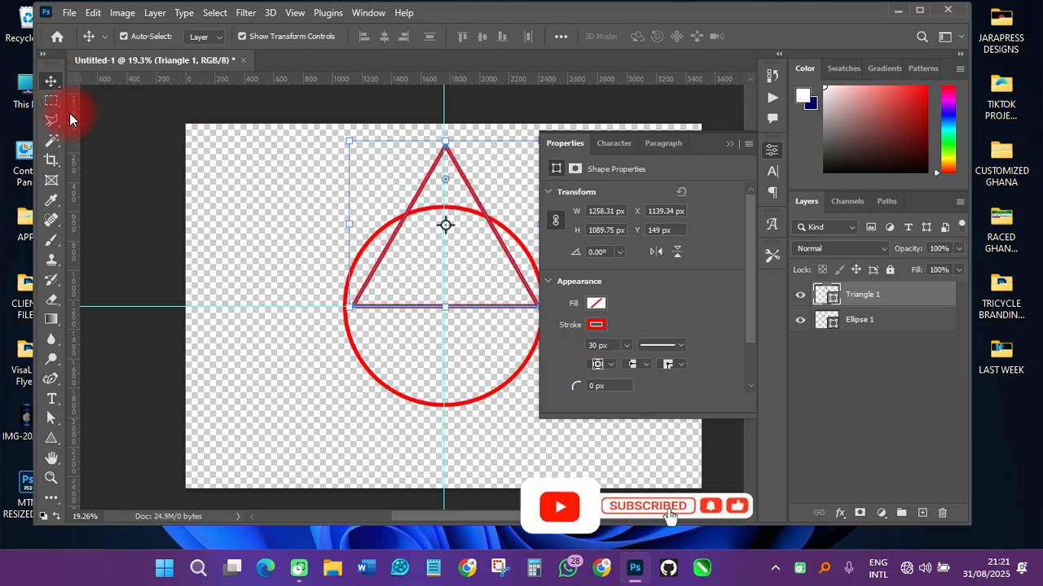
{"action": "left_click", "coordinate": [123, 155]}
{"action": "left_click", "coordinate": [772, 152]}
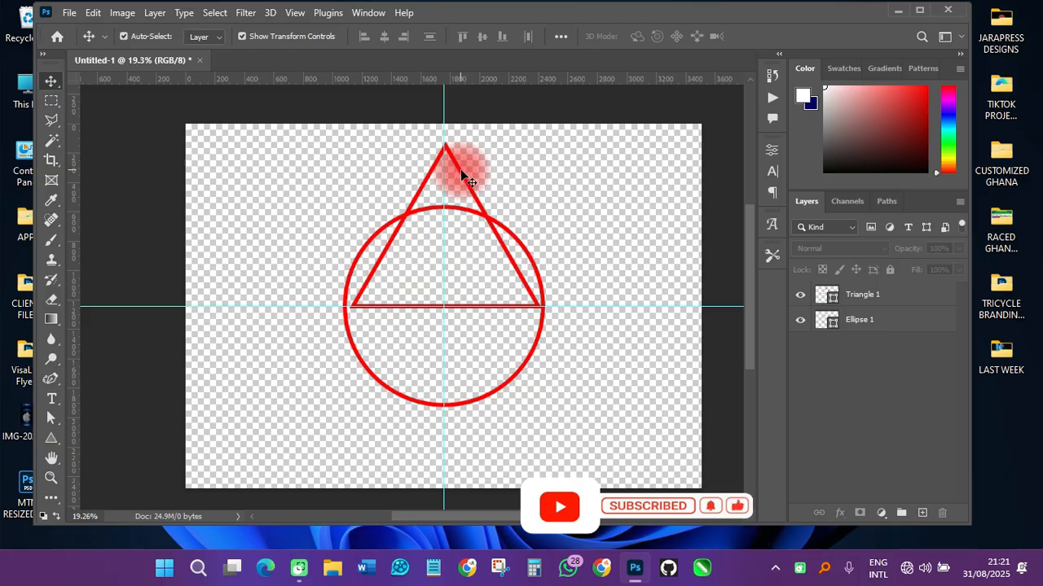
Duplicate the triangle, flip the copy vertically and move it below the original so that their bases meet on the horizontal guide
{"action": "left_click", "coordinate": [465, 178]}
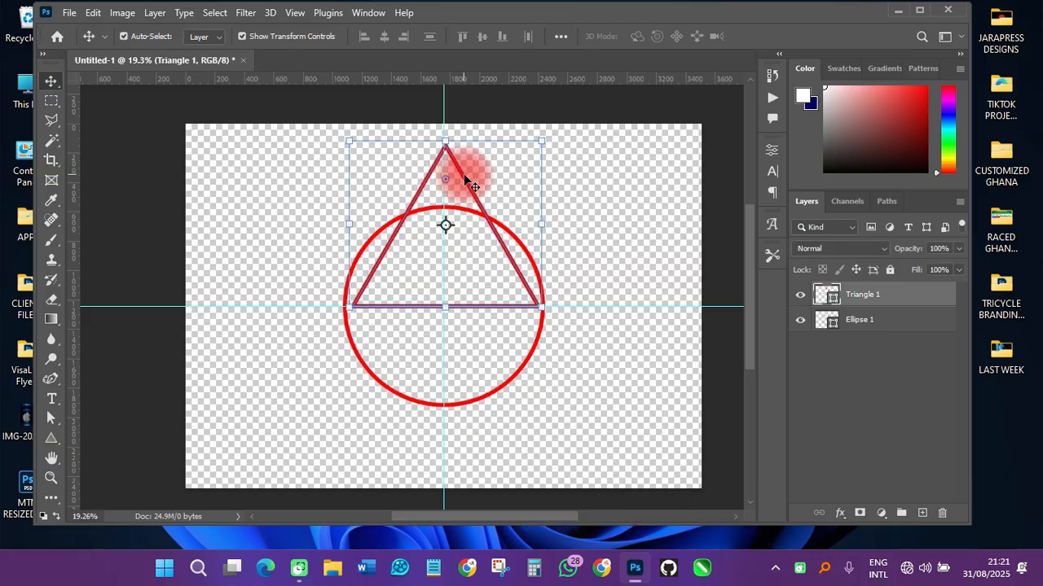
{"action": "key", "text": "ctrl+j"}
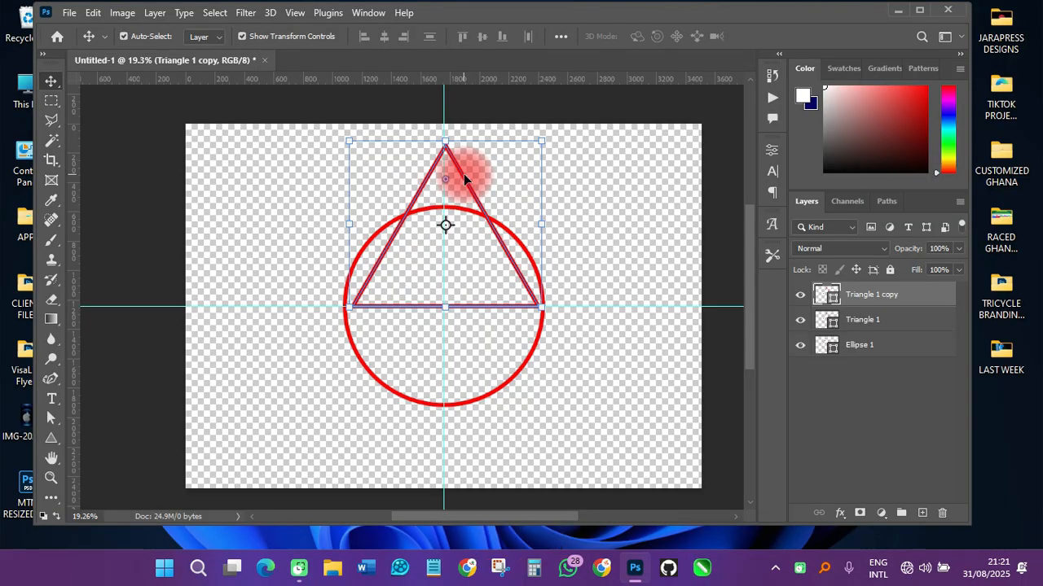
{"action": "key", "text": "ctrl+t"}
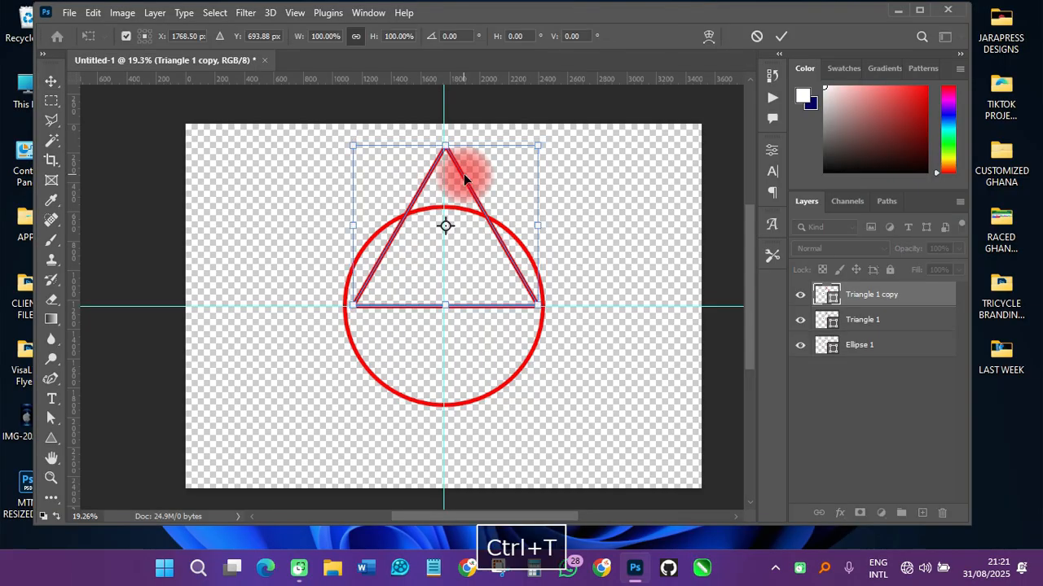
{"action": "right_click", "coordinate": [451, 180]}
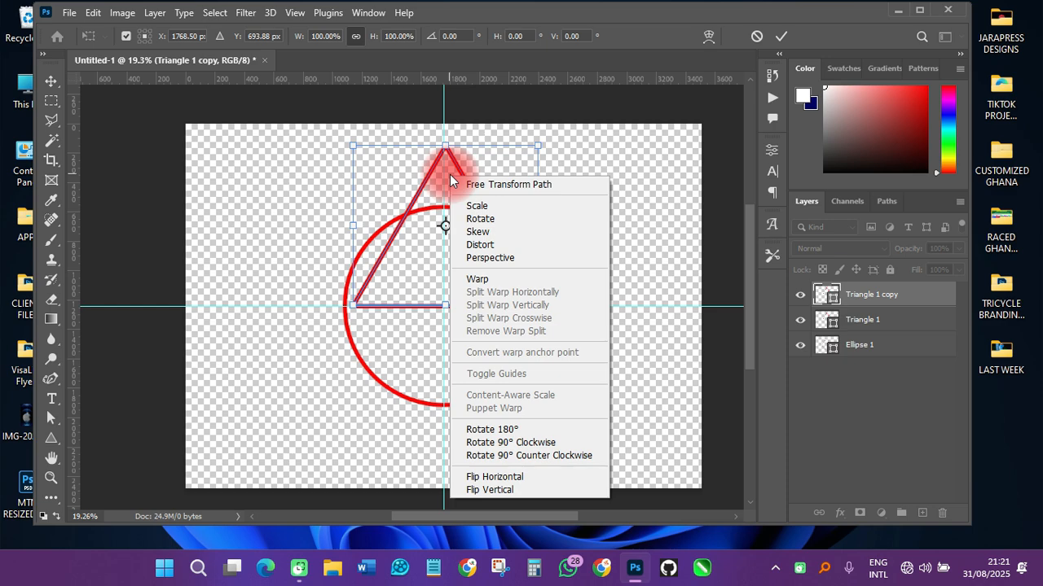
{"action": "left_click", "coordinate": [480, 489]}
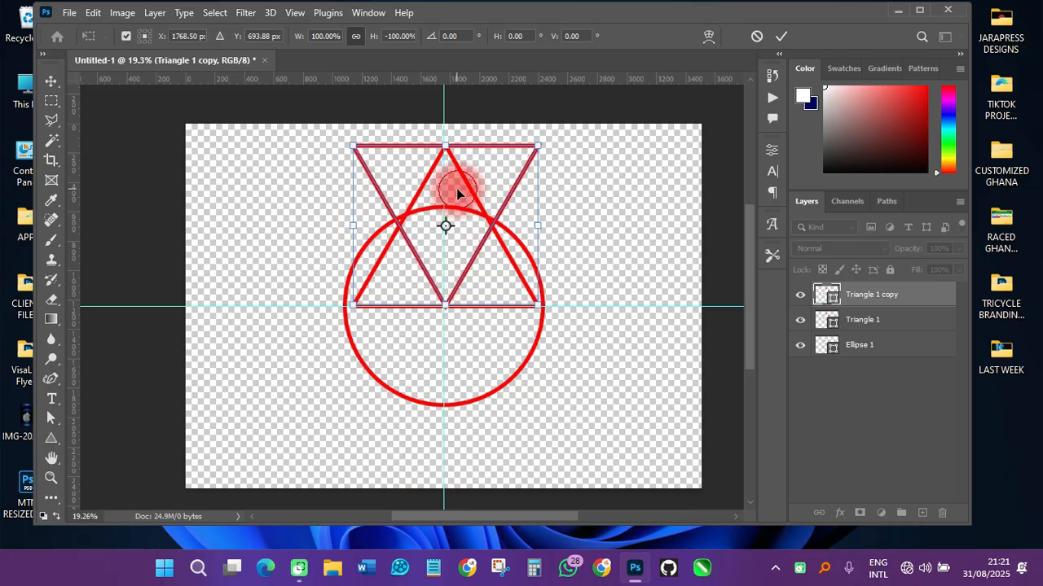
{"action": "left_click_drag", "start_coordinate": [458, 187], "coordinate": [472, 352]}
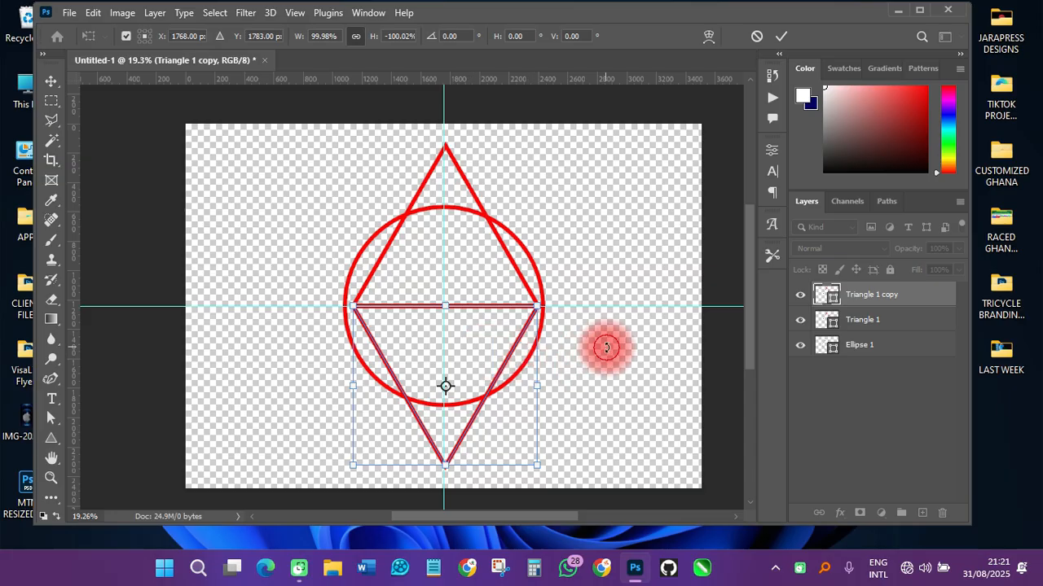
{"action": "left_click", "coordinate": [779, 35]}
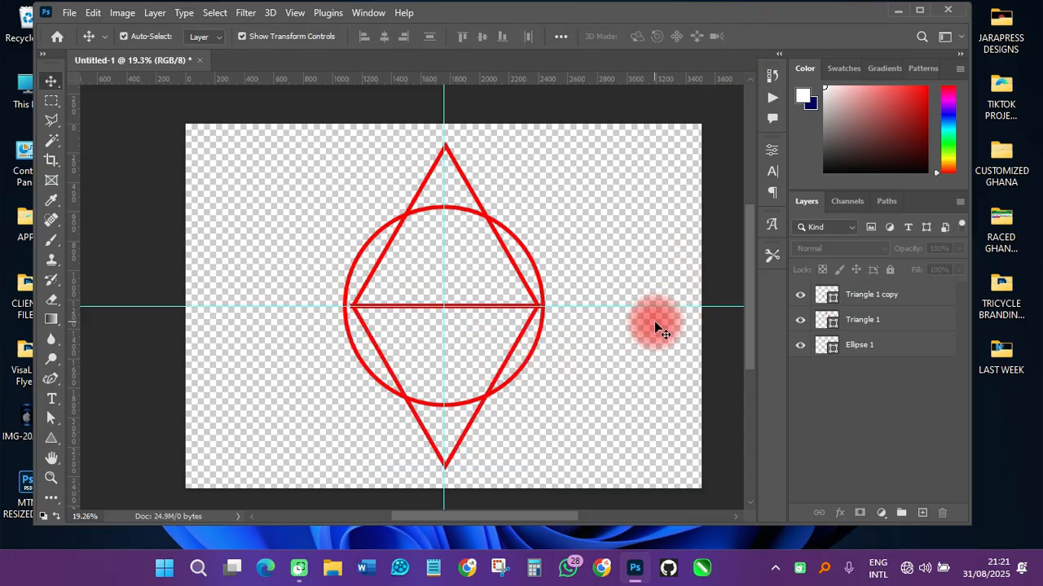
Nudge the flipped triangle down until the outer edge of its base stroke sits on the horizontal guide
{"action": "scroll", "coordinate": [410, 287], "scroll_direction": "up", "scroll_amount": 10}
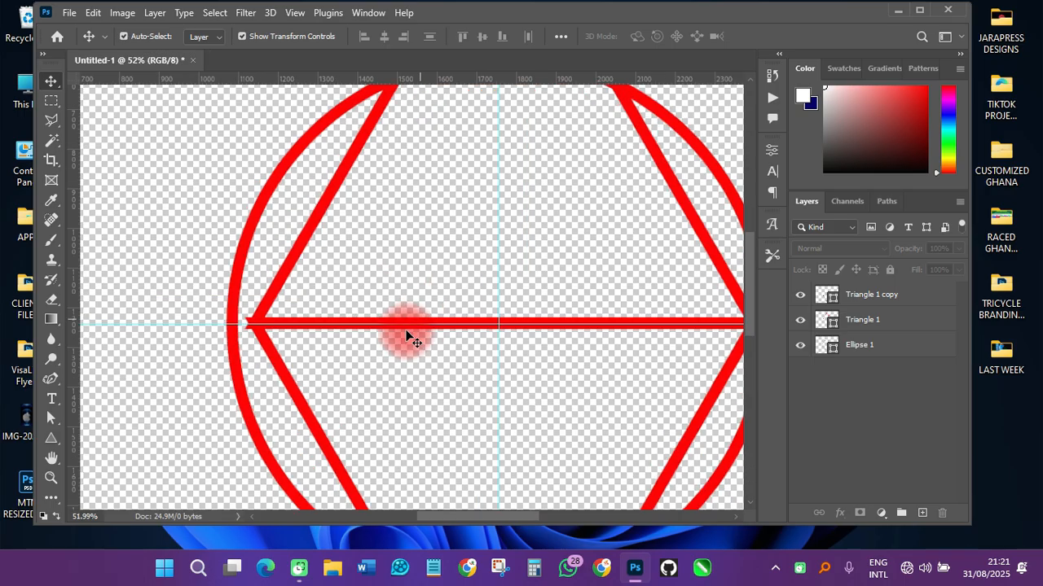
{"action": "scroll", "coordinate": [278, 340], "scroll_direction": "up", "scroll_amount": 5}
{"action": "left_click", "coordinate": [253, 361]}
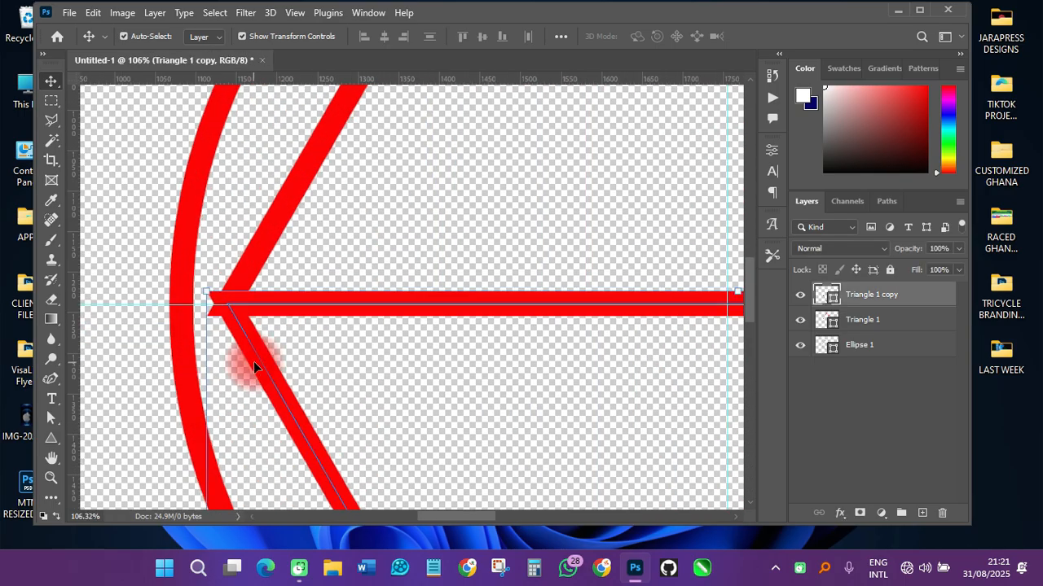
{"action": "key", "text": "Down"}
{"action": "key", "text": "Down"}
{"action": "key", "text": "Down"}
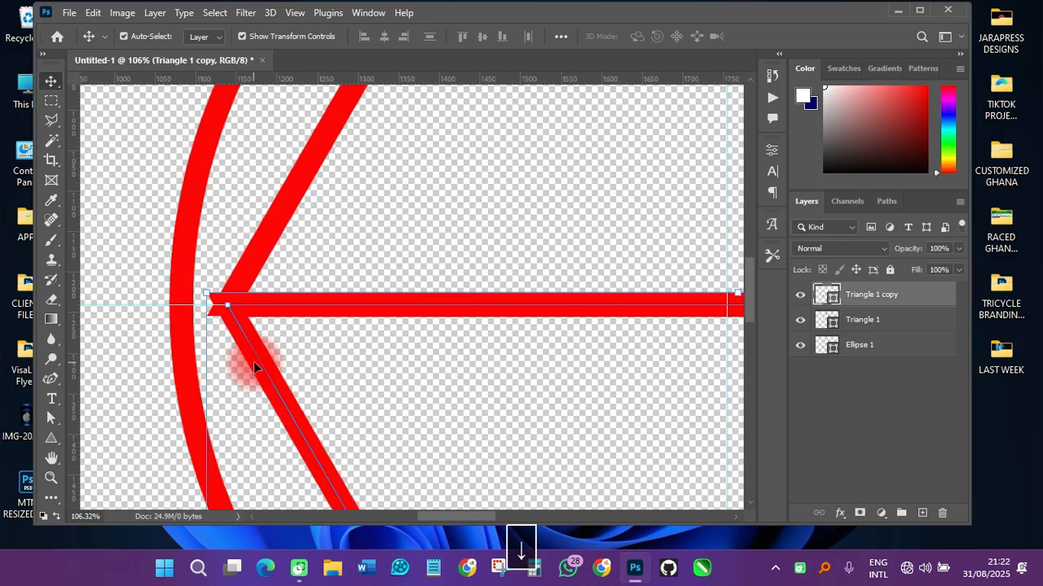
{"action": "key", "text": "Down"}
{"action": "key", "text": "Down"}
{"action": "key", "text": "Down"}
{"action": "key", "text": "Down"}
{"action": "key", "text": "Down"}
{"action": "key", "text": "Down"}
{"action": "key", "text": "Down"}
{"action": "key", "text": "Down"}
{"action": "key", "text": "Down"}
{"action": "key", "text": "Down"}
{"action": "key", "text": "Down"}
{"action": "key", "text": "Down"}
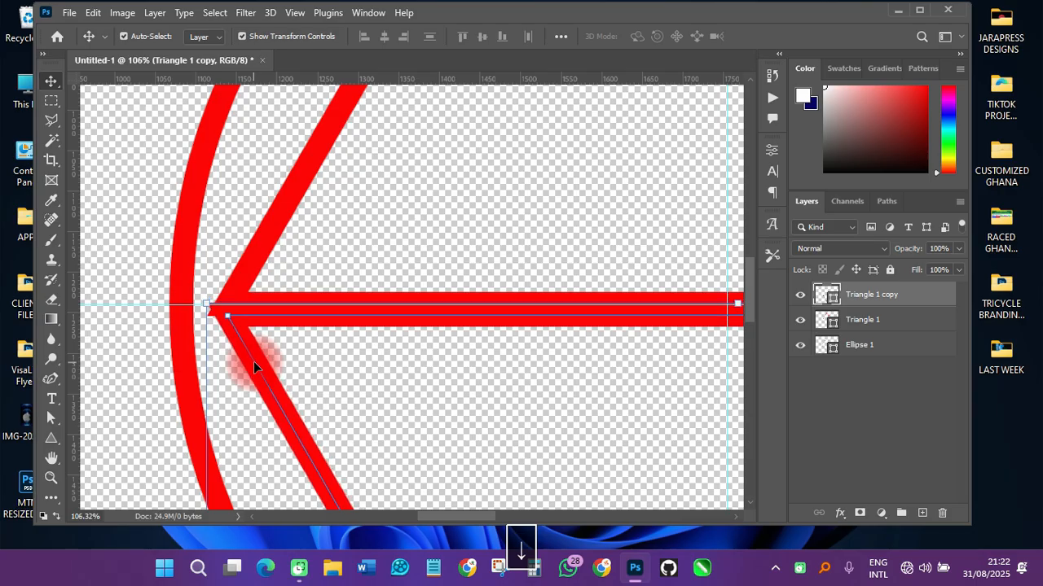
{"action": "key", "text": "Down"}
{"action": "key", "text": "Down"}
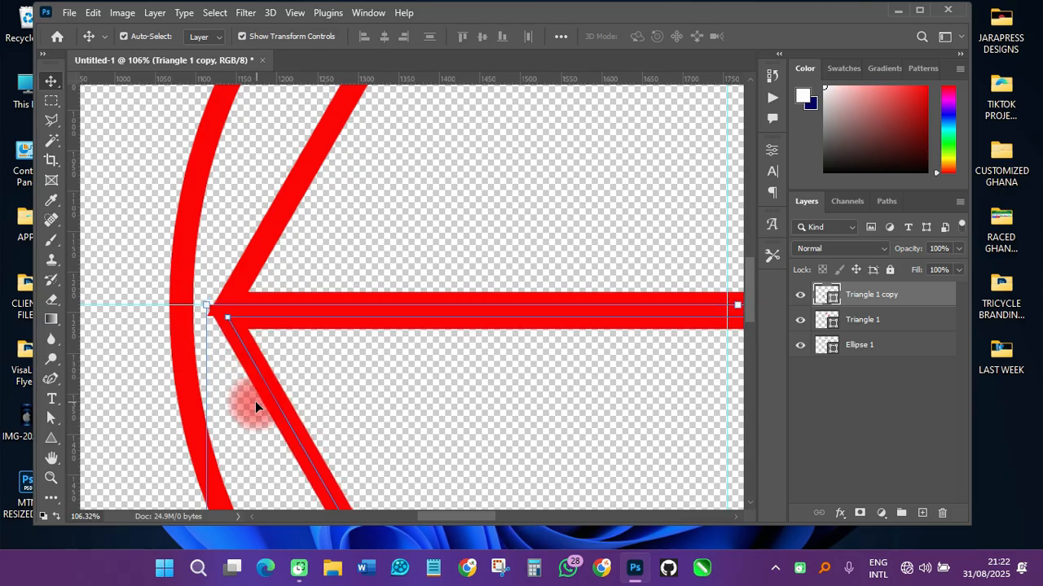
Select both triangle layers without the circle and align their horizontal centers
{"action": "scroll", "coordinate": [272, 297], "scroll_direction": "down", "scroll_amount": 10}
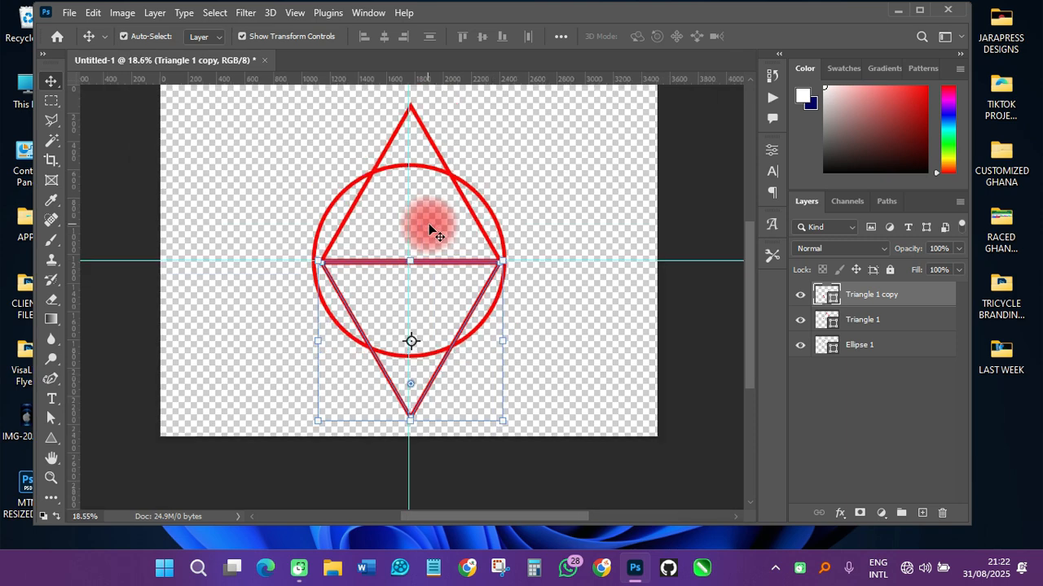
{"action": "scroll", "coordinate": [429, 223], "scroll_direction": "down", "scroll_amount": 1}
{"action": "left_click_drag", "start_coordinate": [279, 128], "coordinate": [531, 363]}
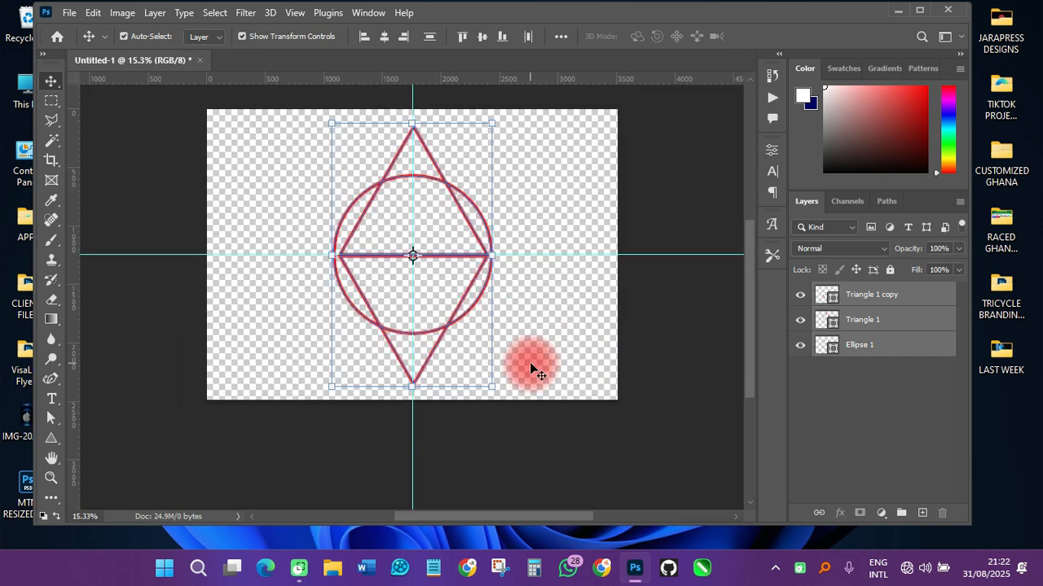
{"action": "left_click", "coordinate": [887, 326]}
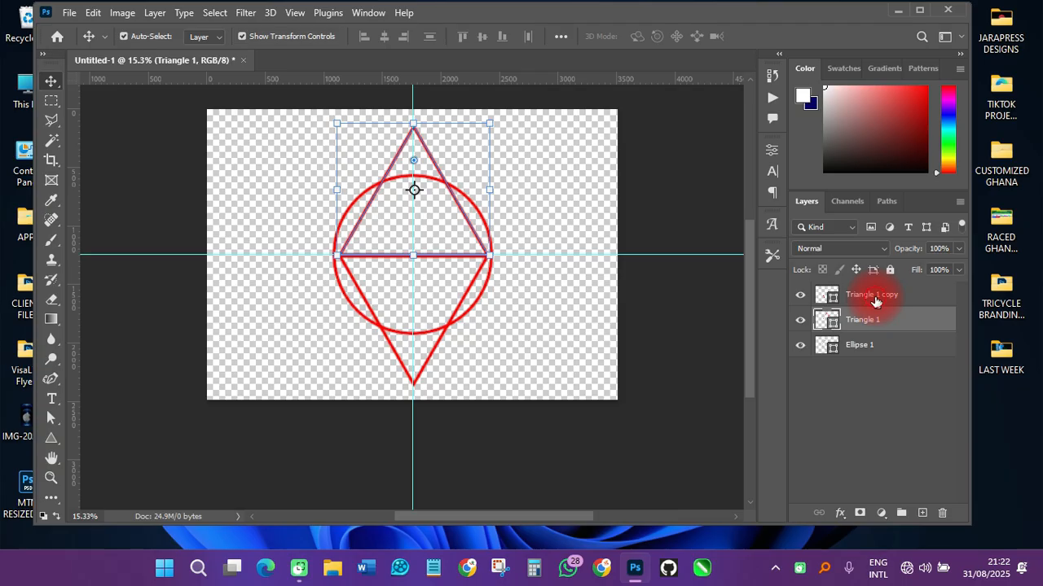
{"action": "left_click", "coordinate": [875, 298], "text": "ctrl"}
{"action": "left_click", "coordinate": [383, 38]}
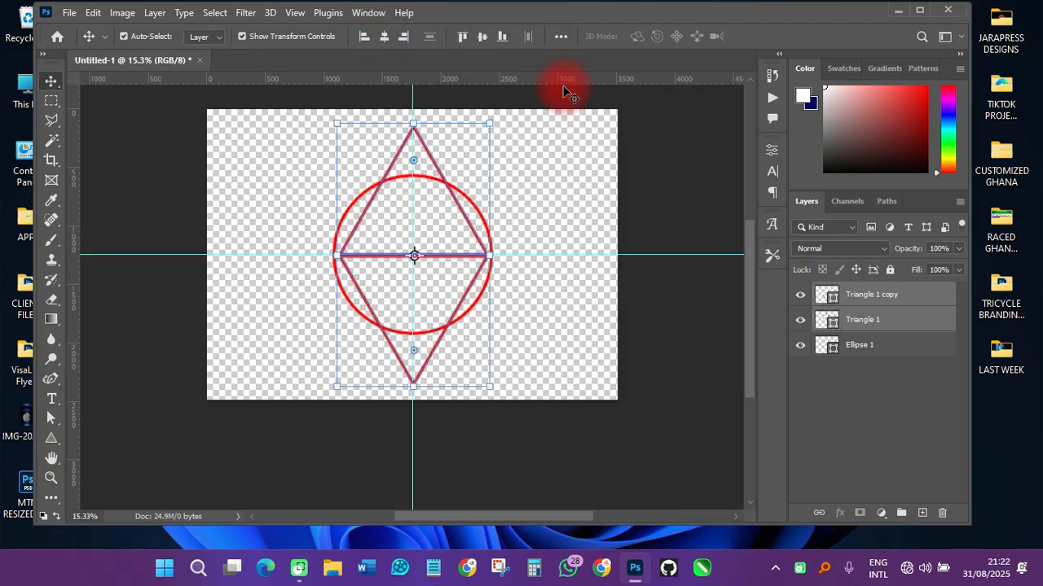
Duplicate both triangle layers together and rotate the copies 90° clockwise about the center of the circle
{"action": "left_click", "coordinate": [854, 351]}
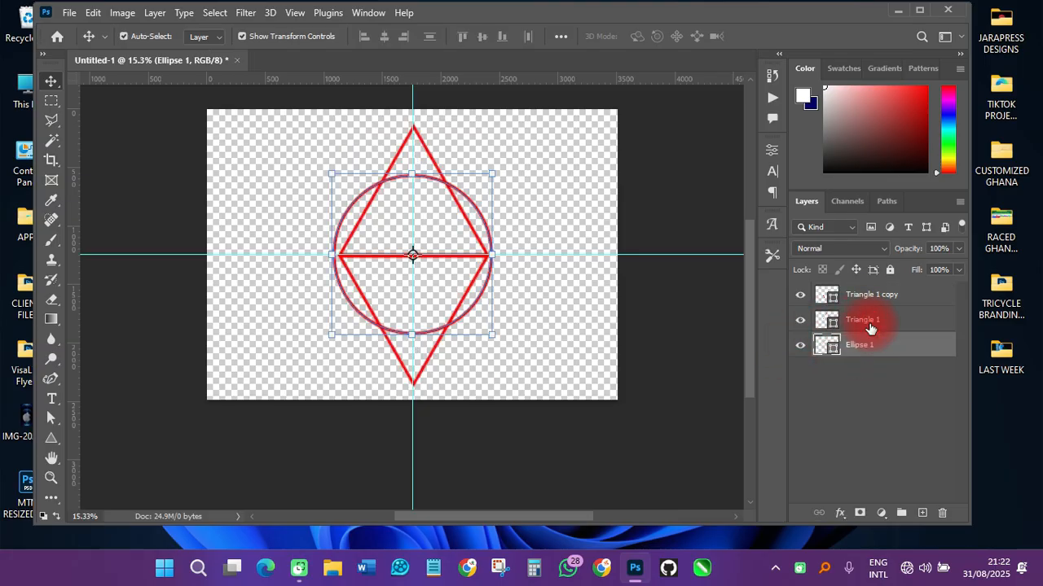
{"action": "left_click", "coordinate": [870, 326]}
{"action": "left_click", "coordinate": [876, 304], "text": "shift"}
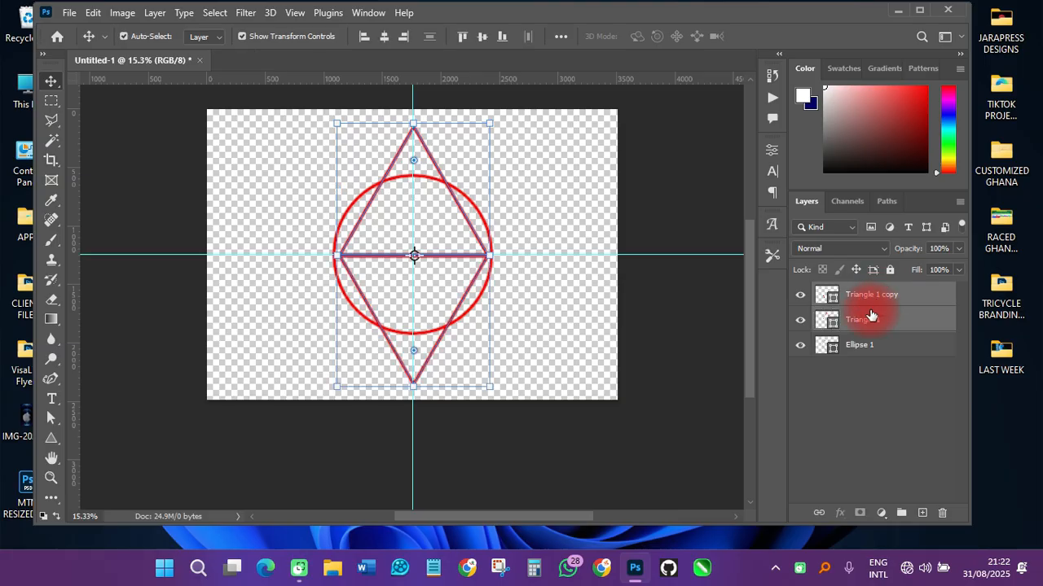
{"action": "key", "text": "ctrl+j"}
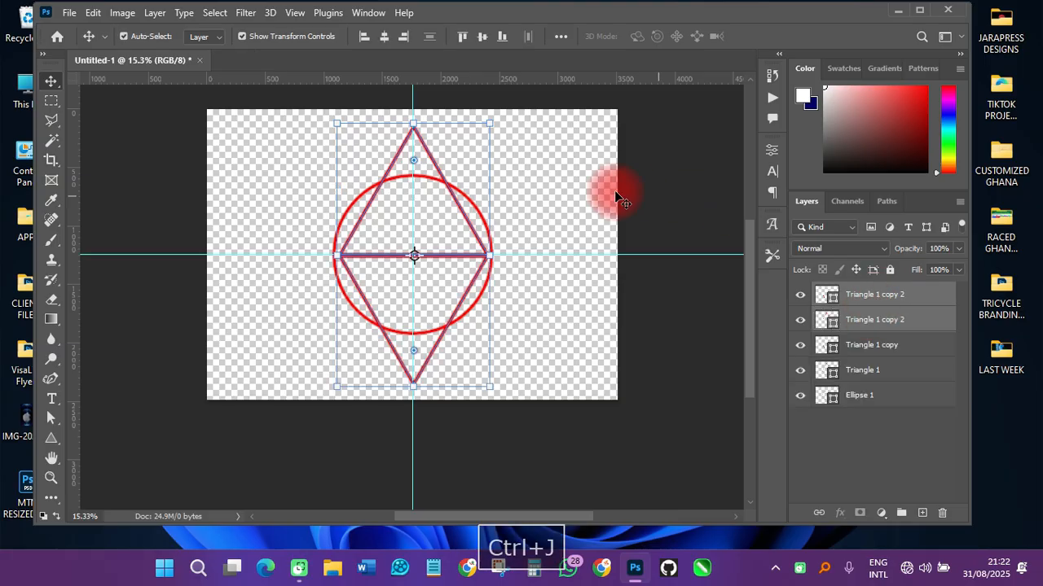
{"action": "key", "text": "ctrl+t"}
{"action": "right_click", "coordinate": [494, 259]}
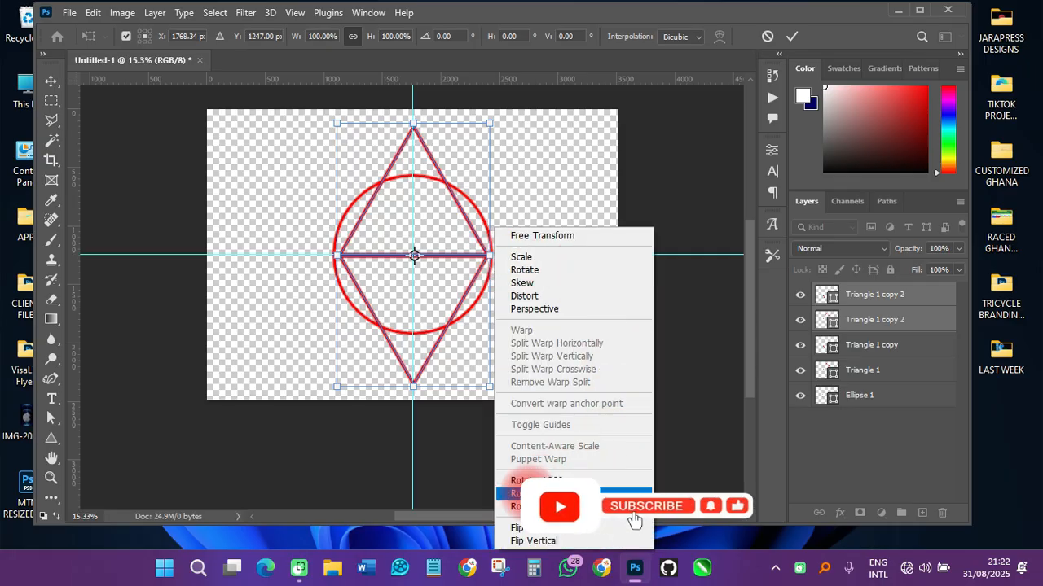
{"action": "left_click", "coordinate": [526, 493]}
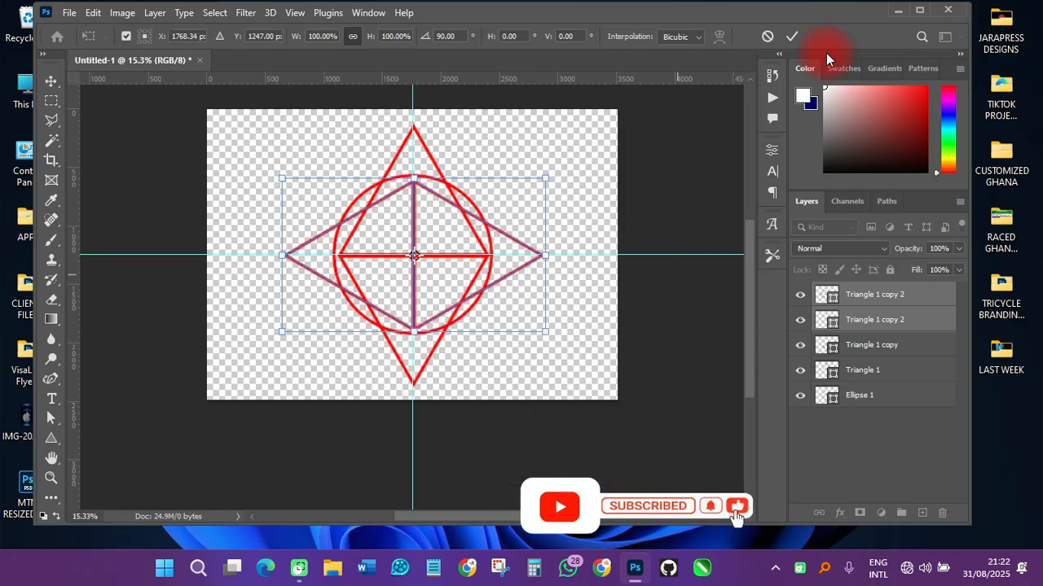
{"action": "left_click", "coordinate": [793, 36]}
{"action": "left_click", "coordinate": [431, 291]}
Select the circle and all four triangles and merge them into a single star-shaped outline with Merge Shapes
{"action": "scroll", "coordinate": [425, 292], "scroll_direction": "up", "scroll_amount": 5}
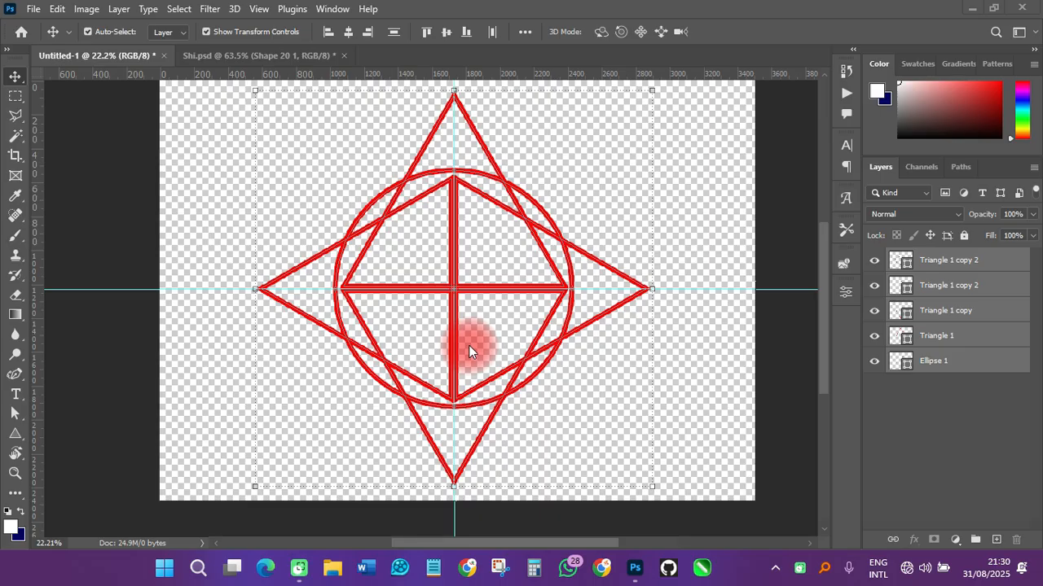
{"action": "left_click", "coordinate": [672, 259]}
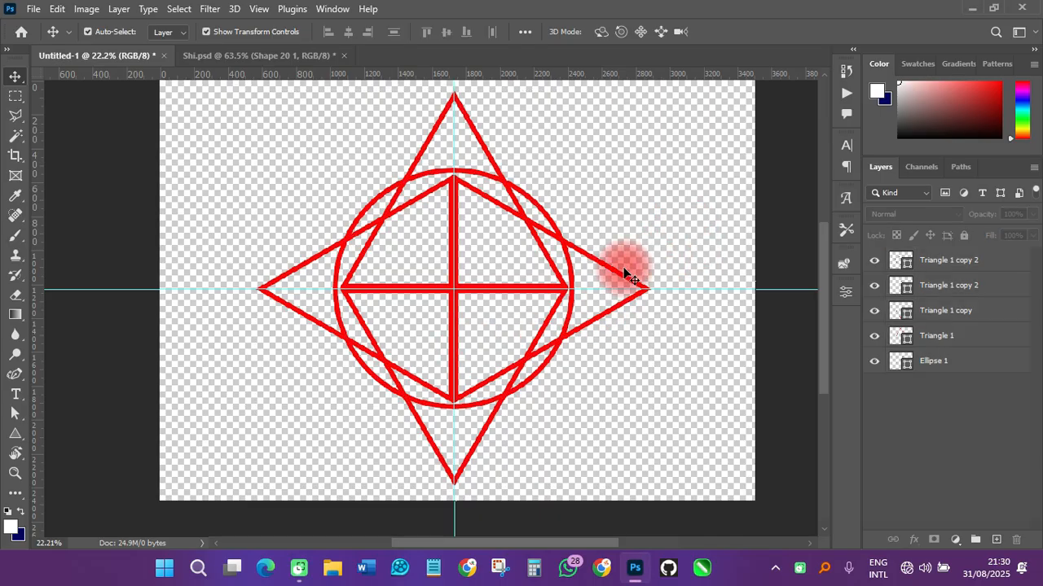
{"action": "scroll", "coordinate": [466, 300], "scroll_direction": "down", "scroll_amount": 1}
{"action": "scroll", "coordinate": [466, 295], "scroll_direction": "down", "scroll_amount": 2}
{"action": "scroll", "coordinate": [481, 287], "scroll_direction": "up", "scroll_amount": 2}
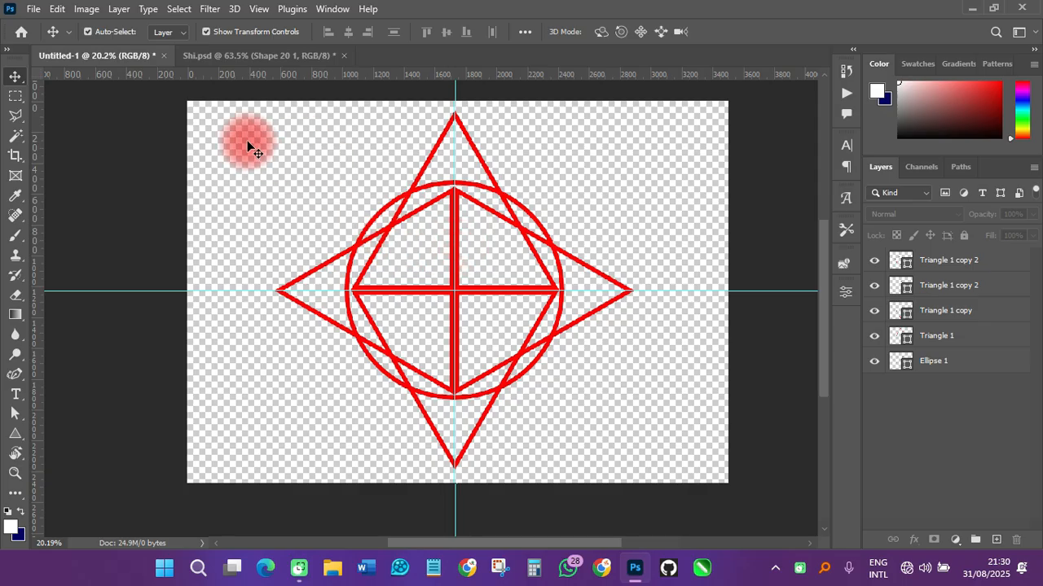
{"action": "left_click_drag", "start_coordinate": [256, 119], "coordinate": [655, 461]}
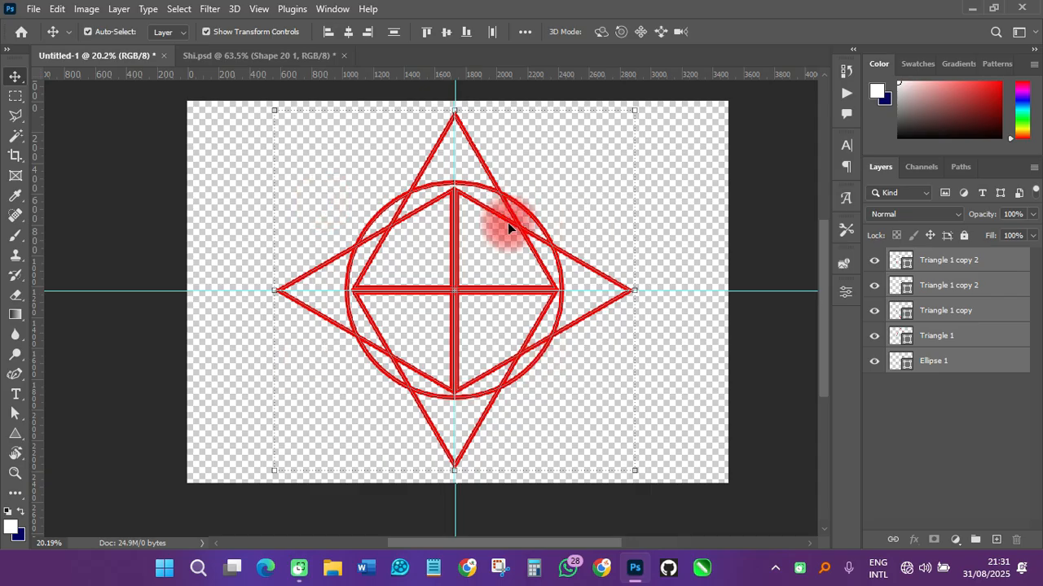
{"action": "right_click", "coordinate": [945, 317]}
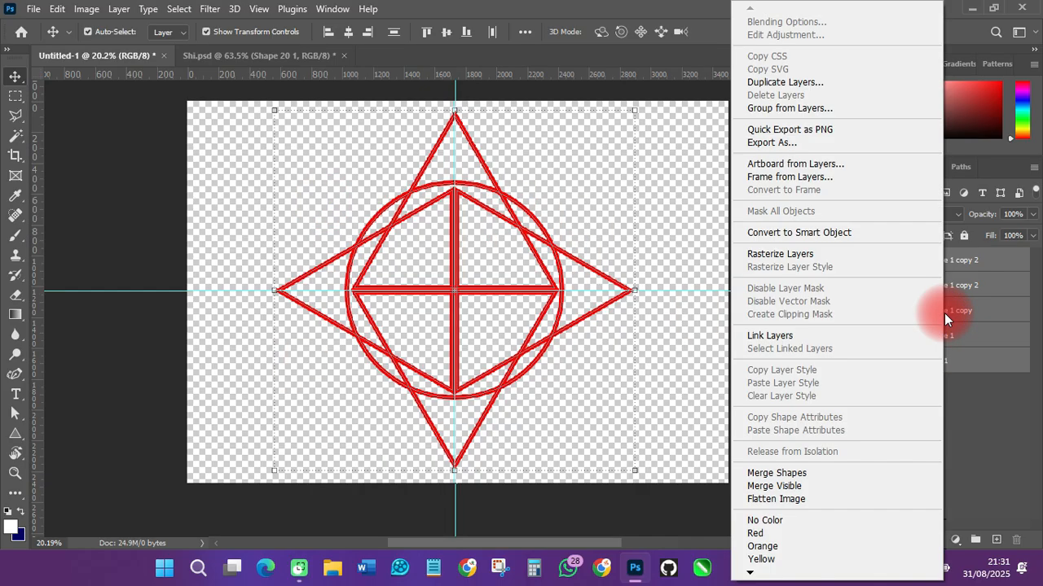
{"action": "left_click", "coordinate": [774, 475]}
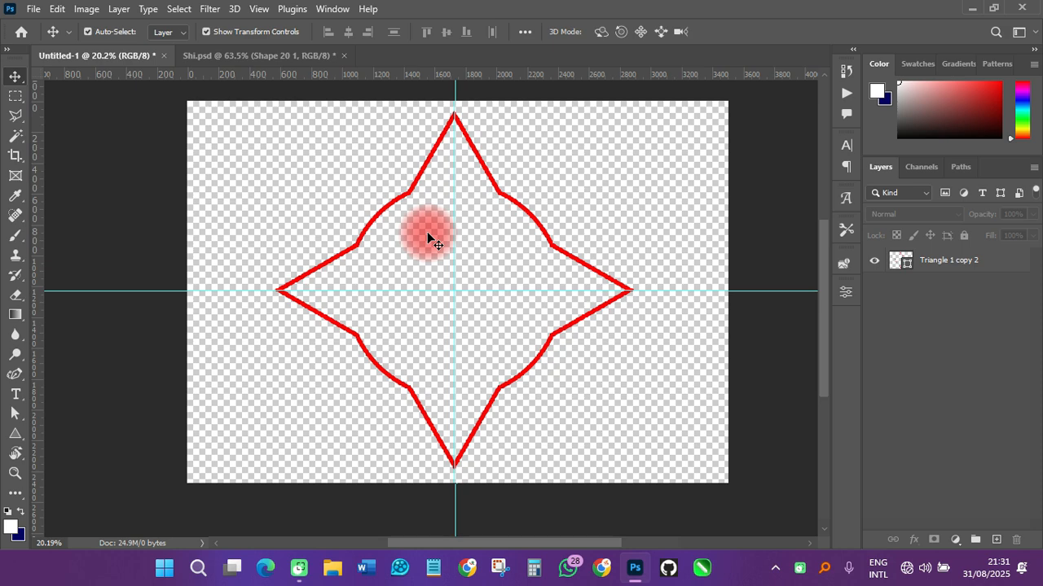
Duplicate the merged star and scale the copy down proportionally around its center to about 81%
{"action": "left_click", "coordinate": [937, 264]}
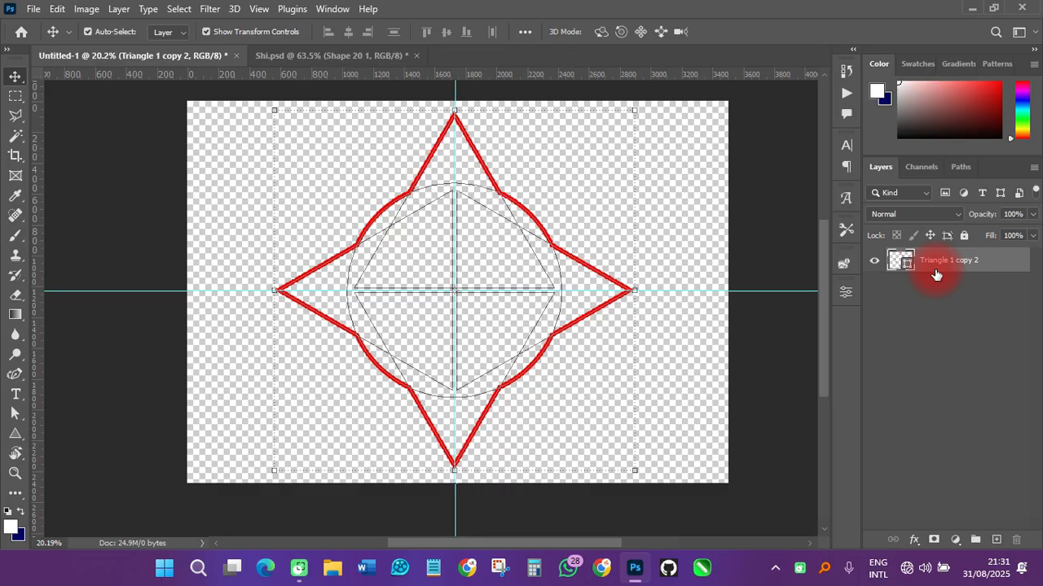
{"action": "key", "text": "ctrl+j"}
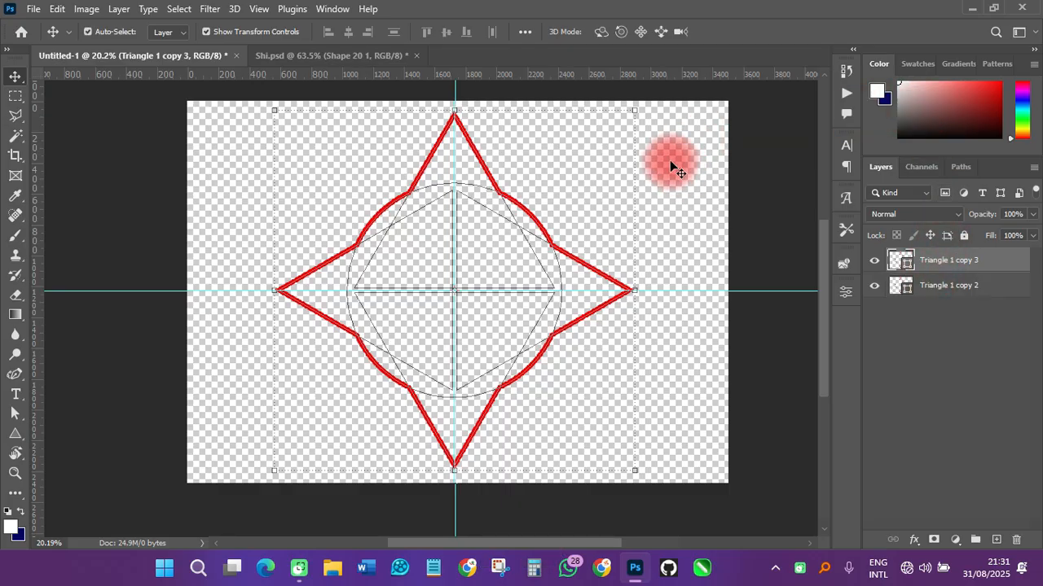
{"action": "left_click_drag", "start_coordinate": [636, 108], "coordinate": [603, 145]}
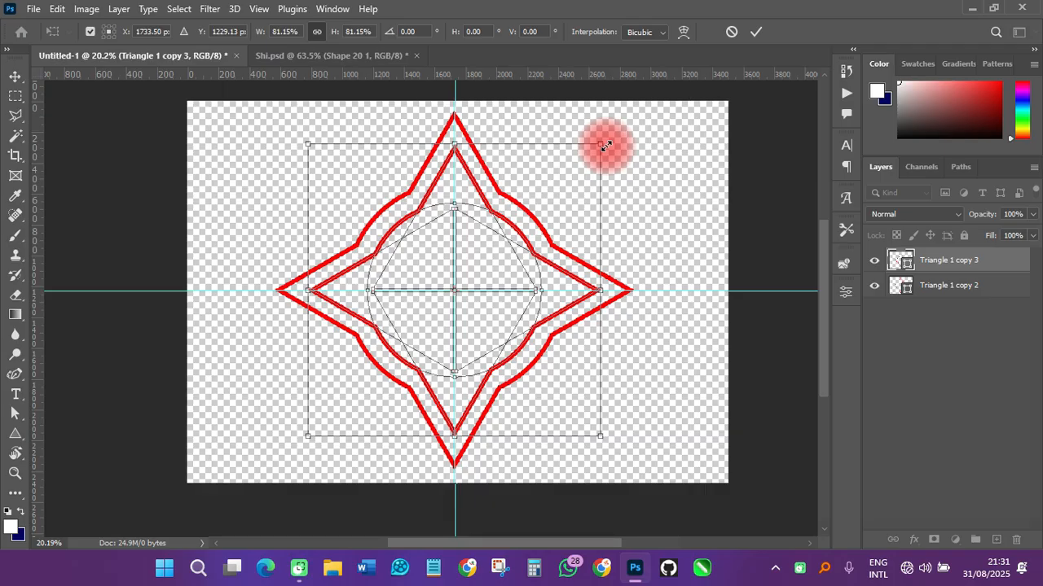
{"action": "key", "text": "Return"}
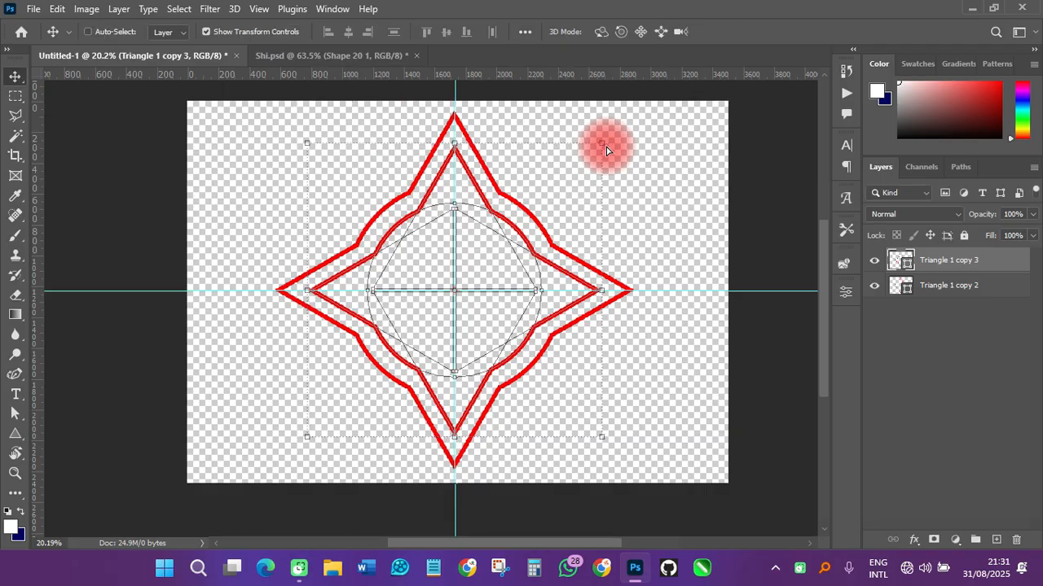
Duplicate the smaller star and scale the new copy proportionally around its center to about 79%
{"action": "key", "text": "ctrl+j"}
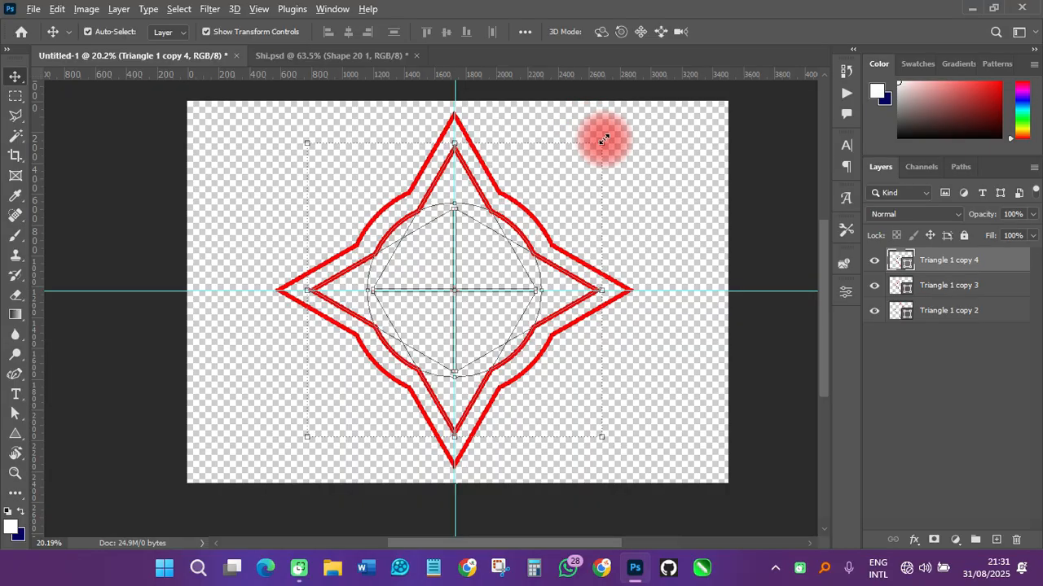
{"action": "left_click_drag", "start_coordinate": [601, 144], "coordinate": [576, 174]}
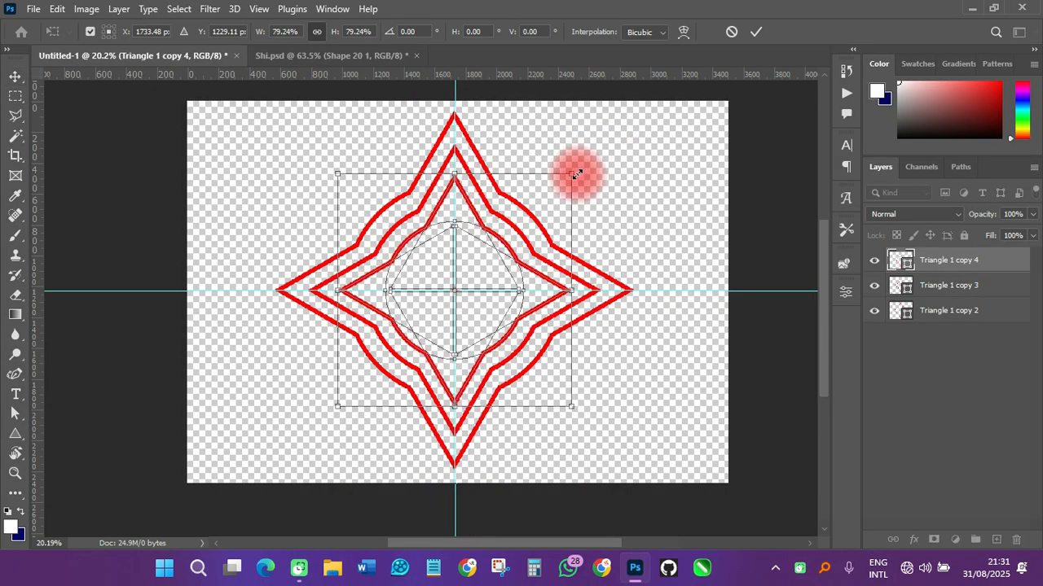
{"action": "key", "text": "Return"}
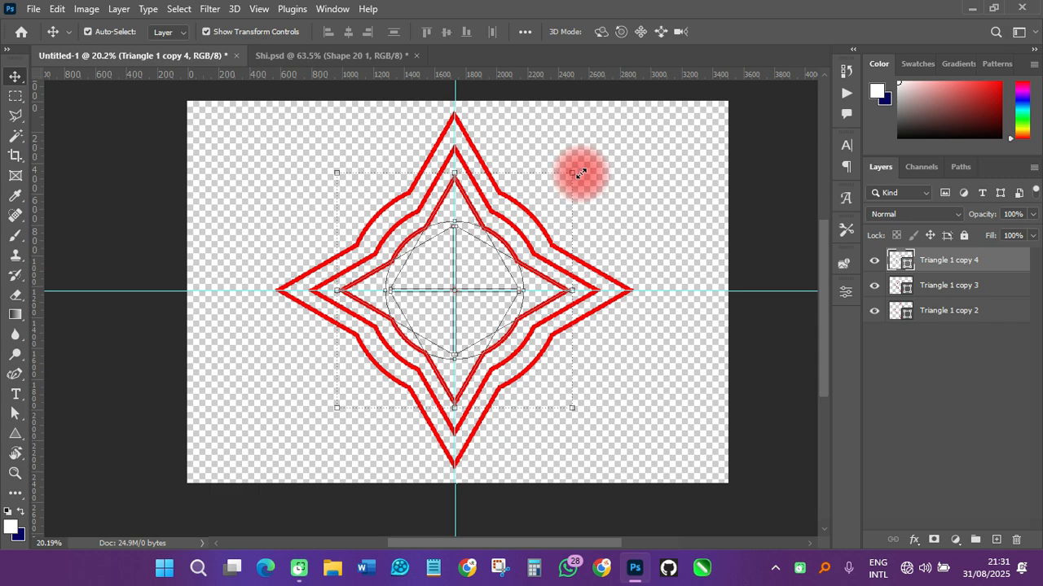
Change the outermost star's stroke color to black and deselect it
{"action": "left_click", "coordinate": [931, 314]}
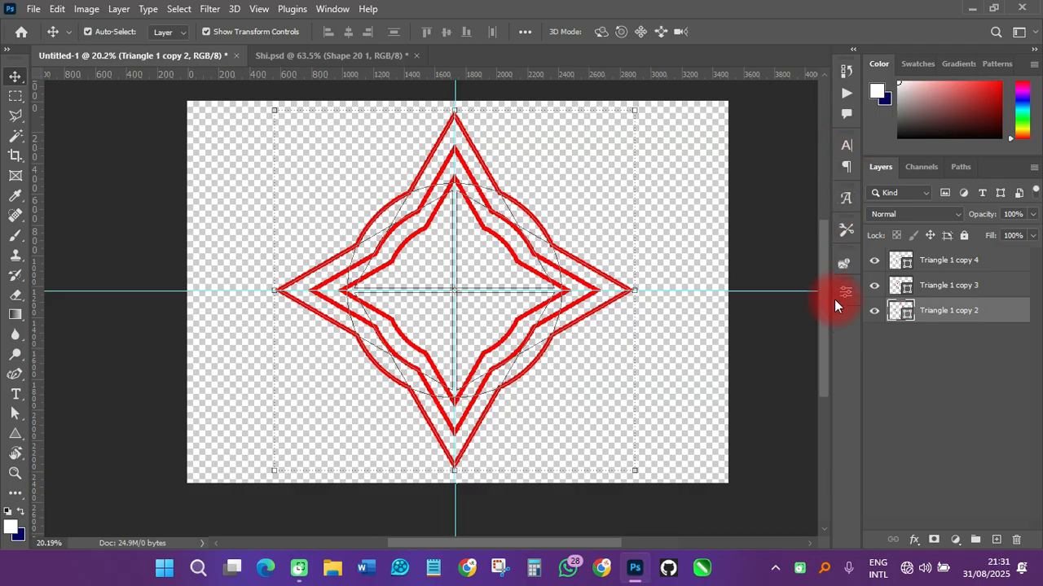
{"action": "left_click", "coordinate": [17, 435]}
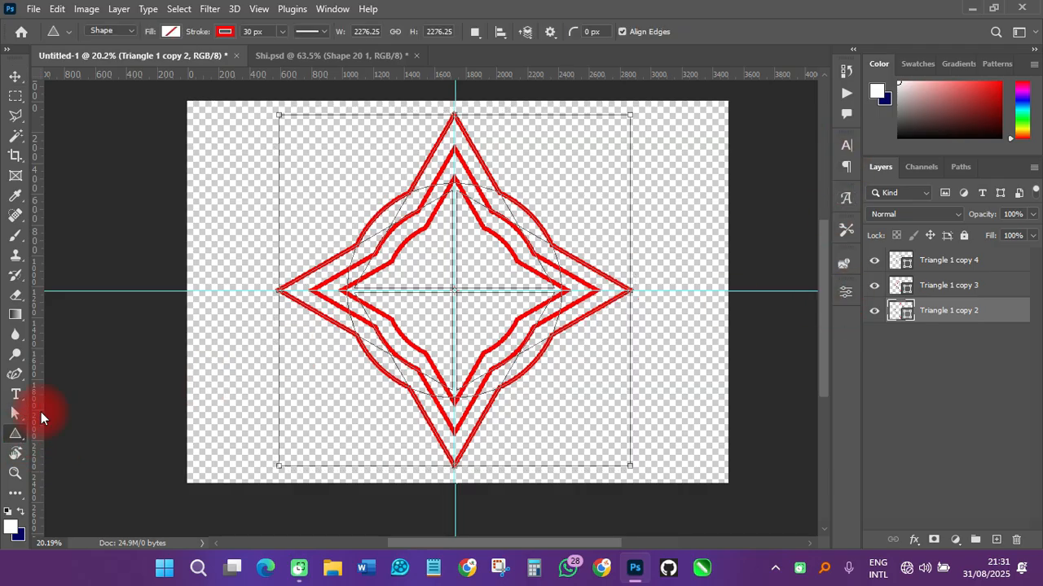
{"action": "left_click", "coordinate": [225, 33]}
{"action": "left_click", "coordinate": [129, 112]}
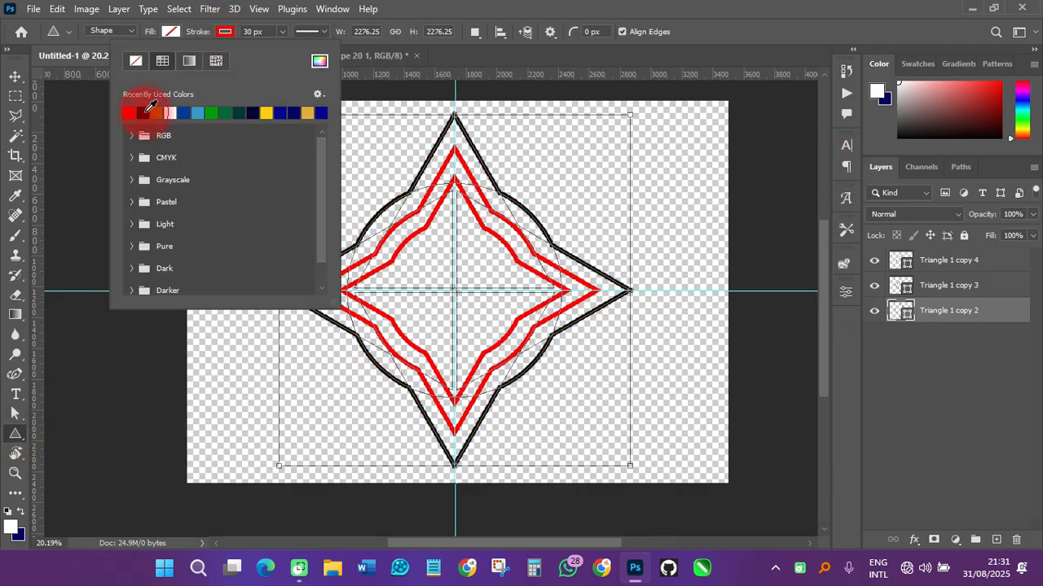
{"action": "left_click", "coordinate": [15, 76]}
{"action": "left_click", "coordinate": [122, 179]}
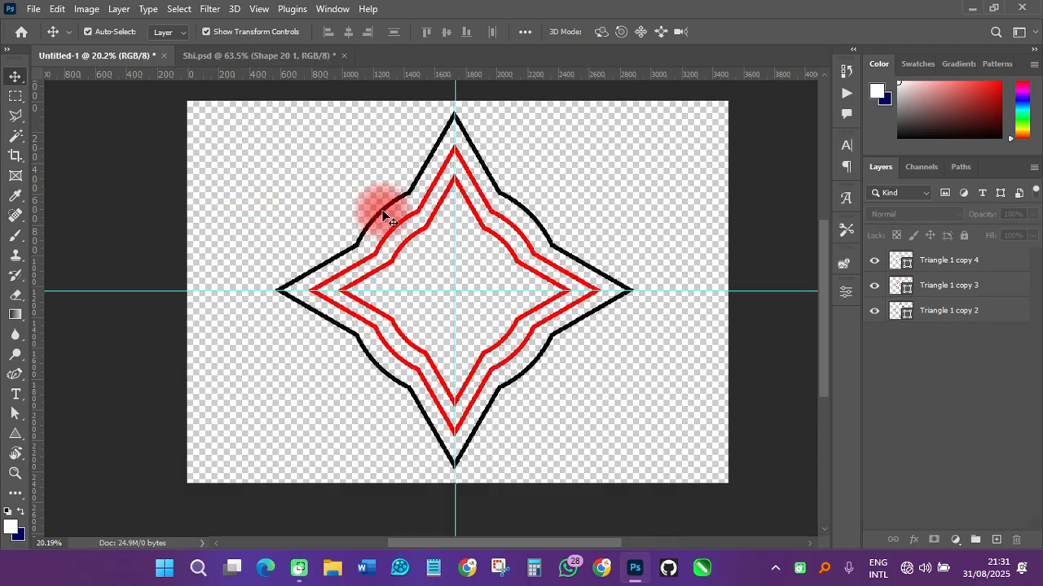
Set both the stroke and the fill of the middle star to black
{"action": "left_click", "coordinate": [948, 288]}
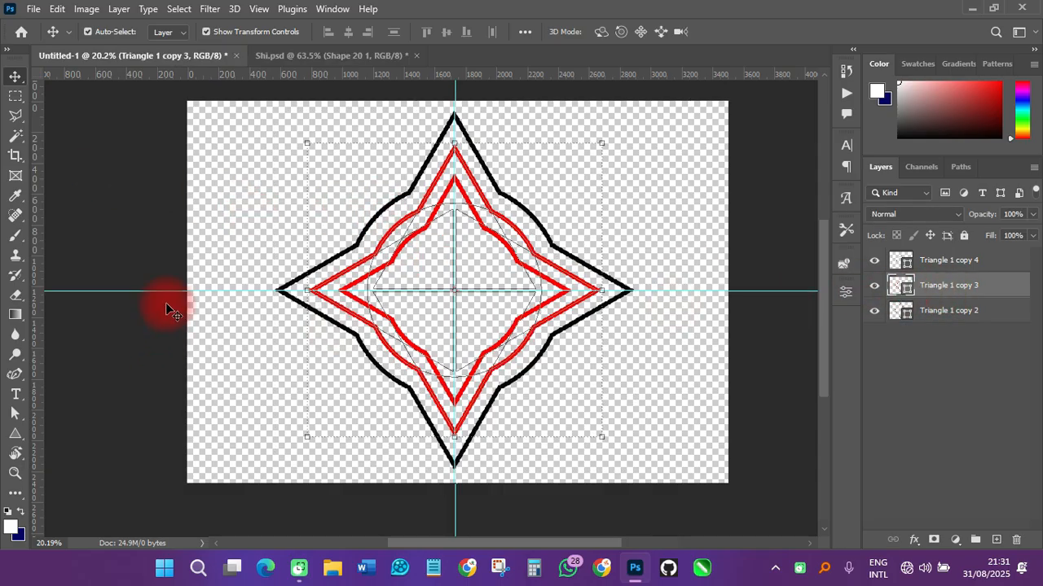
{"action": "left_click", "coordinate": [15, 436]}
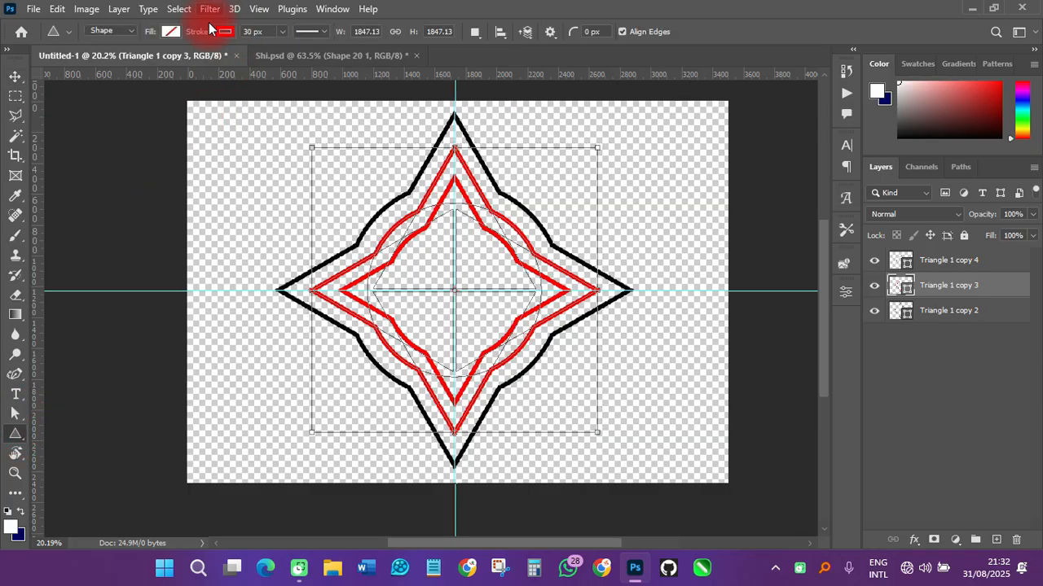
{"action": "left_click", "coordinate": [224, 33]}
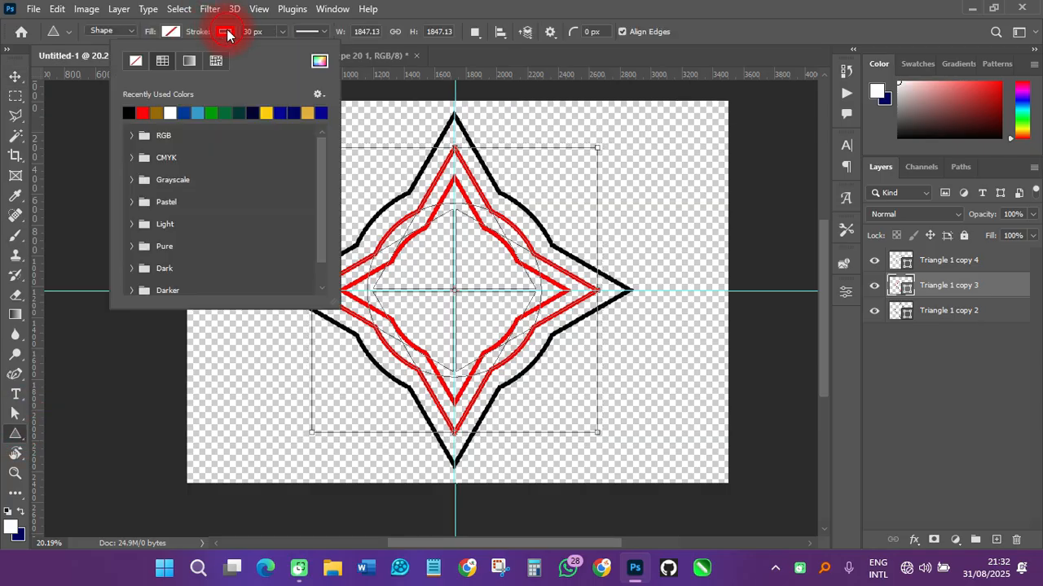
{"action": "left_click", "coordinate": [169, 34]}
{"action": "left_click", "coordinate": [167, 63]}
{"action": "left_click", "coordinate": [130, 113]}
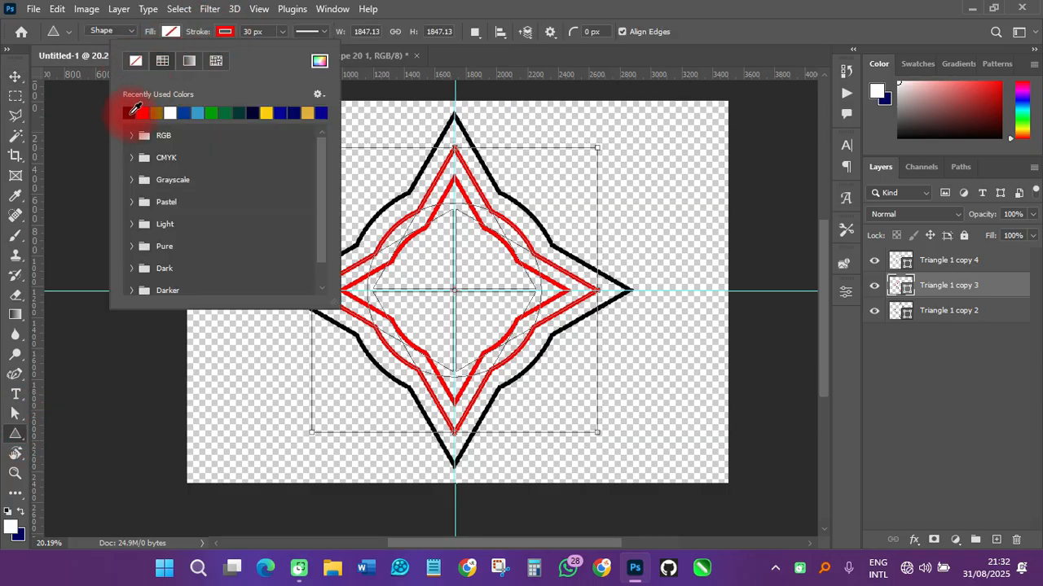
{"action": "left_click", "coordinate": [170, 31]}
{"action": "left_click", "coordinate": [146, 61]}
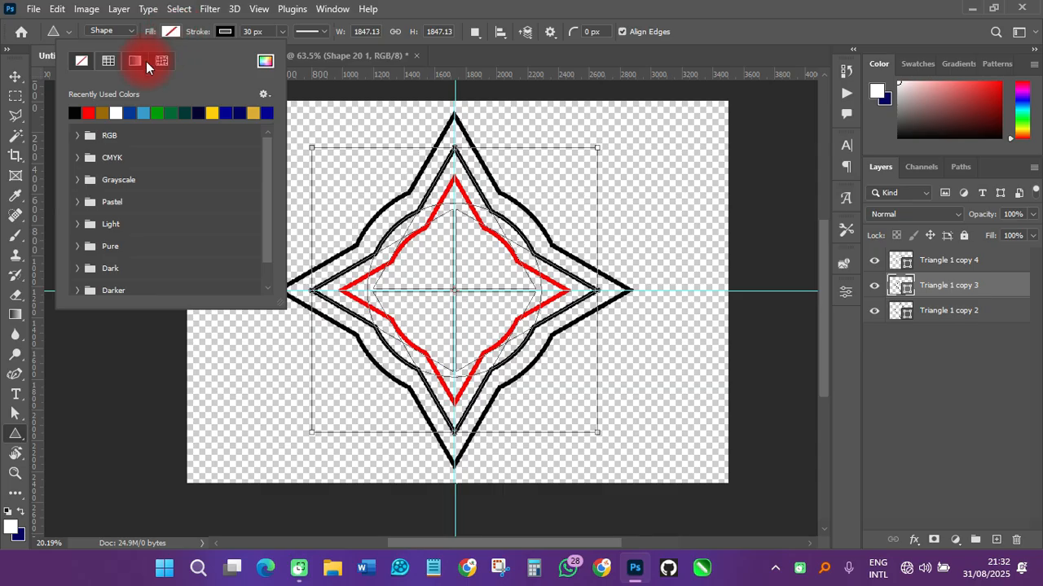
{"action": "left_click", "coordinate": [74, 112]}
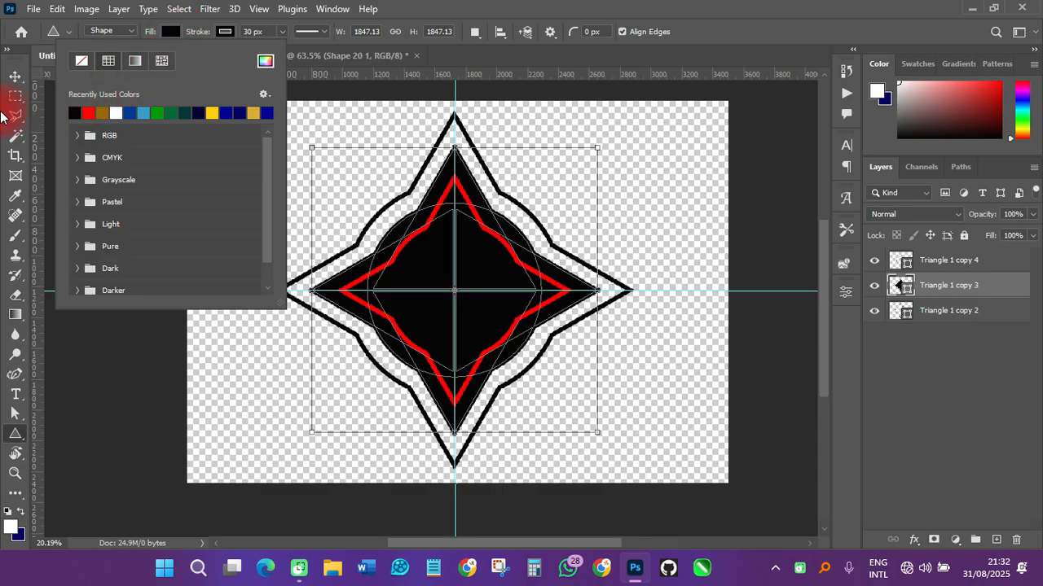
{"action": "left_click", "coordinate": [14, 76]}
{"action": "left_click", "coordinate": [619, 210]}
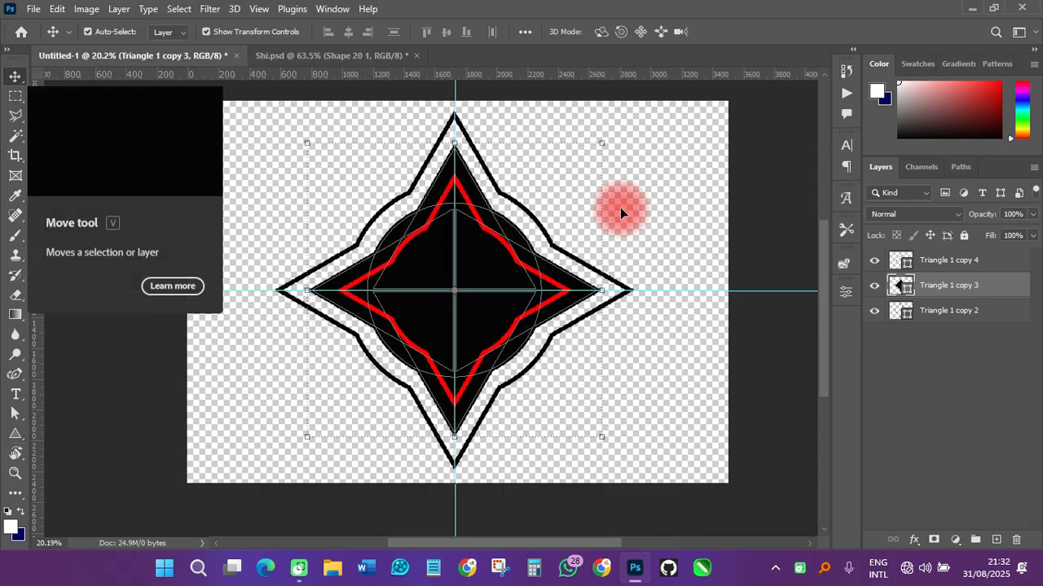
Change the innermost star's stroke color to white
{"action": "left_click", "coordinate": [925, 259]}
{"action": "left_click", "coordinate": [368, 250]}
{"action": "left_click", "coordinate": [18, 415]}
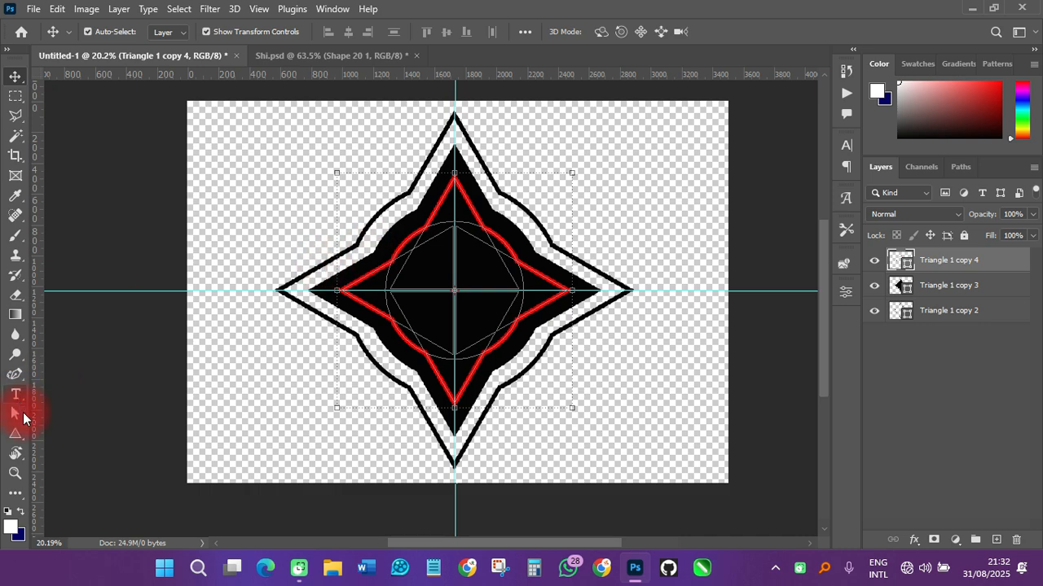
{"action": "left_click", "coordinate": [17, 434]}
{"action": "left_click", "coordinate": [225, 32]}
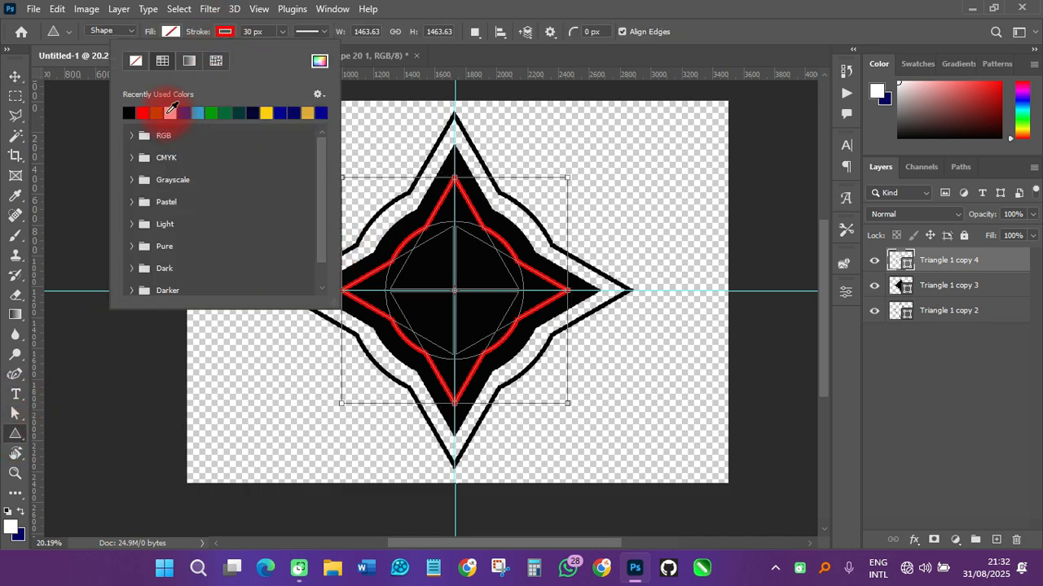
{"action": "left_click", "coordinate": [170, 112]}
Fill the innermost star with bright green #66ff00
{"action": "left_click", "coordinate": [170, 31]}
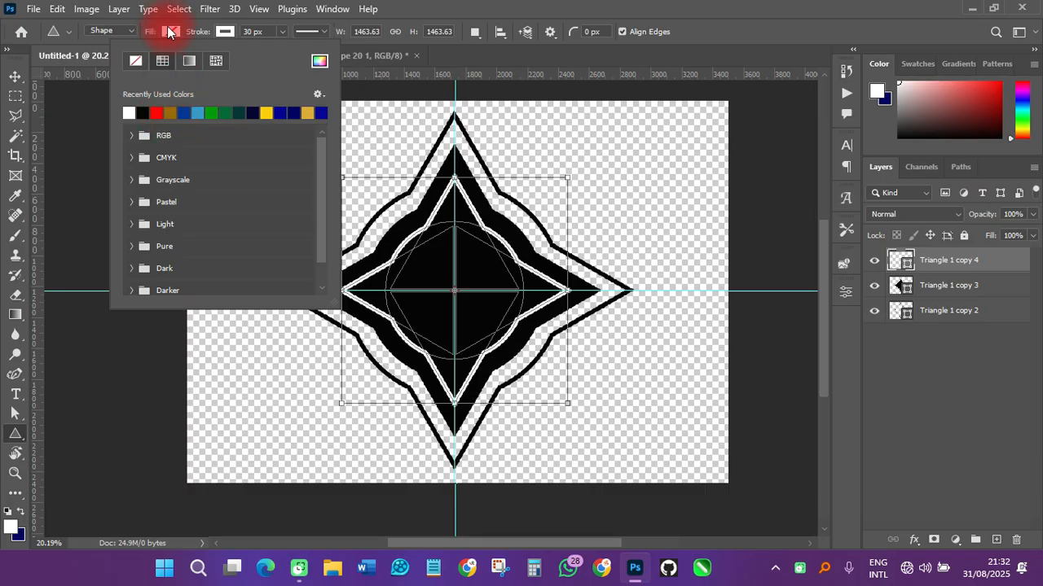
{"action": "left_click", "coordinate": [264, 62]}
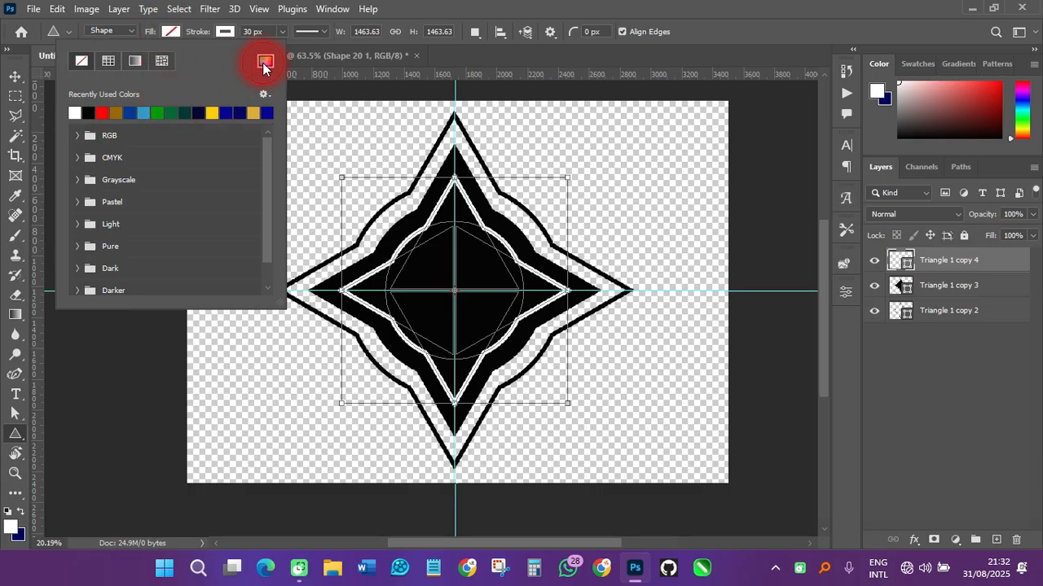
{"action": "left_click_drag", "start_coordinate": [718, 249], "coordinate": [780, 115]}
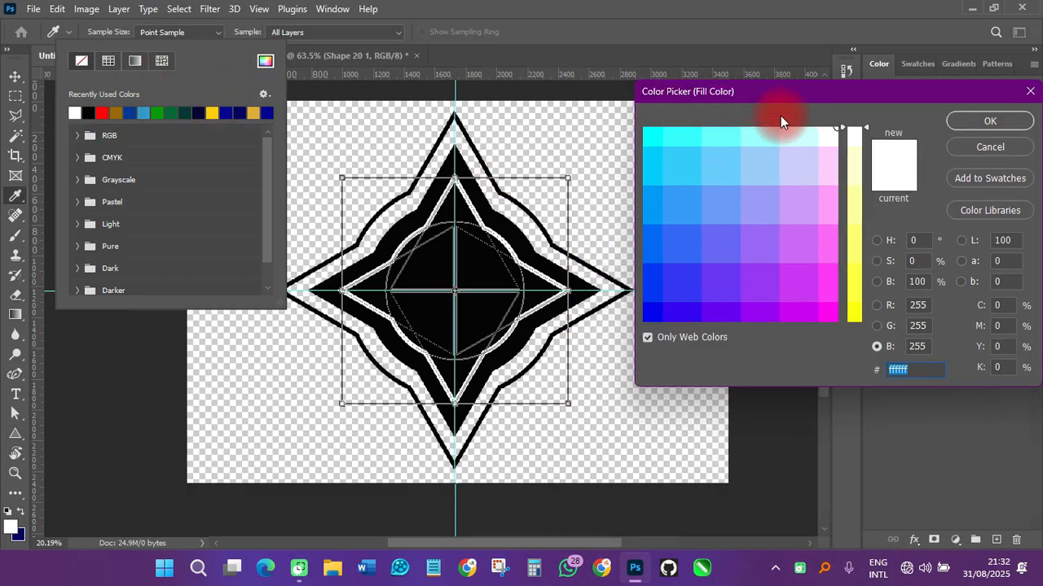
{"action": "left_click", "coordinate": [855, 323]}
{"action": "left_click", "coordinate": [689, 137]}
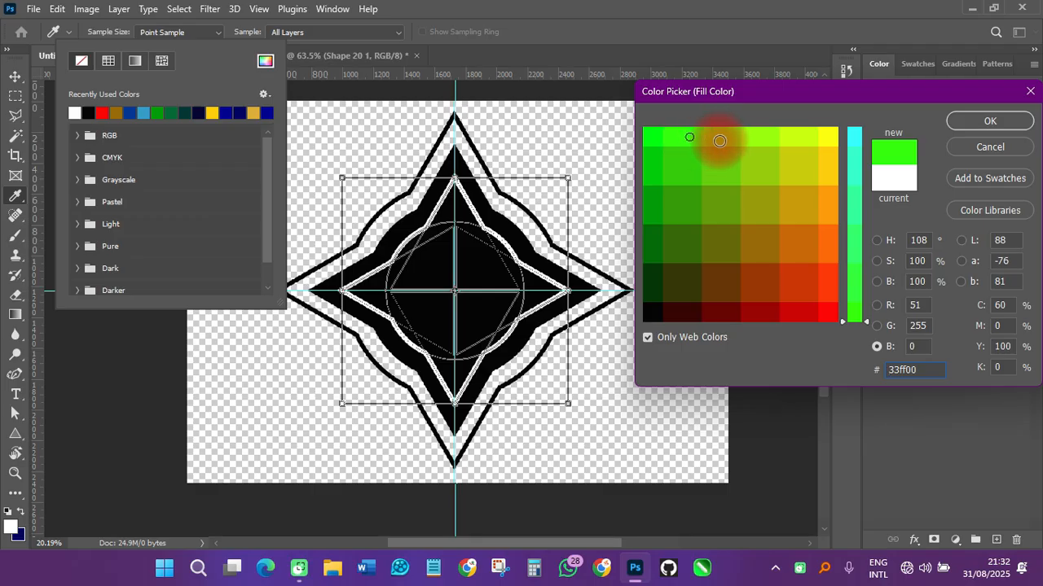
{"action": "left_click", "coordinate": [719, 141]}
{"action": "left_click", "coordinate": [958, 121]}
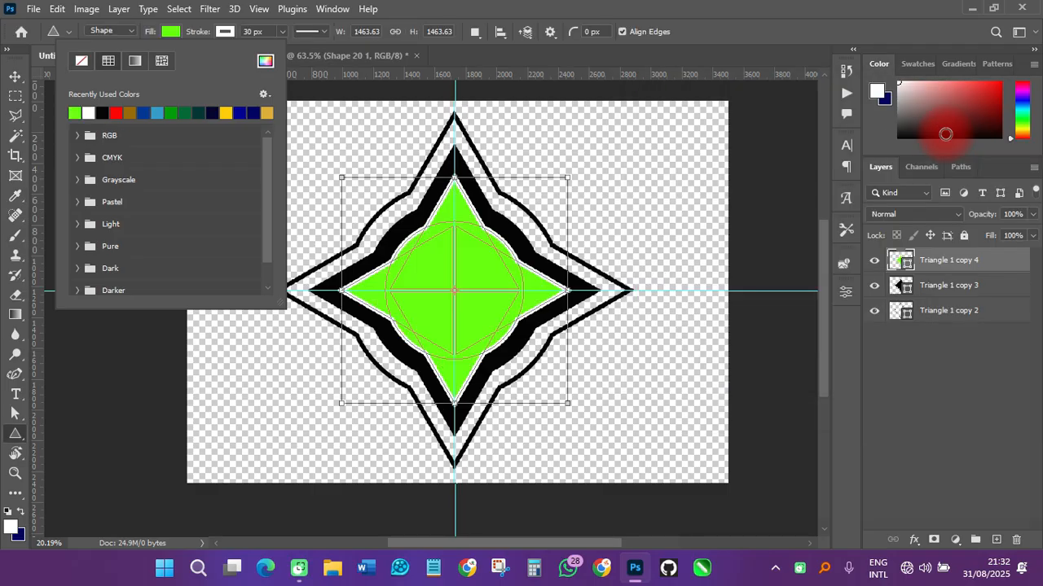
Change the innermost star's fill to yellow-green #99ff00 and deselect the star
{"action": "left_click", "coordinate": [265, 61]}
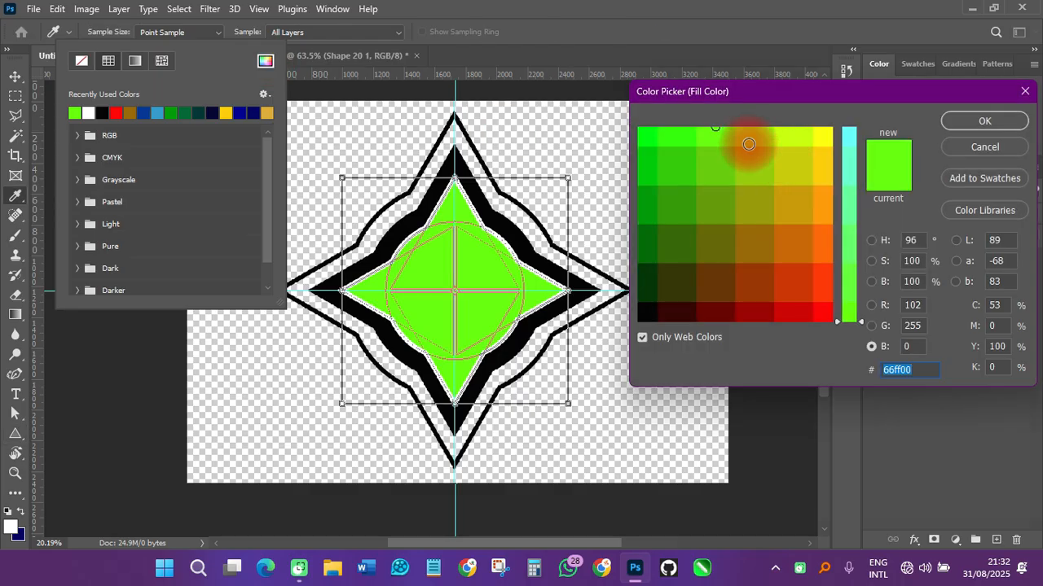
{"action": "left_click", "coordinate": [748, 144]}
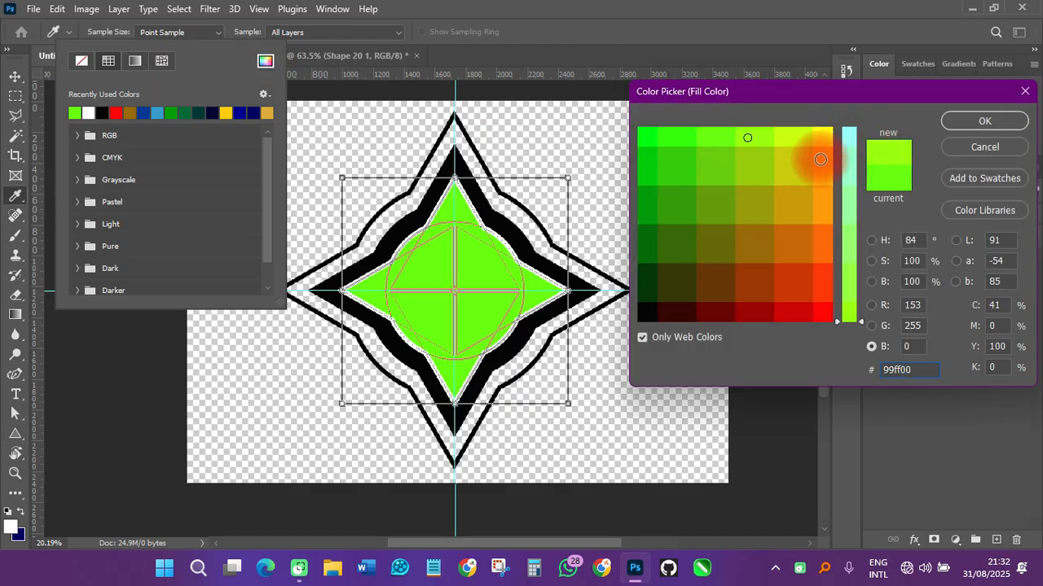
{"action": "left_click", "coordinate": [985, 121]}
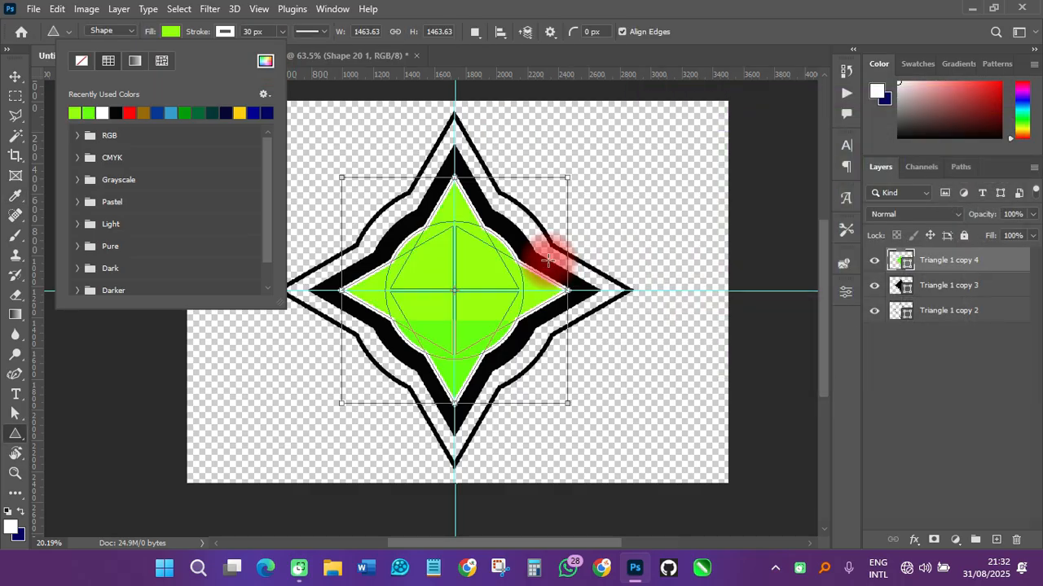
{"action": "left_click", "coordinate": [14, 76]}
{"action": "left_click", "coordinate": [611, 183]}
{"action": "scroll", "coordinate": [496, 246], "scroll_direction": "down", "scroll_amount": 3}
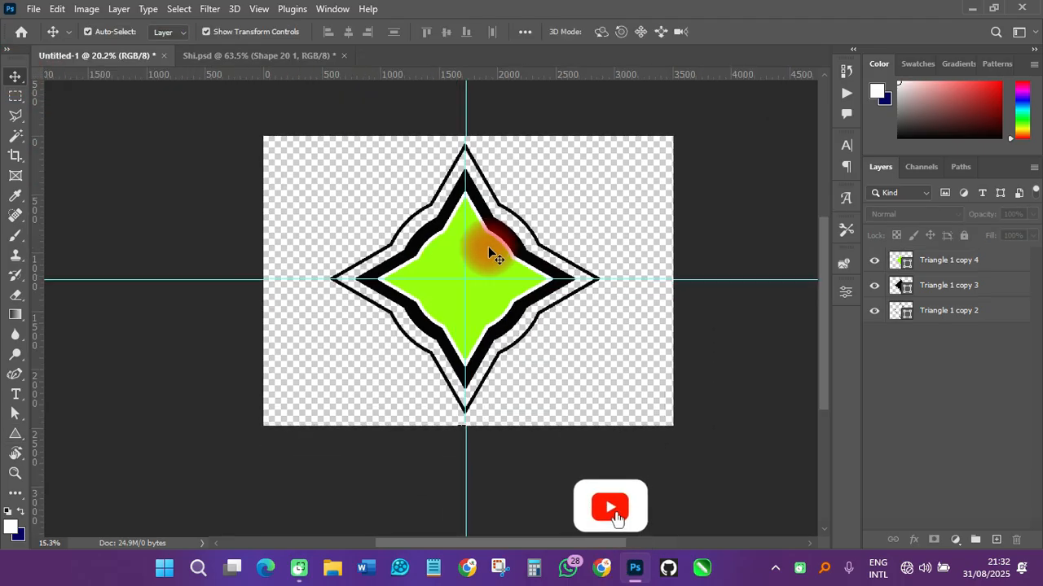
{"action": "scroll", "coordinate": [488, 246], "scroll_direction": "up", "scroll_amount": 2}
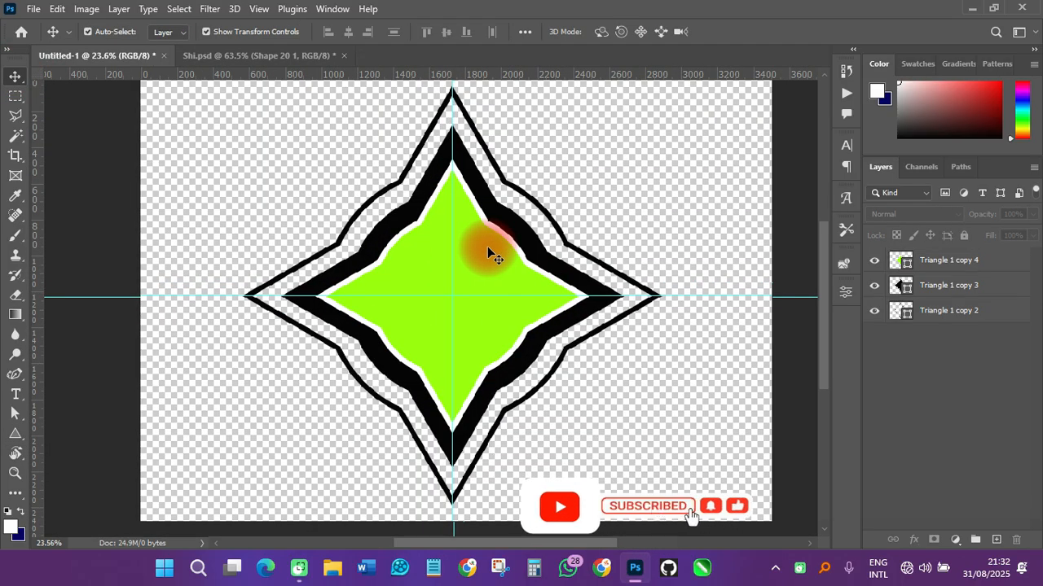
{"action": "scroll", "coordinate": [487, 246], "scroll_direction": "down", "scroll_amount": 1}
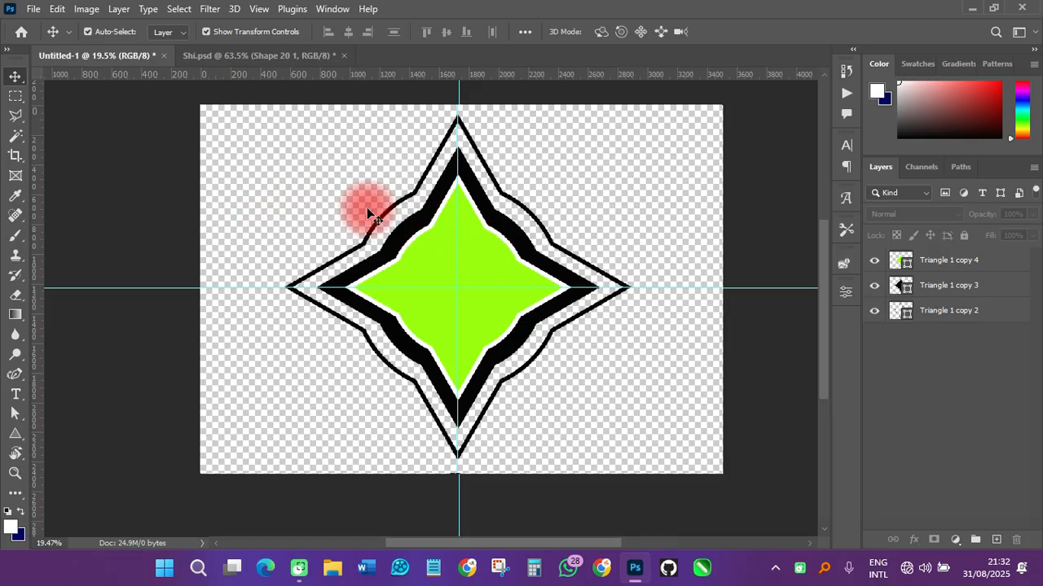
Draw the radial sunburst custom shape, about 478 by 476 px, over the center of the green star
{"action": "left_click", "coordinate": [17, 437]}
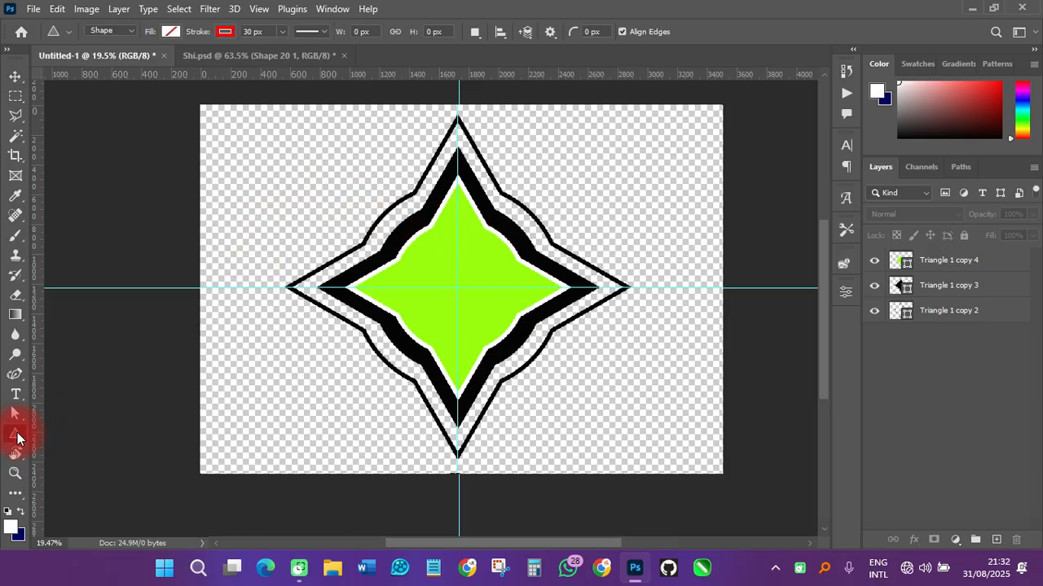
{"action": "right_click", "coordinate": [17, 436]}
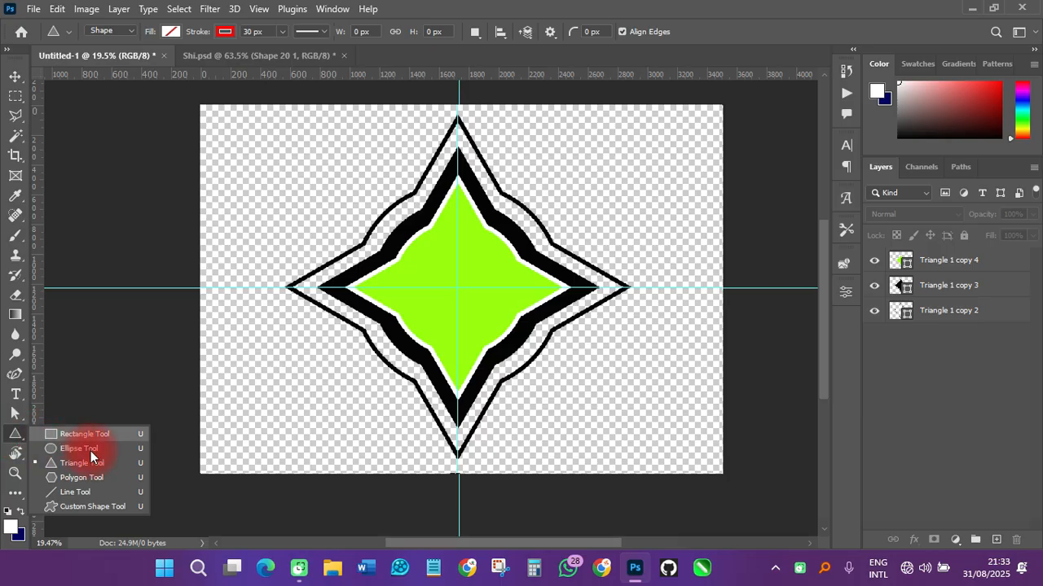
{"action": "left_click", "coordinate": [86, 507]}
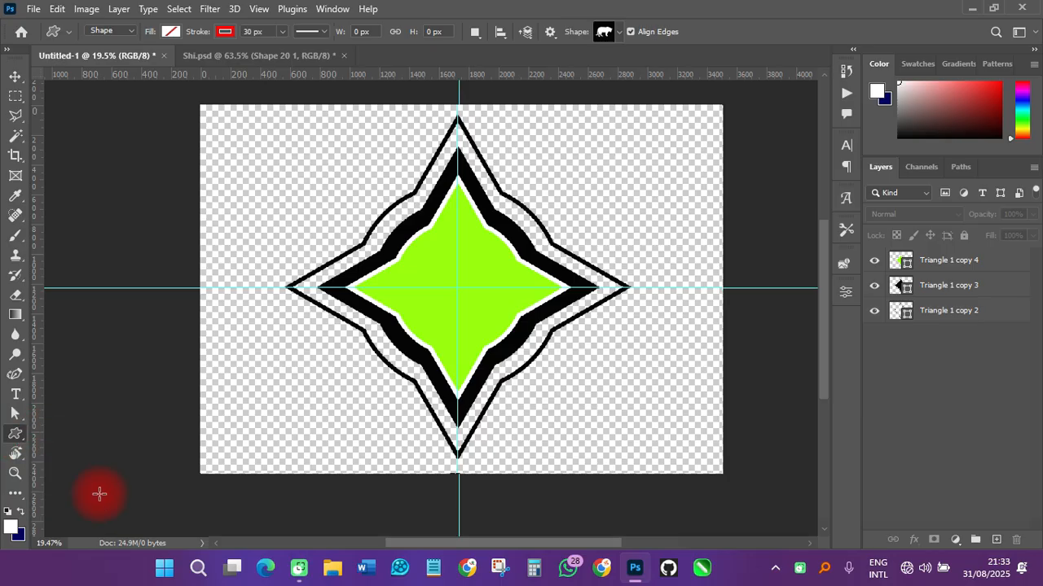
{"action": "left_click", "coordinate": [625, 32]}
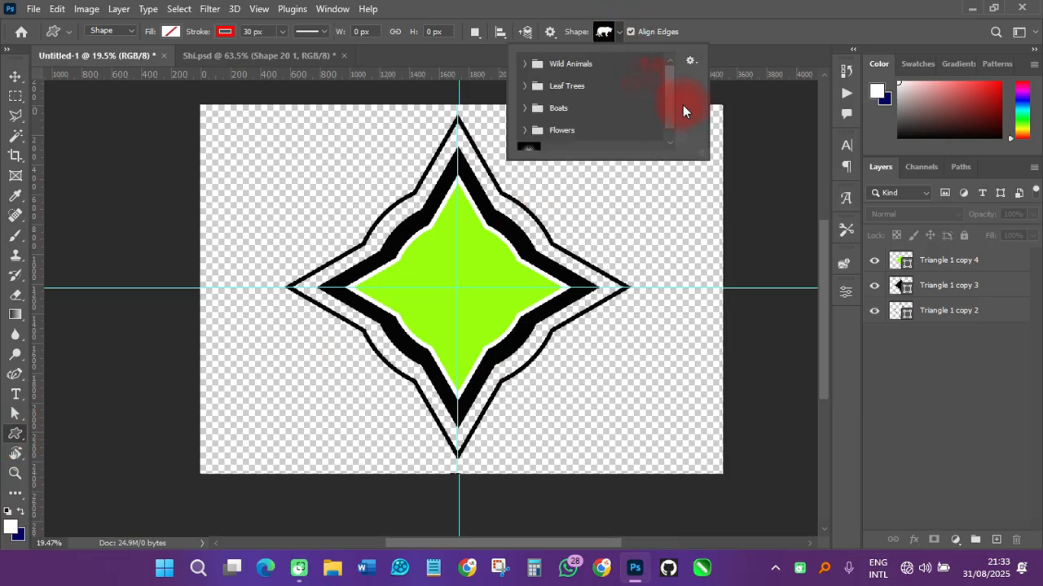
{"action": "left_click_drag", "start_coordinate": [671, 111], "coordinate": [556, 154]}
{"action": "left_click", "coordinate": [526, 136]}
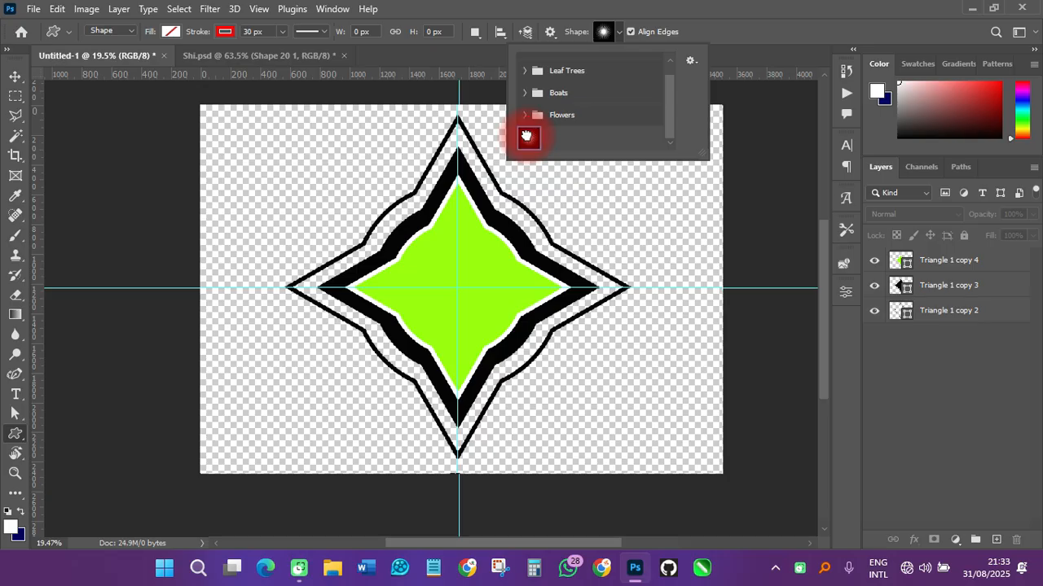
{"action": "left_click", "coordinate": [526, 136]}
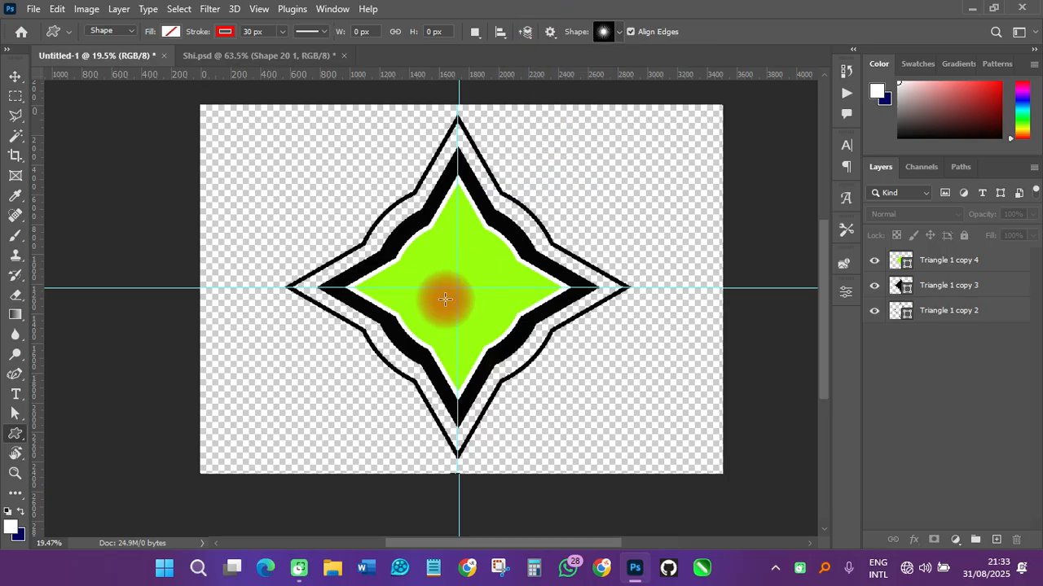
{"action": "left_click_drag", "start_coordinate": [423, 259], "coordinate": [500, 326]}
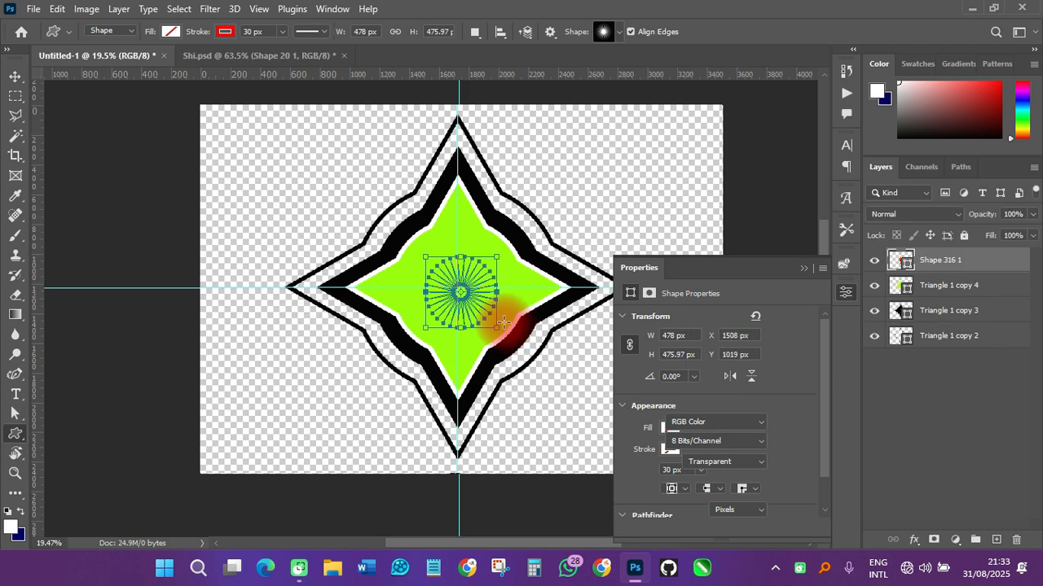
Scale the red sunburst proportionally around its center to about 61% and deselect it
{"action": "left_click", "coordinate": [15, 75]}
{"action": "left_click", "coordinate": [462, 270]}
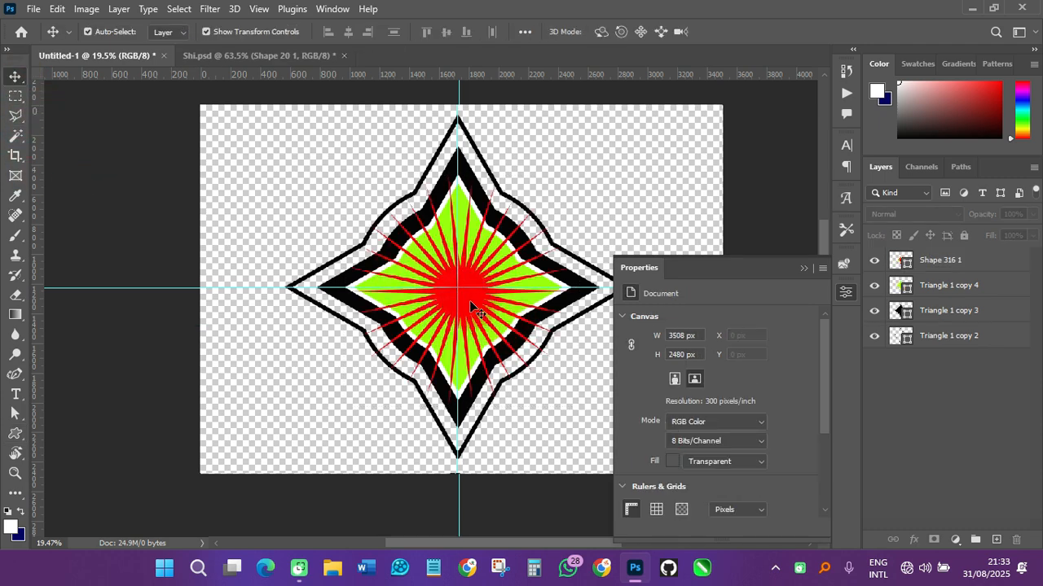
{"action": "left_click", "coordinate": [474, 298]}
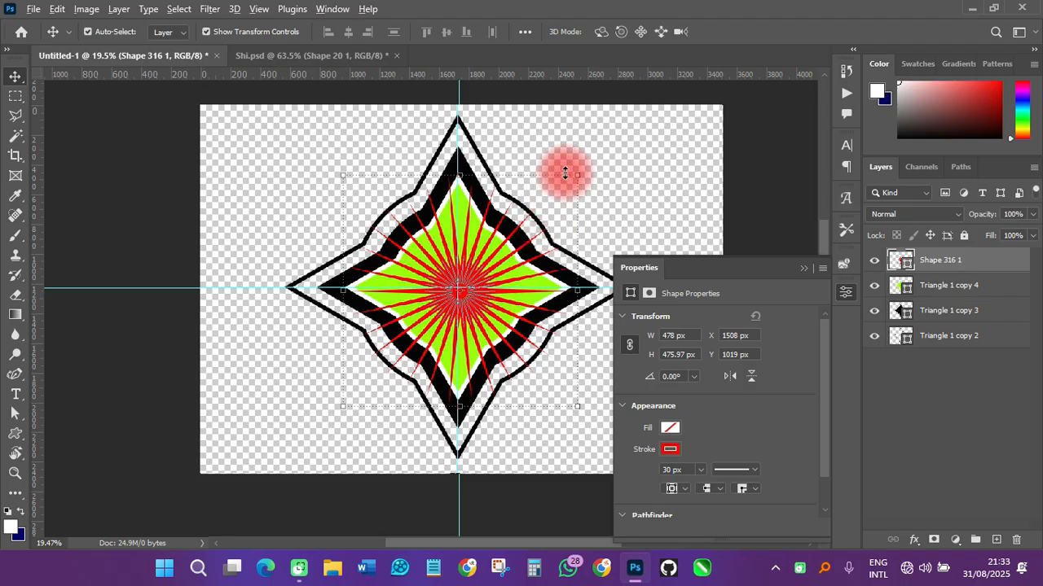
{"action": "key", "text": "ctrl+t"}
{"action": "left_click_drag", "start_coordinate": [569, 181], "coordinate": [552, 201]}
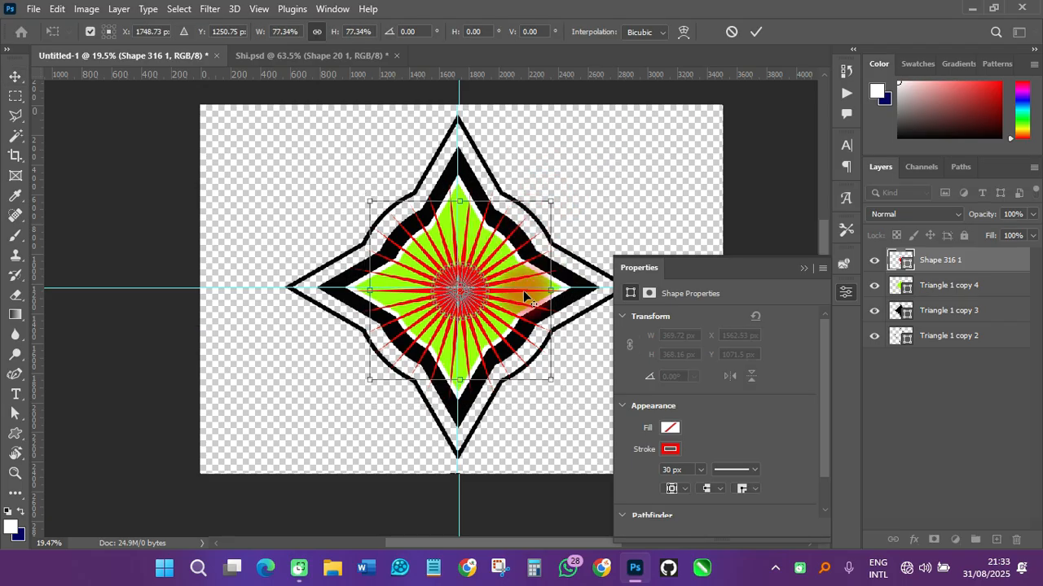
{"action": "left_click_drag", "start_coordinate": [552, 201], "coordinate": [534, 220]}
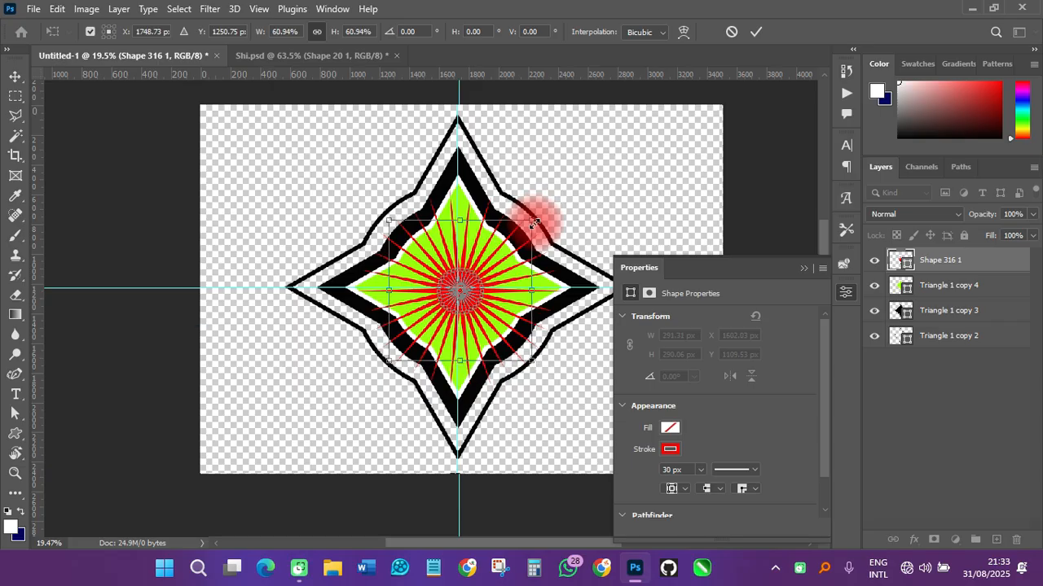
{"action": "key", "text": "Return"}
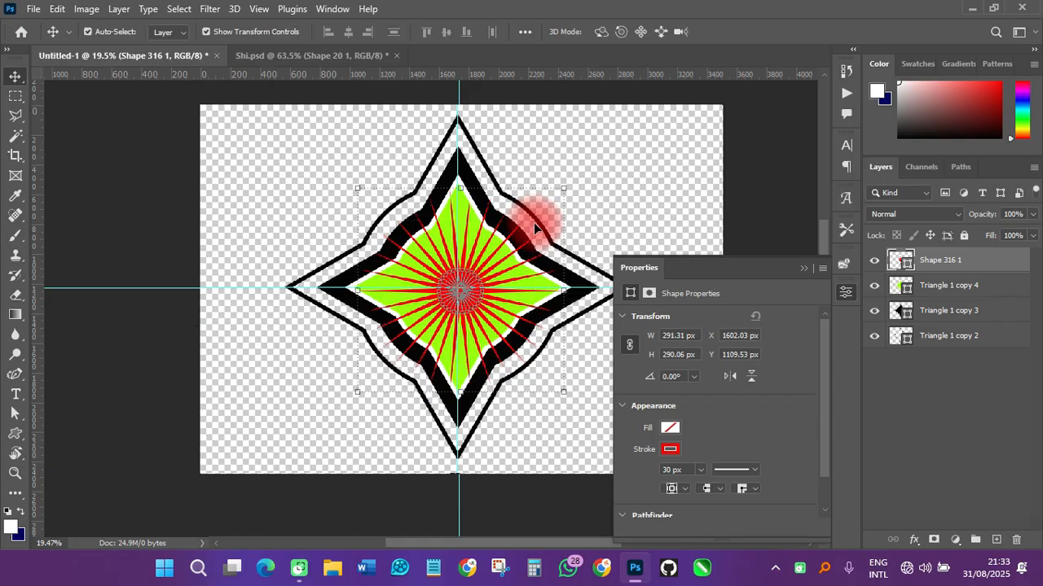
{"action": "left_click", "coordinate": [848, 293]}
{"action": "left_click", "coordinate": [638, 227]}
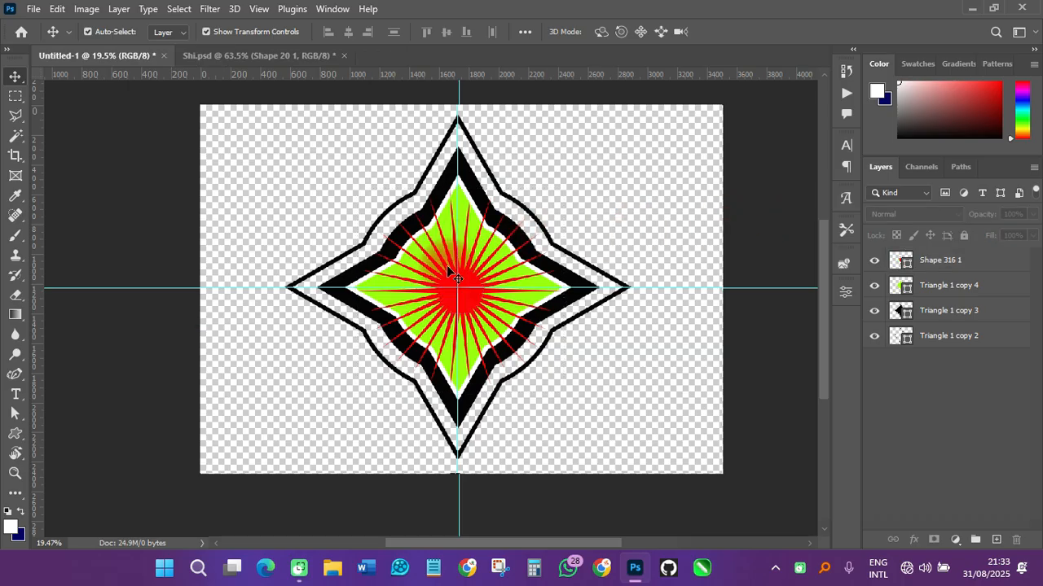
Change the central sunburst's stroke color to black
{"action": "scroll", "coordinate": [461, 333], "scroll_direction": "up", "scroll_amount": 4}
{"action": "left_click", "coordinate": [470, 285]}
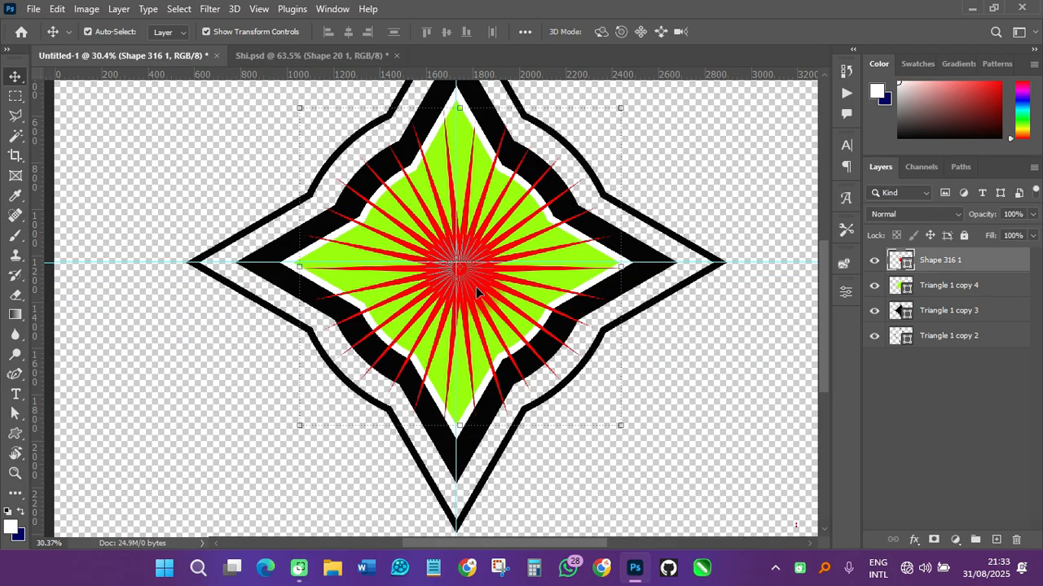
{"action": "left_click", "coordinate": [14, 433]}
{"action": "left_click", "coordinate": [225, 30]}
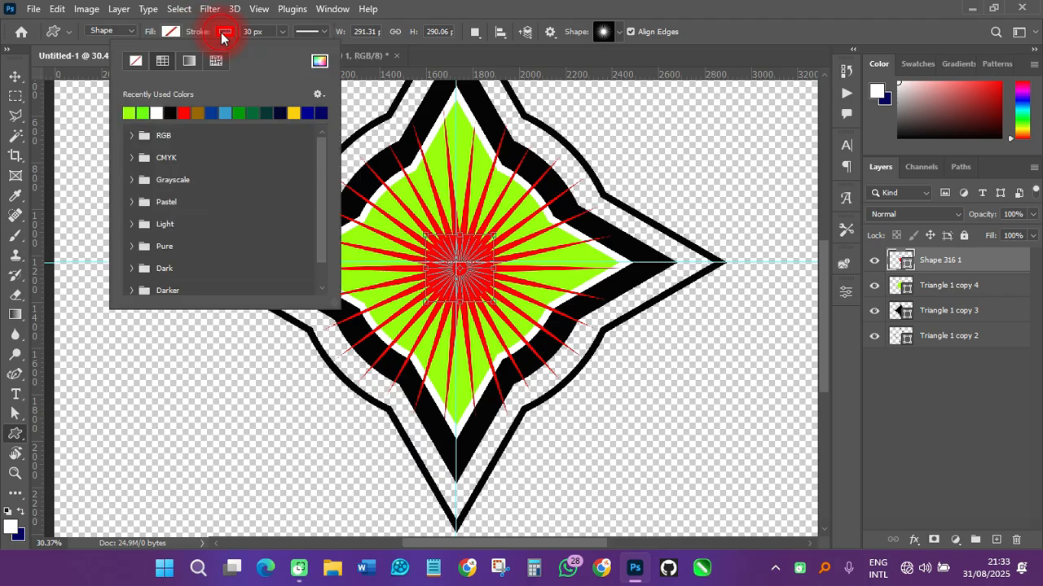
{"action": "left_click", "coordinate": [172, 111]}
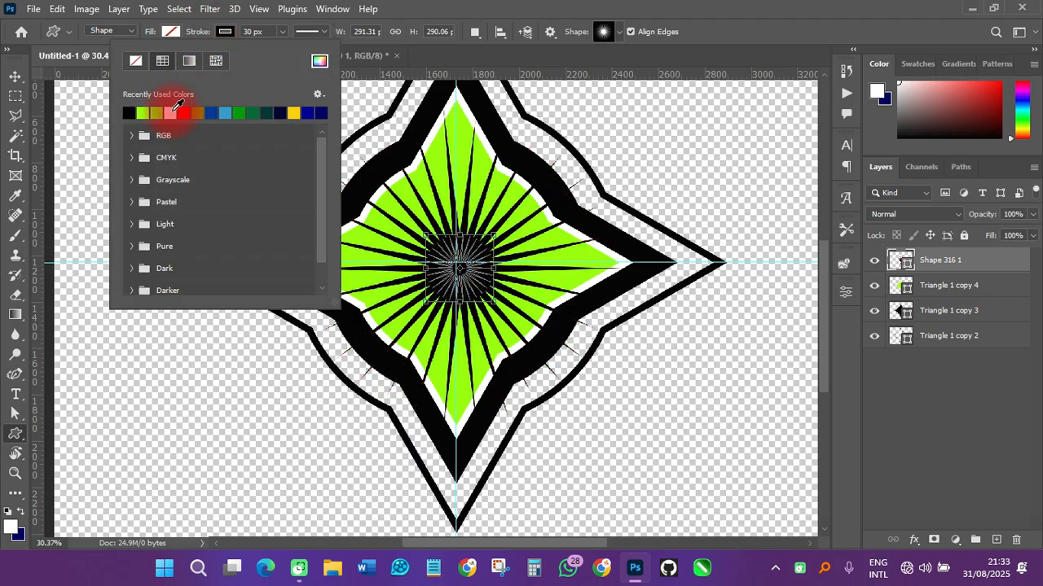
{"action": "left_click", "coordinate": [22, 78]}
Scale the black sunburst proportionally around its center to 71%
{"action": "scroll", "coordinate": [399, 306], "scroll_direction": "down", "scroll_amount": 3}
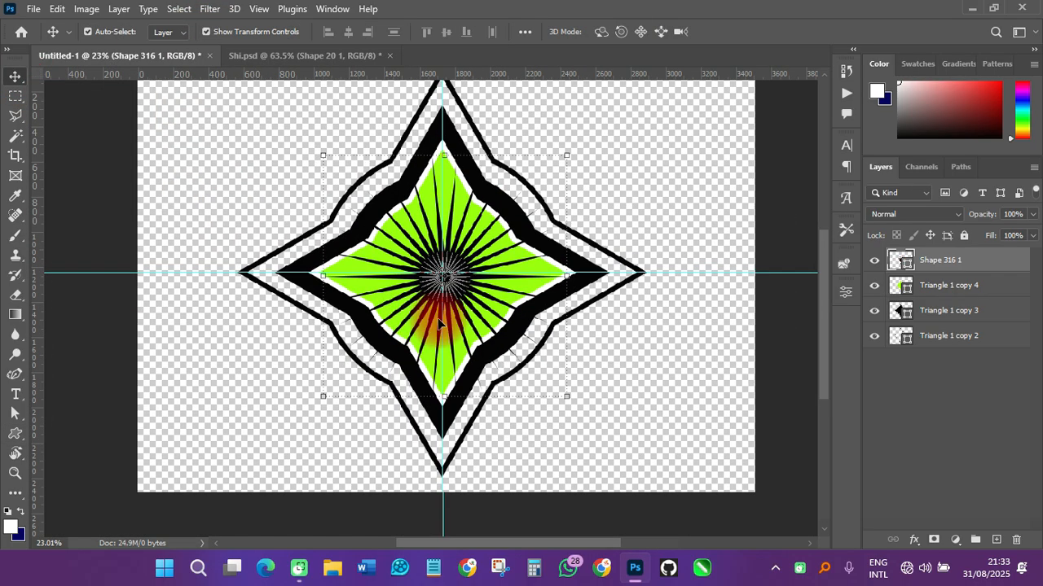
{"action": "key", "text": "ctrl+t"}
{"action": "left_click_drag", "start_coordinate": [562, 157], "coordinate": [534, 192]}
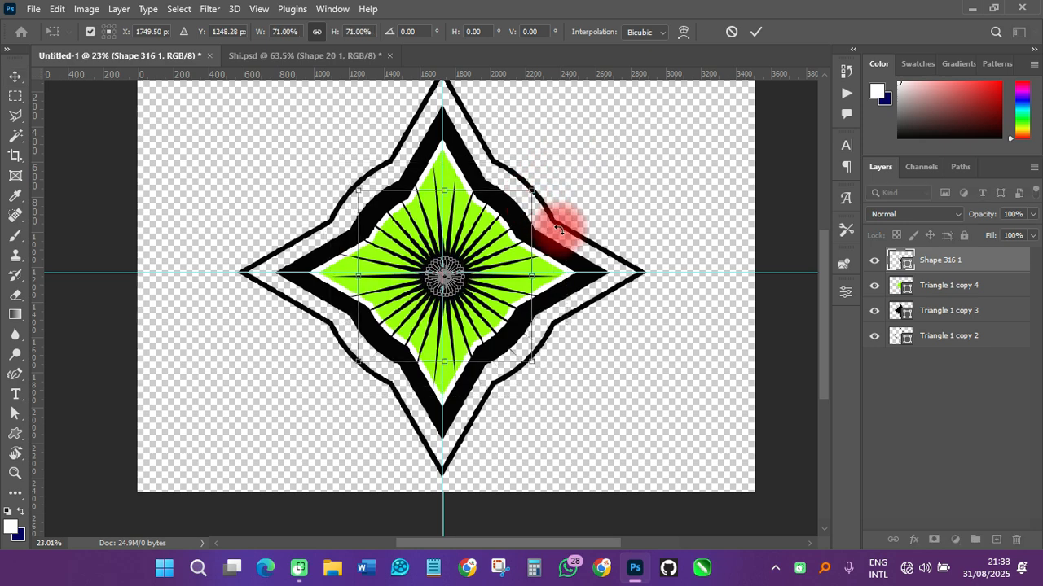
{"action": "key", "text": "Return"}
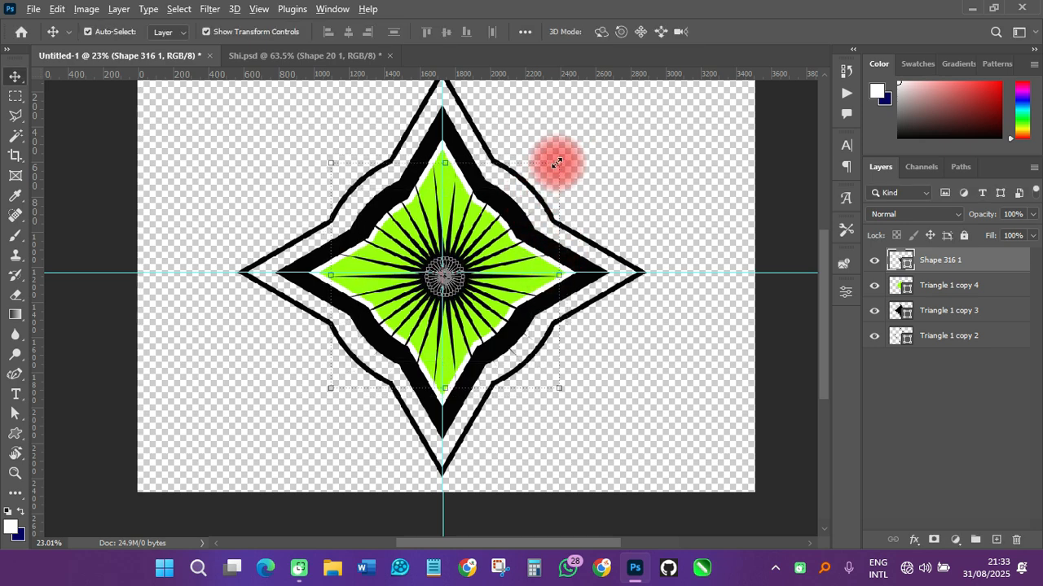
Shrink the black sunburst further around its center to fit its rays inside the green star, and deselect it
{"action": "left_click_drag", "start_coordinate": [556, 163], "coordinate": [516, 216]}
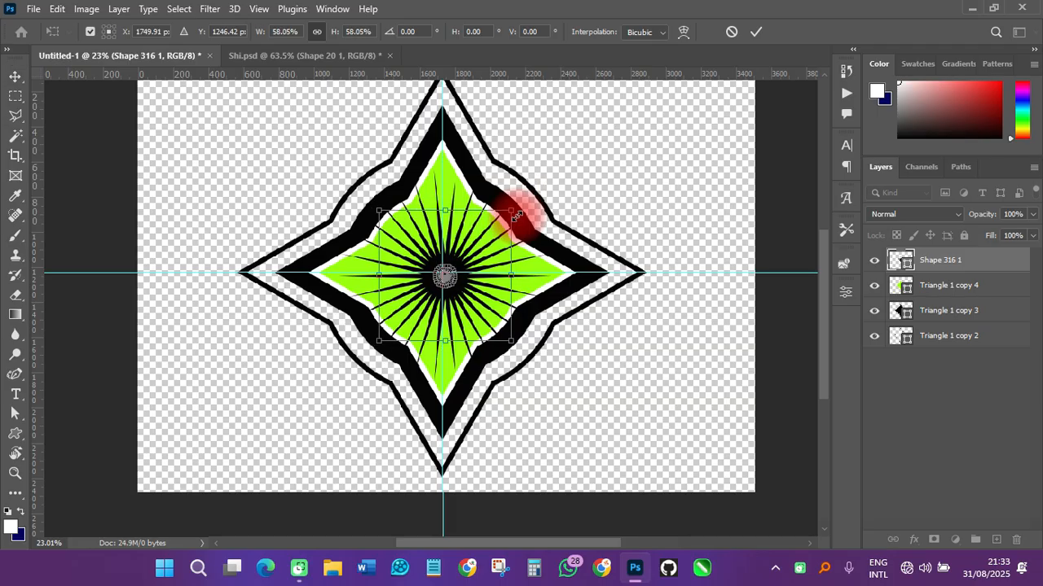
{"action": "left_click_drag", "start_coordinate": [511, 211], "coordinate": [494, 220]}
{"action": "key", "text": "Return"}
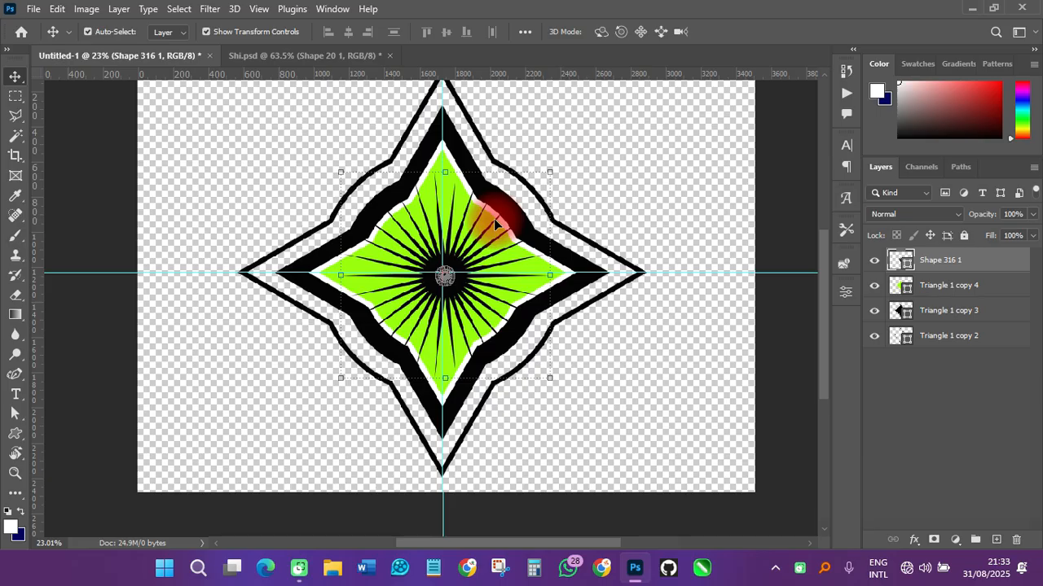
{"action": "left_click", "coordinate": [648, 183]}
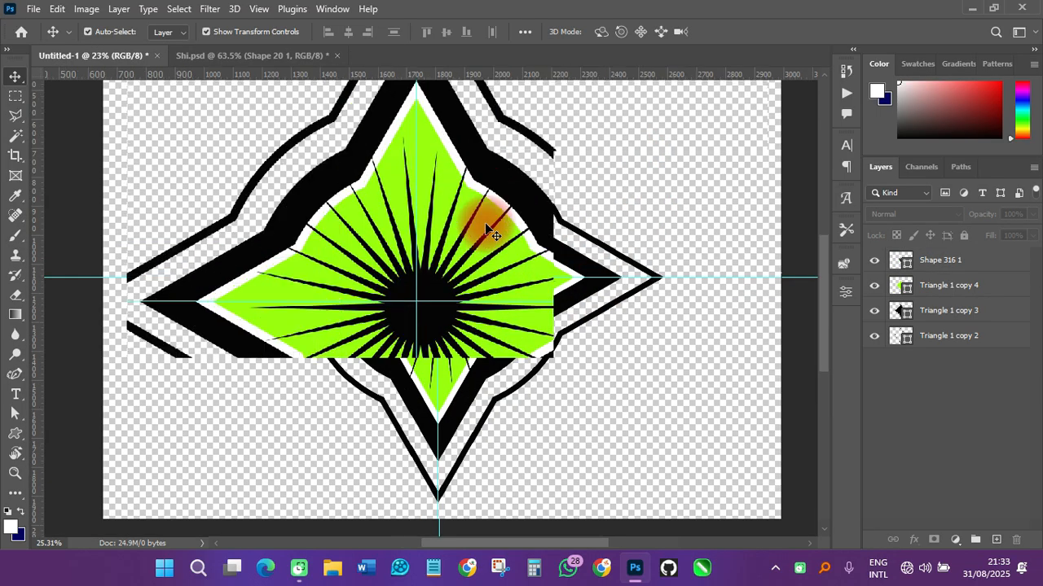
Scale the black sunburst proportionally around its center to about 43%
{"action": "scroll", "coordinate": [484, 222], "scroll_direction": "up", "scroll_amount": 2}
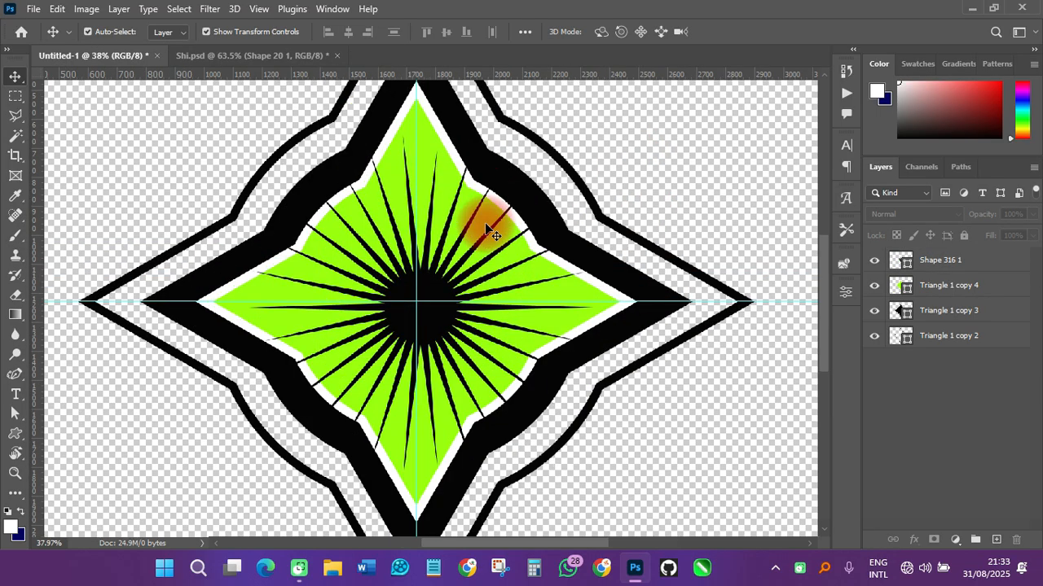
{"action": "scroll", "coordinate": [485, 222], "scroll_direction": "down", "scroll_amount": 2}
{"action": "left_click", "coordinate": [438, 285]}
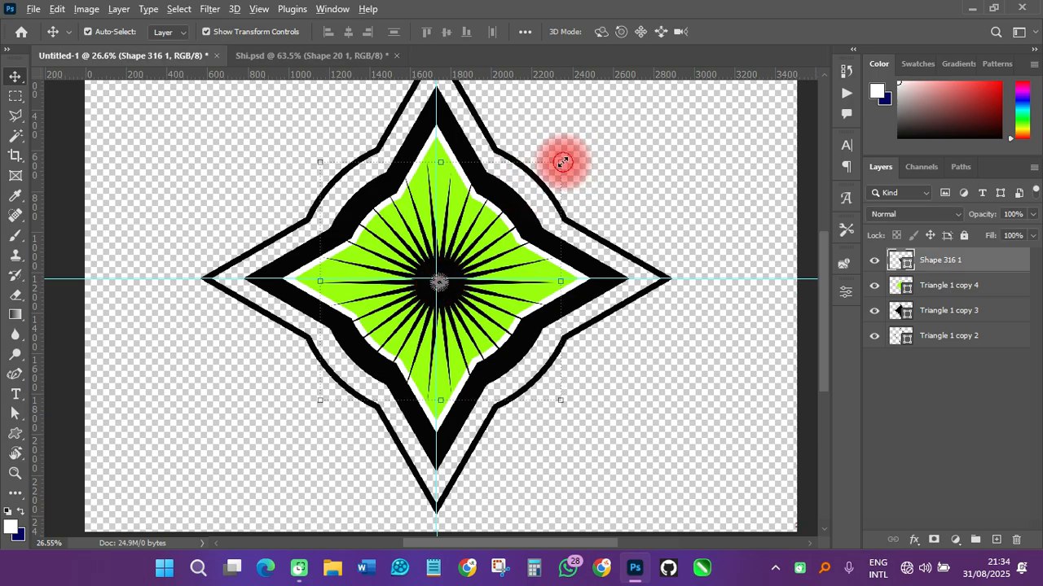
{"action": "key", "text": "ctrl+t"}
{"action": "left_click_drag", "start_coordinate": [525, 200], "coordinate": [496, 234]}
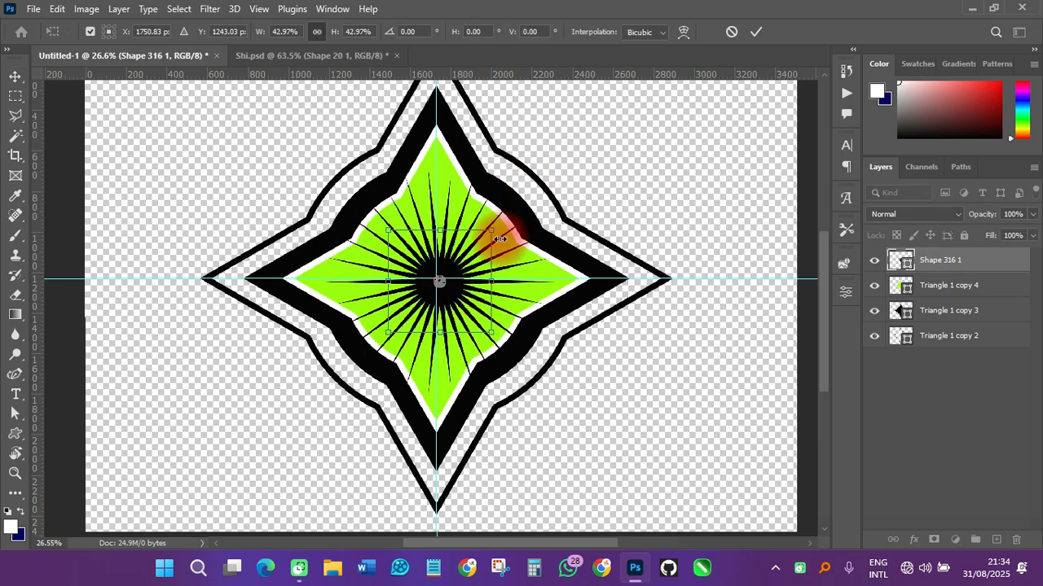
{"action": "key", "text": "Return"}
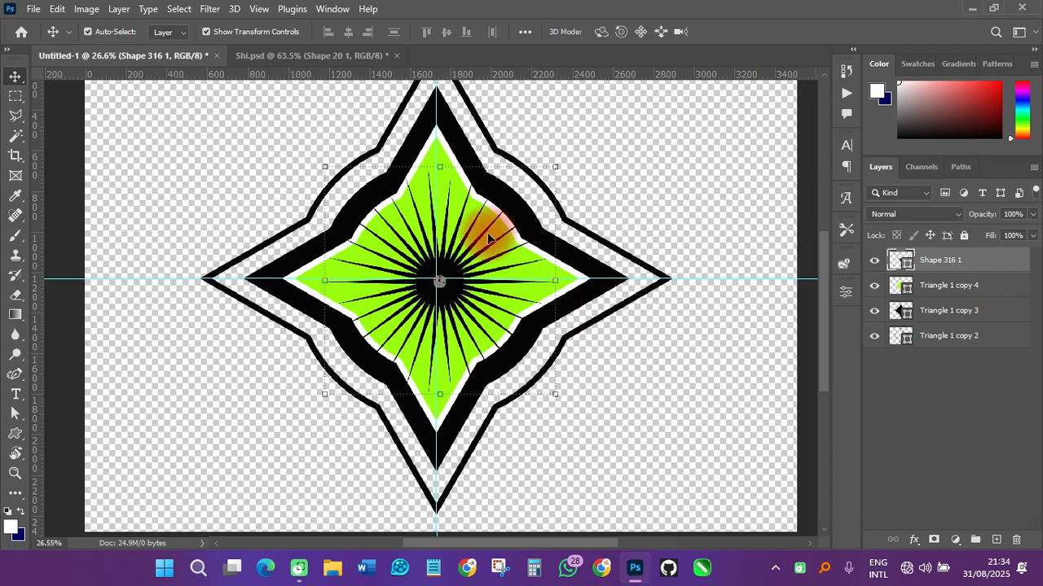
Clip the sunburst layer to the green star layer beneath it with a clipping mask and deselect it
{"action": "scroll", "coordinate": [397, 250], "scroll_direction": "down", "scroll_amount": 3}
{"action": "scroll", "coordinate": [491, 266], "scroll_direction": "up", "scroll_amount": 9}
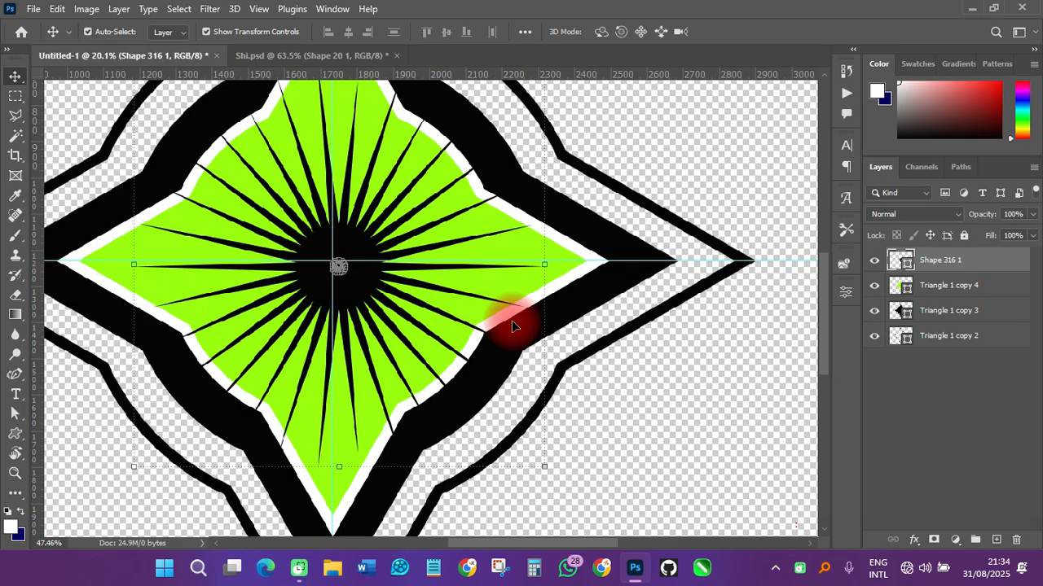
{"action": "scroll", "coordinate": [472, 301], "scroll_direction": "down", "scroll_amount": 3}
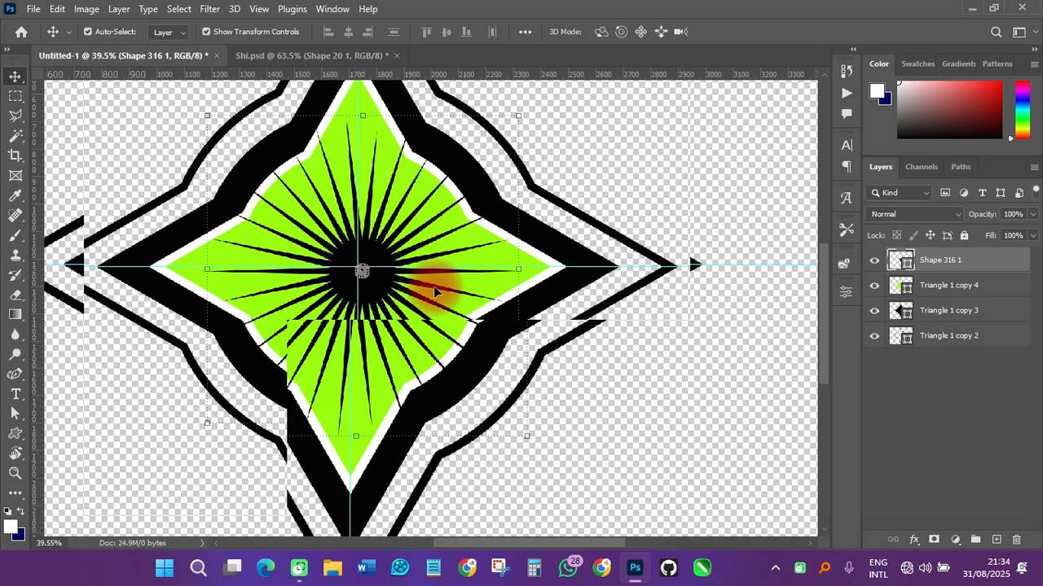
{"action": "right_click", "coordinate": [949, 263]}
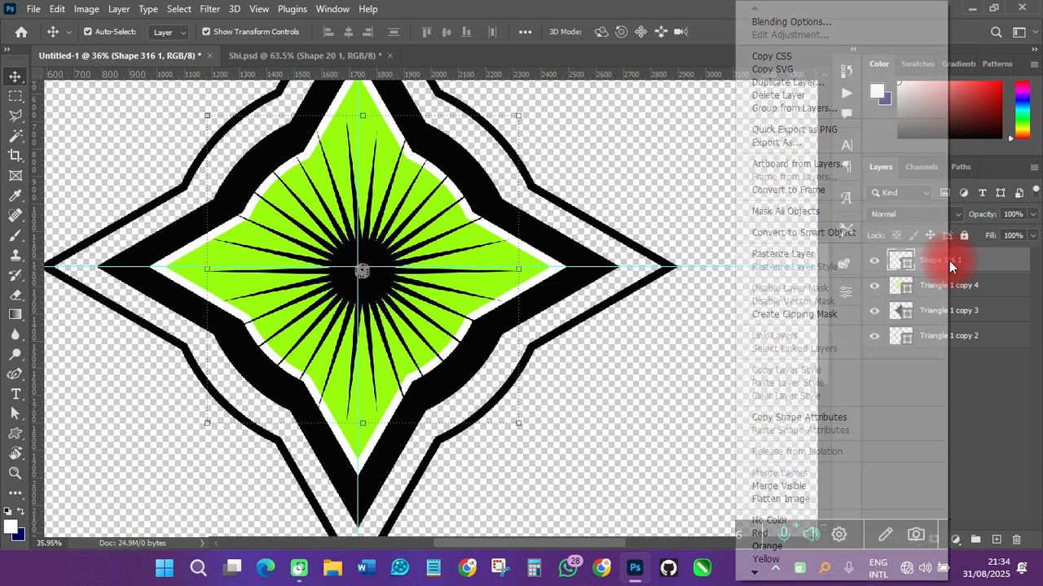
{"action": "left_click", "coordinate": [793, 314]}
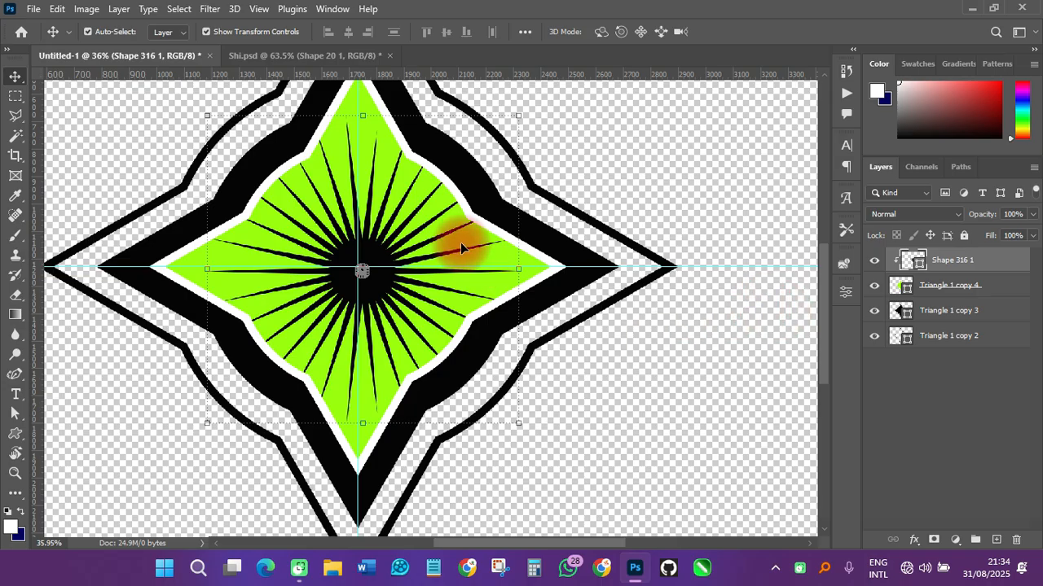
{"action": "scroll", "coordinate": [470, 249], "scroll_direction": "down", "scroll_amount": 3}
{"action": "scroll", "coordinate": [431, 242], "scroll_direction": "down", "scroll_amount": 2}
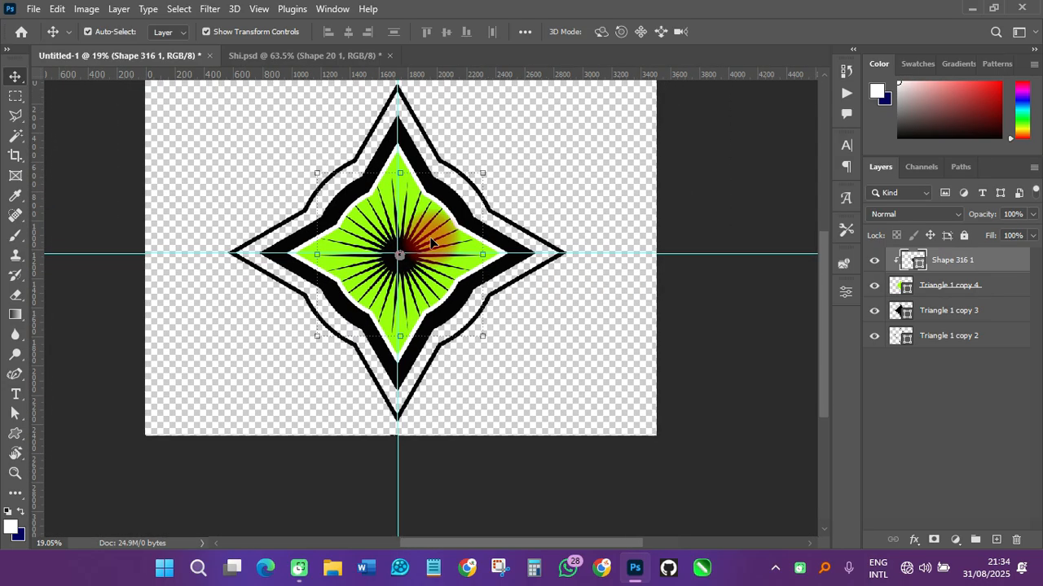
{"action": "left_click", "coordinate": [673, 213]}
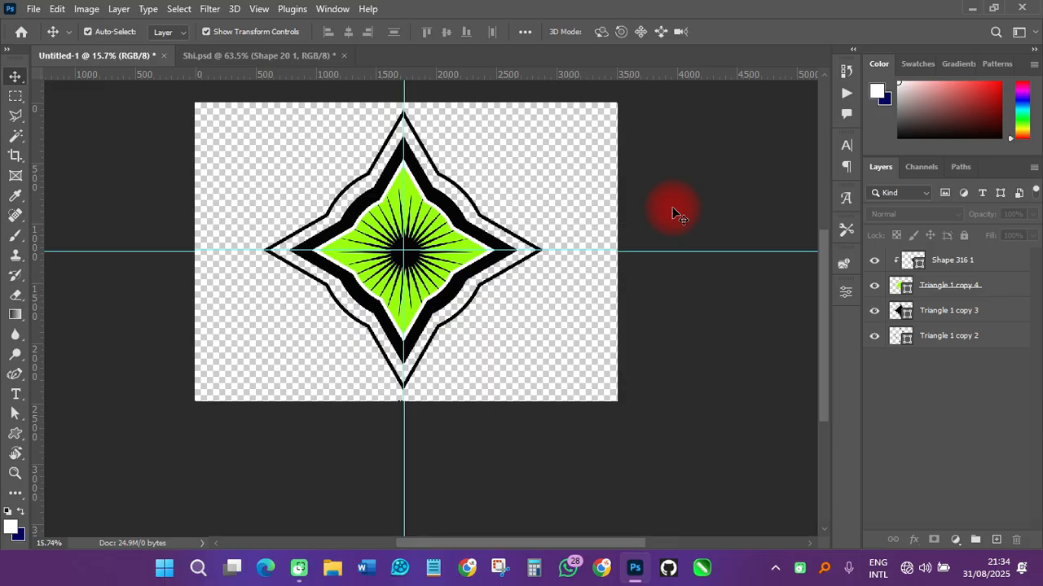
Group the sunburst and all three star layers into one group
{"action": "left_click", "coordinate": [945, 269]}
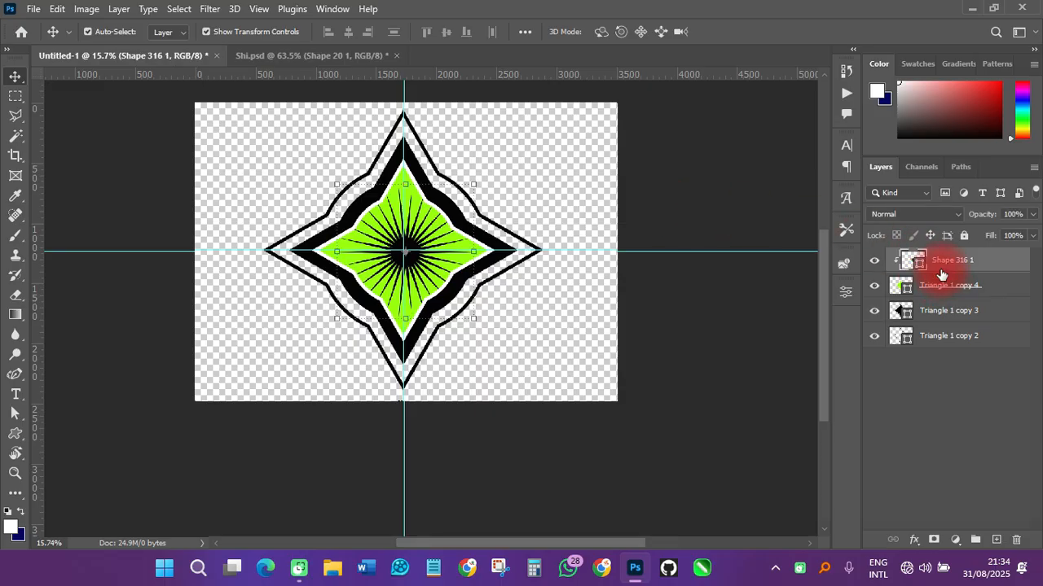
{"action": "left_click", "coordinate": [944, 336], "text": "shift"}
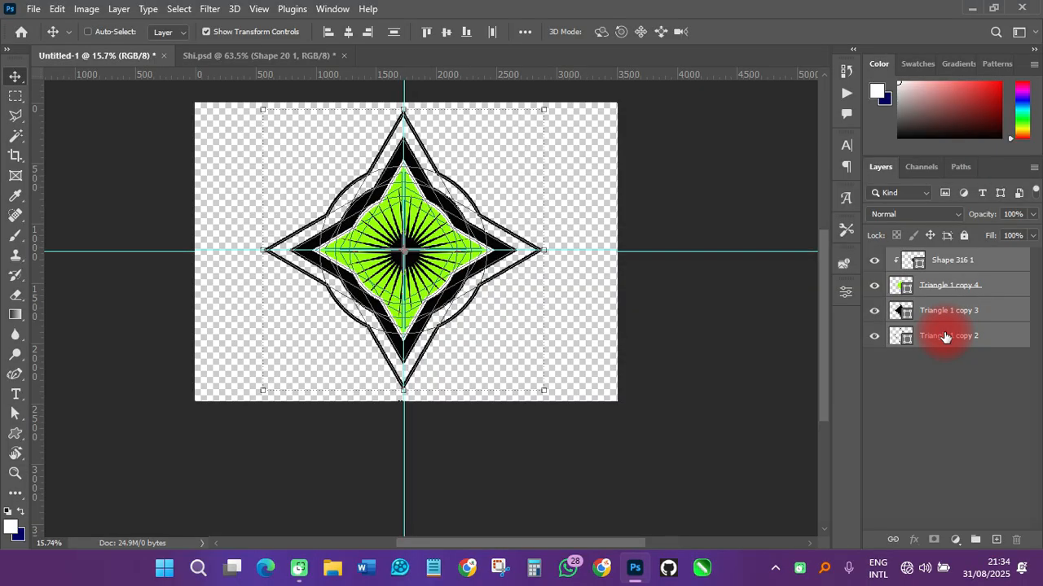
{"action": "key", "text": "ctrl+g"}
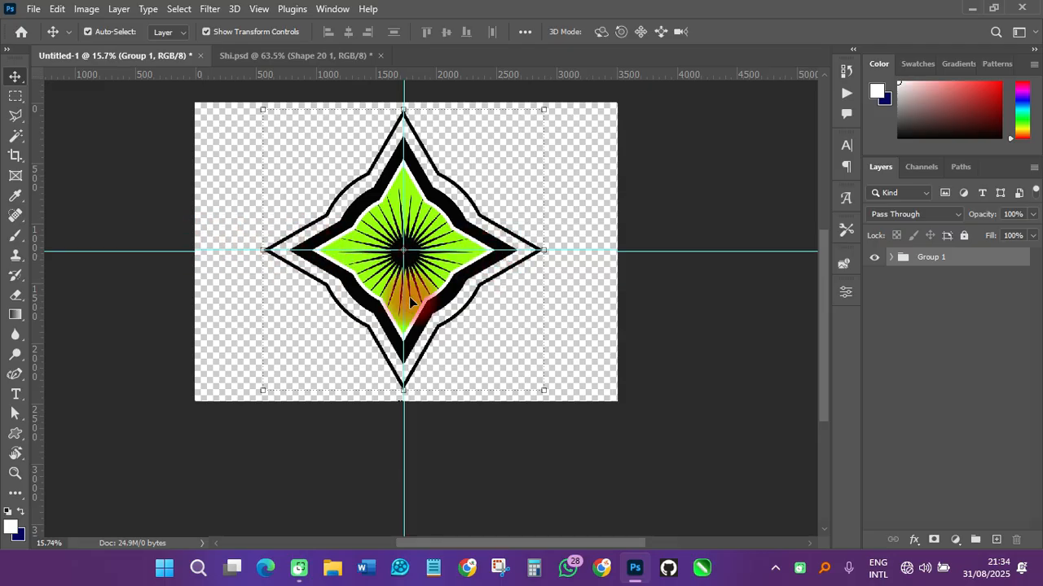
Select the whole canvas and align the star group to its left edge
{"action": "key", "text": "ctrl"}
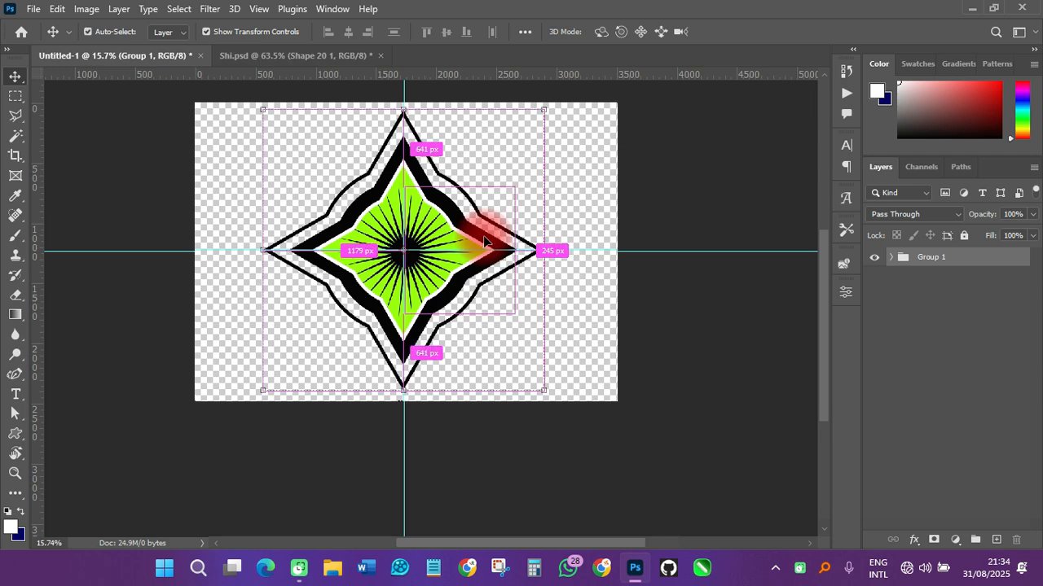
{"action": "key", "text": "ctrl"}
{"action": "key", "text": "ctrl+a"}
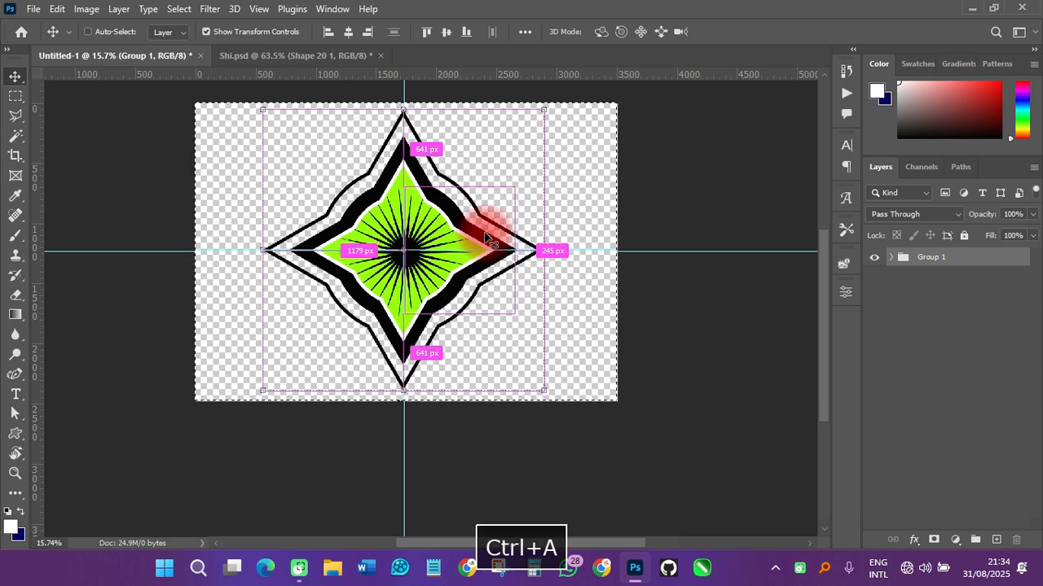
{"action": "left_click", "coordinate": [326, 32]}
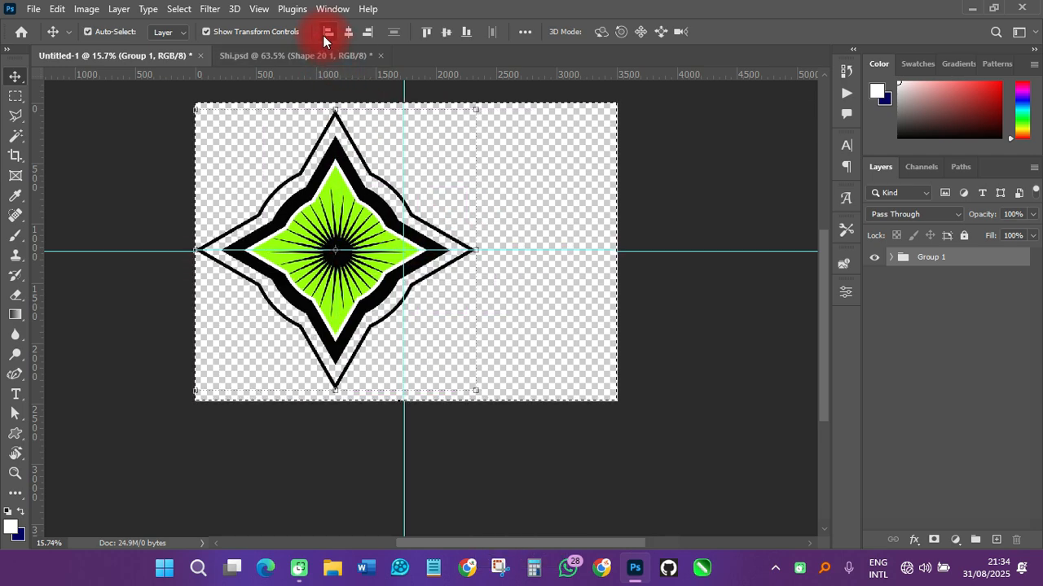
Duplicate the star group, align the copy to the canvas's right edge, and clear the canvas selection
{"action": "key", "text": "ctrl+j"}
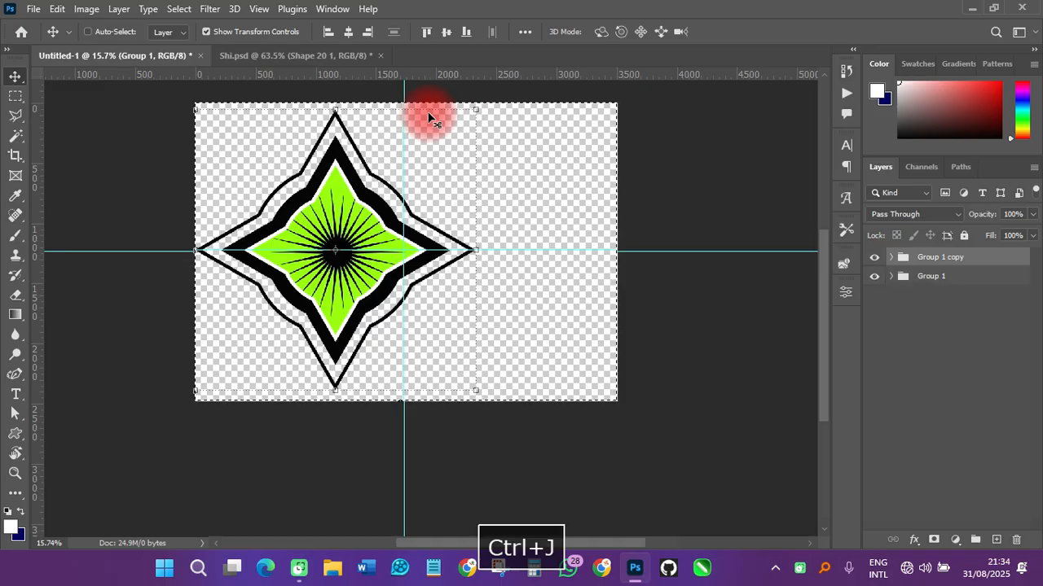
{"action": "left_click", "coordinate": [369, 31]}
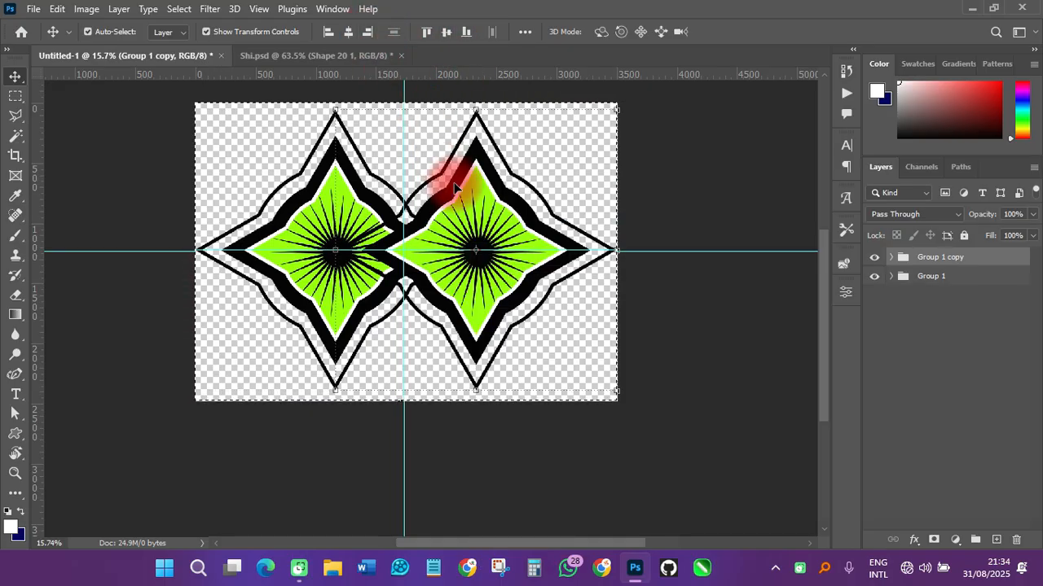
{"action": "key", "text": "ctrl+d"}
Move the star copy right along the horizontal guide until its left tip meets the original star's right tip
{"action": "left_click_drag", "start_coordinate": [488, 322], "coordinate": [603, 294]}
{"action": "scroll", "coordinate": [477, 250], "scroll_direction": "up", "scroll_amount": 1}
{"action": "scroll", "coordinate": [477, 250], "scroll_direction": "up", "scroll_amount": 6}
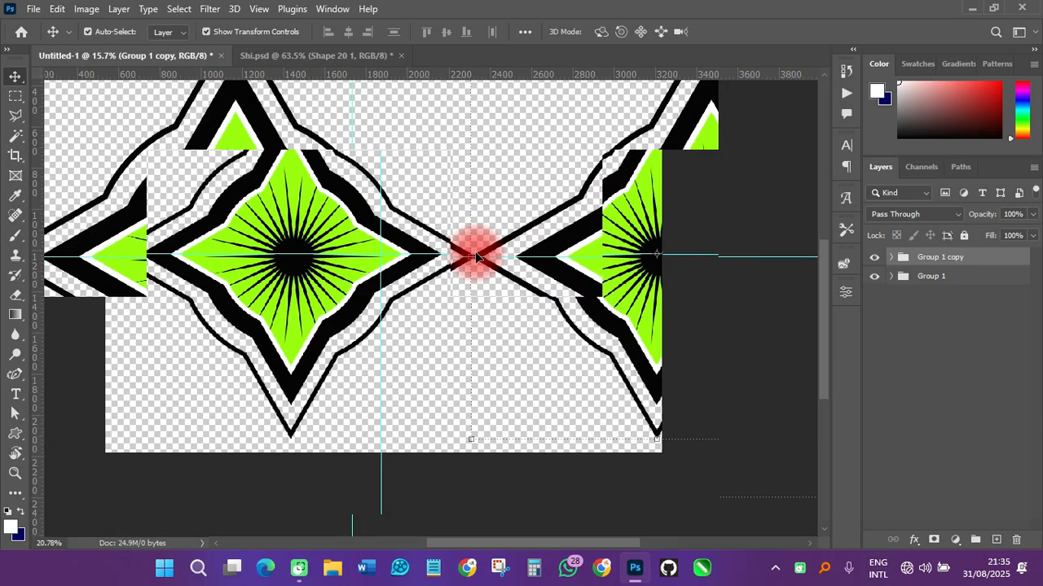
{"action": "scroll", "coordinate": [471, 265], "scroll_direction": "up", "scroll_amount": 4}
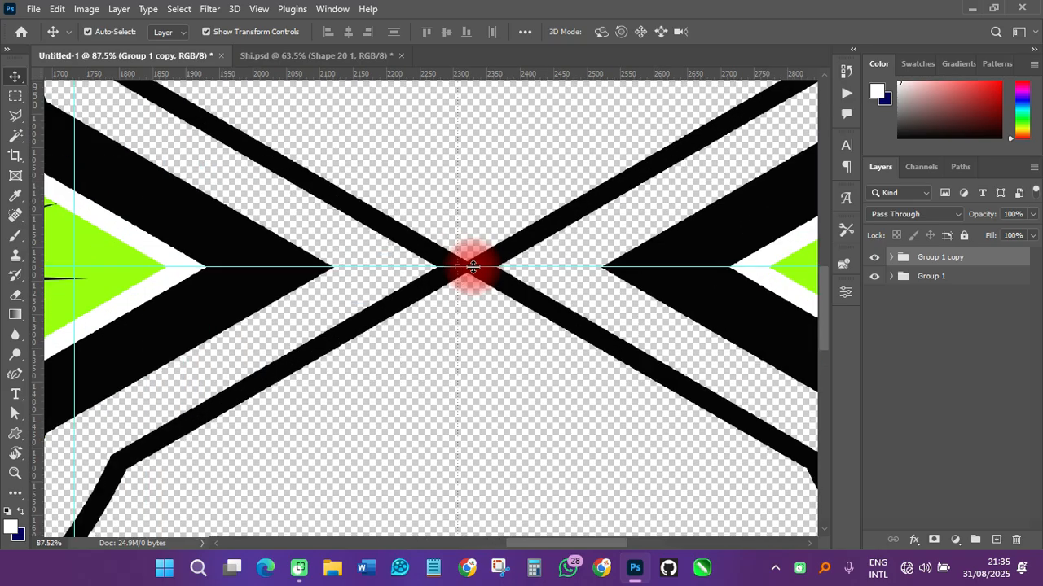
{"action": "scroll", "coordinate": [419, 268], "scroll_direction": "down", "scroll_amount": 2}
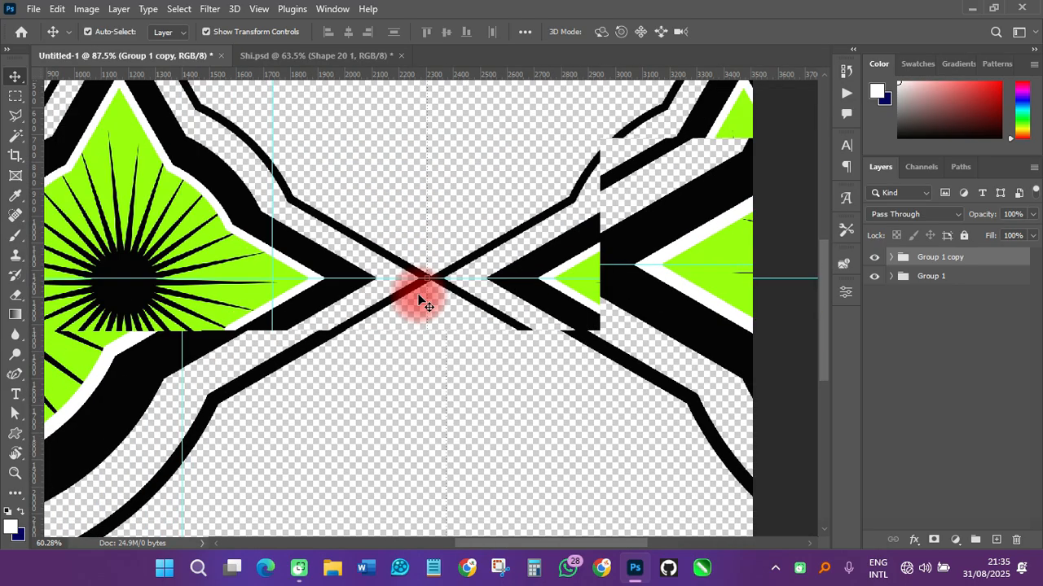
{"action": "scroll", "coordinate": [418, 299], "scroll_direction": "down", "scroll_amount": 8}
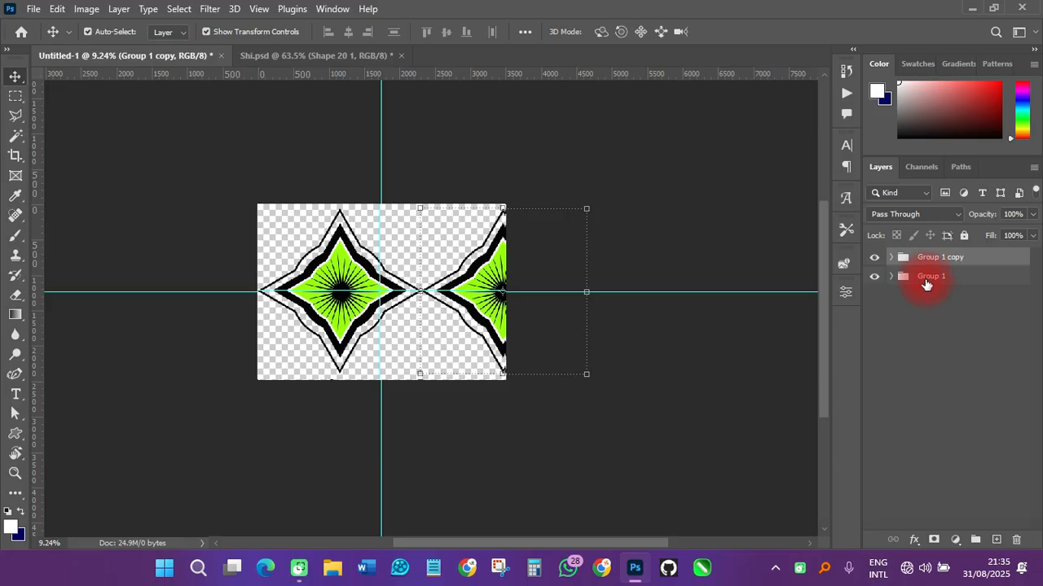
Scale both star groups together proportionally to 75.56% so the pair spans the 3508 px canvas width, and deselect them
{"action": "left_click", "coordinate": [926, 281], "text": "shift"}
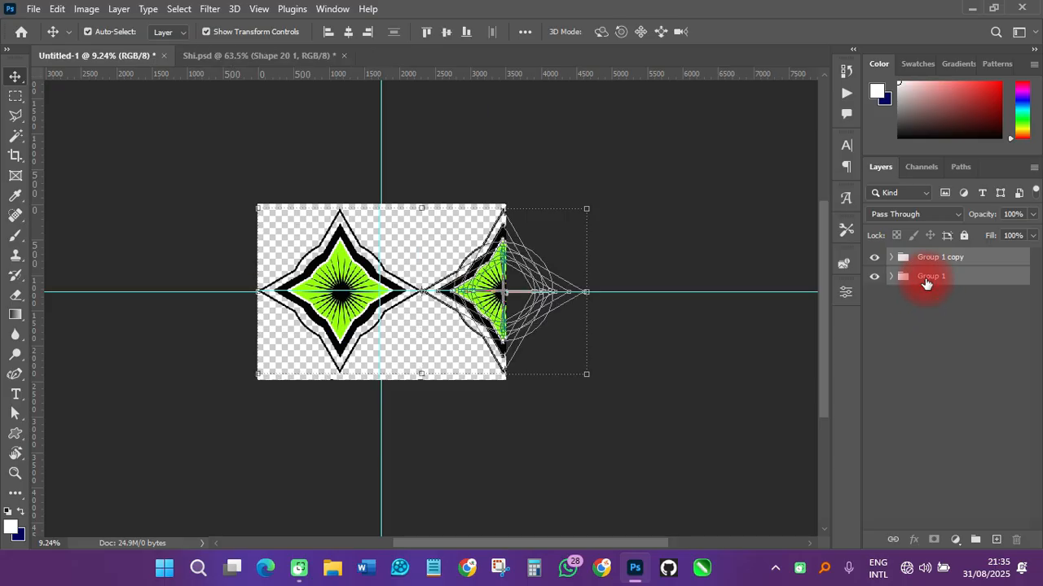
{"action": "left_click_drag", "start_coordinate": [595, 293], "coordinate": [514, 289]}
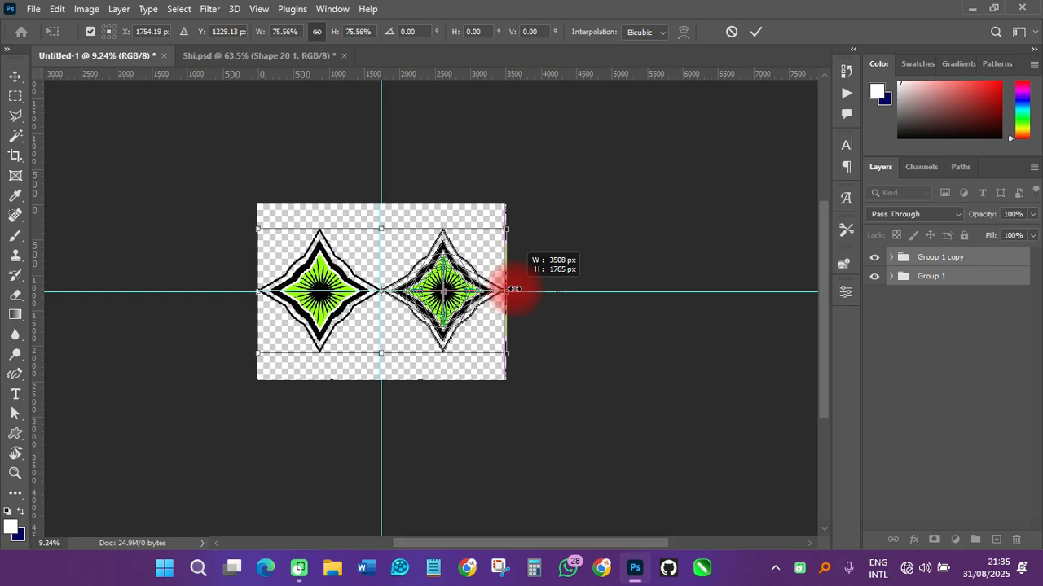
{"action": "left_click", "coordinate": [755, 30]}
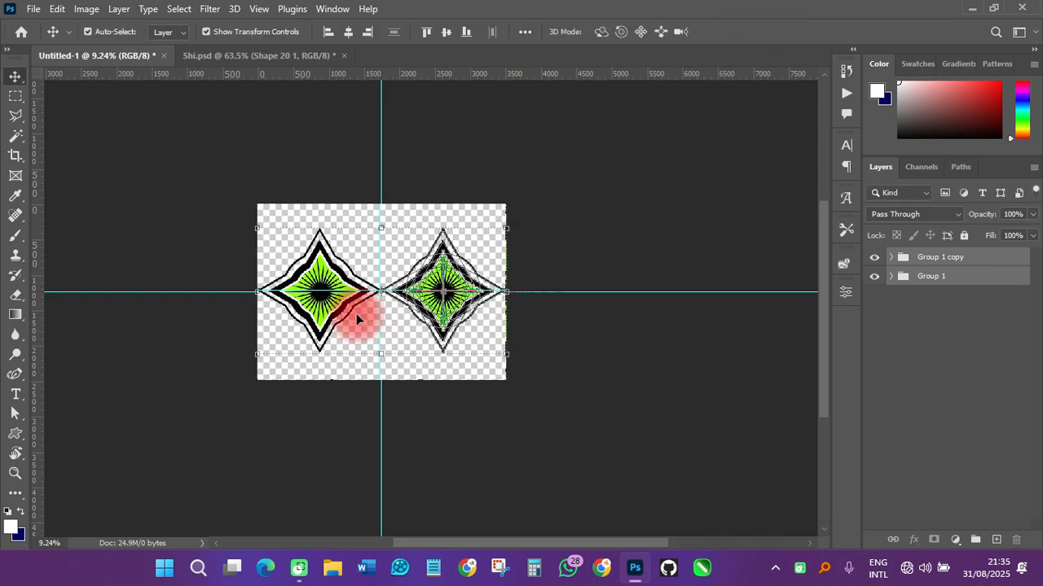
{"action": "scroll", "coordinate": [359, 313], "scroll_direction": "up", "scroll_amount": 10}
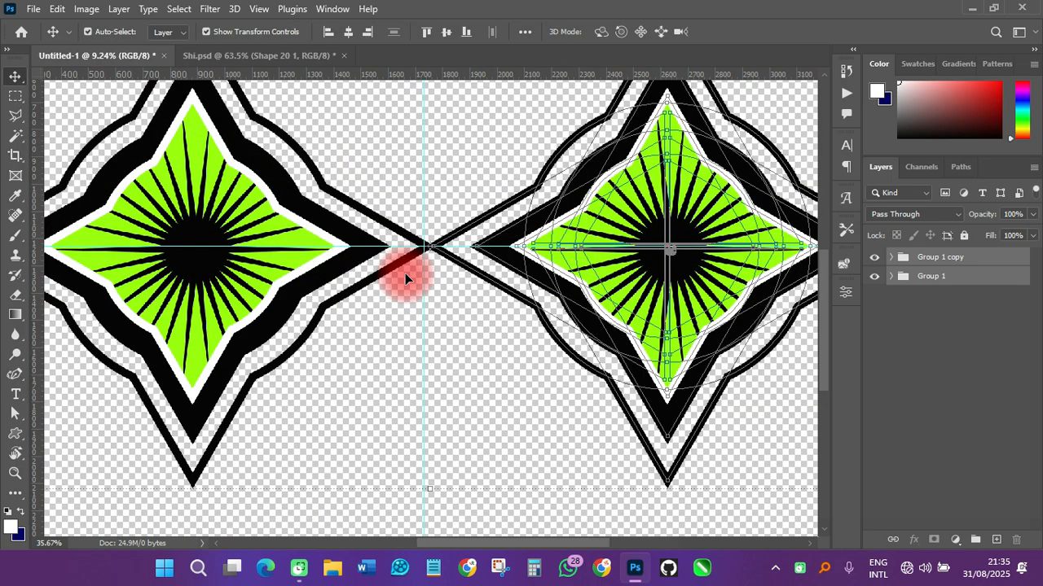
{"action": "scroll", "coordinate": [405, 278], "scroll_direction": "down", "scroll_amount": 6}
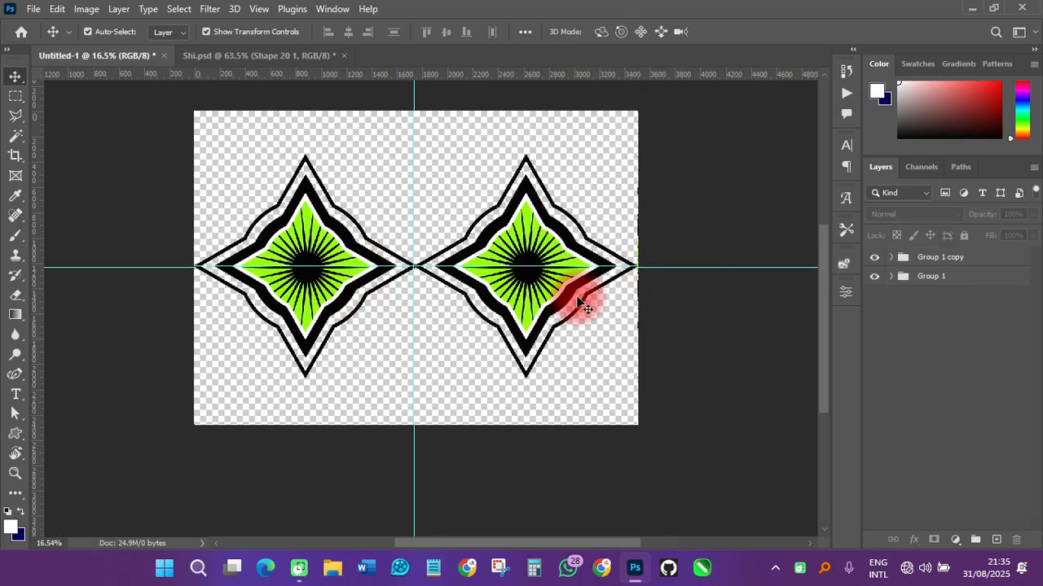
Combine the two star groups into a single parent group
{"action": "left_click", "coordinate": [936, 277]}
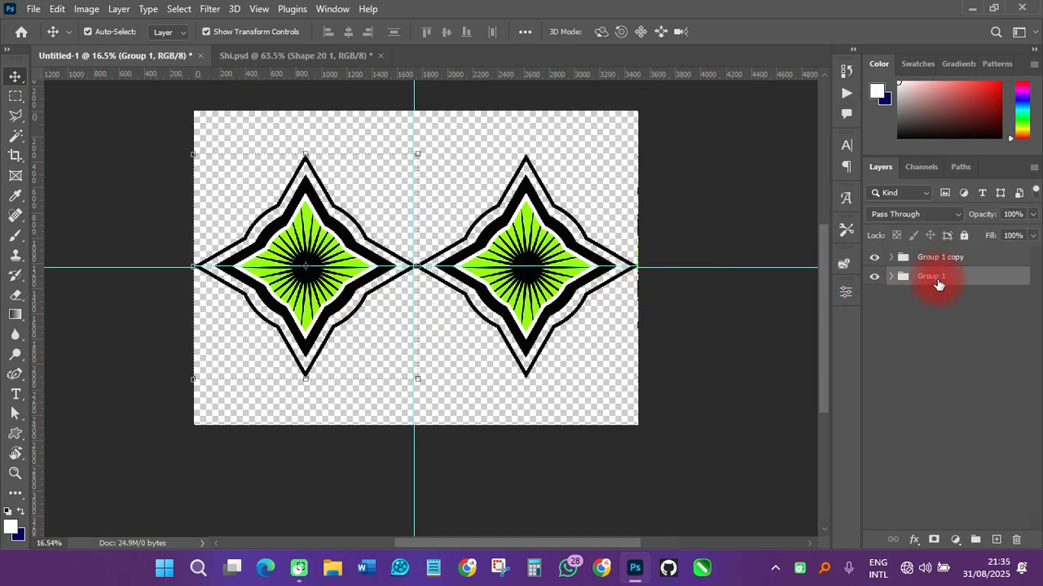
{"action": "left_click", "coordinate": [937, 263], "text": "shift"}
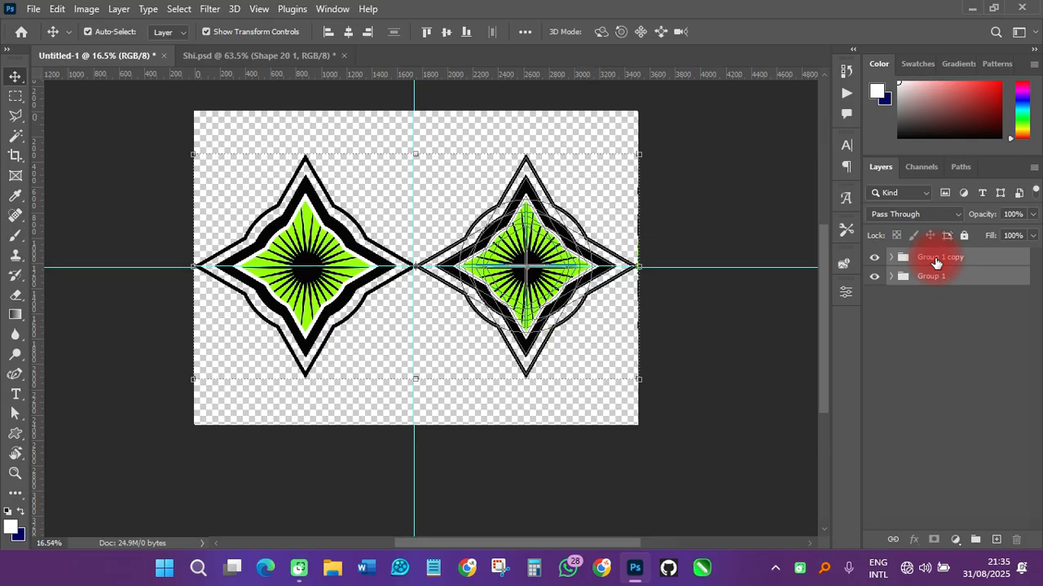
{"action": "key", "text": "ctrl+g"}
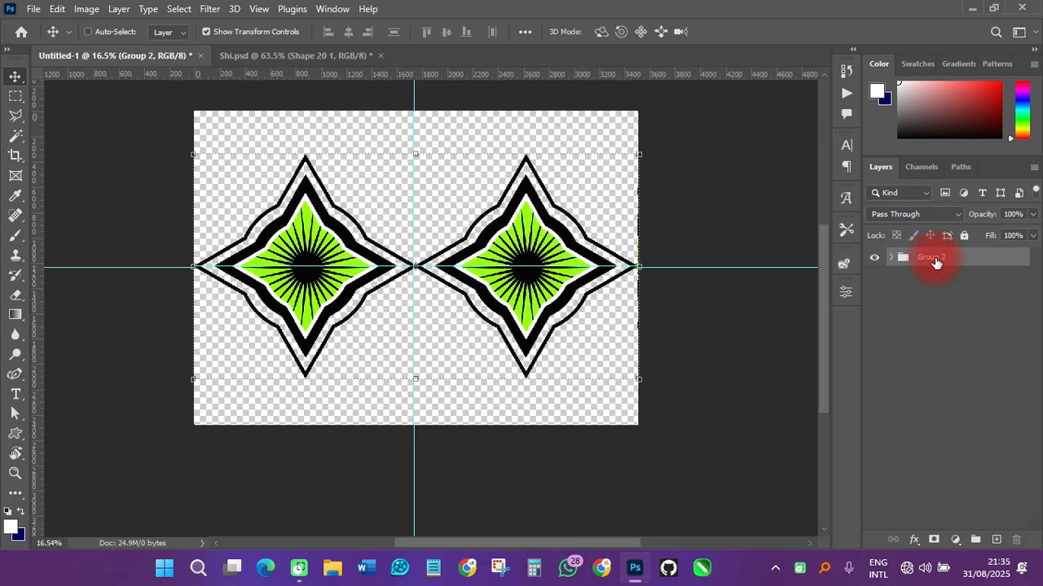
Duplicate the star-pair group and rotate the copy 90° clockwise around its center
{"action": "key", "text": "ctrl+j"}
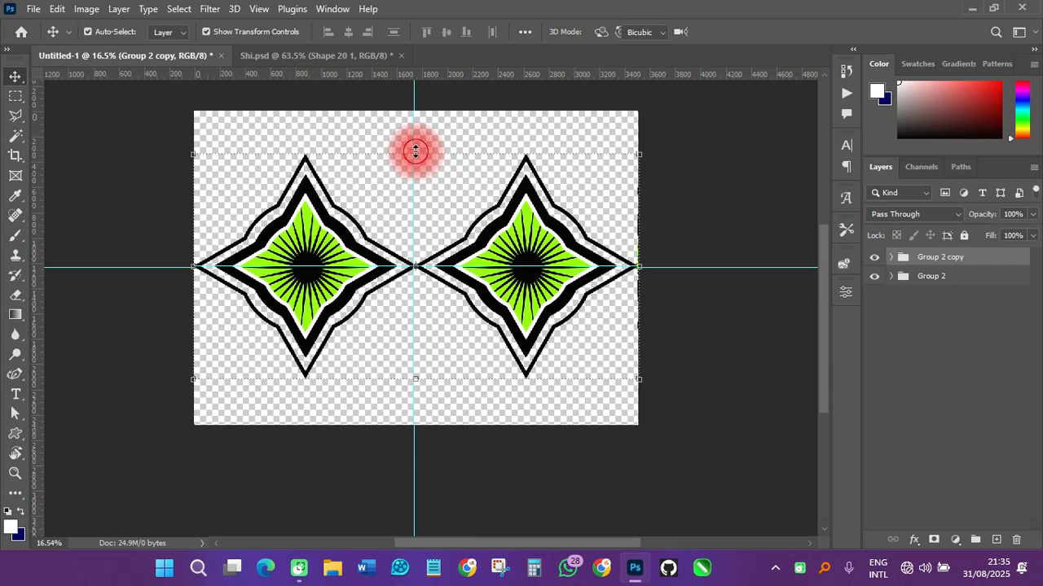
{"action": "key", "text": "ctrl+t"}
{"action": "right_click", "coordinate": [415, 152]}
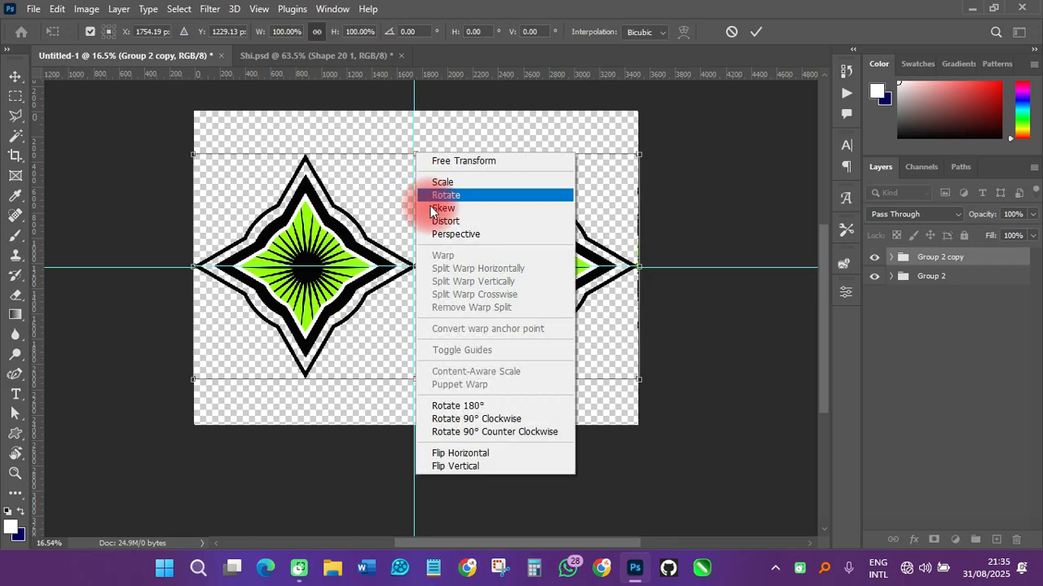
{"action": "left_click", "coordinate": [494, 417]}
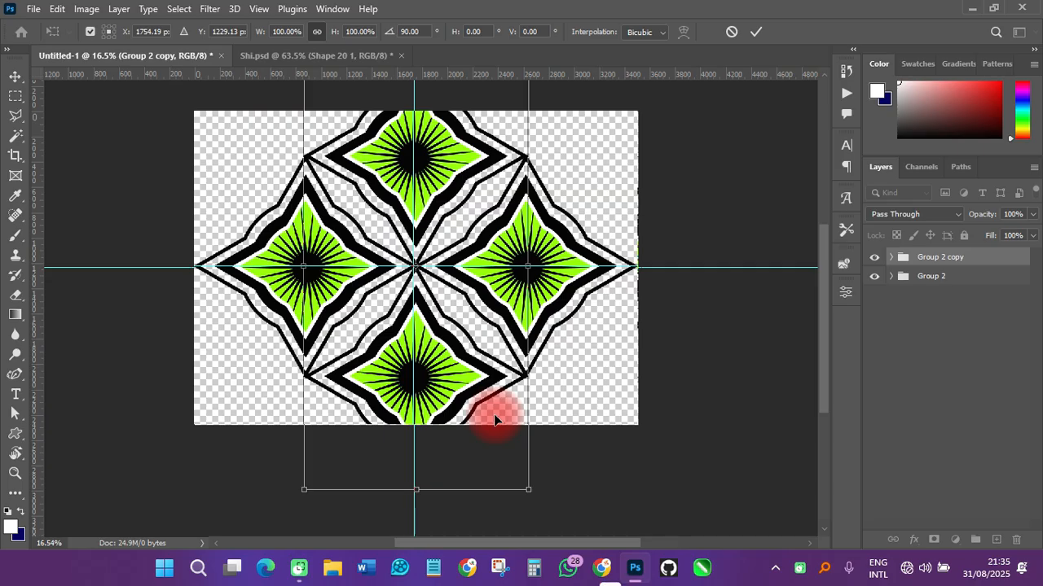
{"action": "left_click", "coordinate": [757, 32]}
Scale both star-pair groups together proportionally to 70.41% so the pattern fits the 2480 px canvas height
{"action": "left_click", "coordinate": [926, 278]}
{"action": "left_click", "coordinate": [924, 279], "text": "shift"}
{"action": "scroll", "coordinate": [422, 174], "scroll_direction": "down", "scroll_amount": 4}
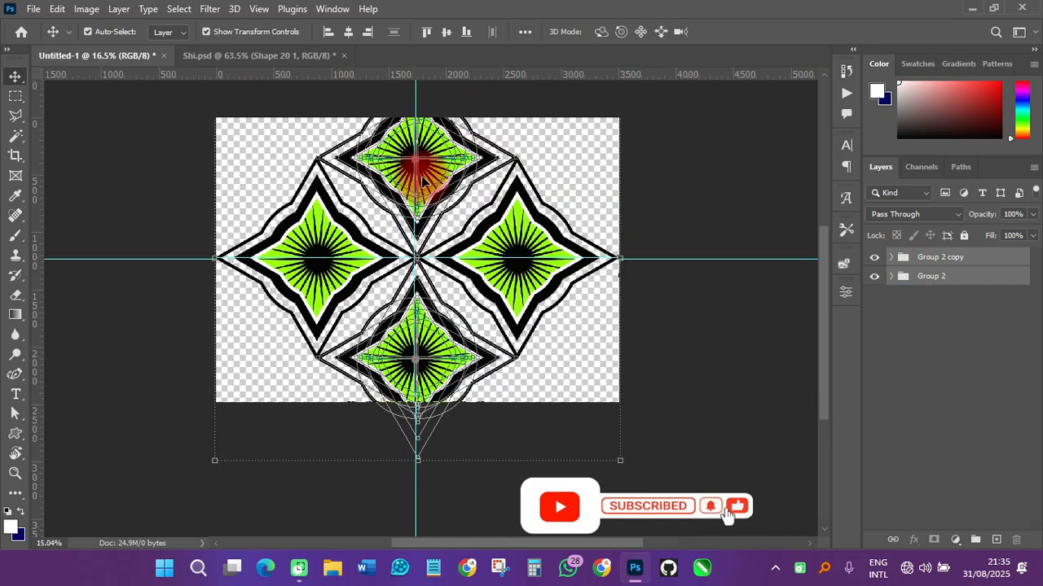
{"action": "scroll", "coordinate": [421, 92], "scroll_direction": "down", "scroll_amount": 1}
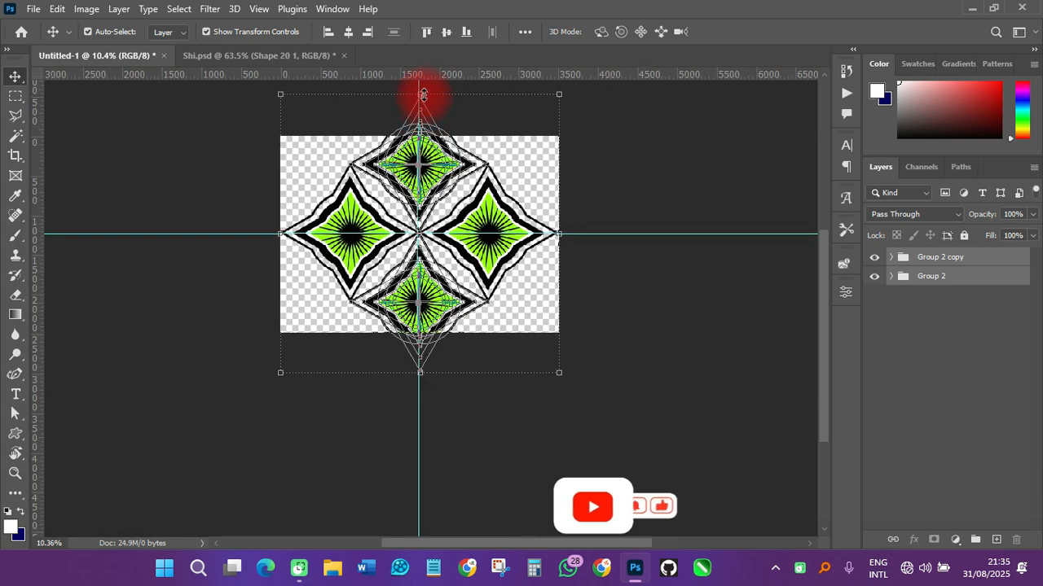
{"action": "key", "text": "ctrl+t"}
{"action": "left_click_drag", "start_coordinate": [420, 93], "coordinate": [419, 137]}
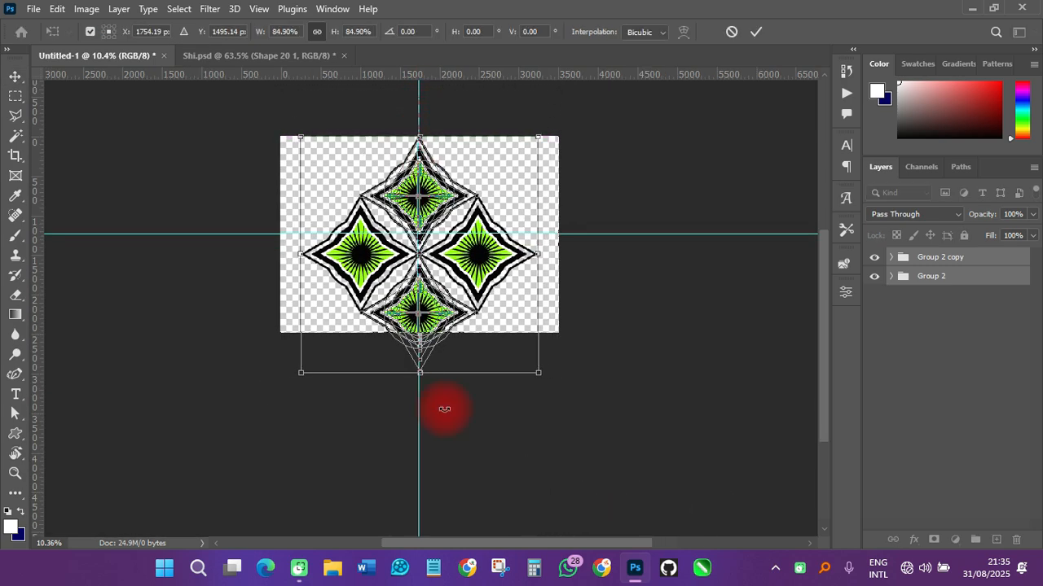
{"action": "left_click_drag", "start_coordinate": [421, 377], "coordinate": [421, 337]}
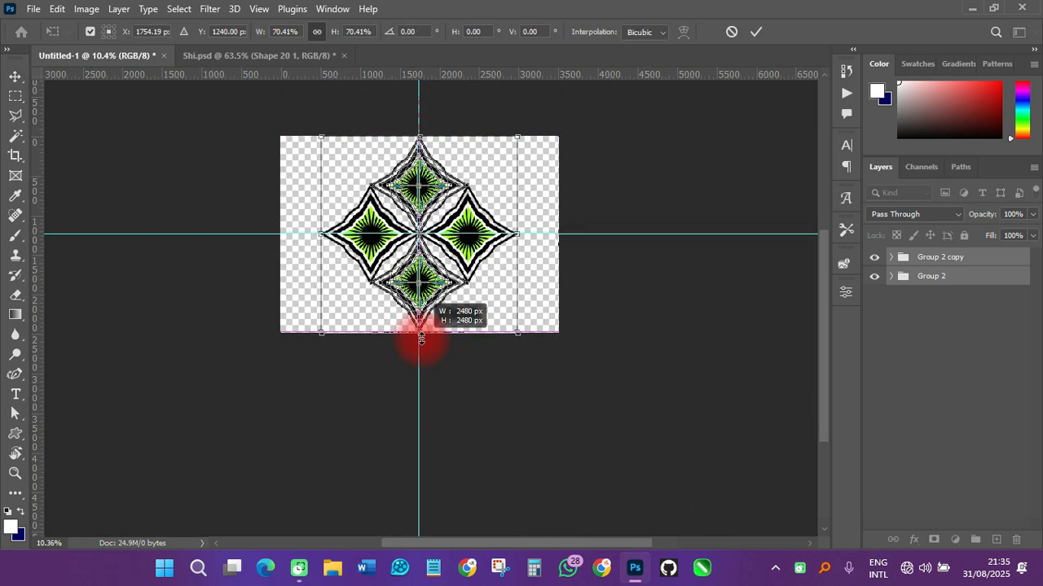
{"action": "left_click", "coordinate": [756, 32]}
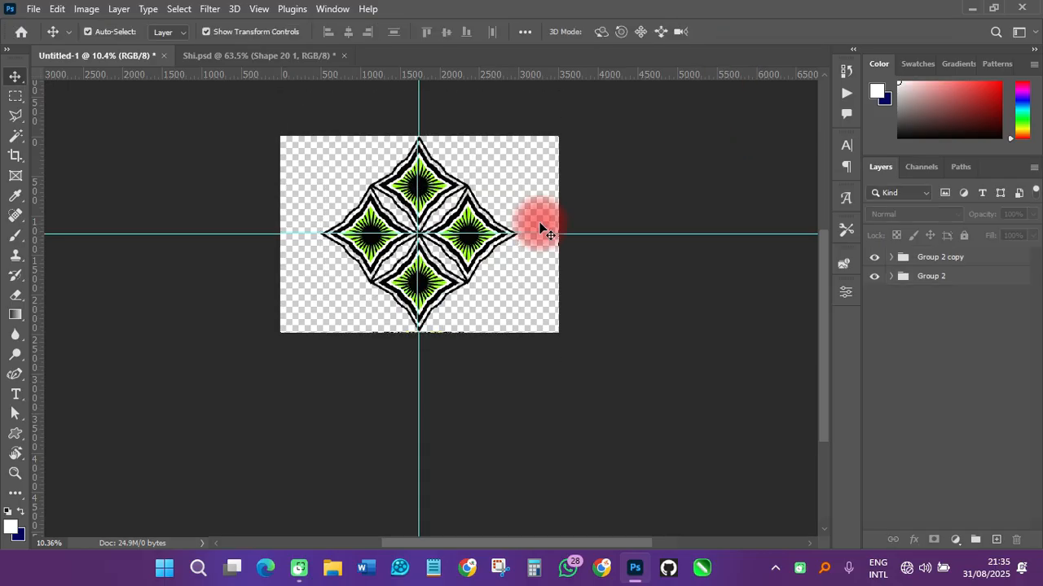
Examine how the outlines of the four stars meet around the center and at their side tips
{"action": "scroll", "coordinate": [449, 234], "scroll_direction": "up", "scroll_amount": 9}
{"action": "scroll", "coordinate": [368, 234], "scroll_direction": "down", "scroll_amount": 1}
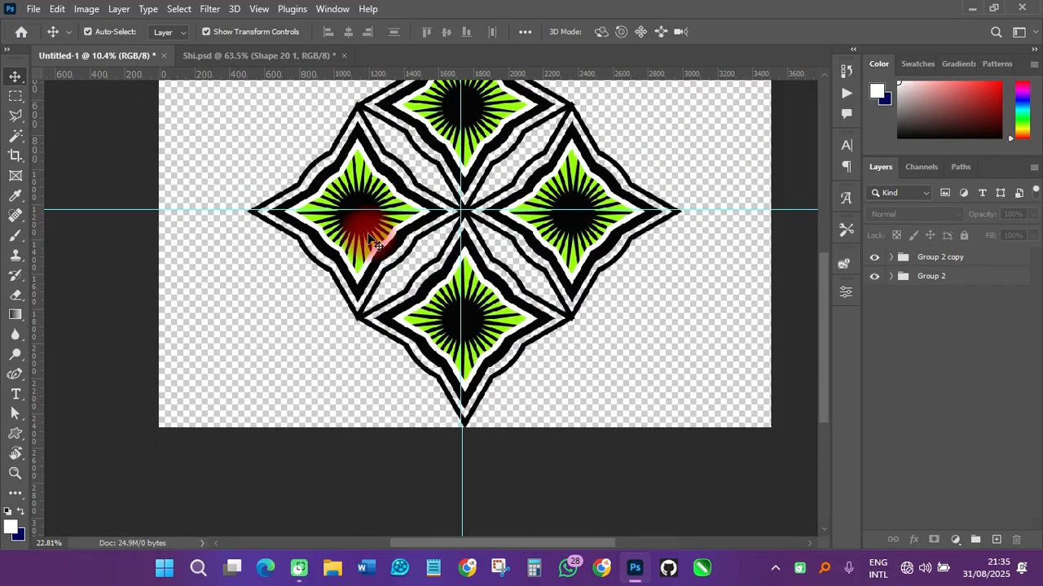
{"action": "scroll", "coordinate": [314, 256], "scroll_direction": "down", "scroll_amount": 3}
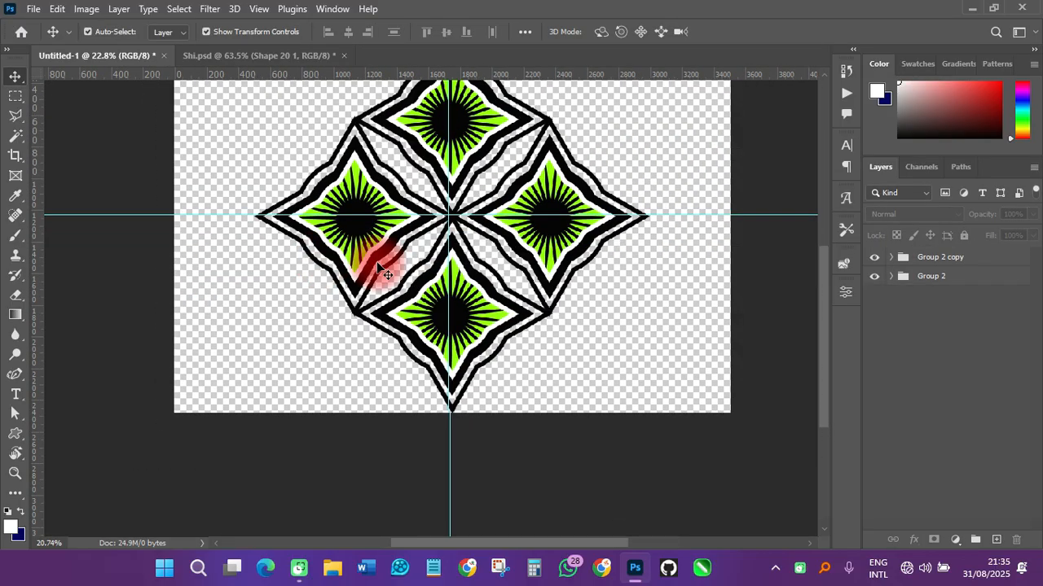
{"action": "scroll", "coordinate": [561, 210], "scroll_direction": "up", "scroll_amount": 5}
{"action": "scroll", "coordinate": [509, 189], "scroll_direction": "down", "scroll_amount": 2}
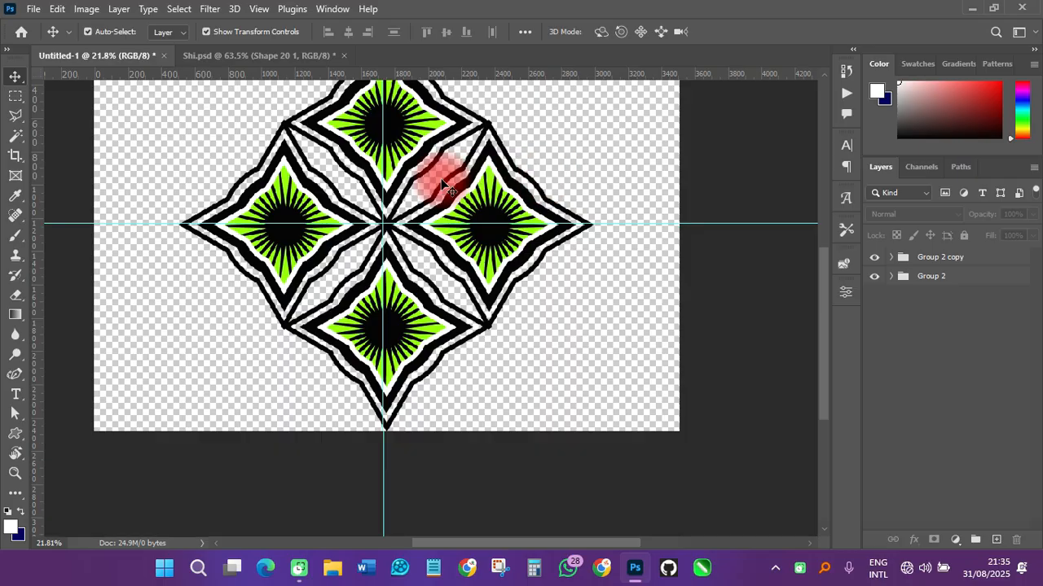
{"action": "scroll", "coordinate": [440, 185], "scroll_direction": "up", "scroll_amount": 2}
{"action": "scroll", "coordinate": [440, 179], "scroll_direction": "up", "scroll_amount": 1}
{"action": "scroll", "coordinate": [438, 176], "scroll_direction": "up", "scroll_amount": 1}
{"action": "scroll", "coordinate": [437, 176], "scroll_direction": "down", "scroll_amount": 1}
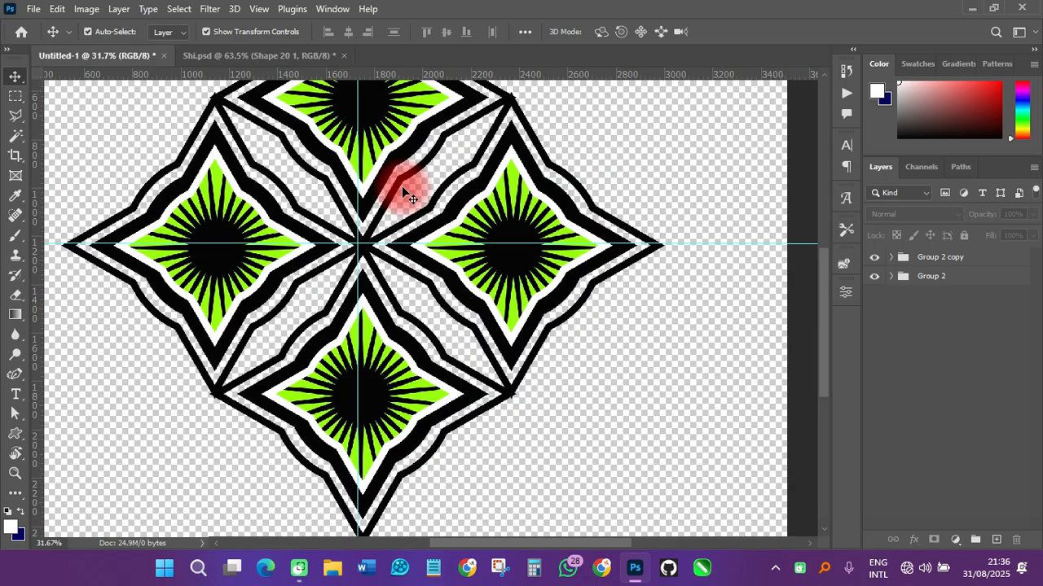
Expand the horizontal star-pair group and select the right star's group inside it
{"action": "left_click", "coordinate": [906, 279]}
{"action": "left_click", "coordinate": [892, 279]}
{"action": "left_click", "coordinate": [935, 298]}
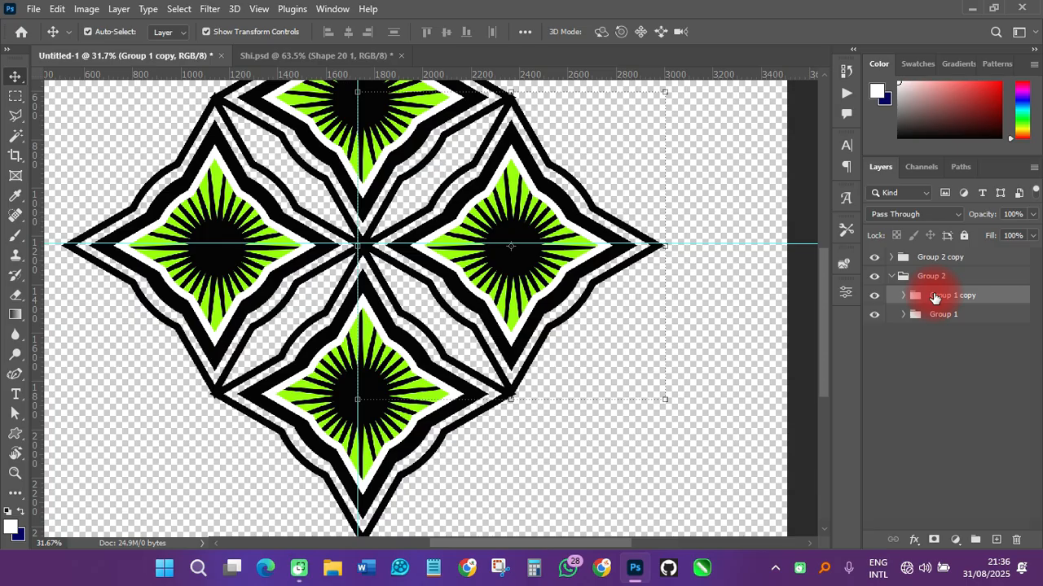
{"action": "key", "text": "shift+Right"}
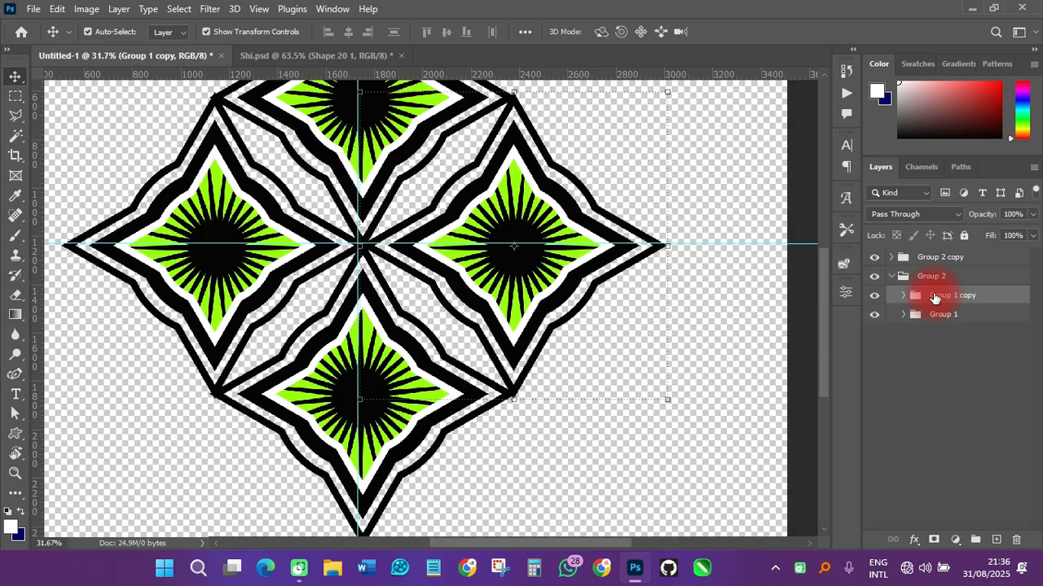
{"action": "key", "text": "shift+Right"}
{"action": "key", "text": "shift+Right"}
{"action": "key", "text": "shift+Right"}
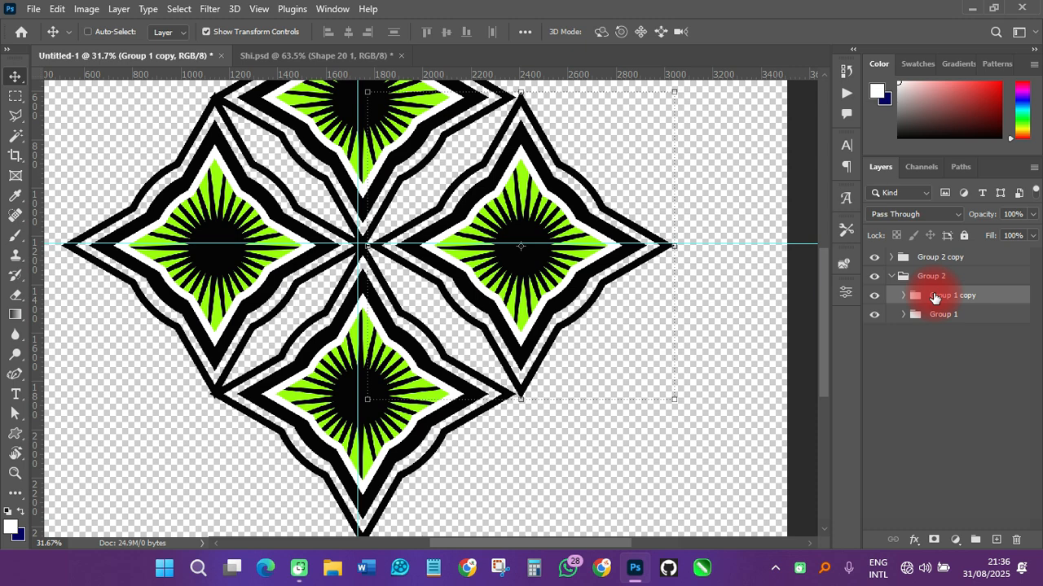
{"action": "key", "text": "ctrl+z"}
{"action": "key", "text": "ctrl+z"}
{"action": "key", "text": "ctrl+z"}
{"action": "key", "text": "ctrl+z"}
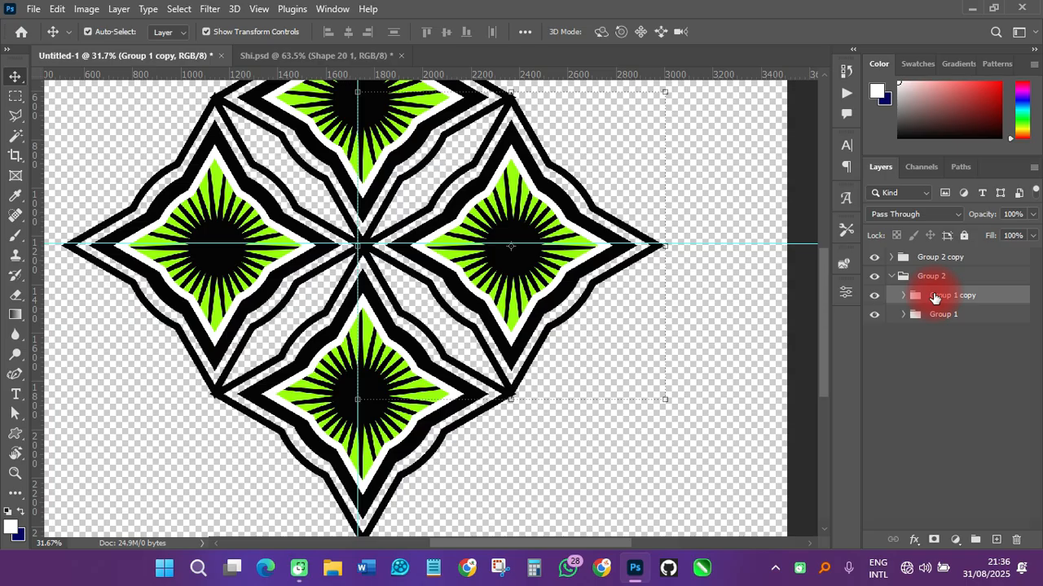
Nudge the right star 40 px to the right, away from the pattern's center
{"action": "key", "text": "shift+Right"}
{"action": "key", "text": "shift+Right"}
{"action": "key", "text": "shift+Right"}
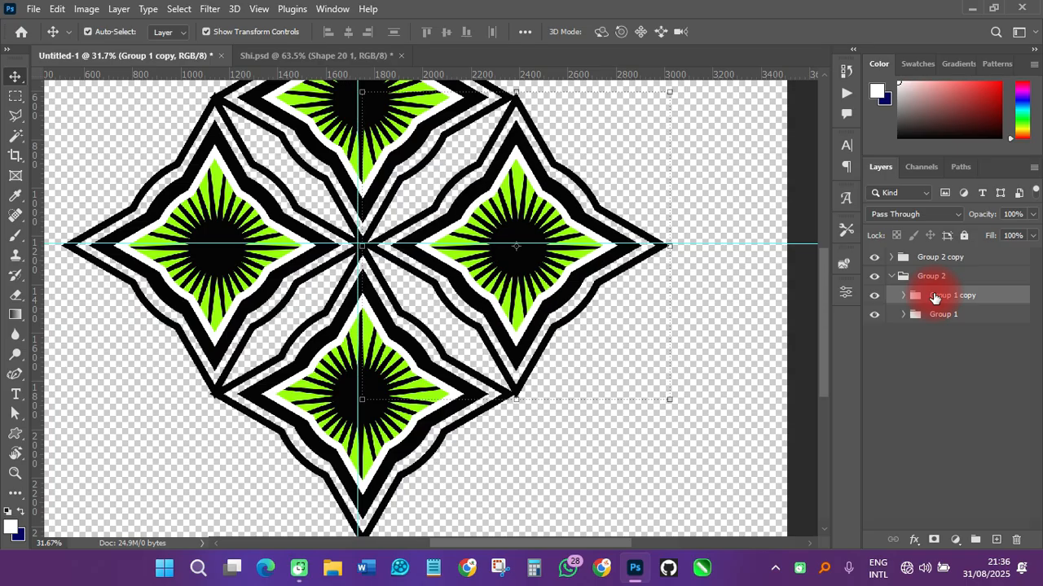
{"action": "key", "text": "shift+Right"}
Select the left star's group and nudge it 40 px to the left, away from the pattern's center
{"action": "left_click", "coordinate": [940, 318]}
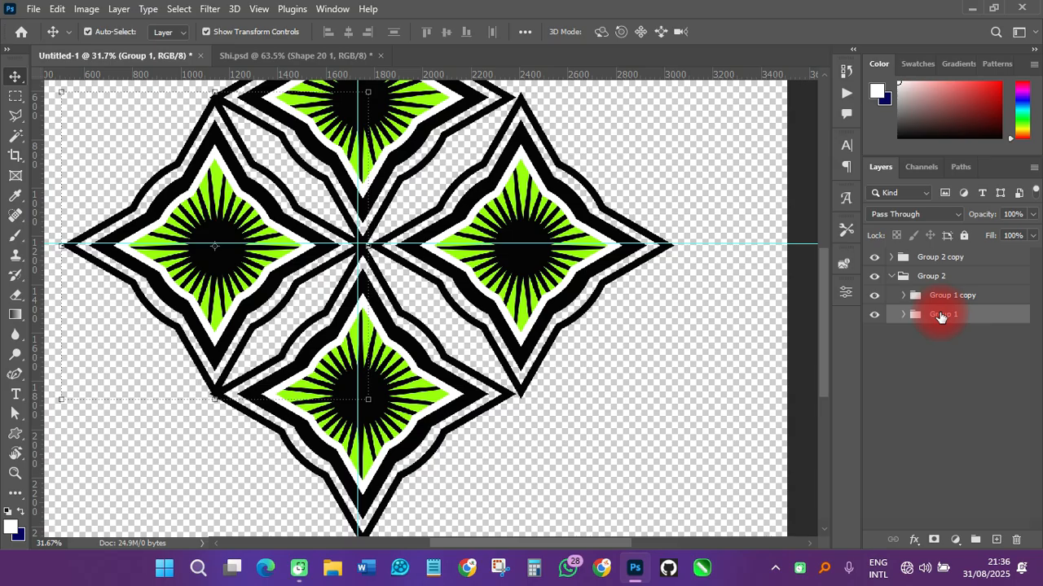
{"action": "key", "text": "shift+Left"}
{"action": "key", "text": "shift+Left"}
{"action": "key", "text": "shift+Left"}
{"action": "key", "text": "shift+Left"}
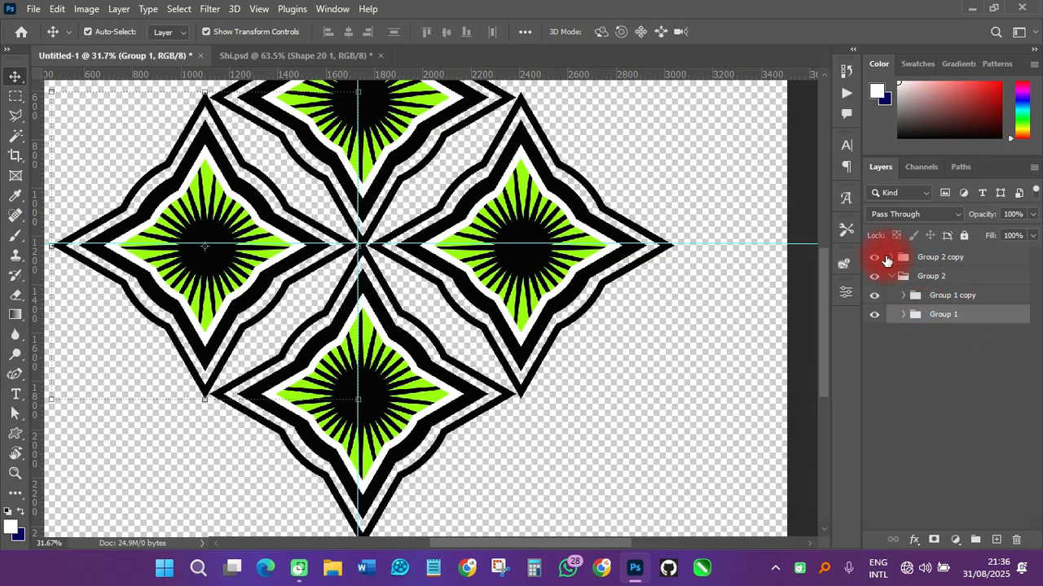
Expand the vertical star-pair group and nudge its bottom star about 40 px down, away from the center
{"action": "left_click", "coordinate": [893, 258]}
{"action": "left_click", "coordinate": [932, 277]}
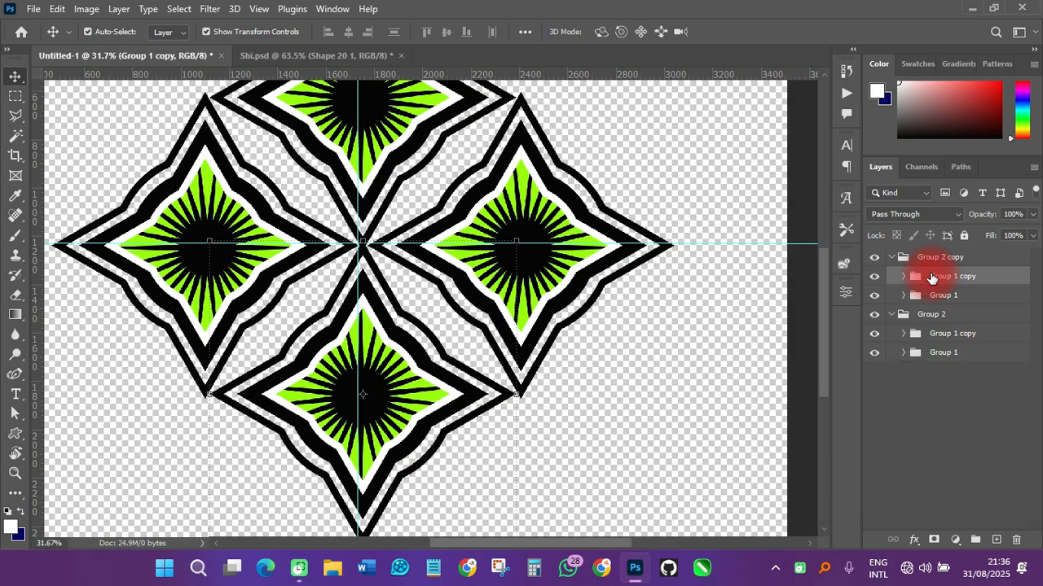
{"action": "key", "text": "shift+Down"}
{"action": "key", "text": "shift+Down"}
{"action": "key", "text": "shift+Down"}
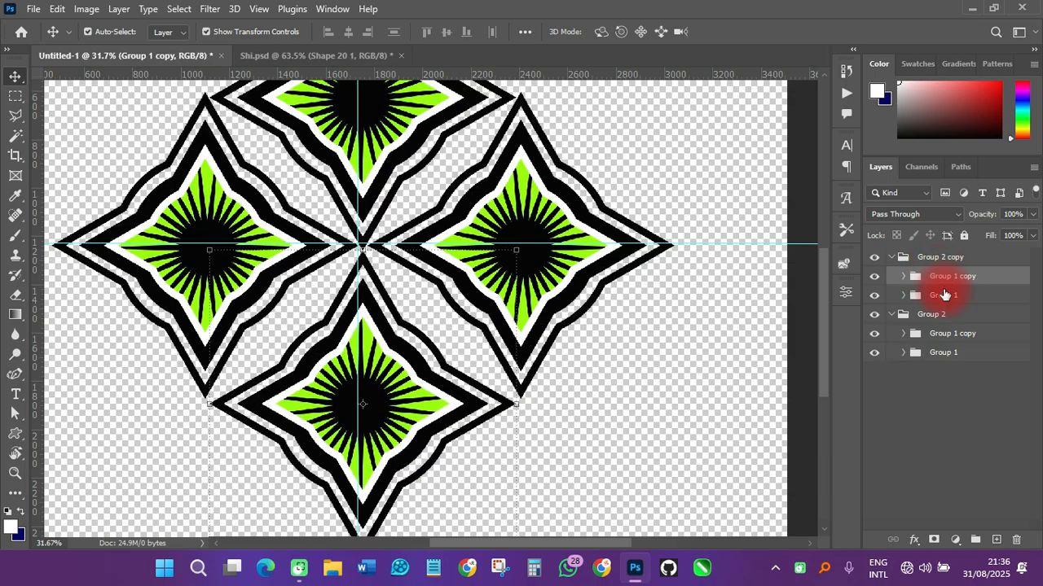
Select the top star's group and nudge it 40 px up, away from the pattern's center
{"action": "left_click", "coordinate": [941, 295]}
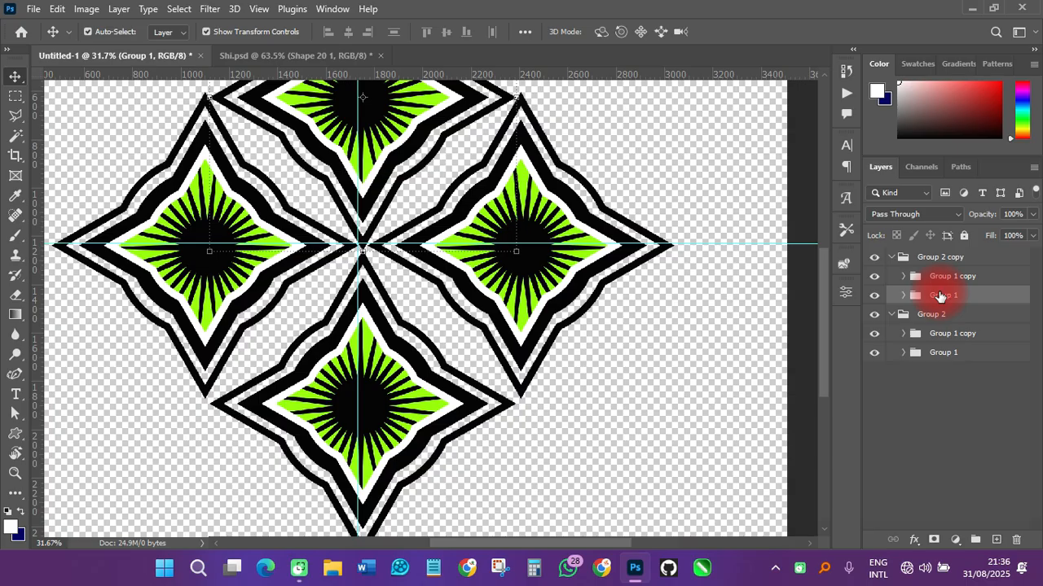
{"action": "key", "text": "shift+Up"}
{"action": "key", "text": "shift+Up"}
{"action": "key", "text": "shift+Up"}
{"action": "key", "text": "shift+Up"}
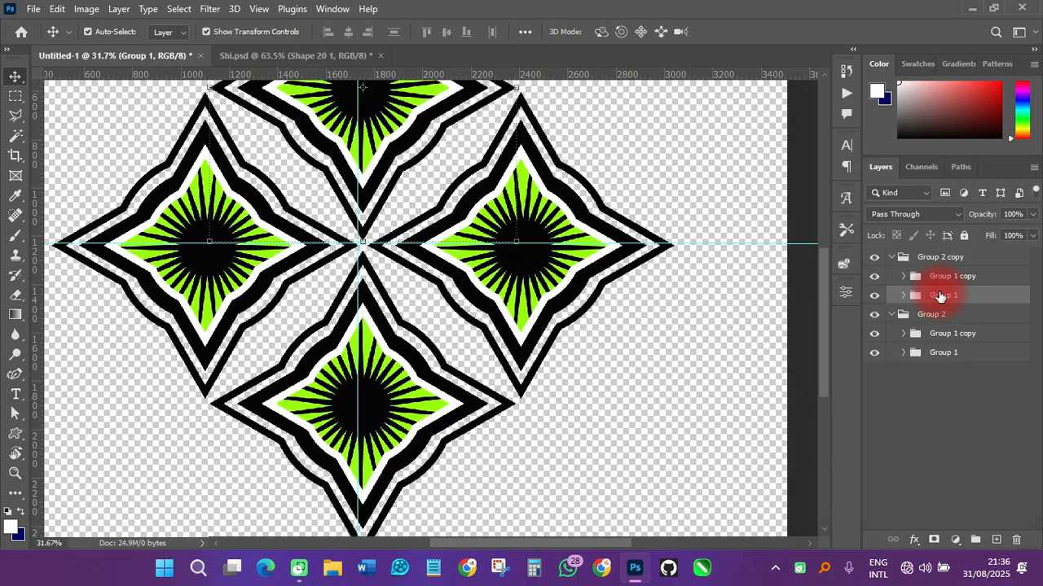
Collapse both star-pair groups and scale them together proportionally to 96.21% to fit the canvas height, leaving nothing selected
{"action": "scroll", "coordinate": [487, 273], "scroll_direction": "down", "scroll_amount": 6}
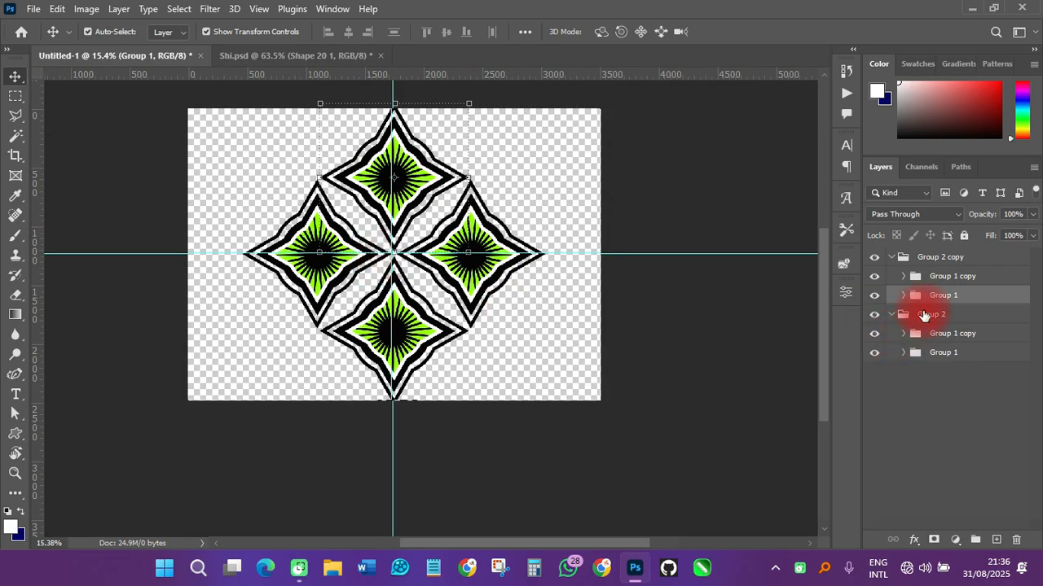
{"action": "left_click", "coordinate": [891, 257]}
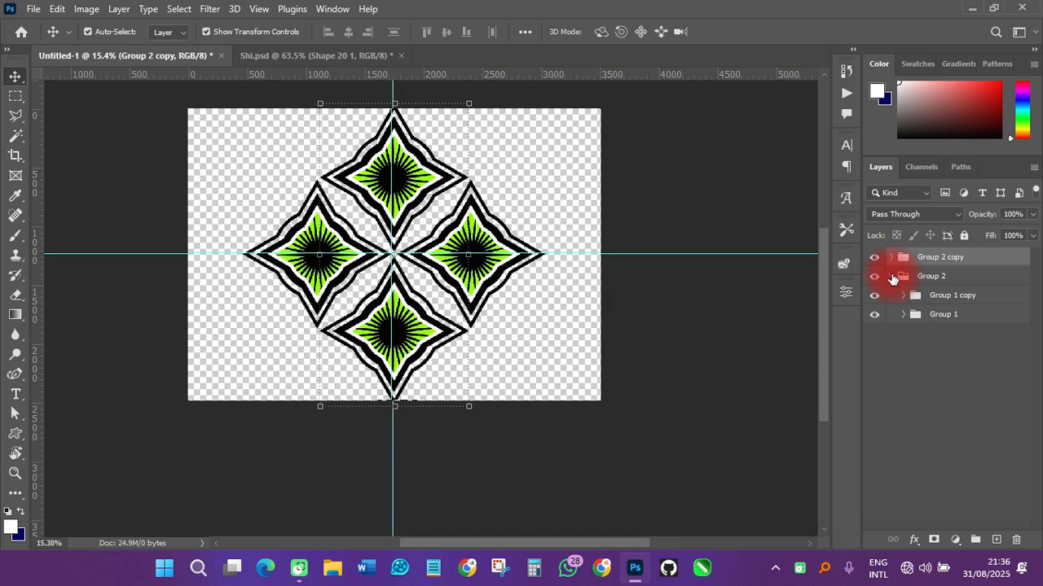
{"action": "left_click", "coordinate": [891, 276]}
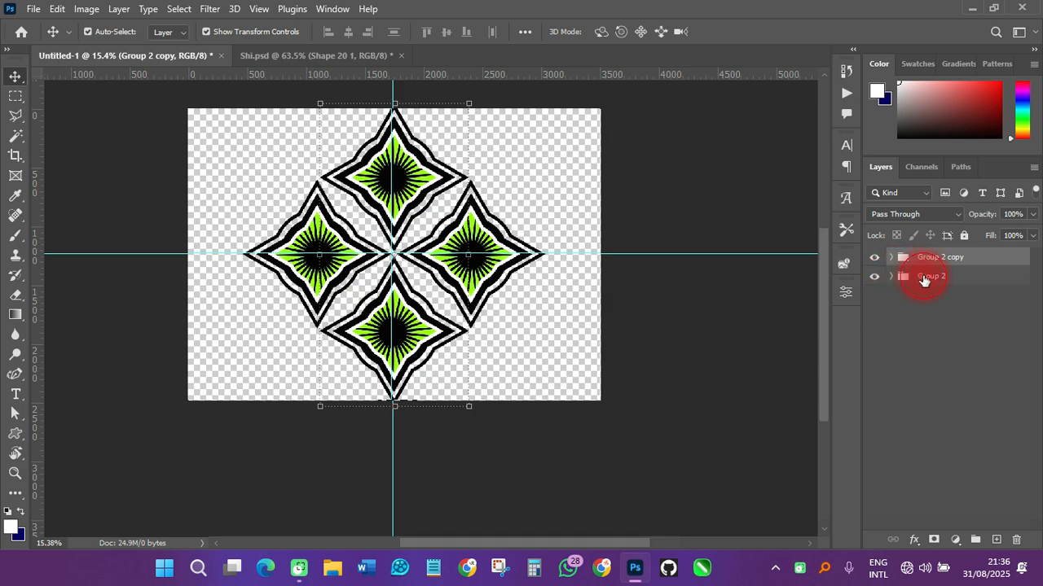
{"action": "left_click", "coordinate": [923, 280], "text": "shift"}
{"action": "left_click_drag", "start_coordinate": [395, 407], "coordinate": [395, 401]}
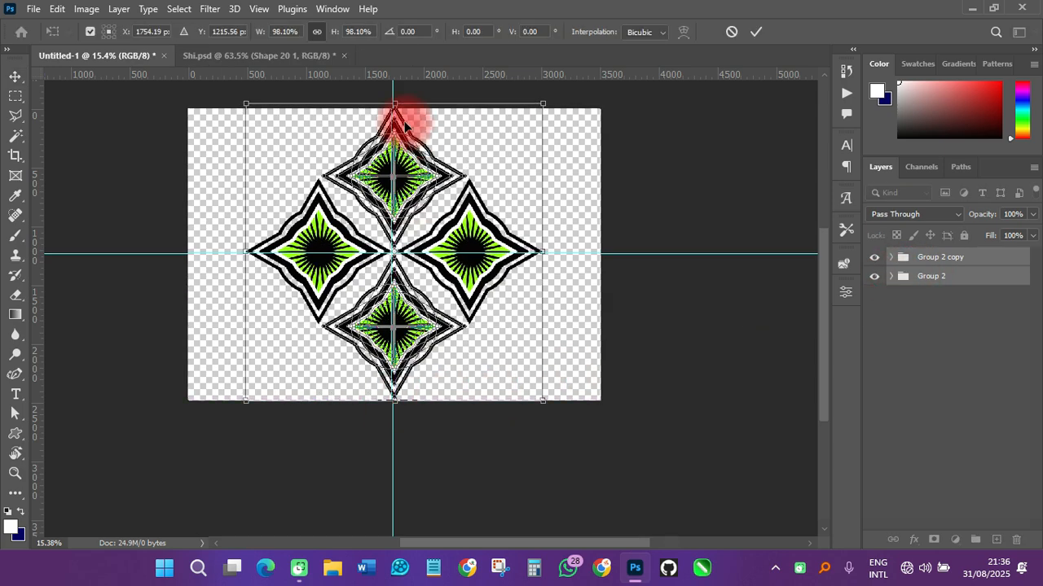
{"action": "left_click_drag", "start_coordinate": [395, 104], "coordinate": [395, 110]}
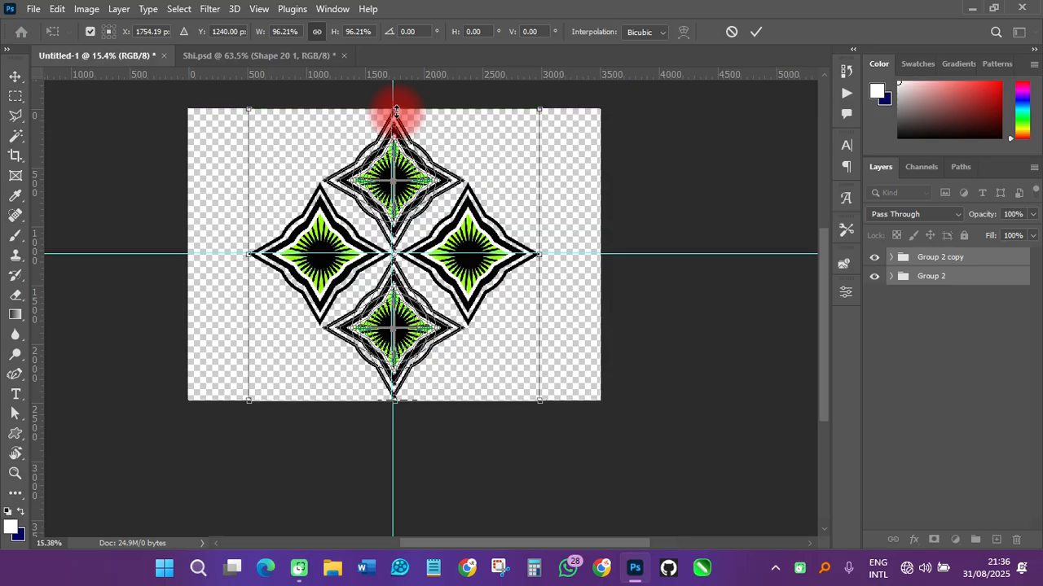
{"action": "key", "text": "Return"}
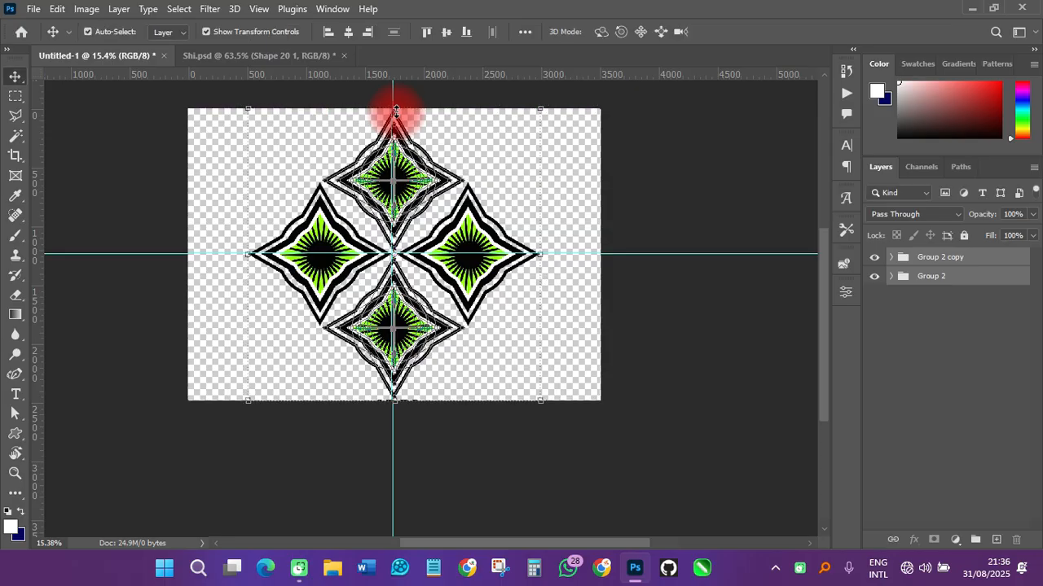
{"action": "left_click", "coordinate": [645, 196]}
Combine both star-pair groups into a single parent group
{"action": "scroll", "coordinate": [402, 234], "scroll_direction": "up", "scroll_amount": 1}
{"action": "scroll", "coordinate": [402, 234], "scroll_direction": "up", "scroll_amount": 5}
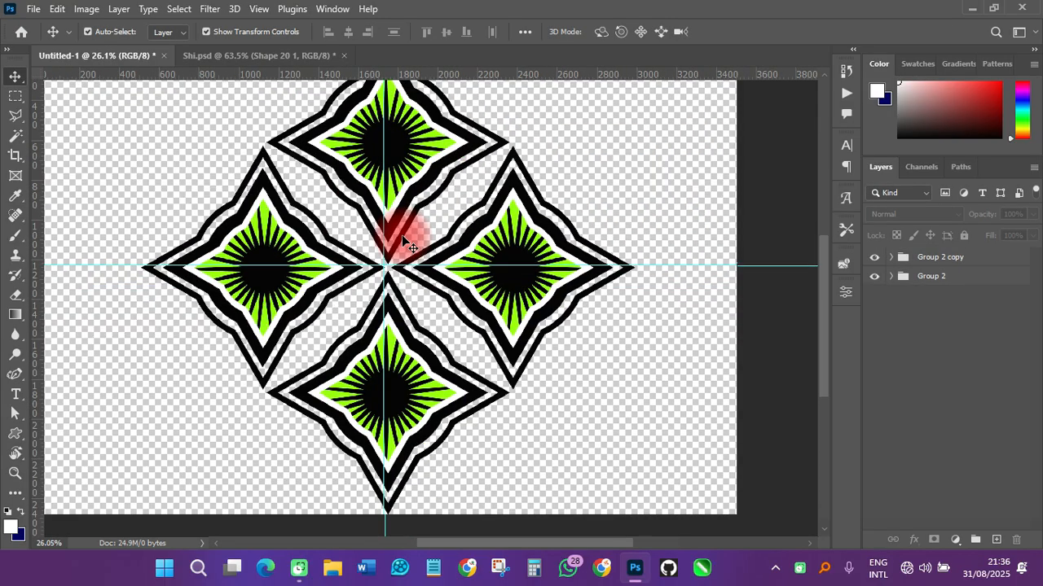
{"action": "scroll", "coordinate": [402, 234], "scroll_direction": "down", "scroll_amount": 4}
{"action": "left_click", "coordinate": [917, 281]}
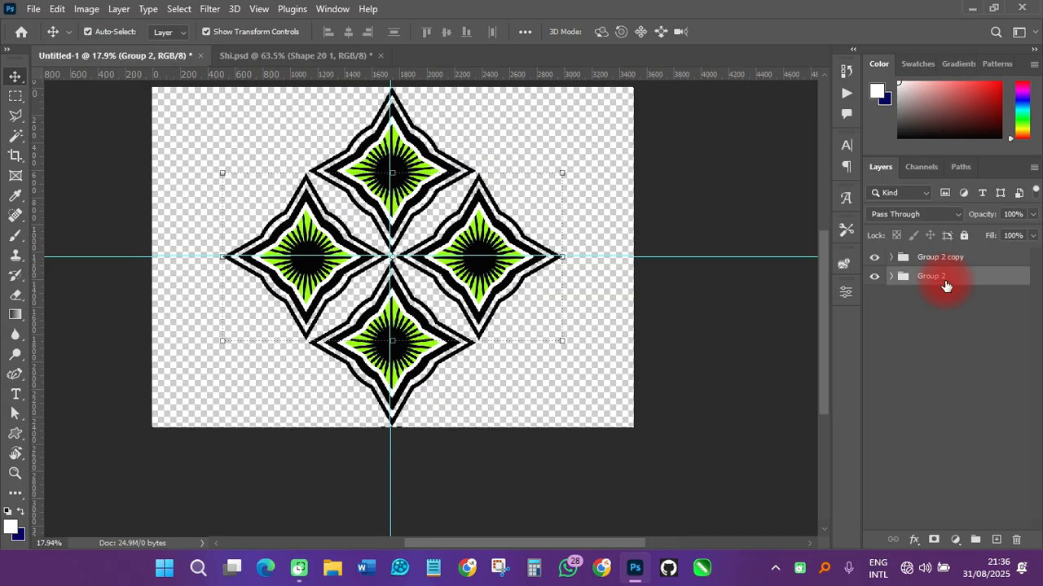
{"action": "left_click", "coordinate": [937, 258], "text": "shift"}
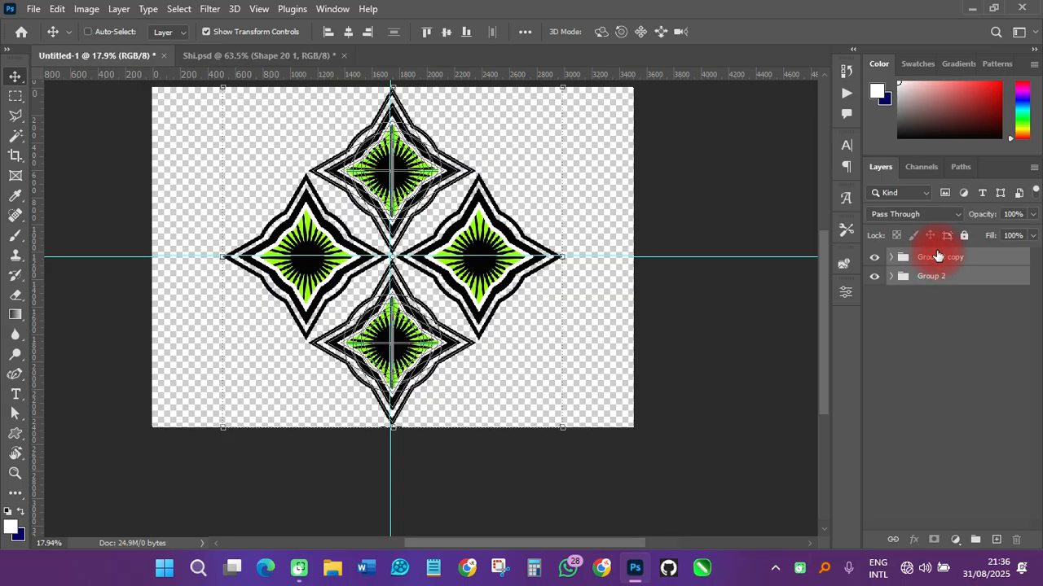
{"action": "key", "text": "ctrl+g"}
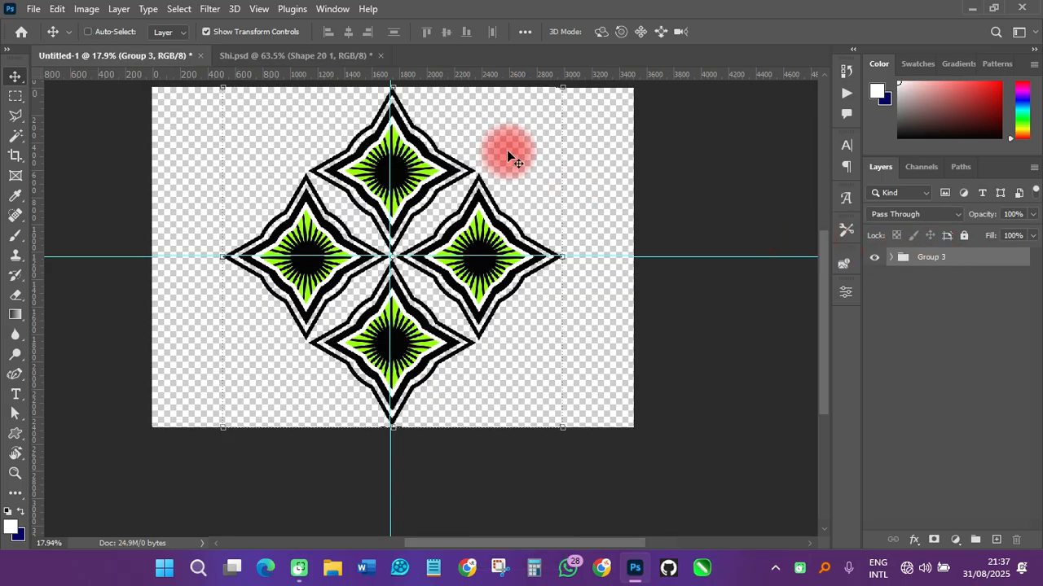
Center the four-star group horizontally and vertically on the whole canvas, and clear the selection
{"action": "key", "text": "ctrl+a"}
{"action": "left_click", "coordinate": [351, 33]}
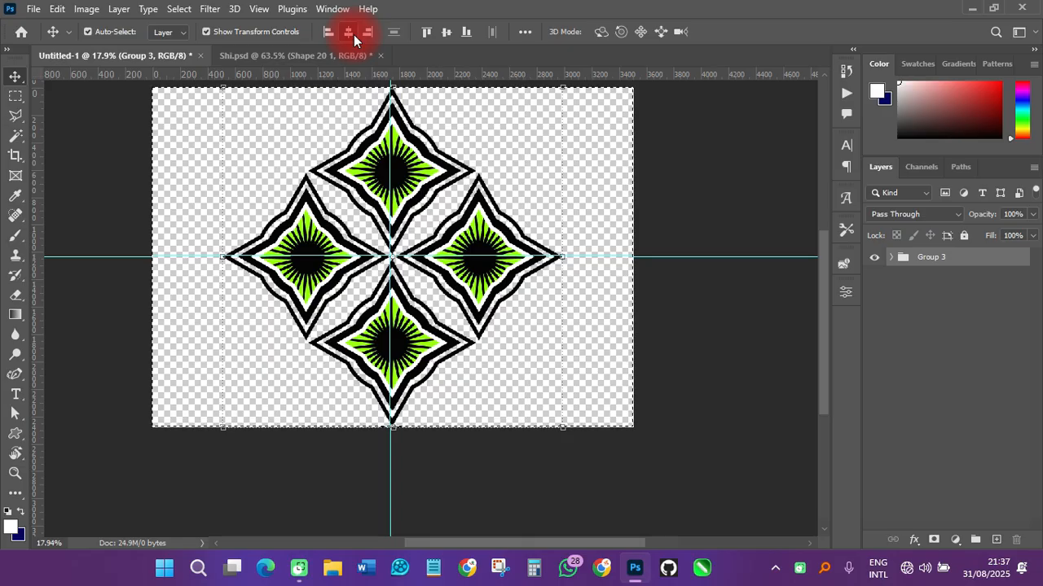
{"action": "left_click", "coordinate": [445, 34]}
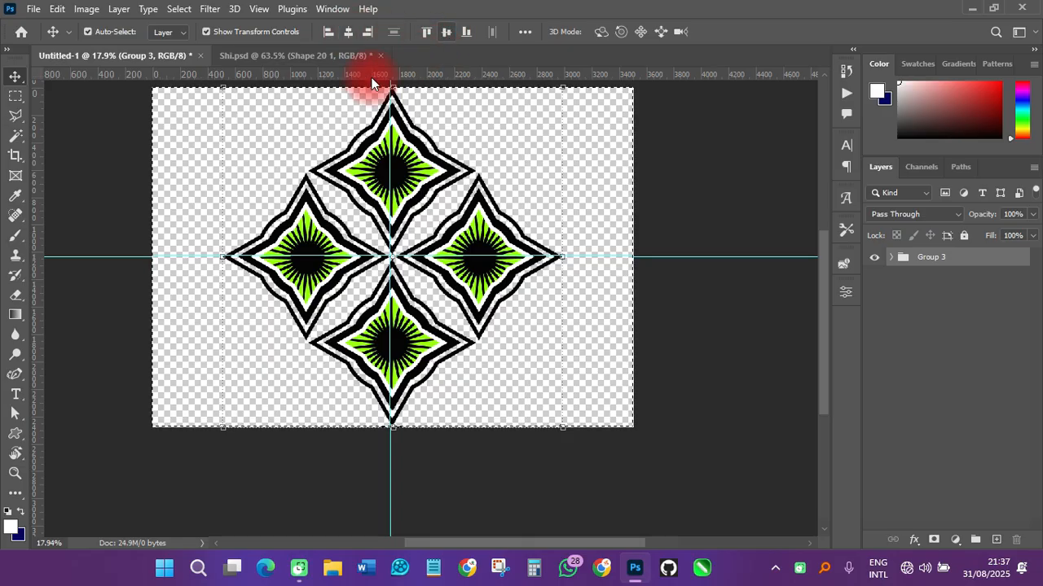
{"action": "left_click", "coordinate": [174, 9]}
{"action": "left_click", "coordinate": [189, 38]}
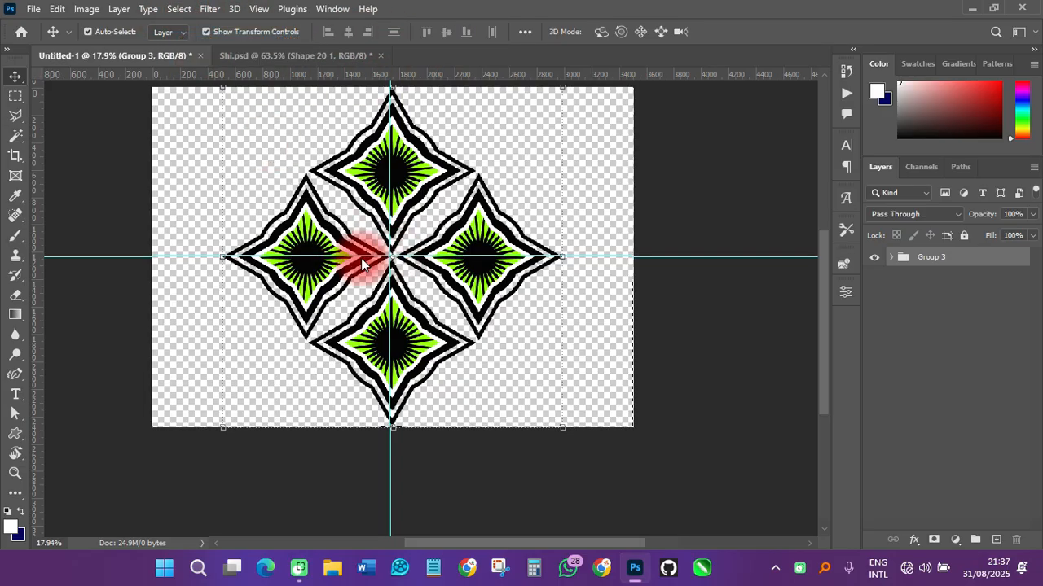
{"action": "left_click", "coordinate": [600, 204]}
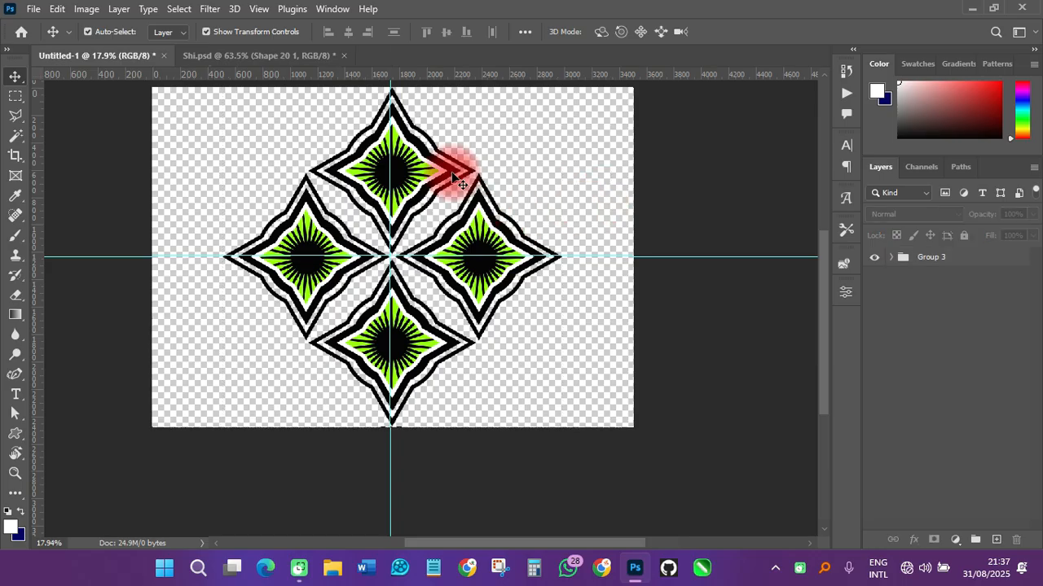
Set auto-select to Group and add a vertical guide through the center of the left star
{"action": "left_click", "coordinate": [174, 33]}
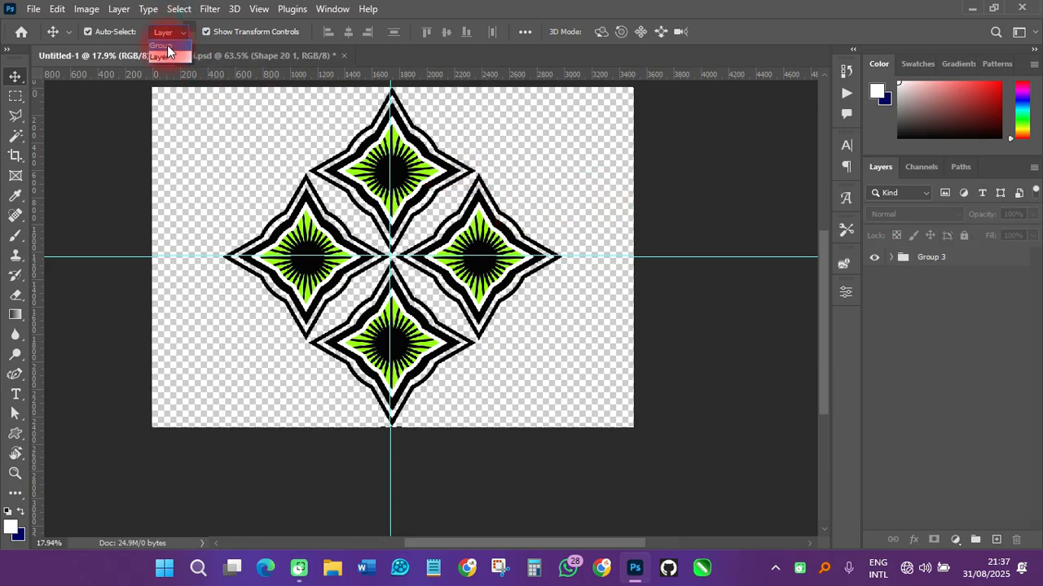
{"action": "left_click", "coordinate": [166, 47]}
{"action": "left_click", "coordinate": [892, 257]}
{"action": "left_click", "coordinate": [927, 277]}
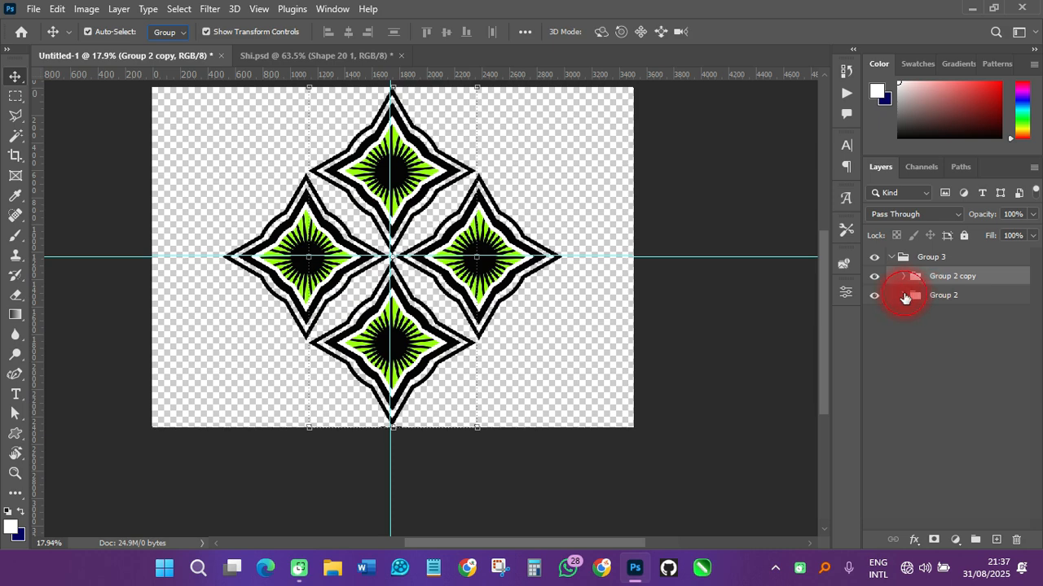
{"action": "left_click", "coordinate": [903, 296]}
{"action": "left_click", "coordinate": [952, 335]}
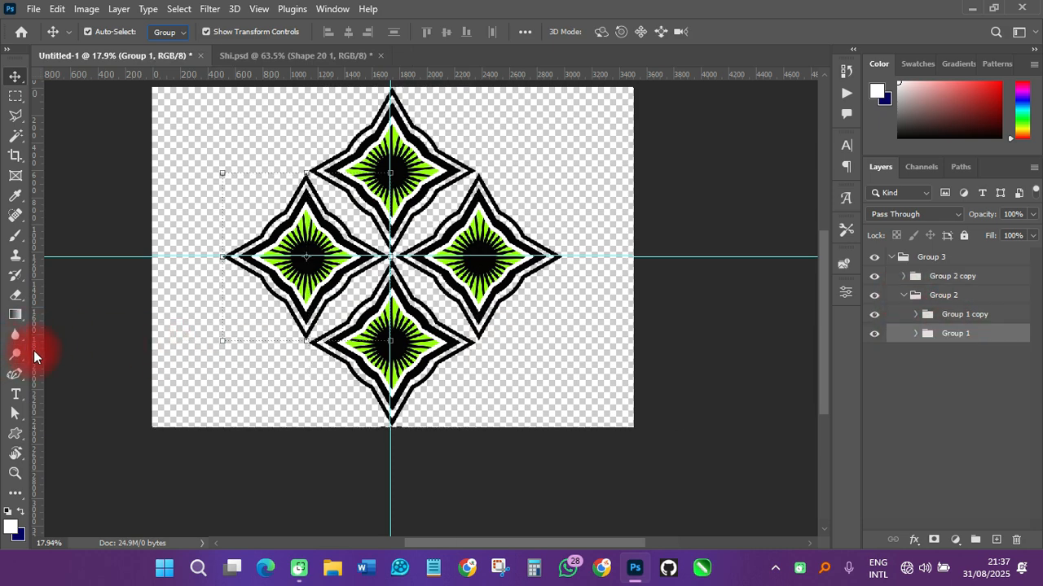
{"action": "left_click_drag", "start_coordinate": [35, 346], "coordinate": [306, 376]}
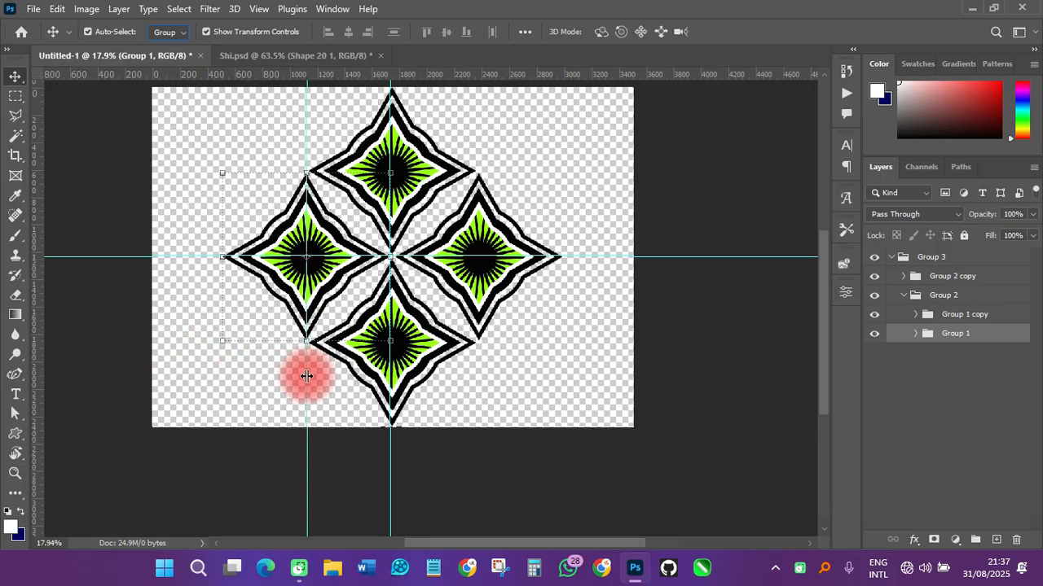
Move the central vertical guide to the right star's center and the central horizontal guide to the bottom star's center
{"action": "left_click", "coordinate": [930, 318]}
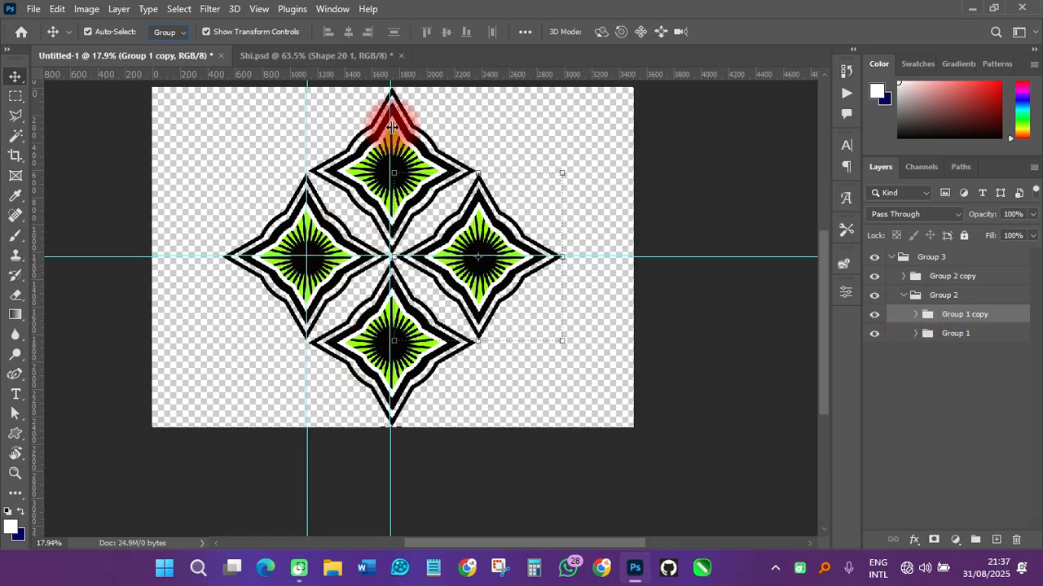
{"action": "left_click_drag", "start_coordinate": [391, 120], "coordinate": [476, 136]}
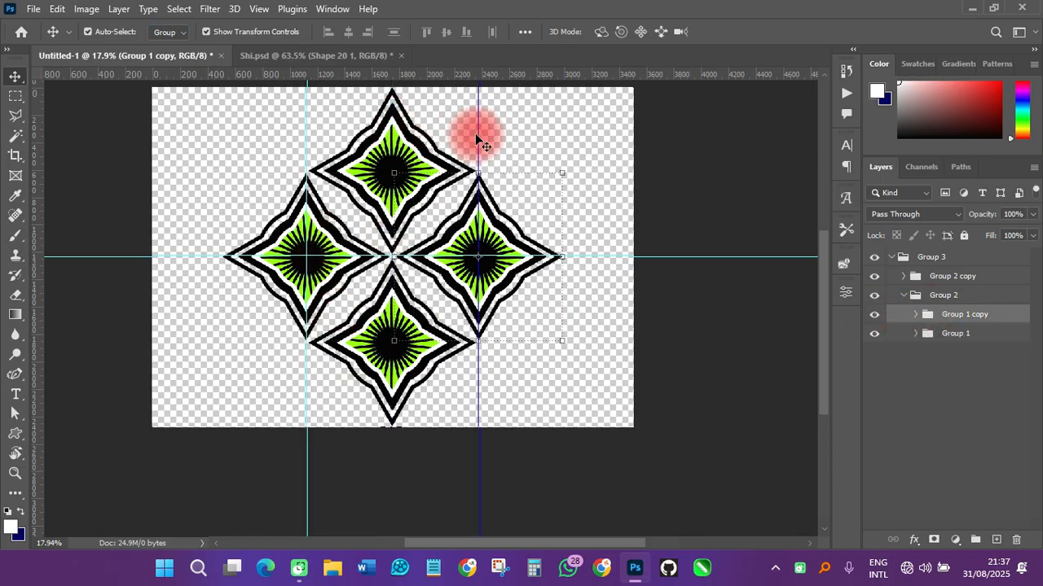
{"action": "left_click", "coordinate": [904, 276]}
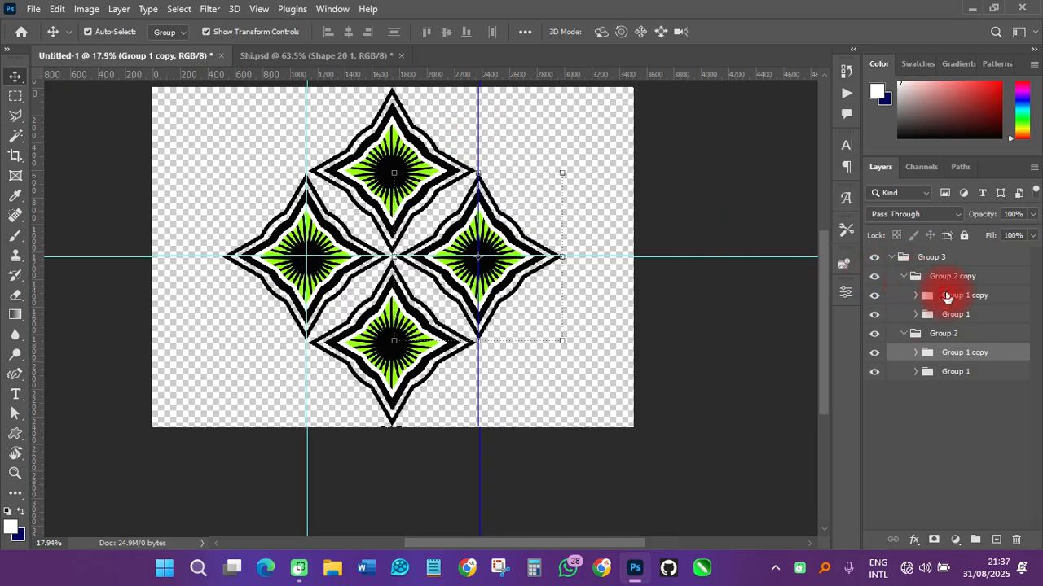
{"action": "left_click", "coordinate": [945, 297]}
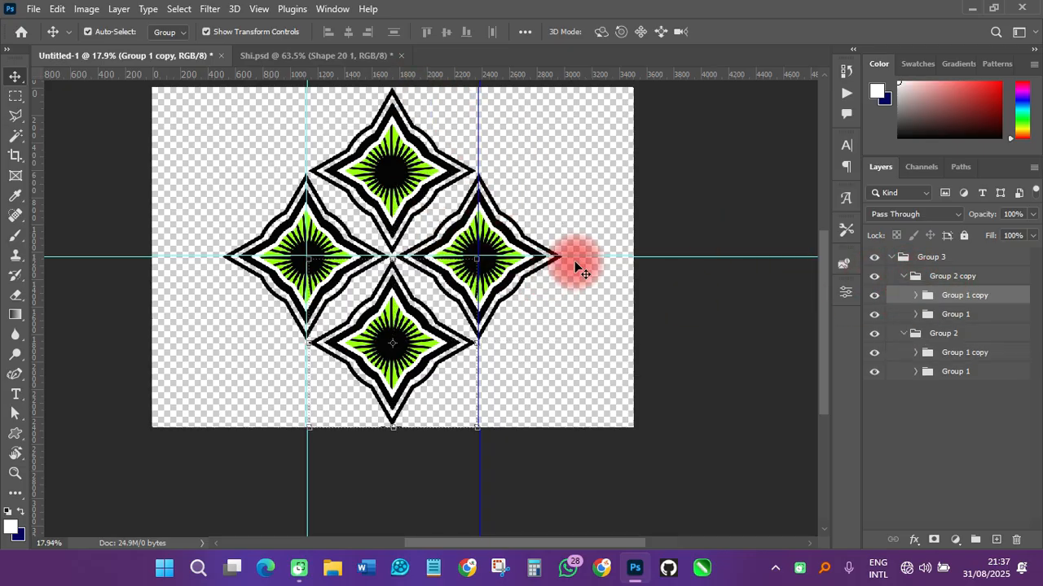
{"action": "left_click_drag", "start_coordinate": [581, 257], "coordinate": [578, 342]}
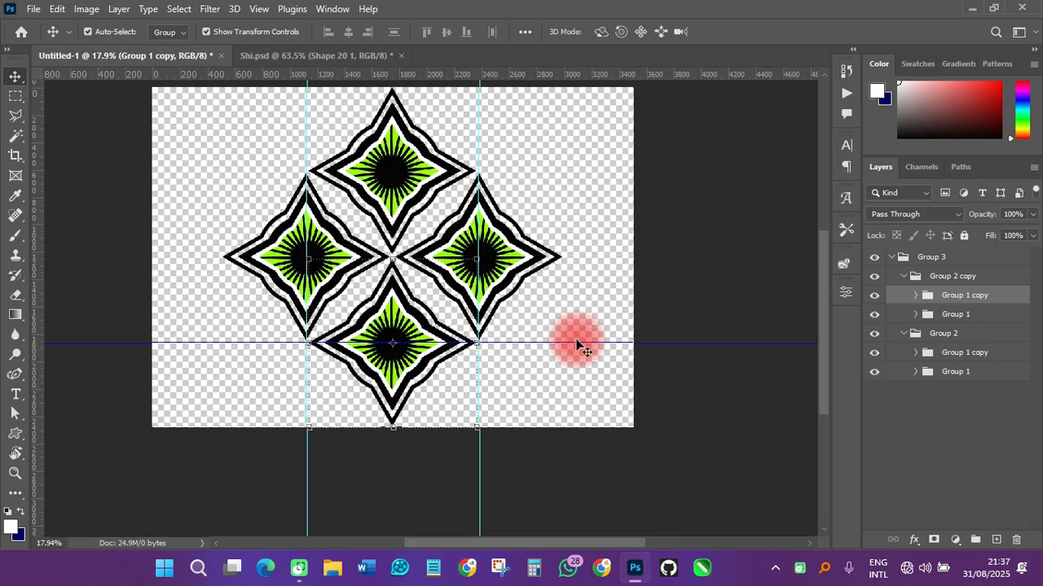
Add a horizontal guide through the top star's center, clear the layer selection and collapse the parent group
{"action": "left_click", "coordinate": [965, 318]}
{"action": "left_click_drag", "start_coordinate": [407, 81], "coordinate": [407, 171]}
{"action": "left_click", "coordinate": [555, 207]}
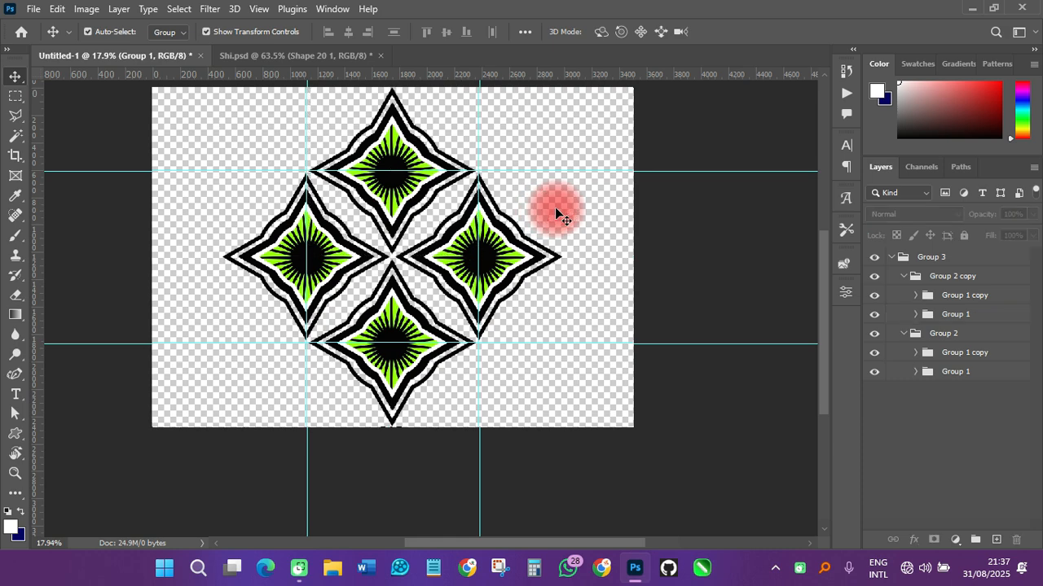
{"action": "scroll", "coordinate": [359, 303], "scroll_direction": "up", "scroll_amount": 3}
{"action": "scroll", "coordinate": [356, 295], "scroll_direction": "up", "scroll_amount": 1}
{"action": "scroll", "coordinate": [354, 278], "scroll_direction": "down", "scroll_amount": 1}
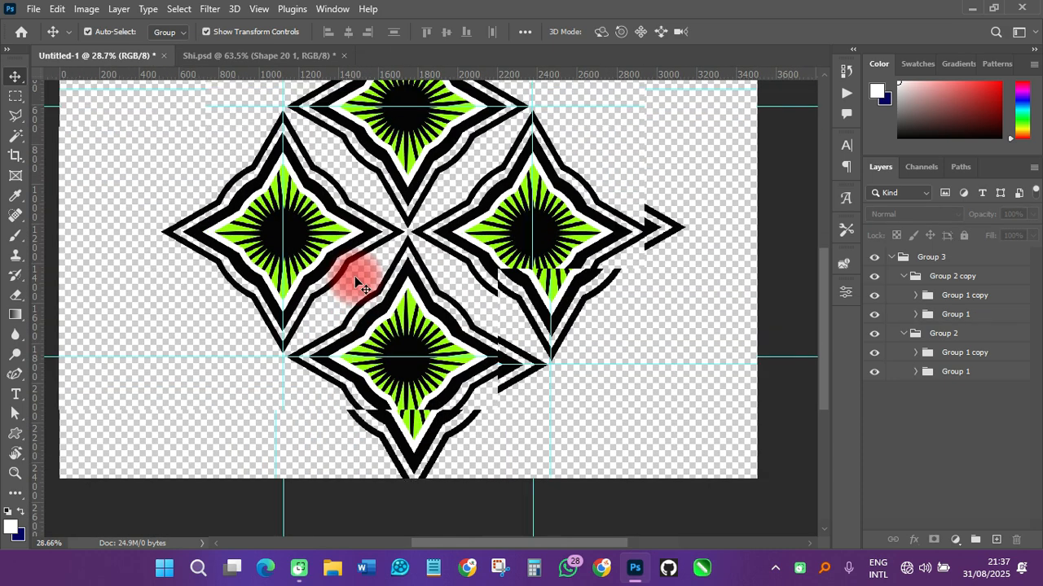
{"action": "scroll", "coordinate": [271, 361], "scroll_direction": "down", "scroll_amount": 1}
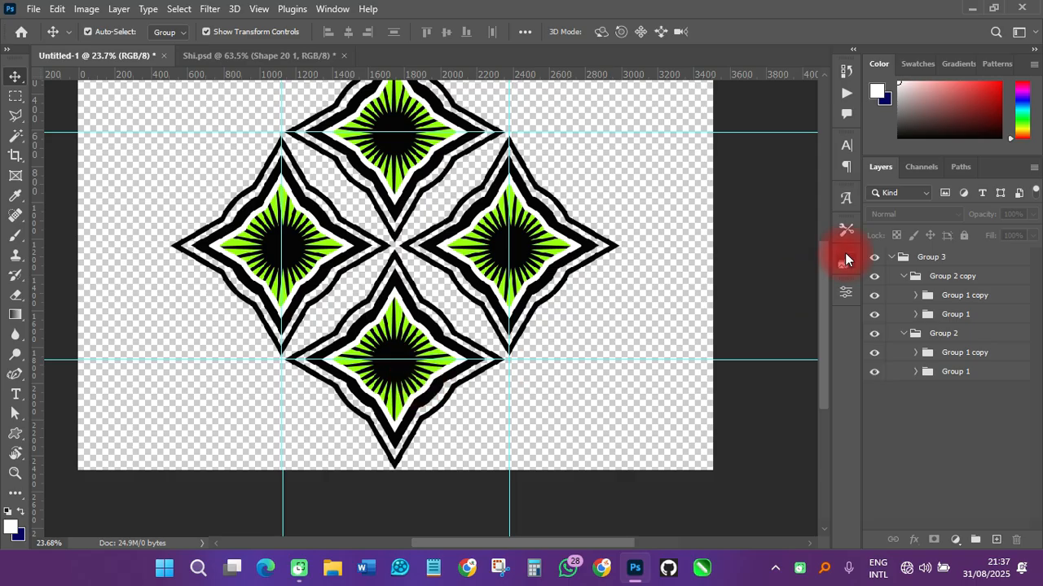
{"action": "left_click", "coordinate": [893, 258]}
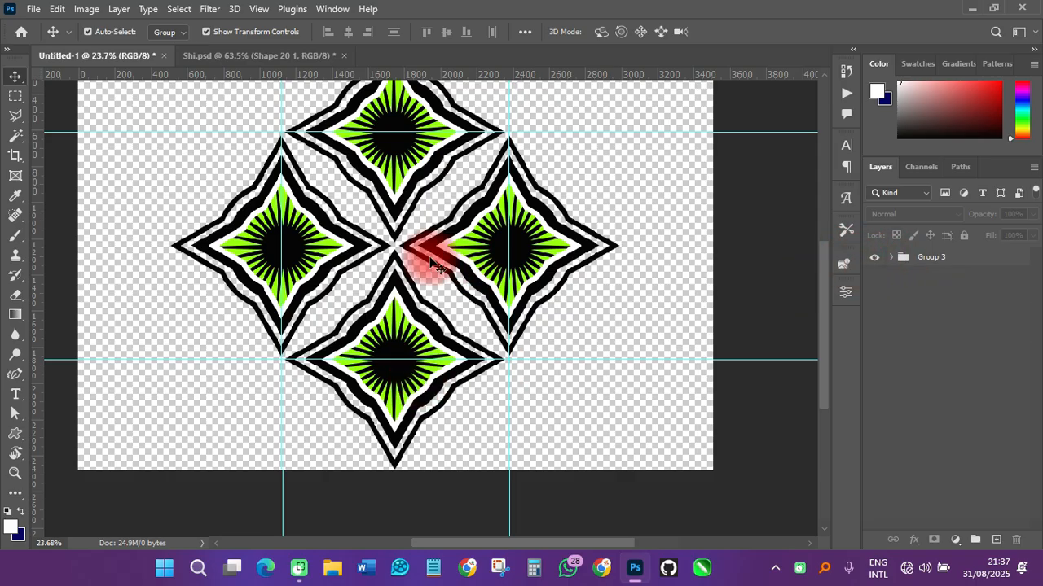
Make a rectangular marquee selection of the square enclosed by the four guides through the star centers
{"action": "left_click", "coordinate": [15, 97]}
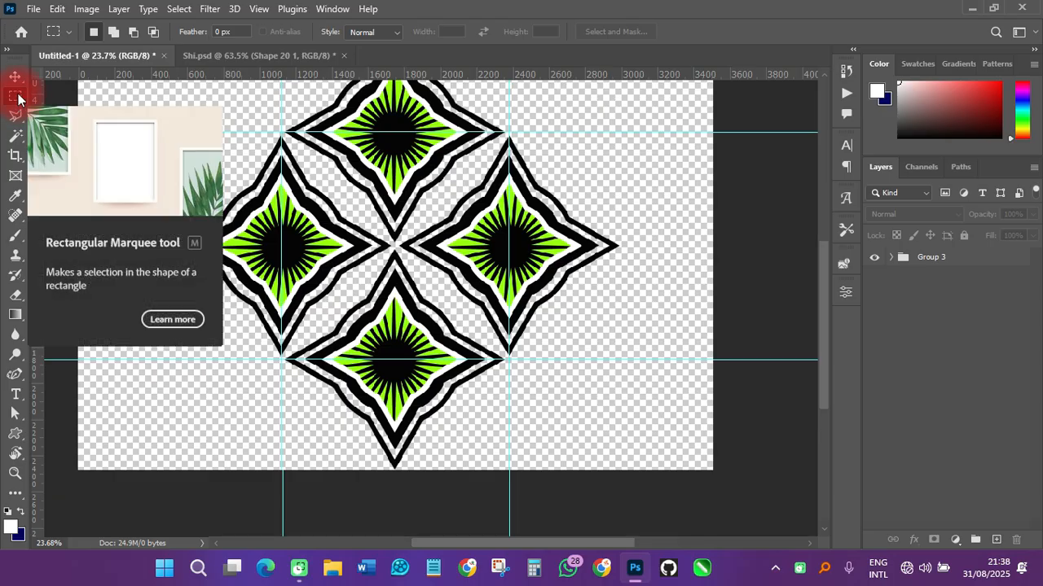
{"action": "left_click", "coordinate": [16, 97]}
{"action": "left_click", "coordinate": [74, 99]}
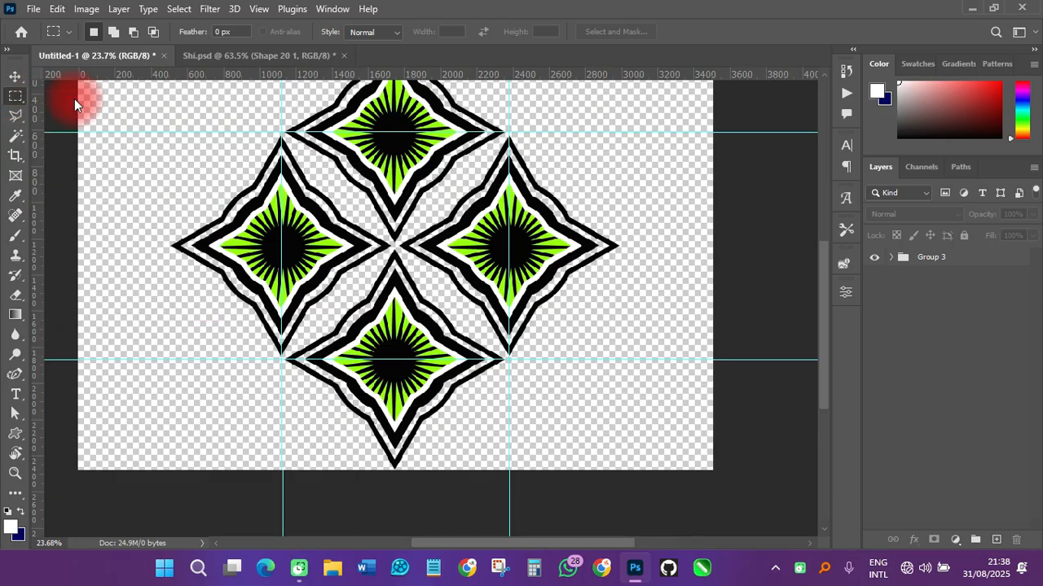
{"action": "left_click_drag", "start_coordinate": [279, 130], "coordinate": [507, 357]}
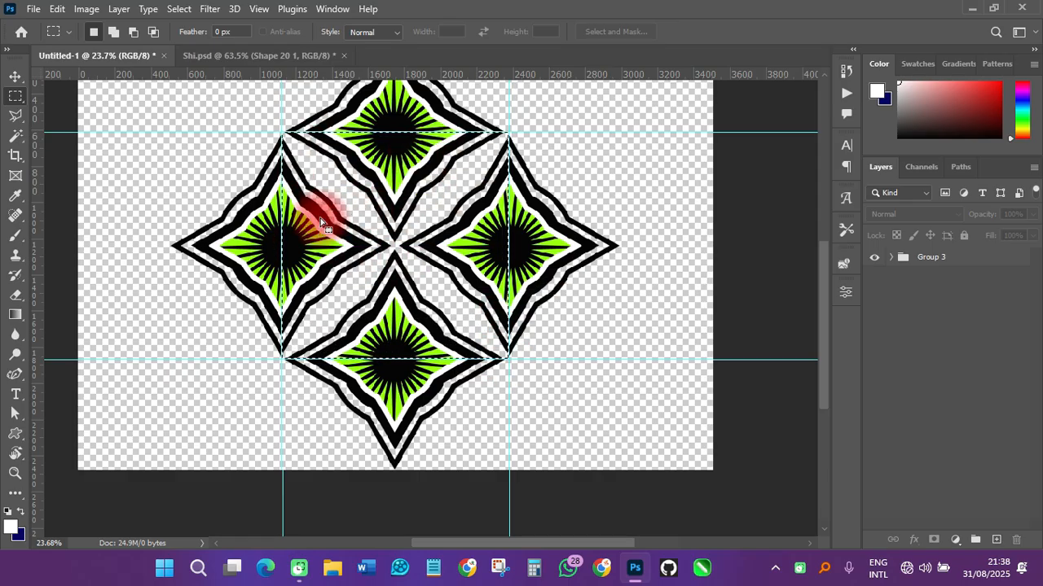
Define the selected square as a pattern named ABM PATTERN
{"action": "left_click", "coordinate": [14, 78]}
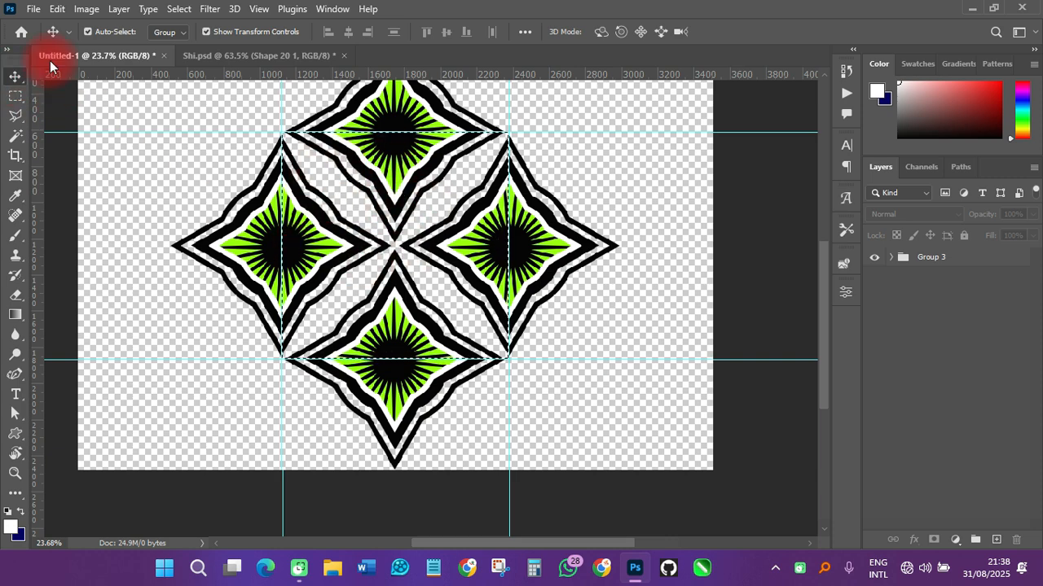
{"action": "left_click", "coordinate": [55, 10]}
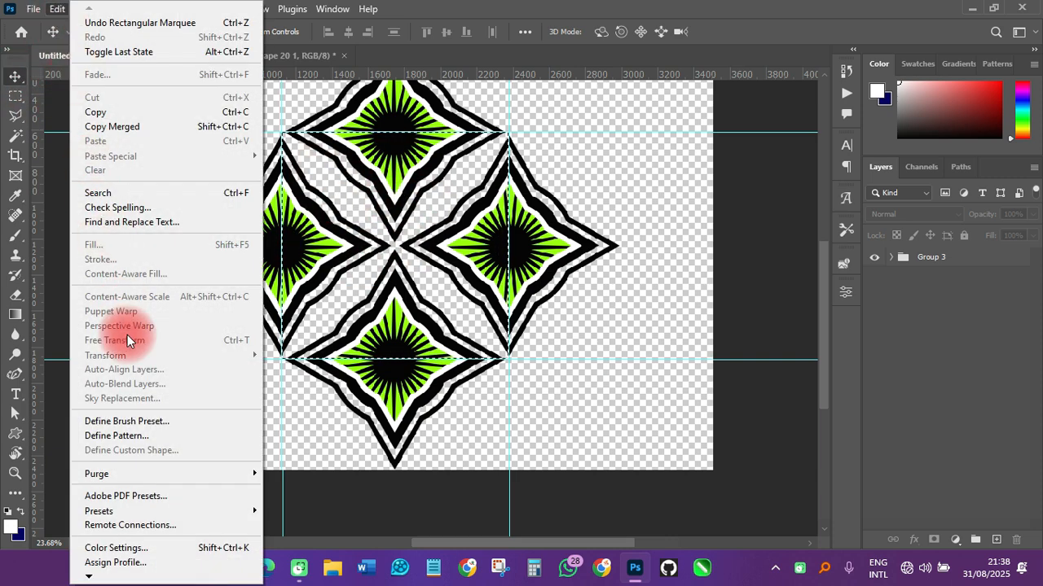
{"action": "left_click", "coordinate": [131, 438]}
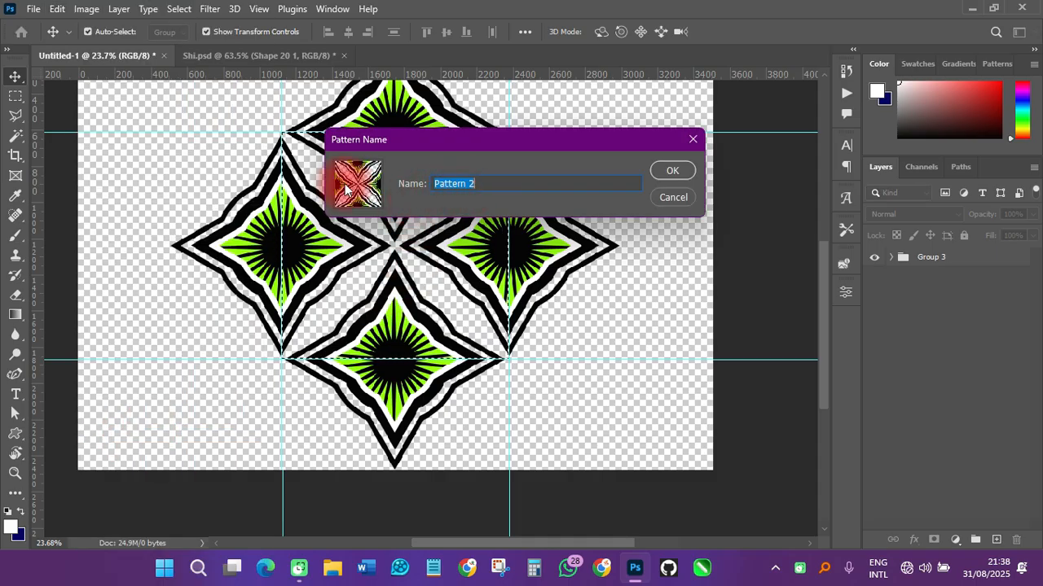
{"action": "type", "text": "ABM"}
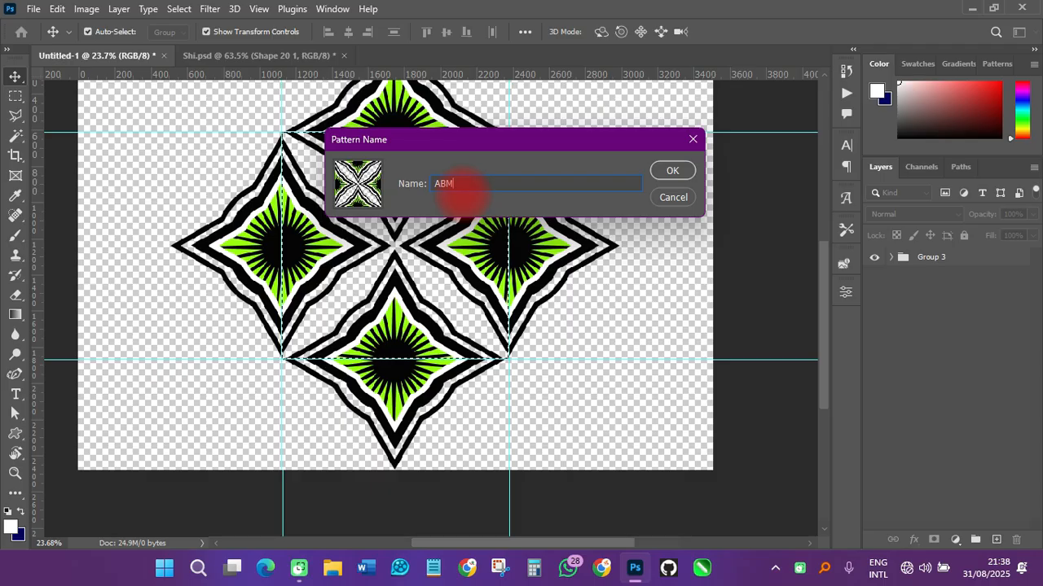
{"action": "type", "text": " PAT"}
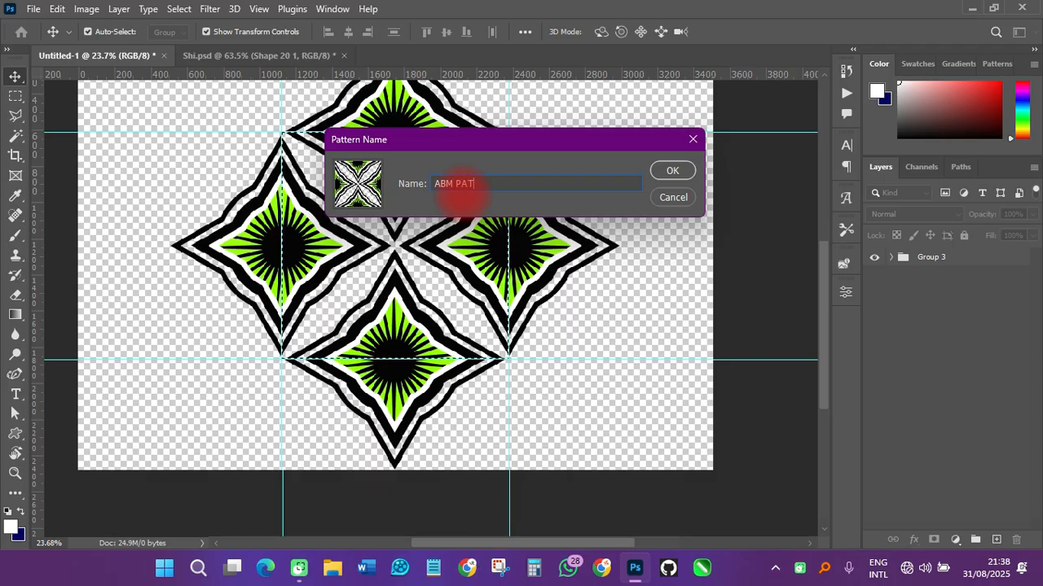
{"action": "type", "text": "TERN"}
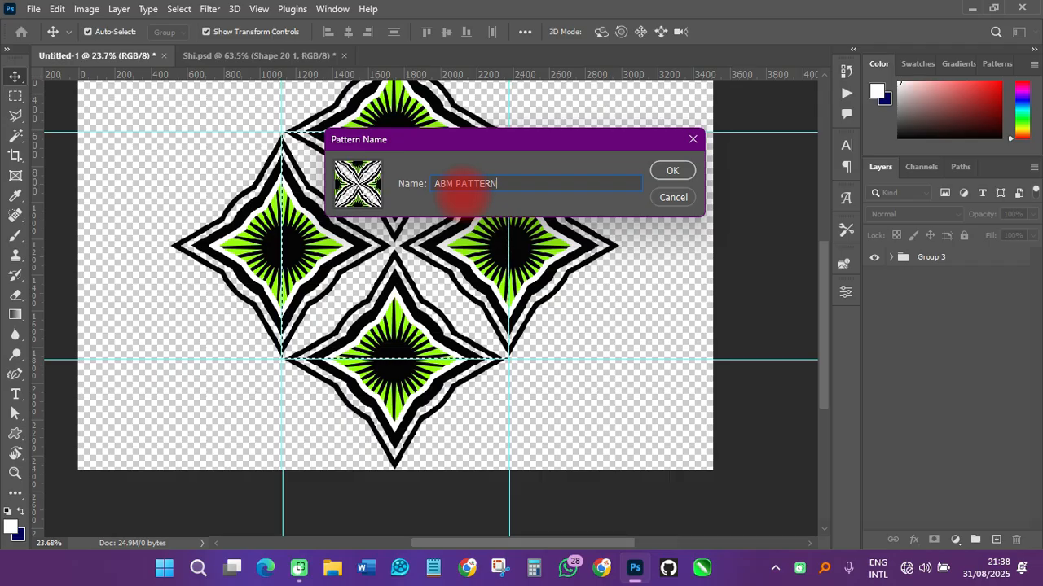
Save the selected artwork as a pattern named ABM PATTERN and clear the selection
{"action": "key", "text": "Return"}
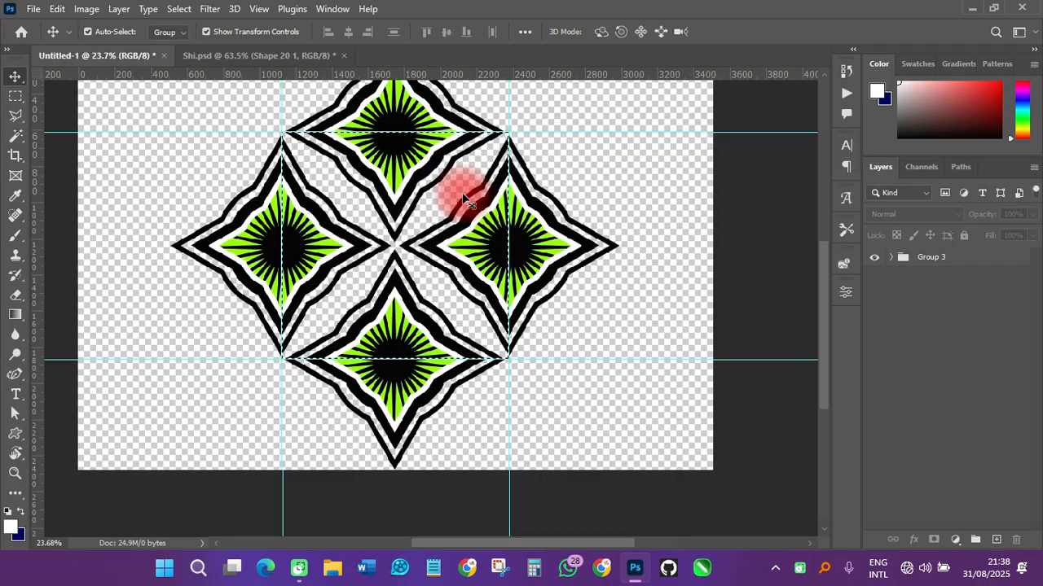
{"action": "left_click", "coordinate": [180, 10]}
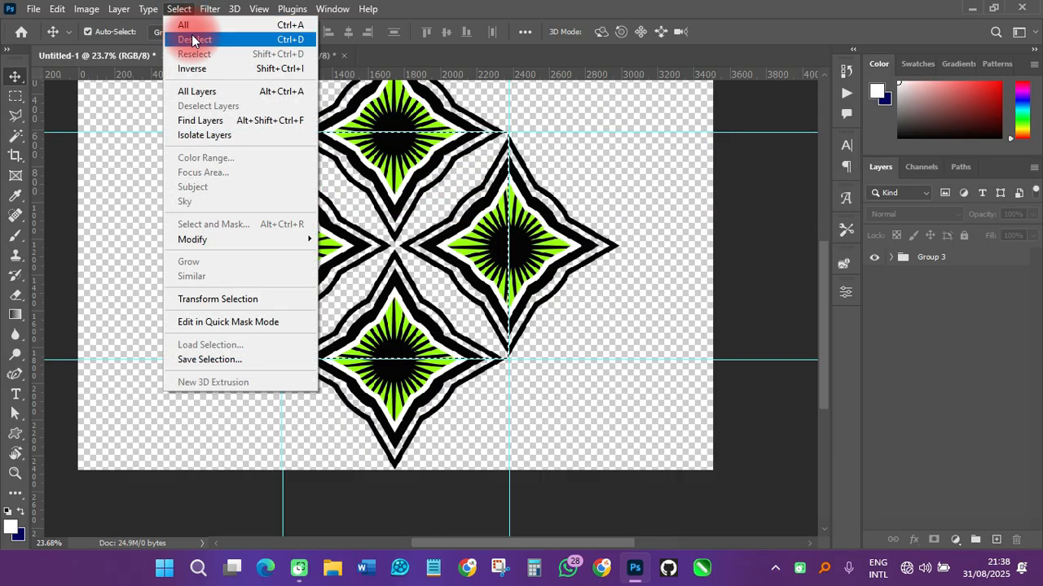
{"action": "left_click", "coordinate": [188, 26]}
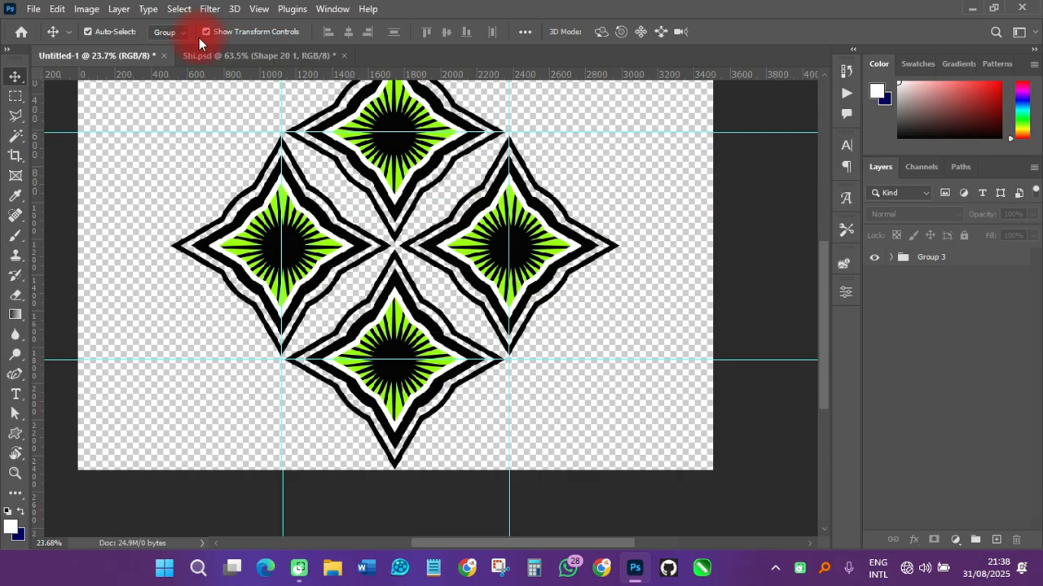
Hide Group 3, select it in the layer stack, and restore the application window to a smaller size
{"action": "left_click", "coordinate": [873, 256]}
{"action": "scroll", "coordinate": [376, 191], "scroll_direction": "down", "scroll_amount": 3}
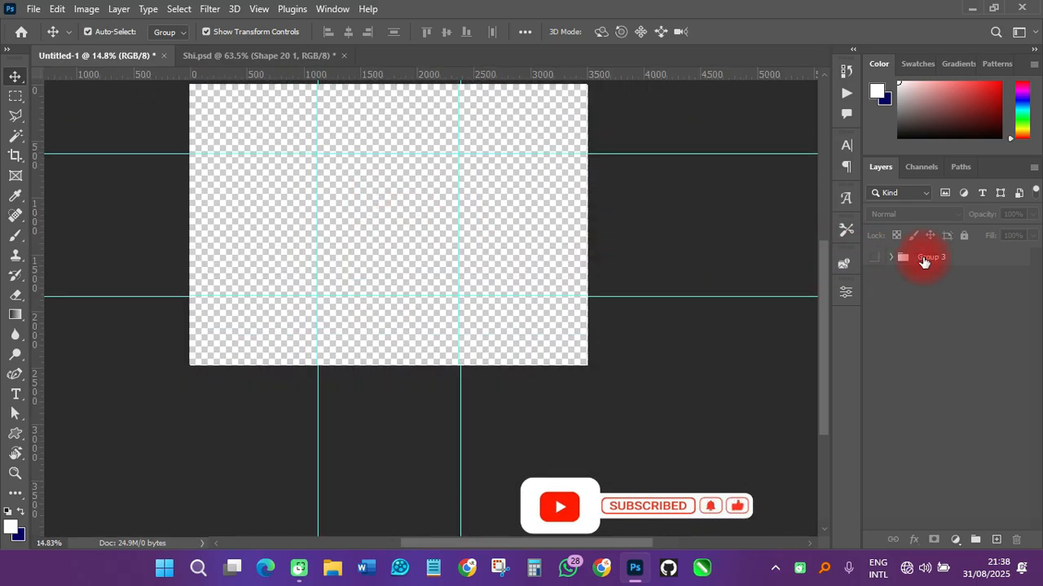
{"action": "left_click", "coordinate": [924, 259]}
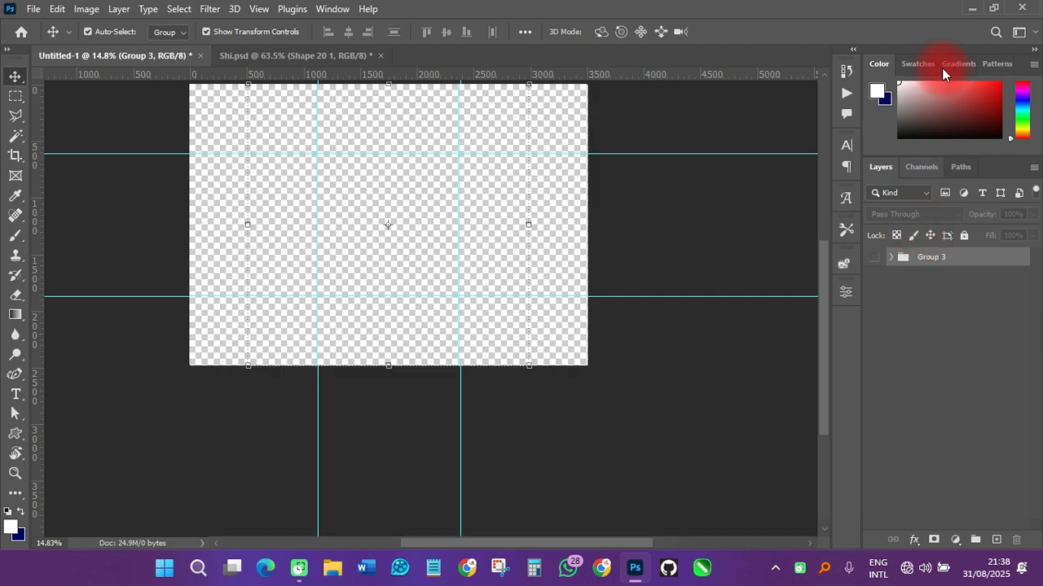
{"action": "left_click", "coordinate": [995, 9]}
{"action": "left_click", "coordinate": [387, 305]}
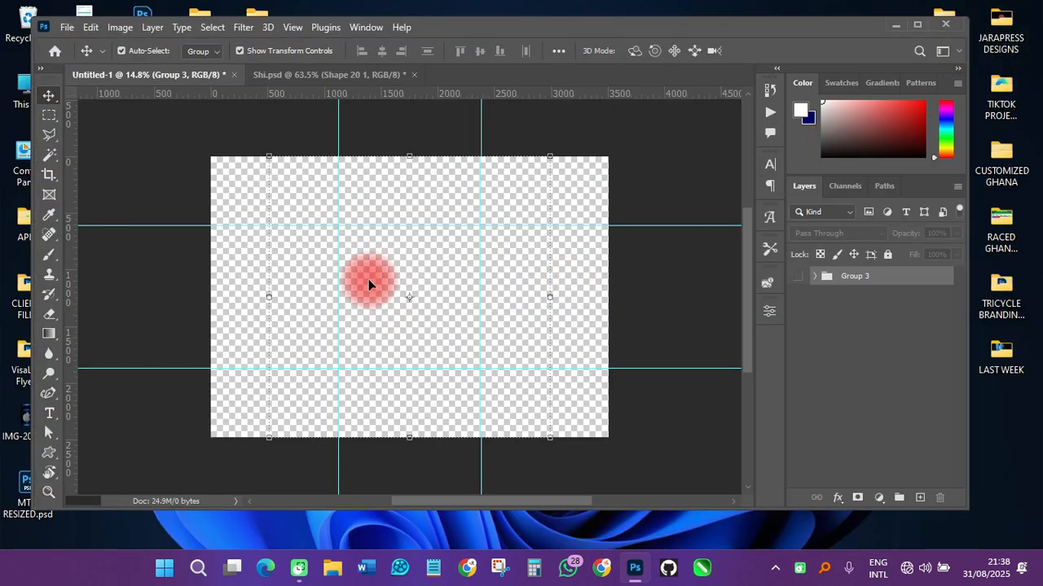
Add a Pattern fill layer above Group 3 using the green, black and white ABM PATTERN
{"action": "left_click", "coordinate": [877, 498]}
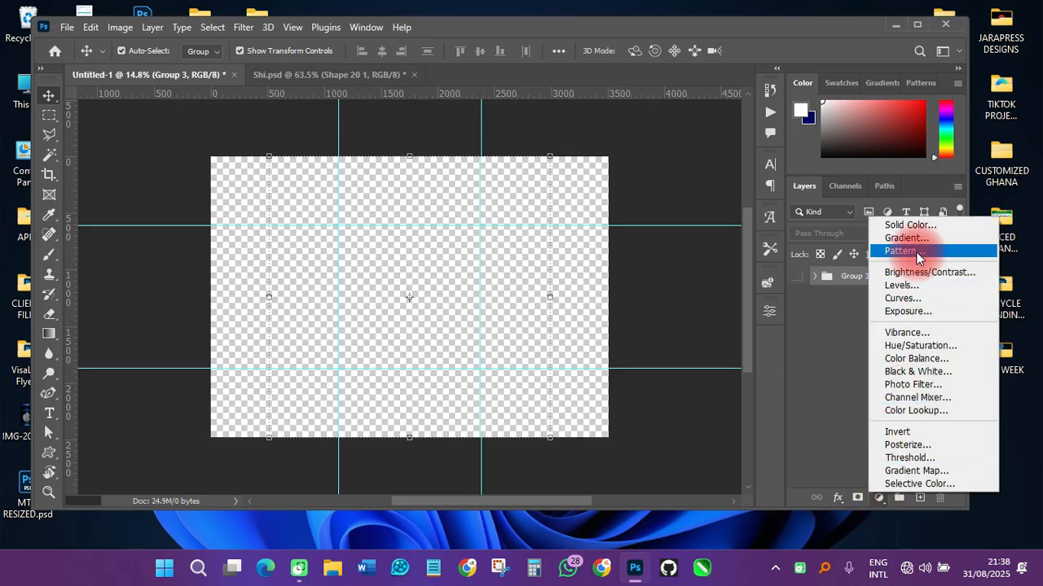
{"action": "left_click", "coordinate": [915, 252]}
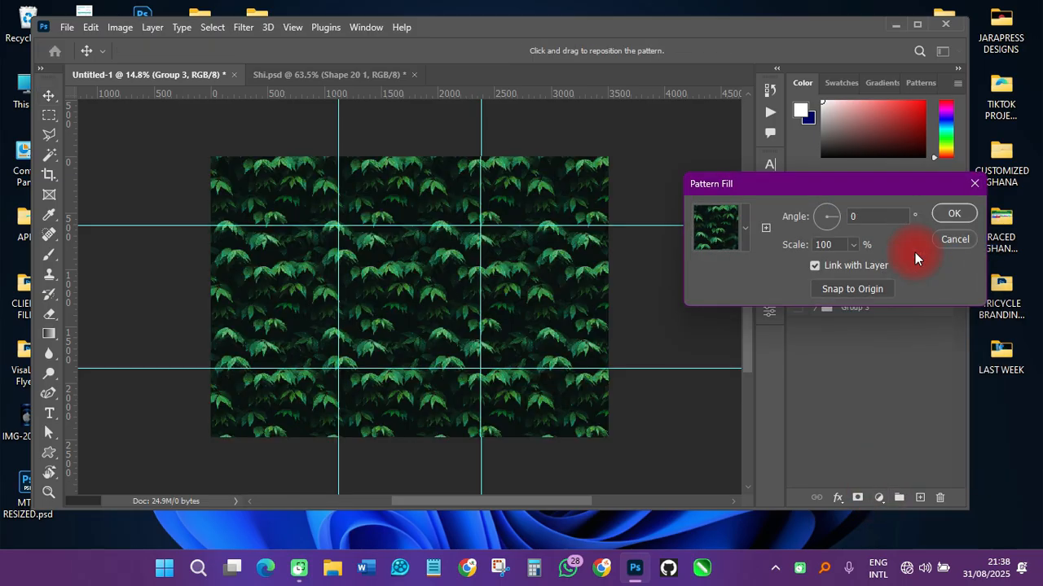
{"action": "left_click", "coordinate": [746, 230]}
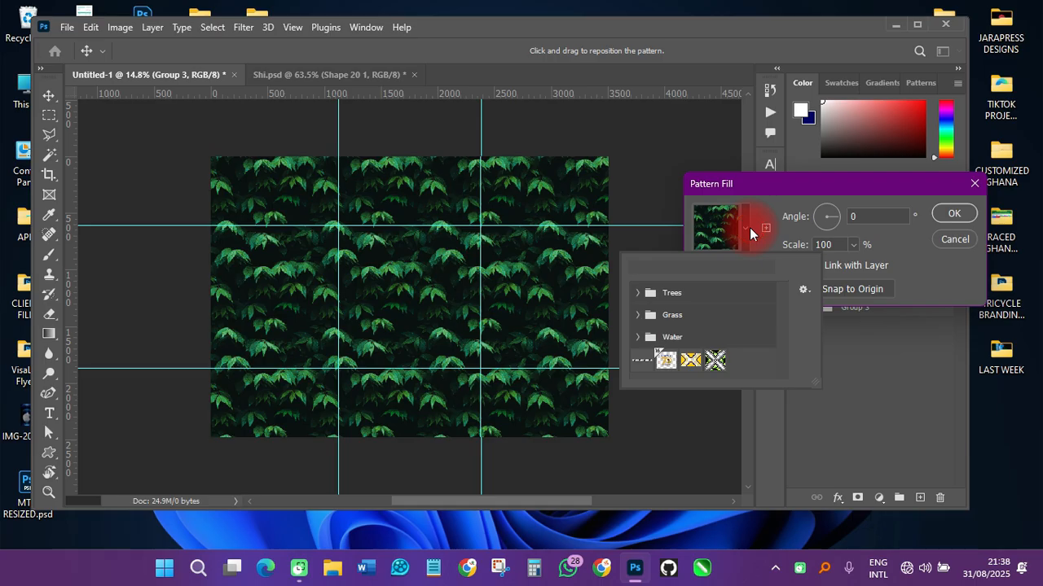
{"action": "left_click", "coordinate": [715, 361]}
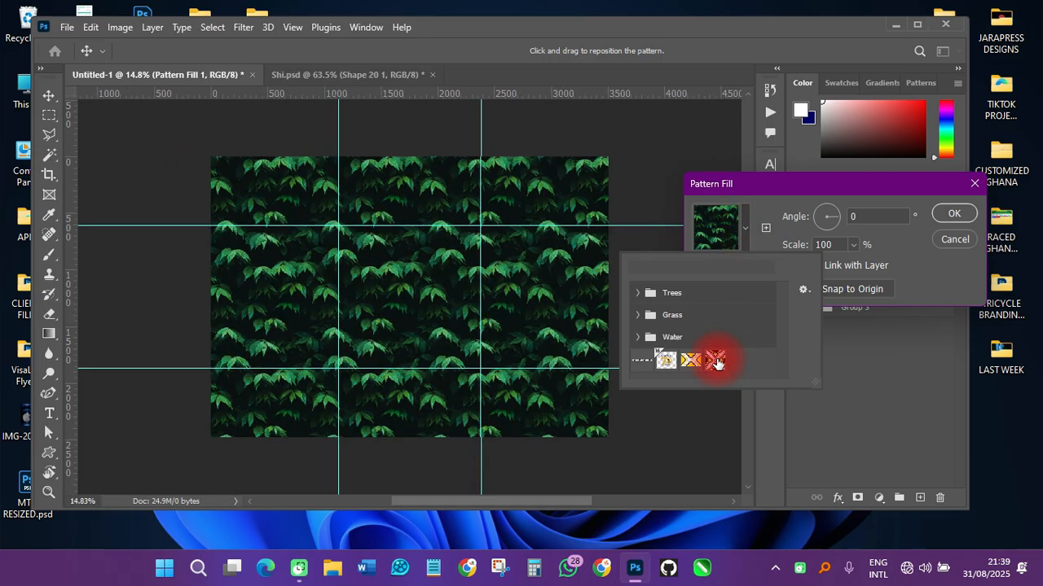
{"action": "left_click", "coordinate": [716, 361]}
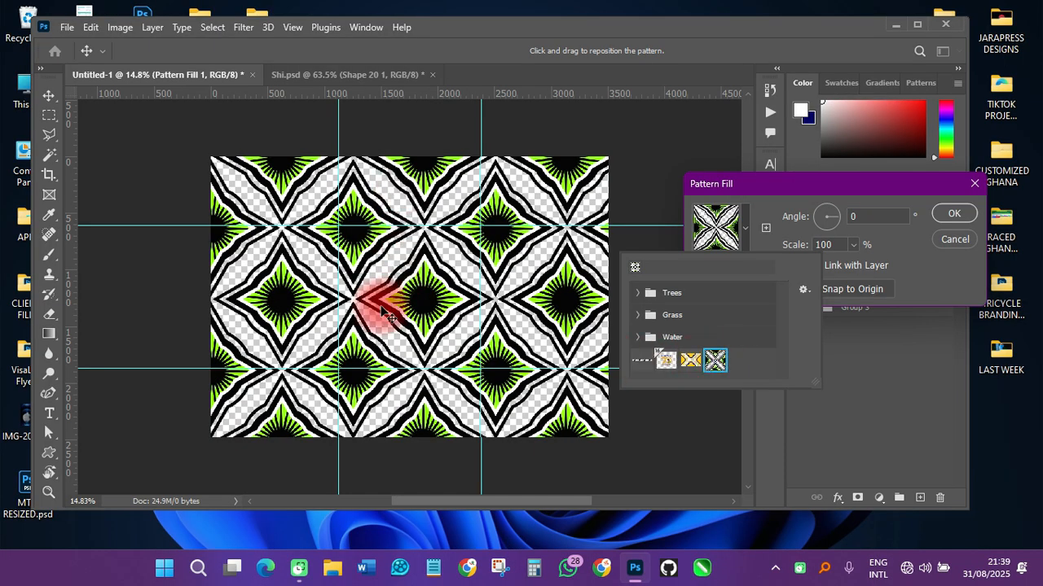
{"action": "left_click", "coordinate": [759, 192]}
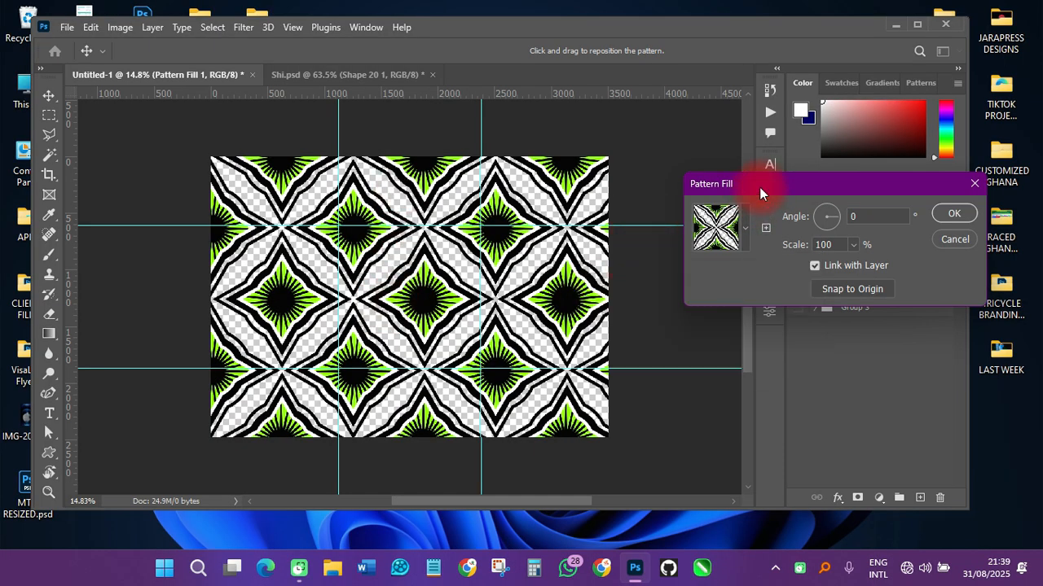
Try the pattern at 30% and 40% scale and apply the fill at 30%
{"action": "left_click", "coordinate": [796, 245]}
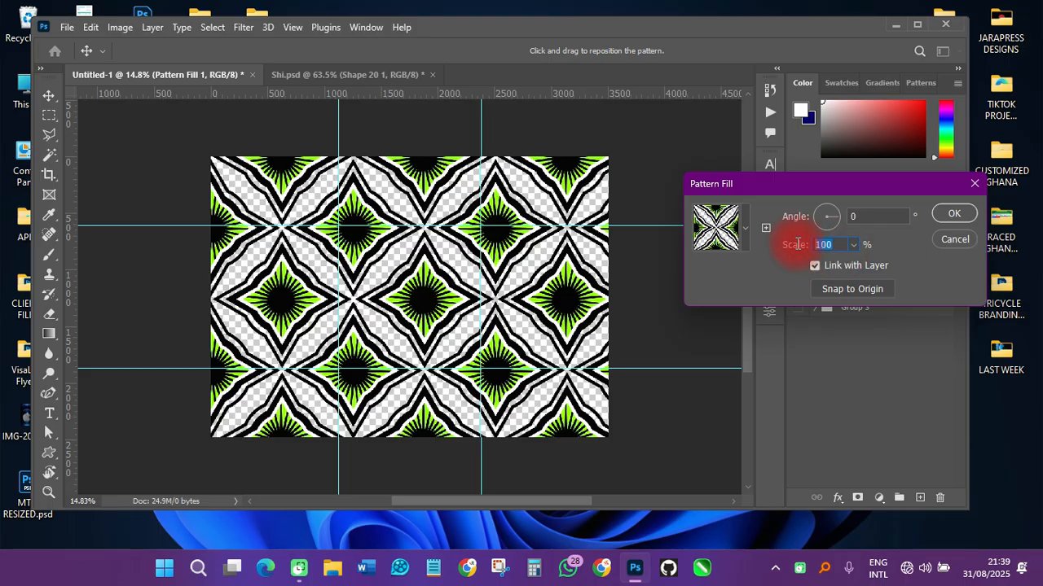
{"action": "type", "text": "30"}
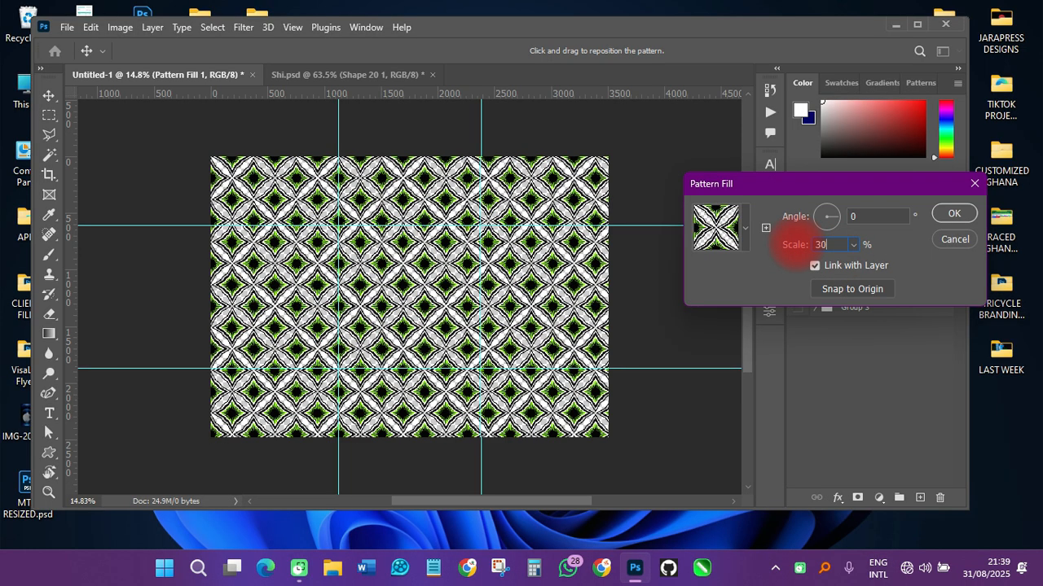
{"action": "left_click", "coordinate": [806, 240]}
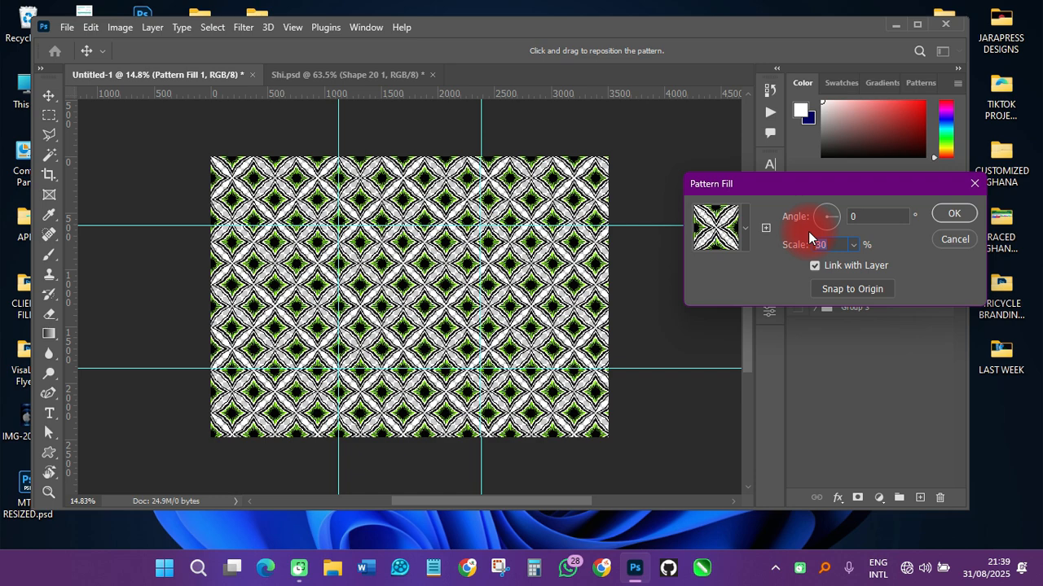
{"action": "type", "text": "40"}
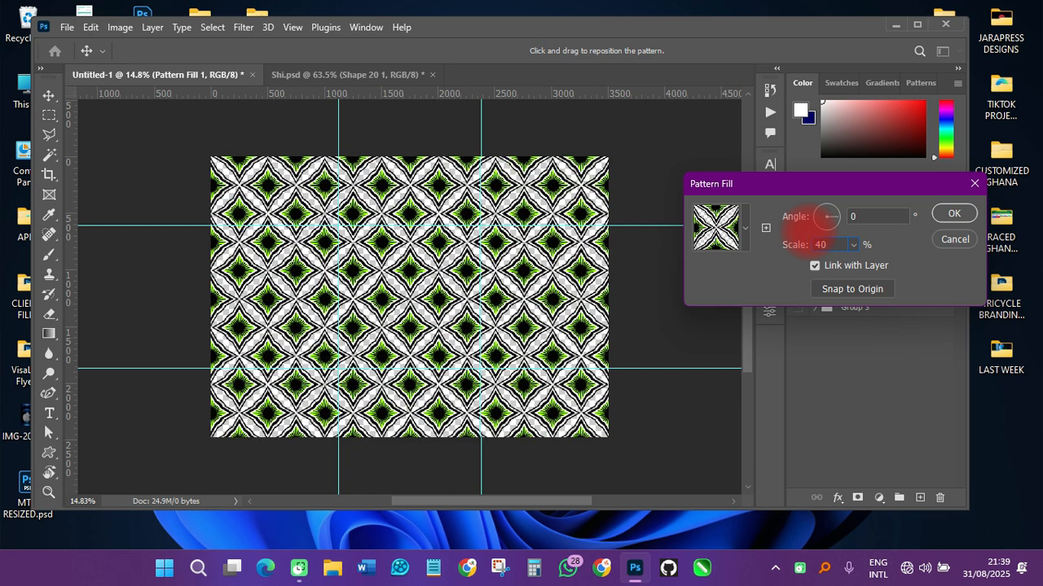
{"action": "left_click_drag", "start_coordinate": [833, 244], "coordinate": [758, 242]}
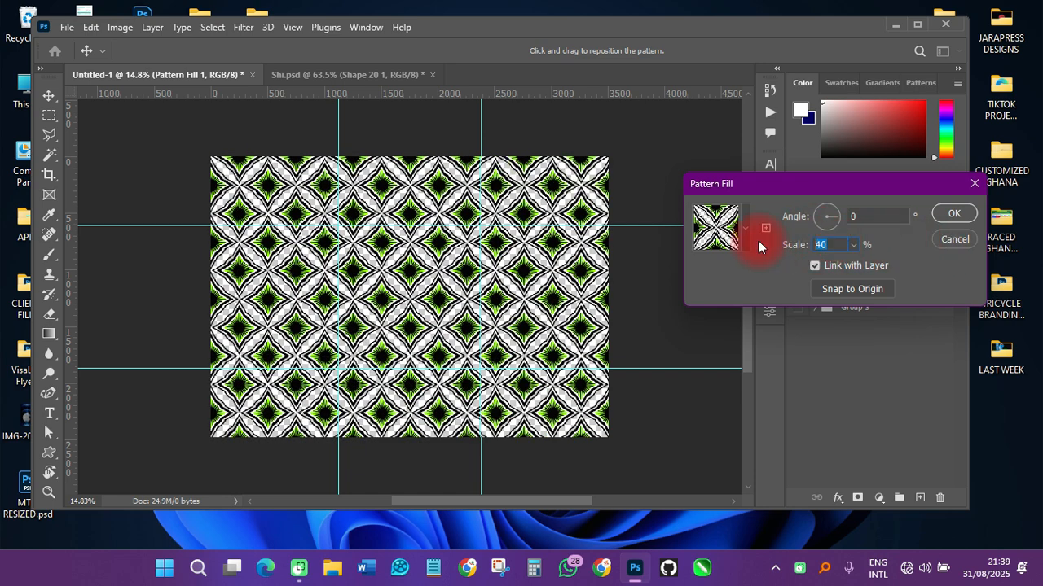
{"action": "type", "text": "30"}
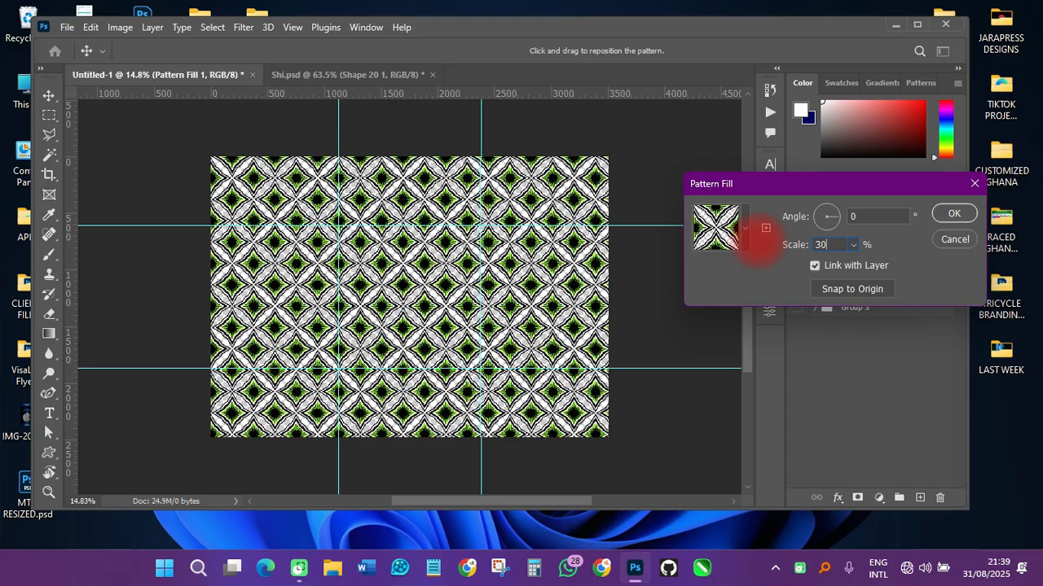
{"action": "left_click", "coordinate": [949, 214]}
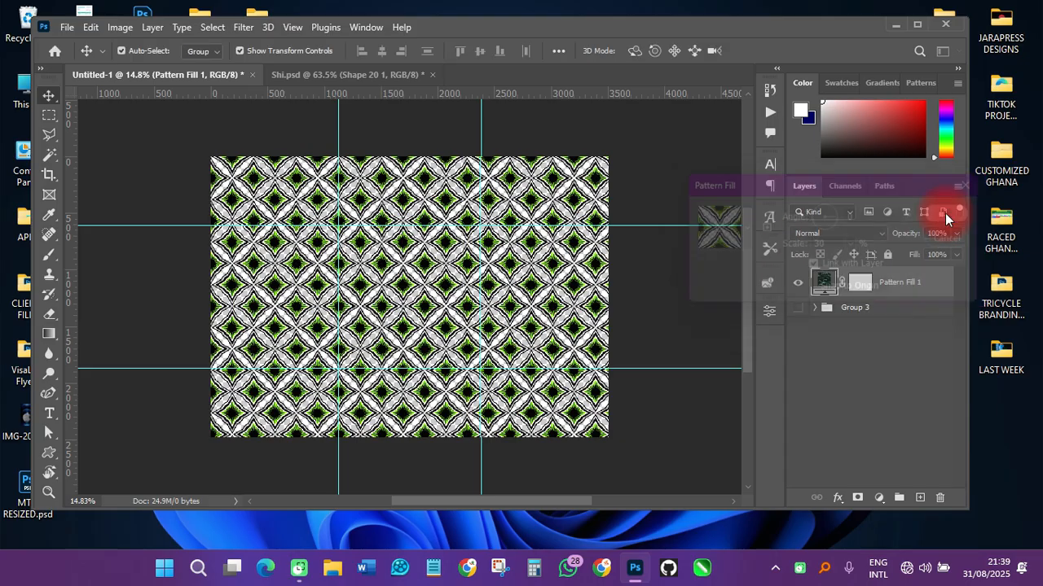
Add a Solid Color fill layer between Group 3 and the pattern fill, choosing yellow (ffff00) as its color
{"action": "left_click", "coordinate": [628, 172]}
{"action": "scroll", "coordinate": [421, 287], "scroll_direction": "up", "scroll_amount": 10}
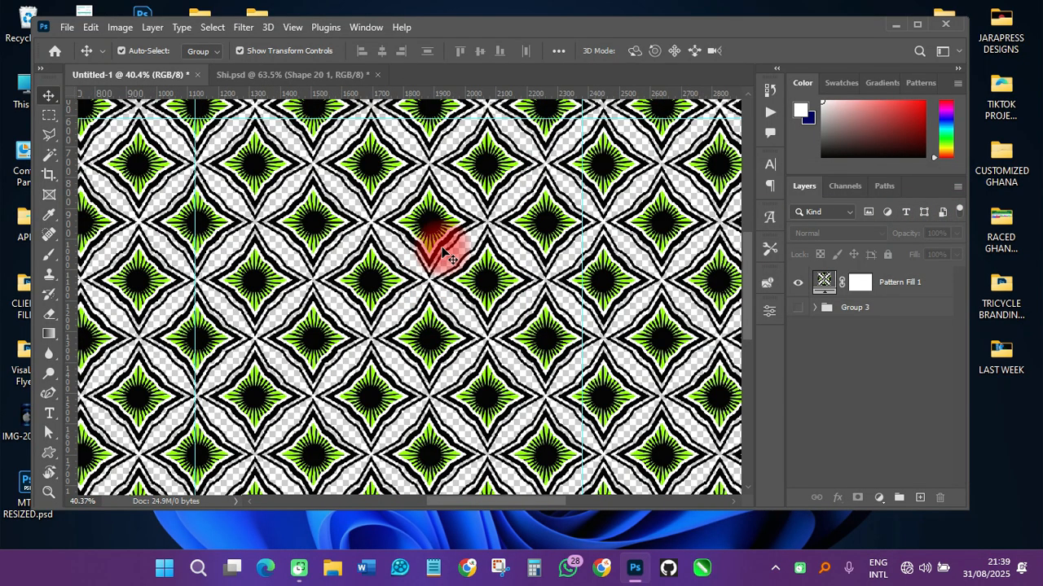
{"action": "scroll", "coordinate": [444, 254], "scroll_direction": "up", "scroll_amount": 4}
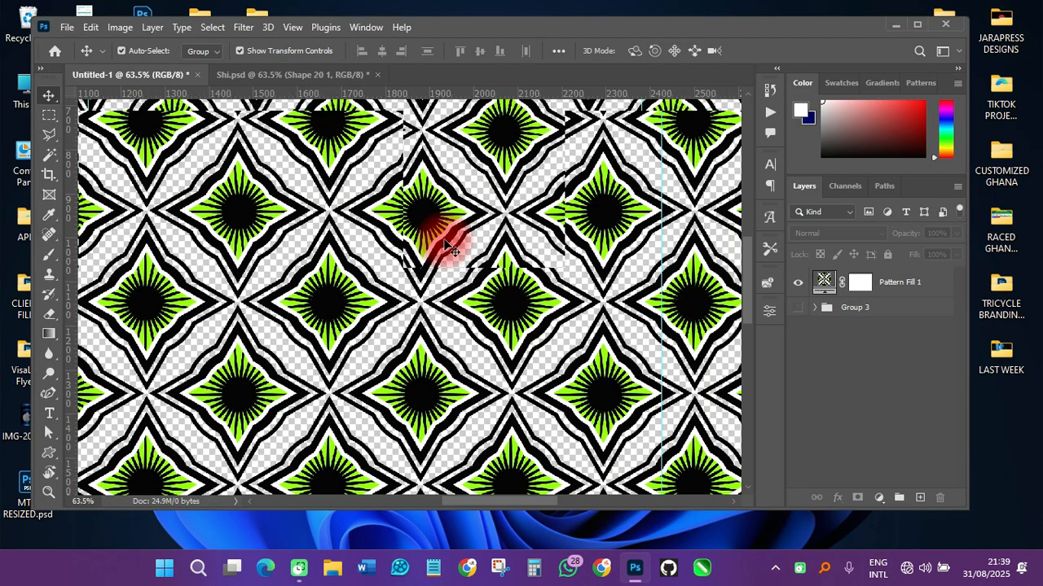
{"action": "scroll", "coordinate": [507, 249], "scroll_direction": "down", "scroll_amount": 9}
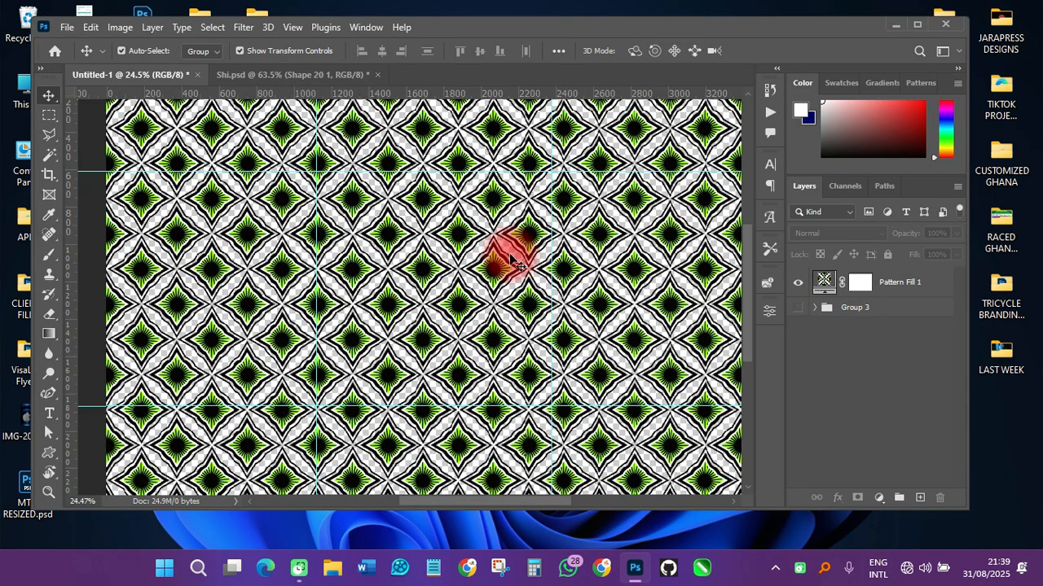
{"action": "scroll", "coordinate": [509, 261], "scroll_direction": "down", "scroll_amount": 2}
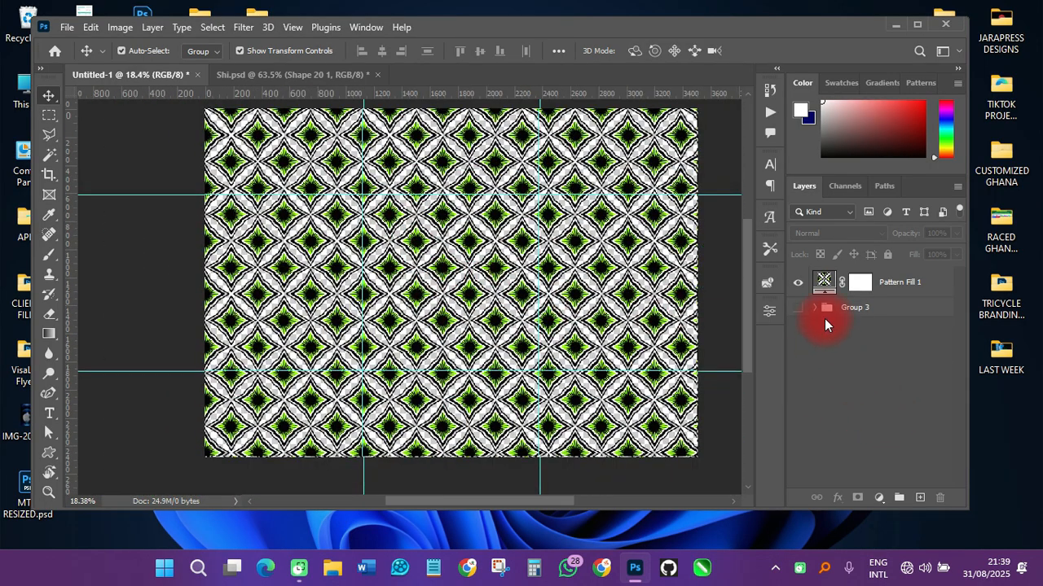
{"action": "left_click", "coordinate": [854, 308]}
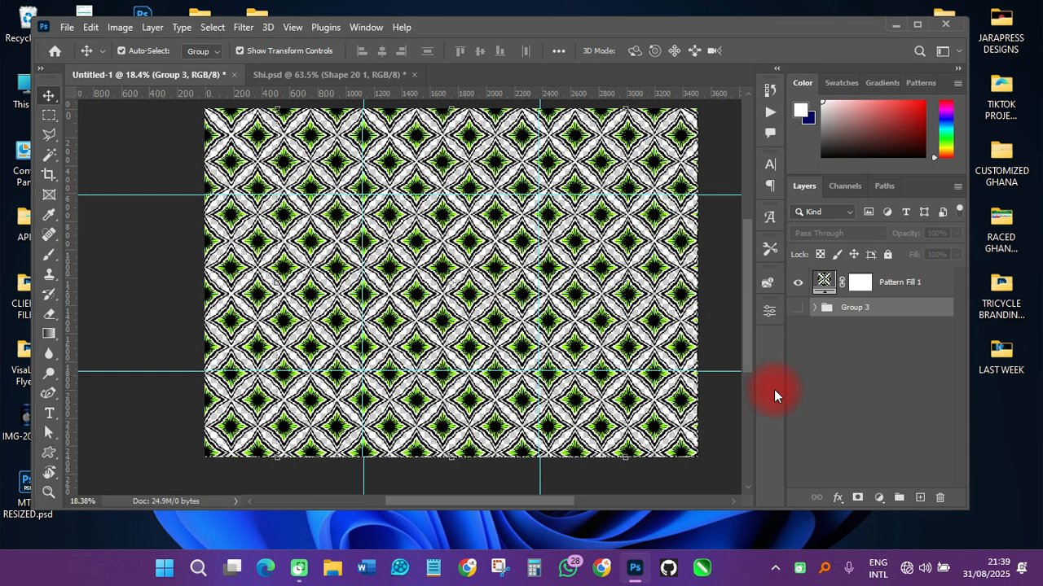
{"action": "left_click", "coordinate": [879, 498]}
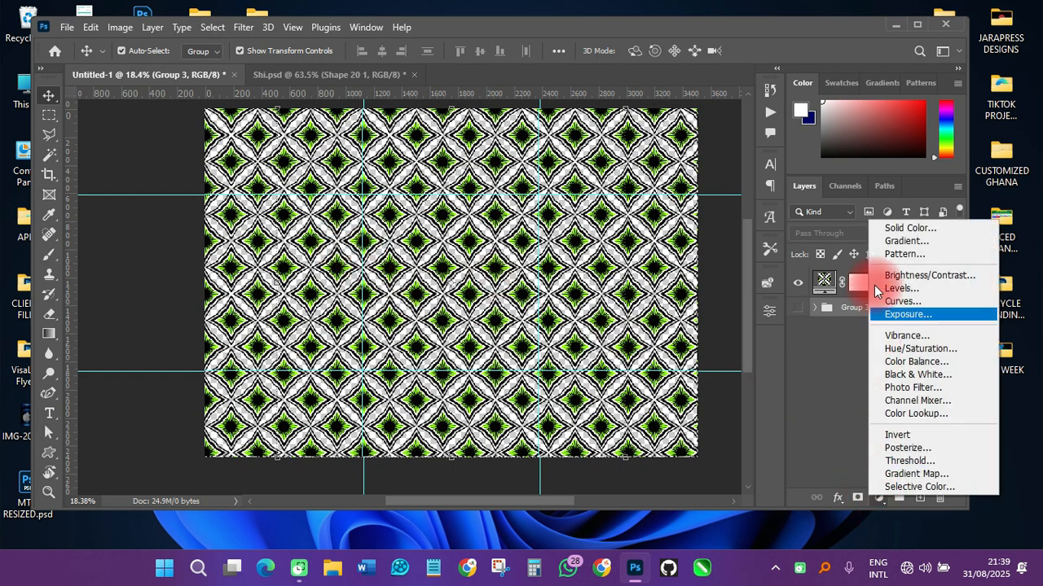
{"action": "left_click", "coordinate": [904, 229]}
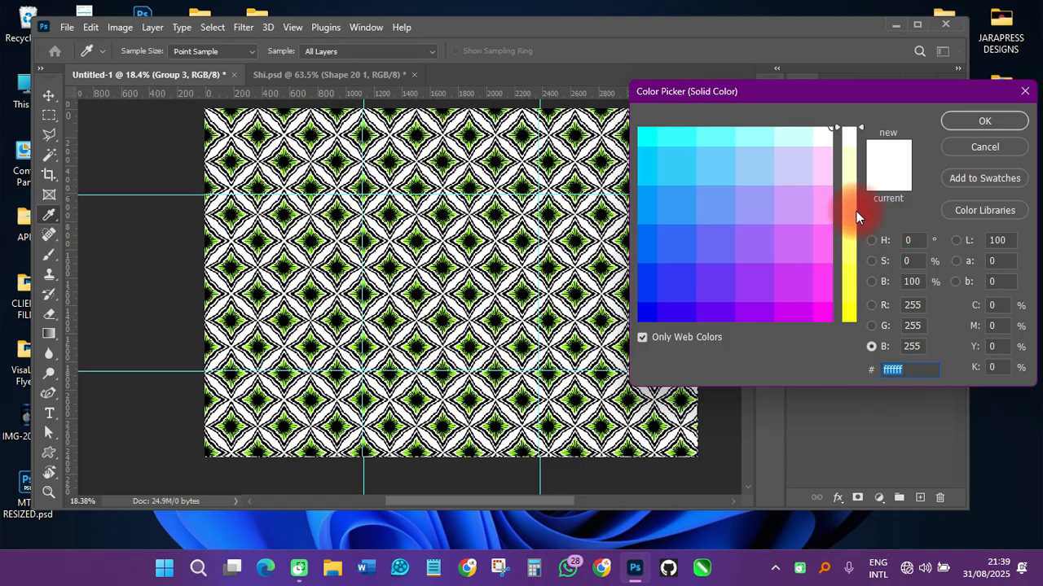
{"action": "left_click", "coordinate": [849, 320]}
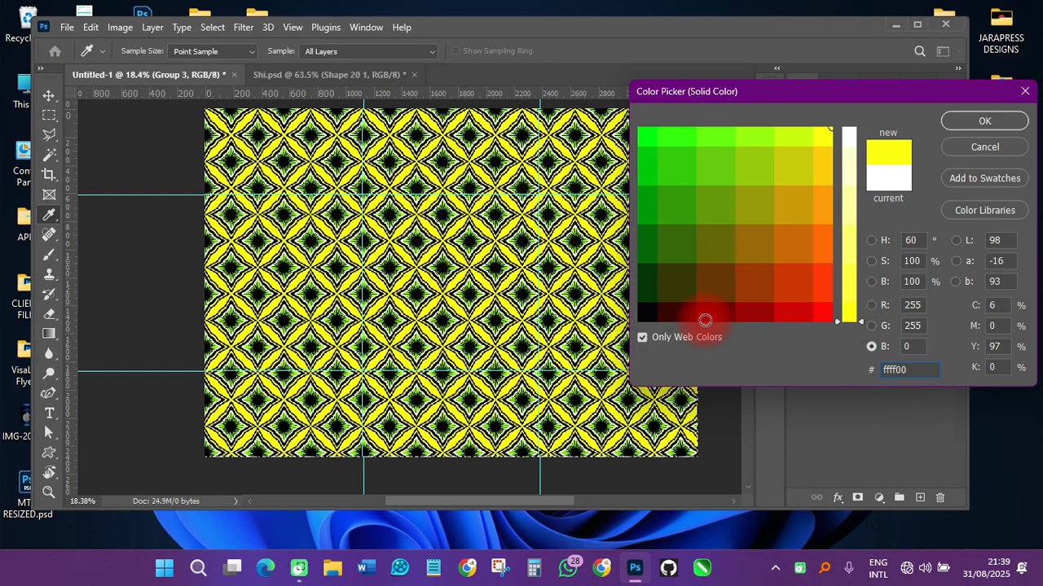
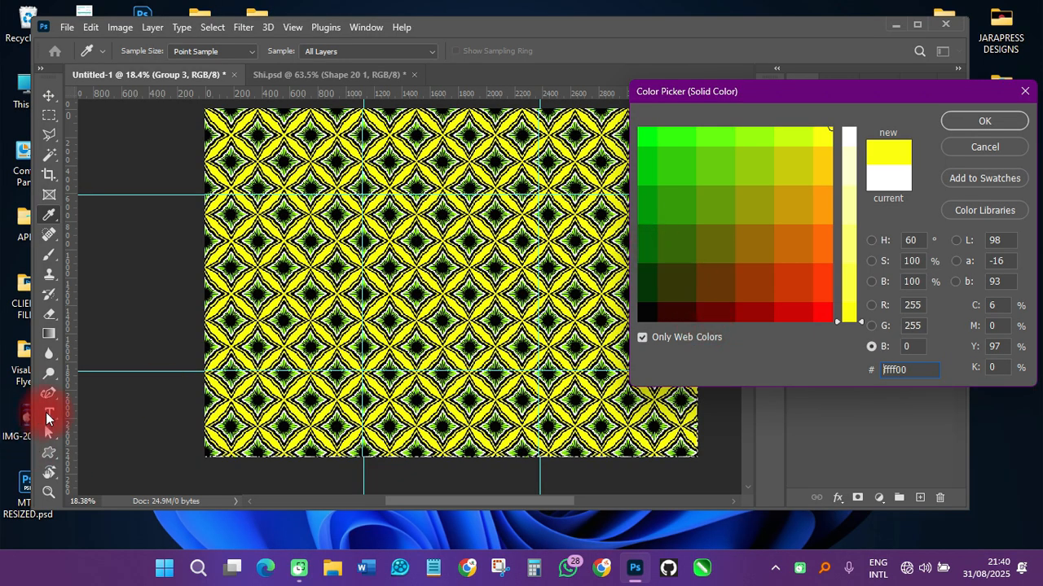
Try black (000000), sampled from the center of a motif, as the background fill color
{"action": "scroll", "coordinate": [383, 189], "scroll_direction": "up", "scroll_amount": 5}
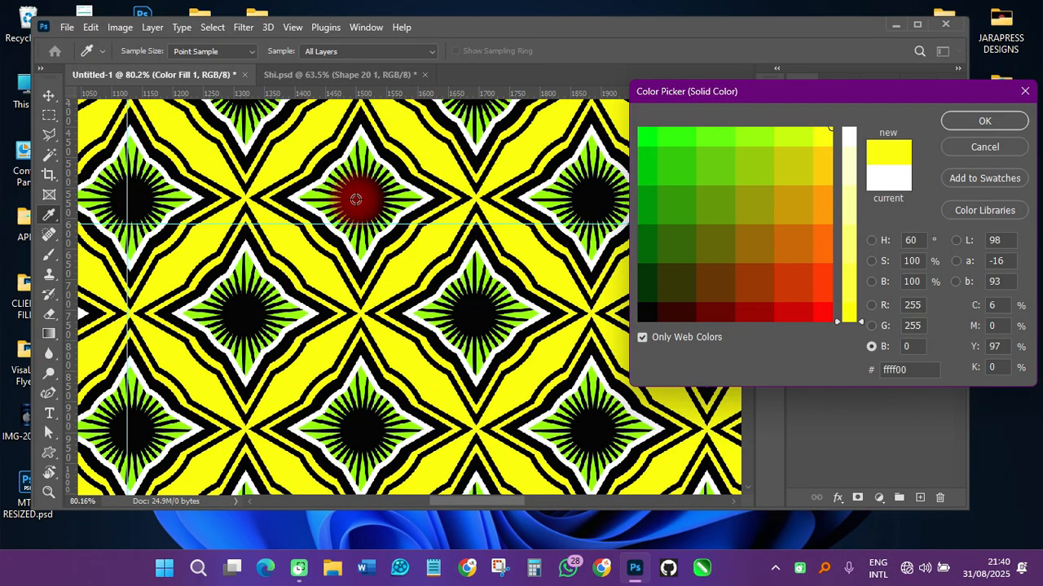
{"action": "left_click", "coordinate": [356, 199]}
{"action": "scroll", "coordinate": [361, 256], "scroll_direction": "down", "scroll_amount": 3}
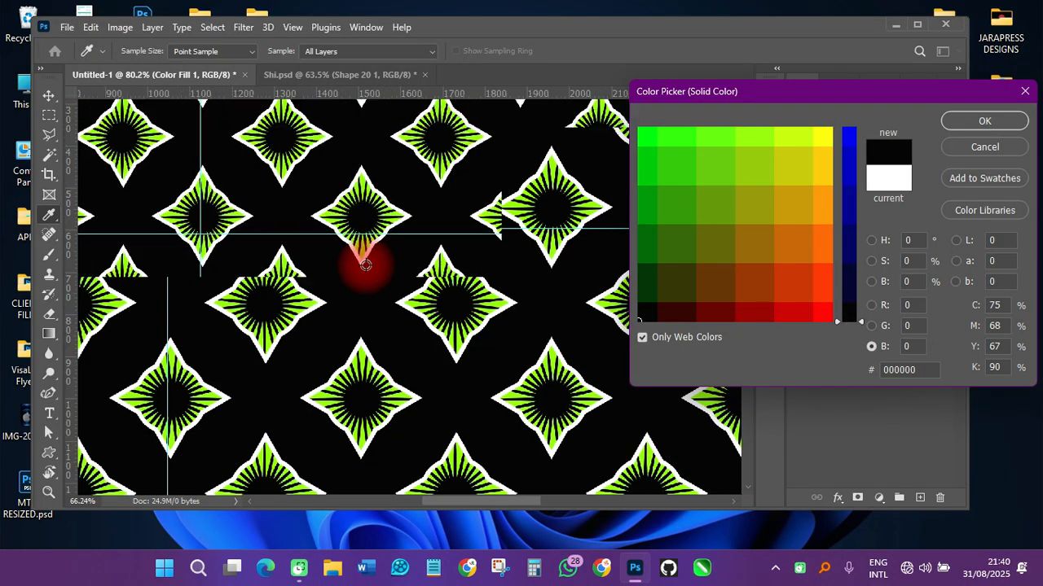
{"action": "scroll", "coordinate": [365, 265], "scroll_direction": "down", "scroll_amount": 4}
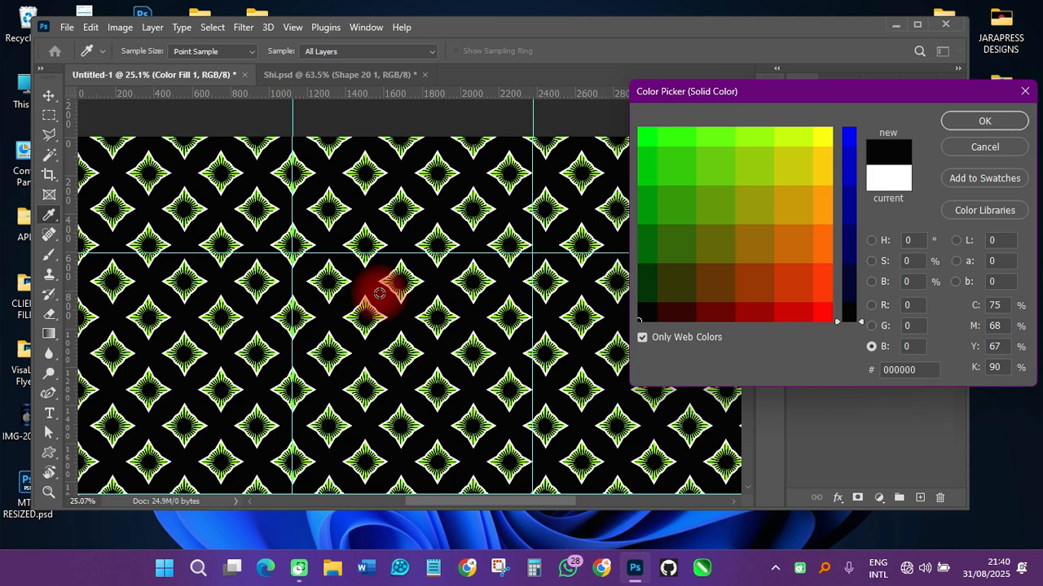
Sample the motif's lime green (99ff00) as the background fill color and apply it
{"action": "scroll", "coordinate": [385, 286], "scroll_direction": "up", "scroll_amount": 4}
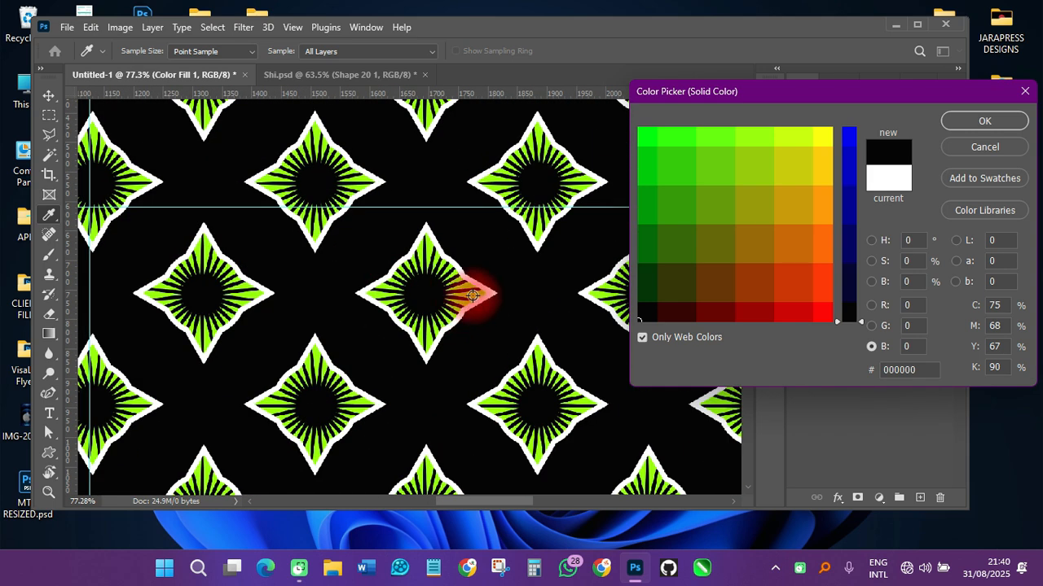
{"action": "left_click", "coordinate": [472, 294]}
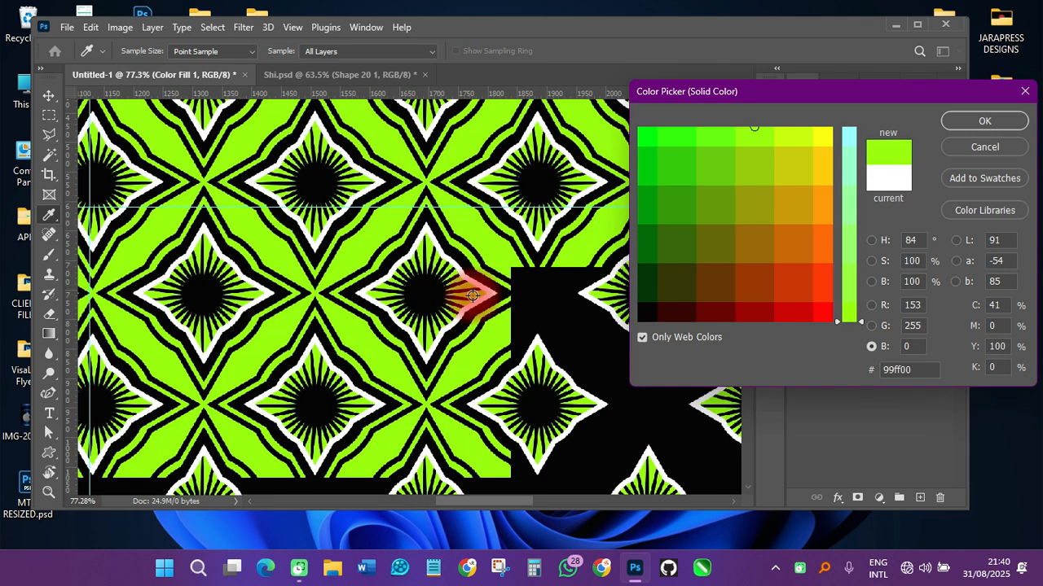
{"action": "left_click", "coordinate": [973, 121]}
{"action": "scroll", "coordinate": [387, 273], "scroll_direction": "down", "scroll_amount": 6}
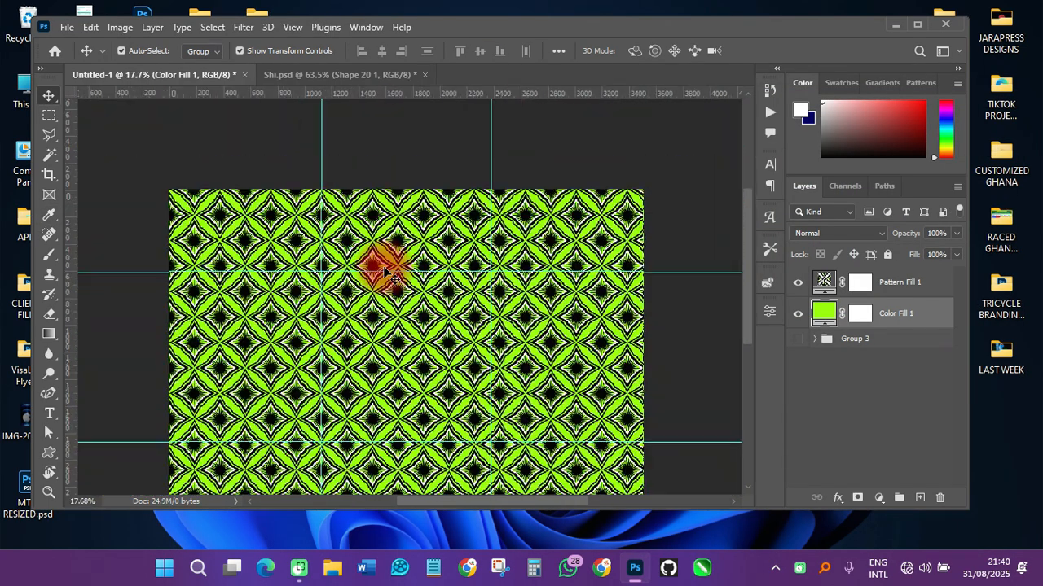
{"action": "scroll", "coordinate": [387, 273], "scroll_direction": "down", "scroll_amount": 1}
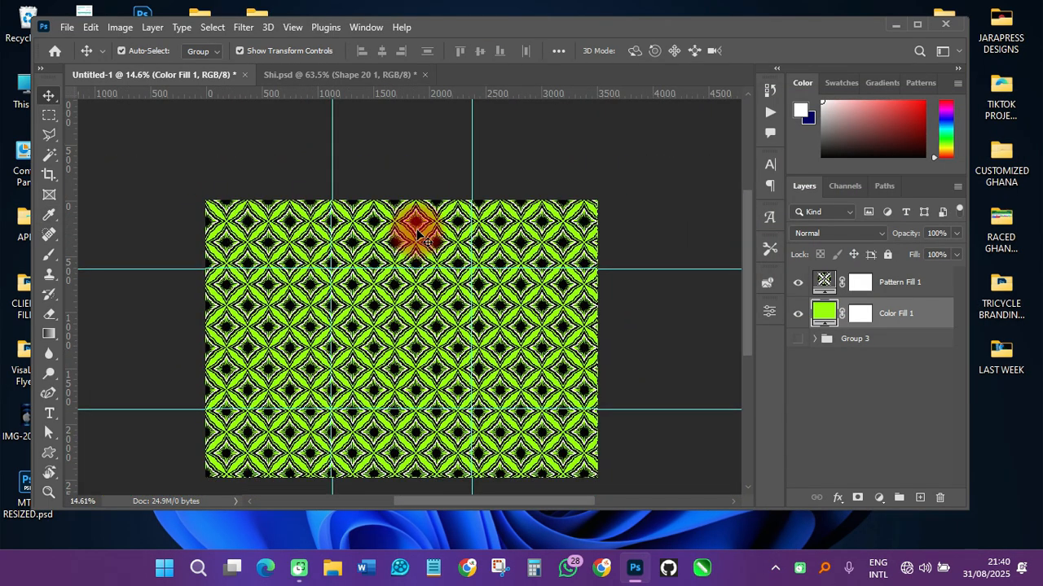
Group the Pattern Fill 1 and Color Fill 1 layers together
{"action": "key", "text": "ctrl+0"}
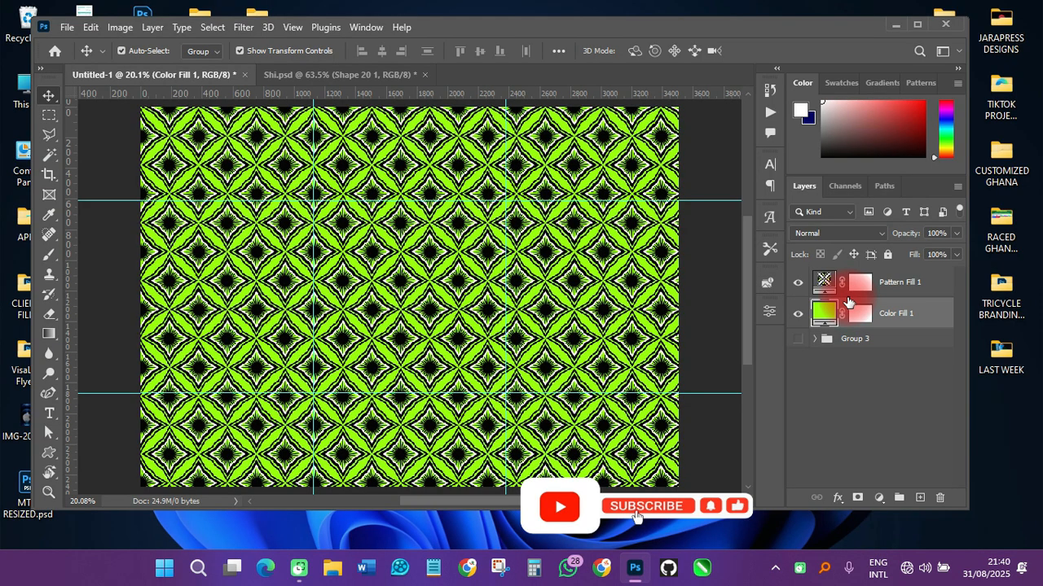
{"action": "left_click", "coordinate": [886, 315]}
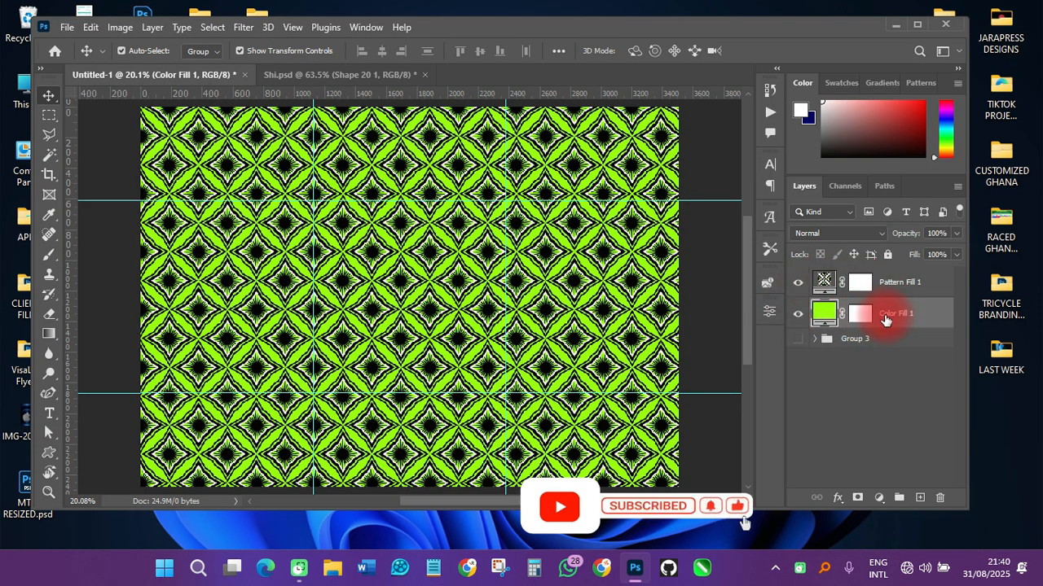
{"action": "left_click", "coordinate": [902, 285], "text": "shift"}
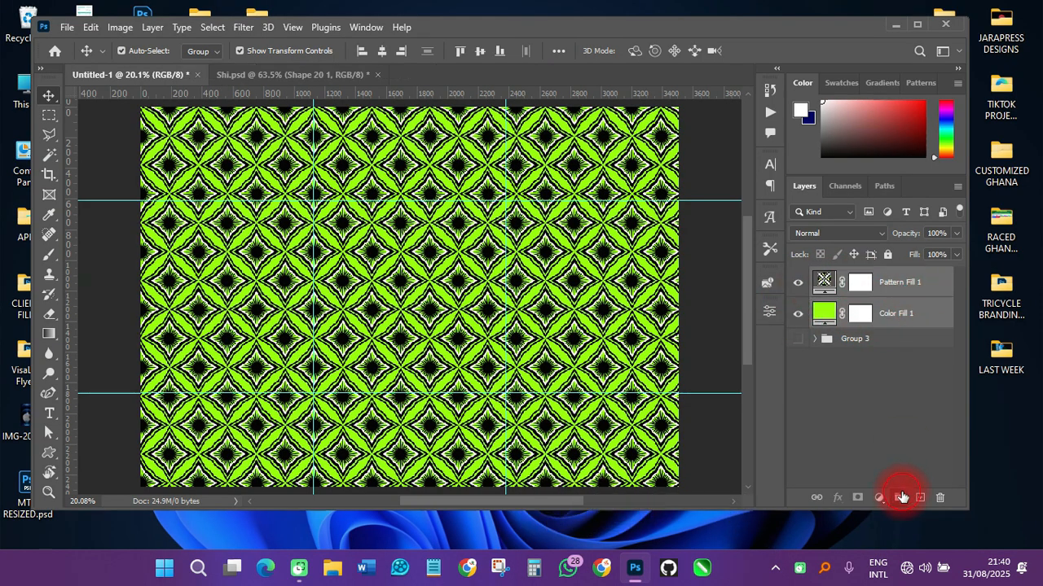
{"action": "left_click", "coordinate": [900, 497]}
{"action": "scroll", "coordinate": [344, 313], "scroll_direction": "down", "scroll_amount": 2}
{"action": "scroll", "coordinate": [344, 313], "scroll_direction": "up", "scroll_amount": 1}
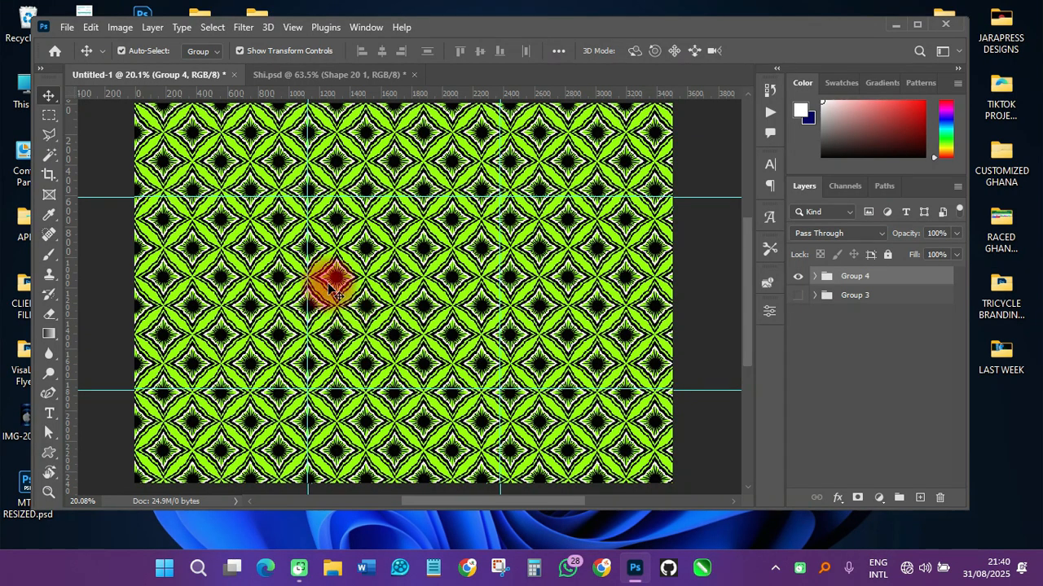
Draw a rectangle about 905 px wide and 252 px high near the upper-left corner of the patterned canvas
{"action": "left_click", "coordinate": [50, 453]}
{"action": "right_click", "coordinate": [50, 453]}
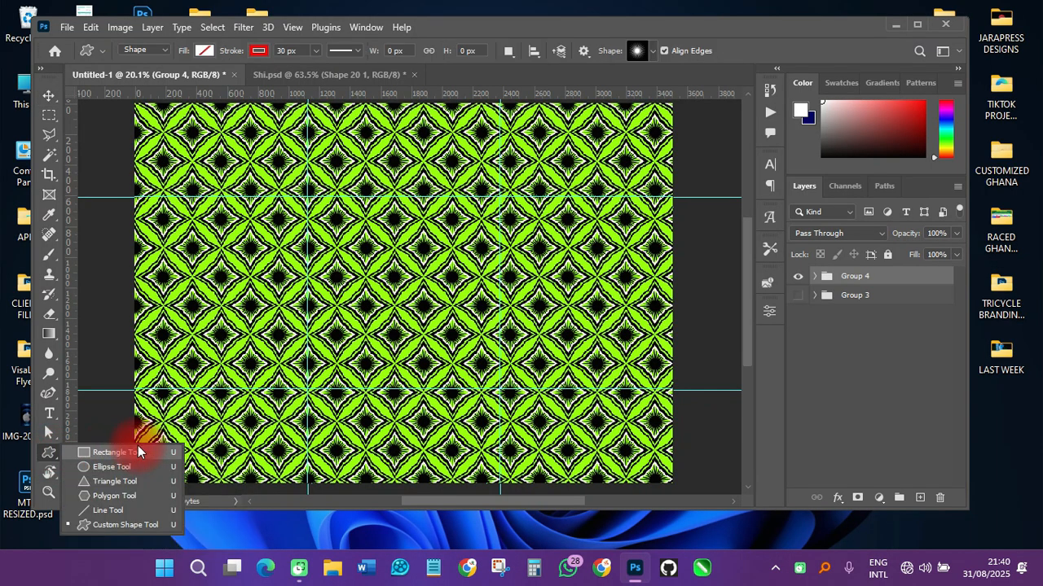
{"action": "left_click", "coordinate": [114, 453]}
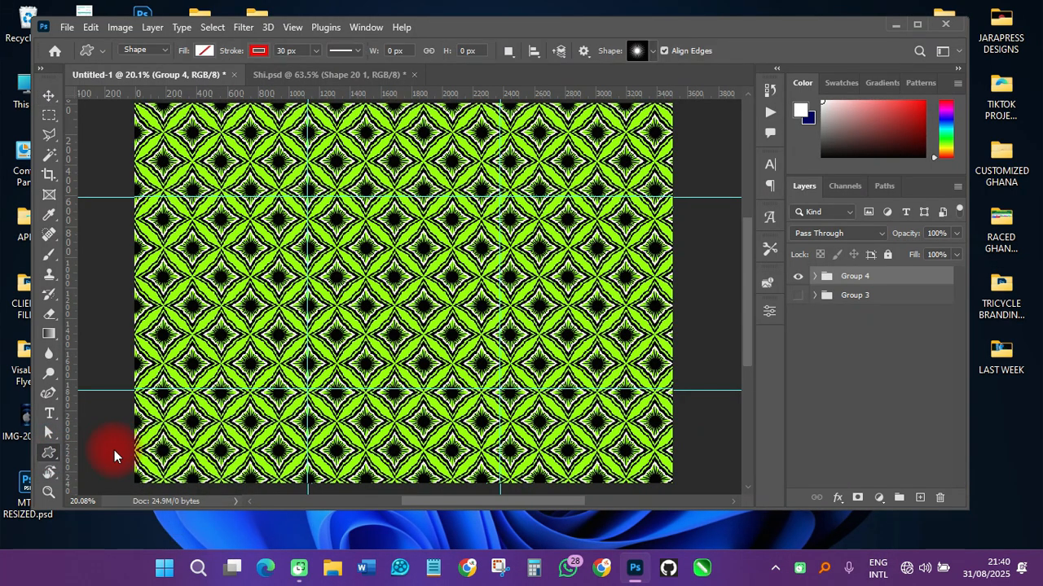
{"action": "left_click_drag", "start_coordinate": [149, 129], "coordinate": [289, 165]}
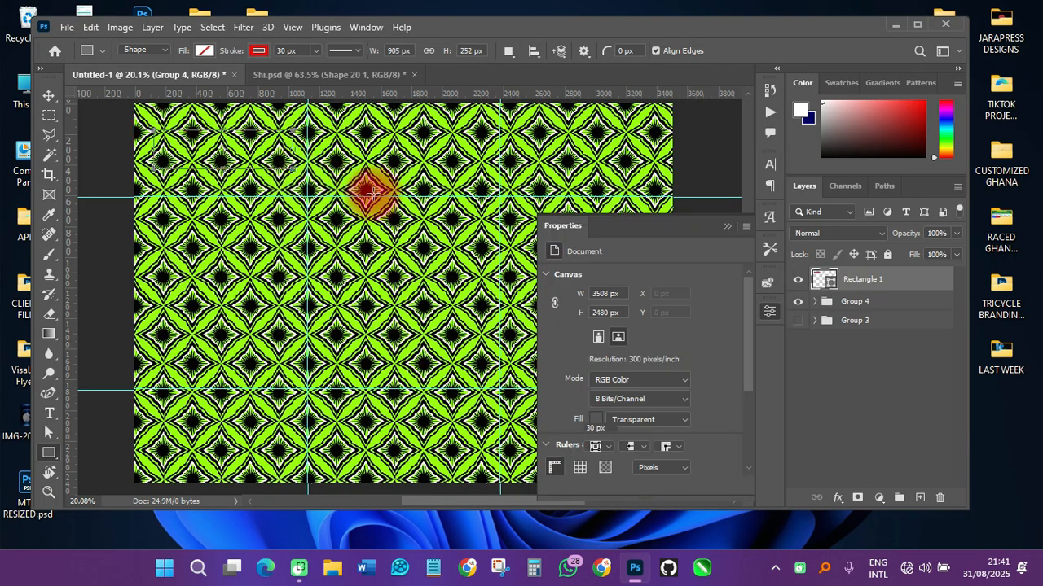
Remove the rectangle's stroke and fill it with the recently used lime green
{"action": "left_click", "coordinate": [252, 51]}
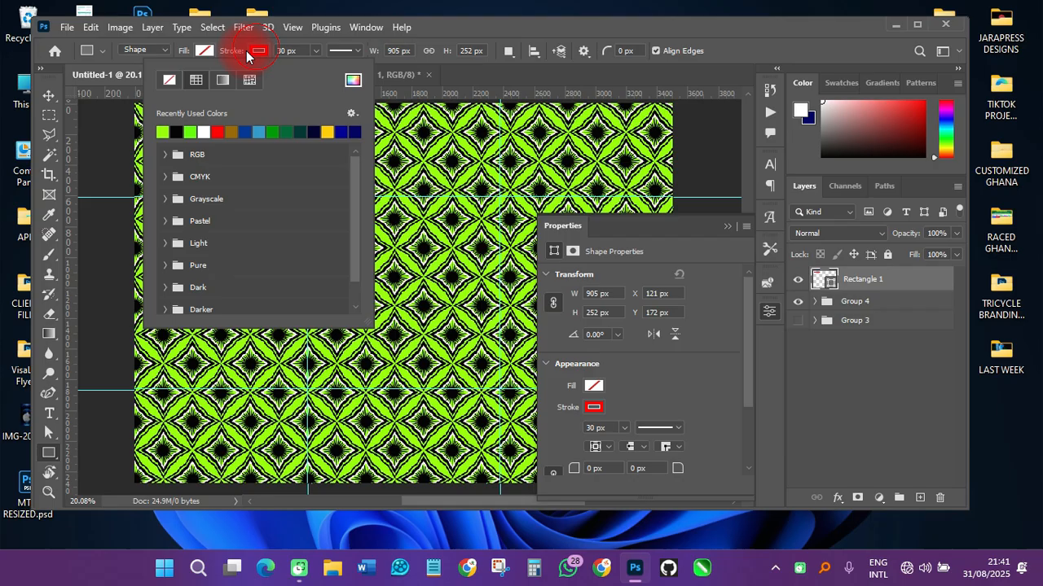
{"action": "left_click", "coordinate": [170, 79]}
{"action": "left_click", "coordinate": [204, 50]}
{"action": "left_click", "coordinate": [109, 130]}
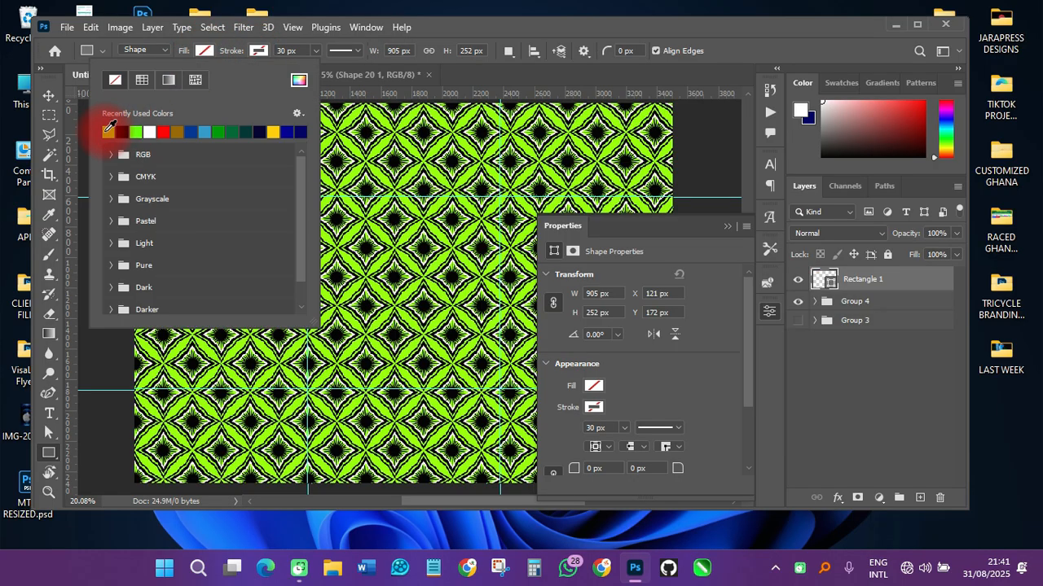
{"action": "left_click", "coordinate": [108, 130]}
{"action": "left_click", "coordinate": [49, 96]}
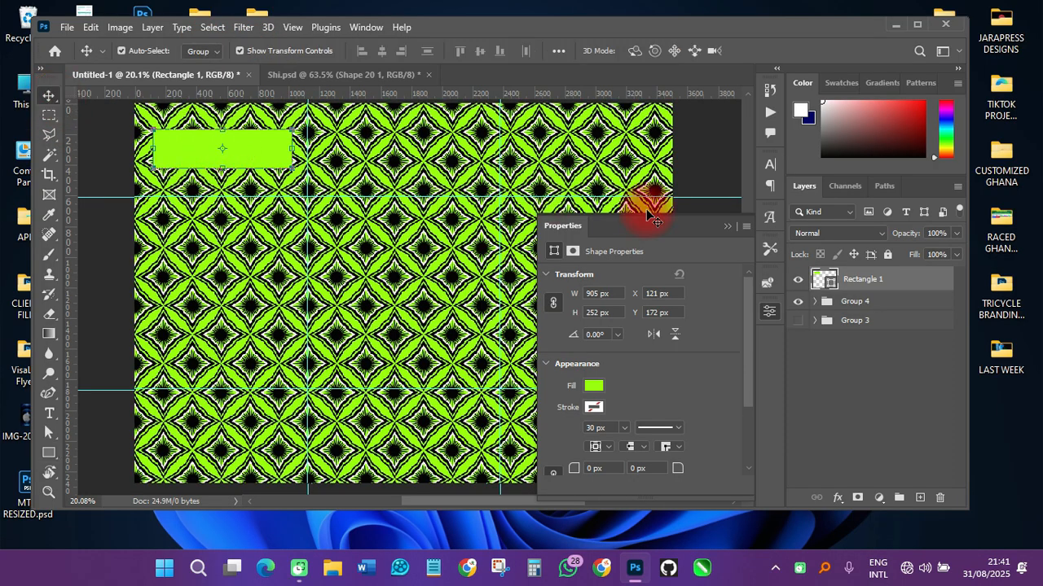
Round the rectangle's corners to the full 126 px radius, making it a pill shape
{"action": "scroll", "coordinate": [281, 139], "scroll_direction": "up", "scroll_amount": 2}
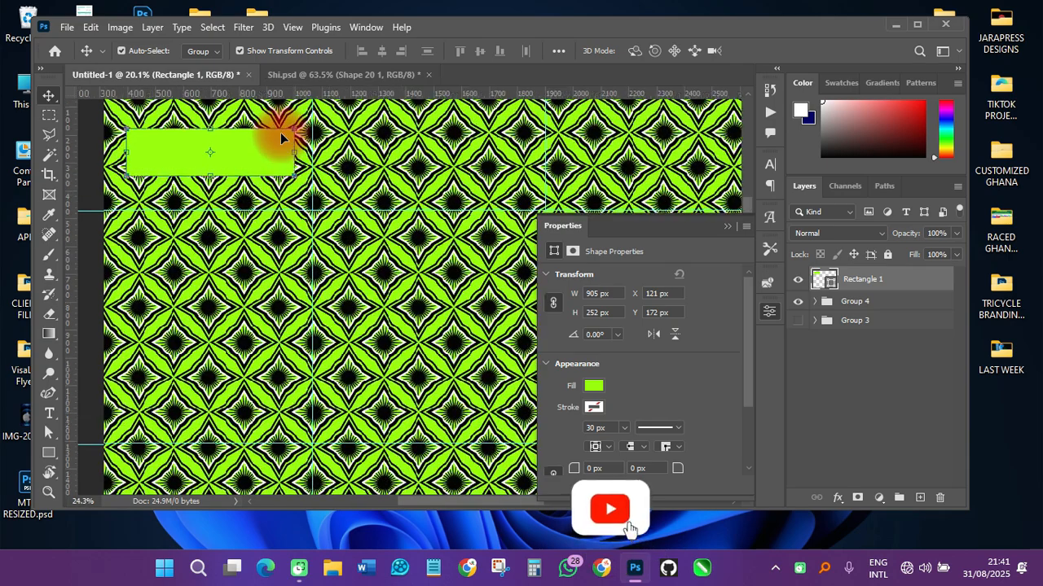
{"action": "scroll", "coordinate": [281, 139], "scroll_direction": "up", "scroll_amount": 5}
{"action": "left_click_drag", "start_coordinate": [291, 144], "coordinate": [207, 166]}
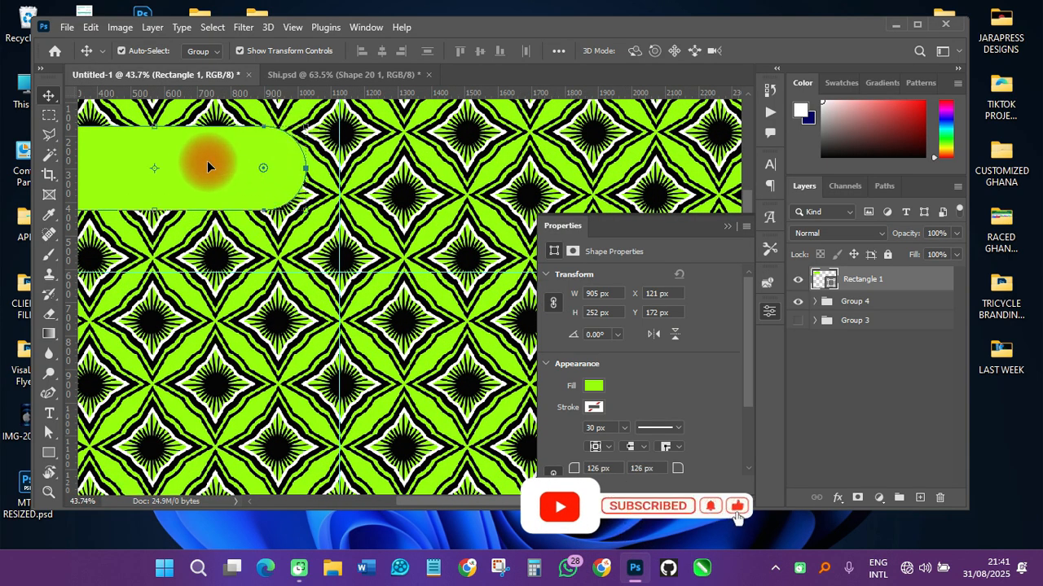
{"action": "left_click", "coordinate": [768, 309]}
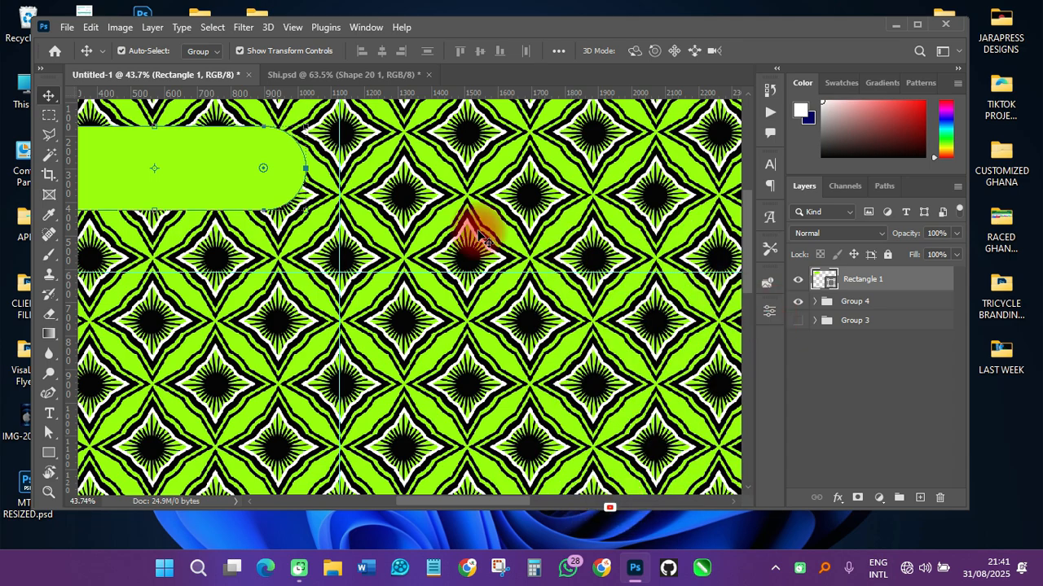
Add a text layer reading "ABM ACADEMY" below the green pill shape
{"action": "scroll", "coordinate": [480, 236], "scroll_direction": "down", "scroll_amount": 6}
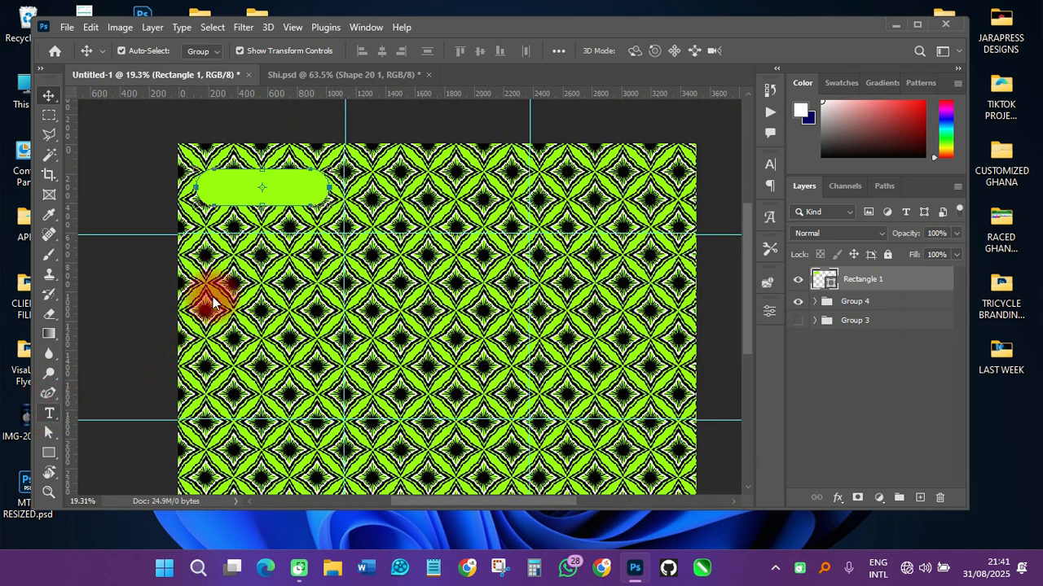
{"action": "key", "text": "t"}
{"action": "left_click", "coordinate": [254, 246]}
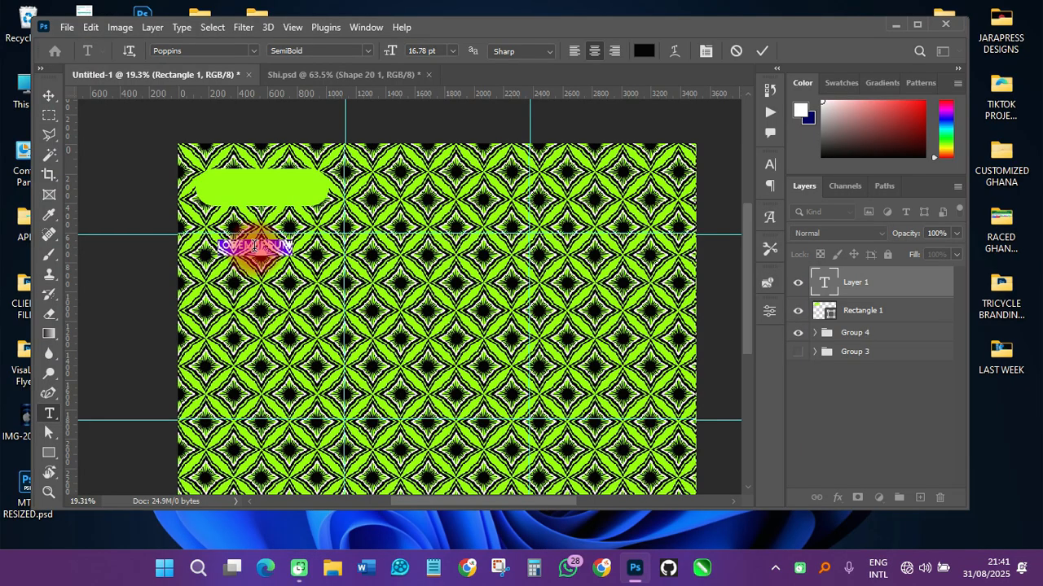
{"action": "key", "text": "BackSpace"}
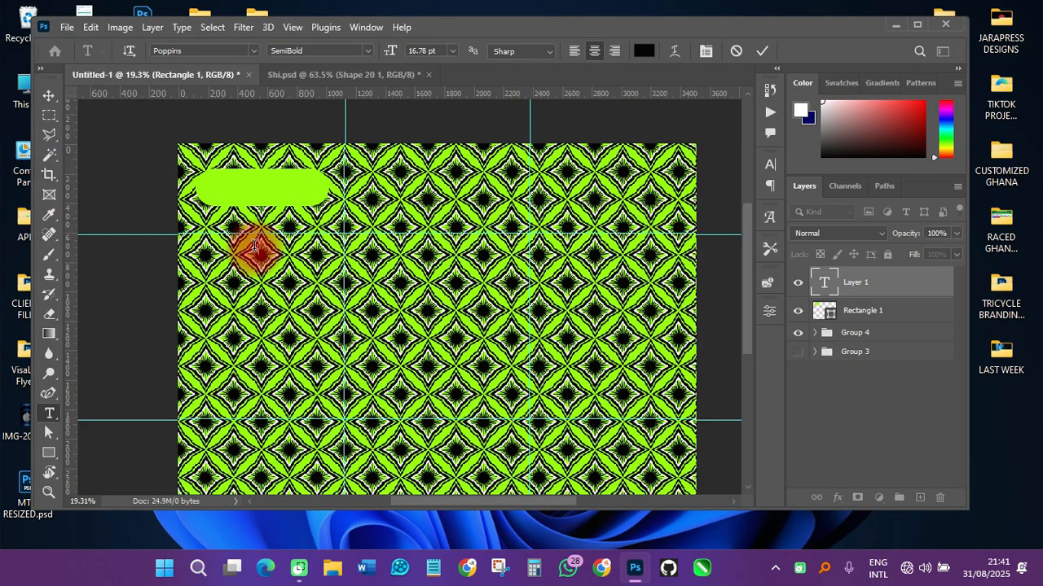
{"action": "type", "text": "ABM USA"}
{"action": "type", "text": "DEMY"}
{"action": "key", "text": "ctrl+Return"}
{"action": "key", "text": "v"}
Maximize the program window and move the ABM ACADEMY text onto the green pill shape
{"action": "left_click", "coordinate": [919, 26]}
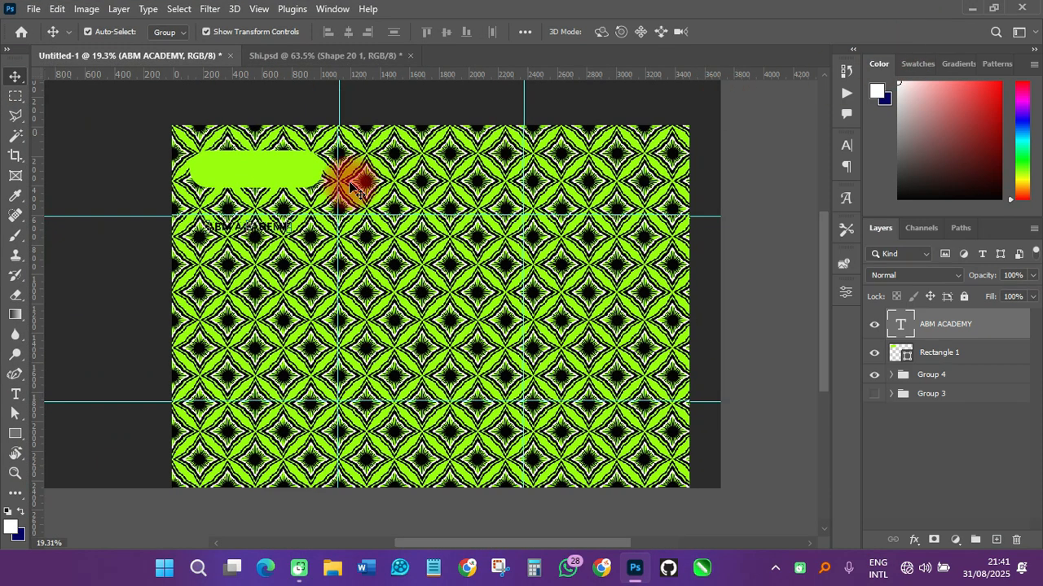
{"action": "left_click_drag", "start_coordinate": [263, 246], "coordinate": [272, 202]}
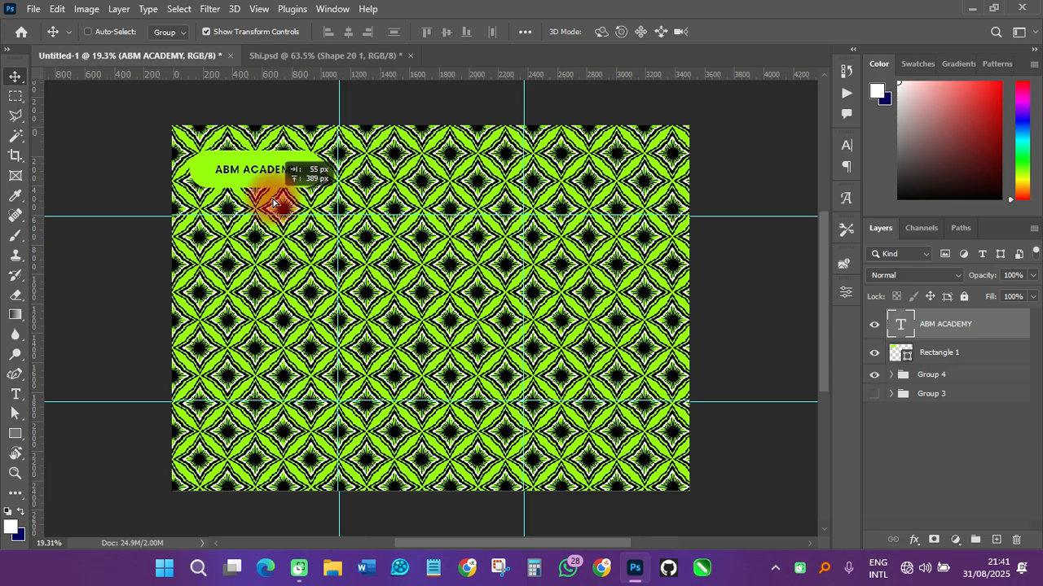
{"action": "left_click_drag", "start_coordinate": [273, 202], "coordinate": [274, 202]}
Set the ABM ACADEMY text to the Black font weight at 24 pt and center it within the pill shape
{"action": "left_click", "coordinate": [844, 151]}
{"action": "left_click", "coordinate": [810, 168]}
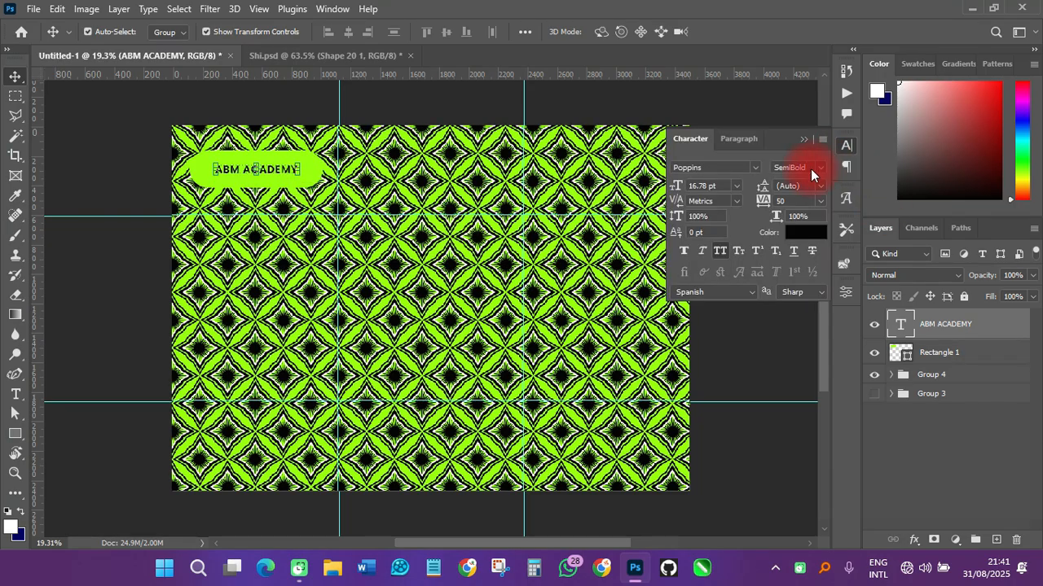
{"action": "left_click", "coordinate": [803, 377]}
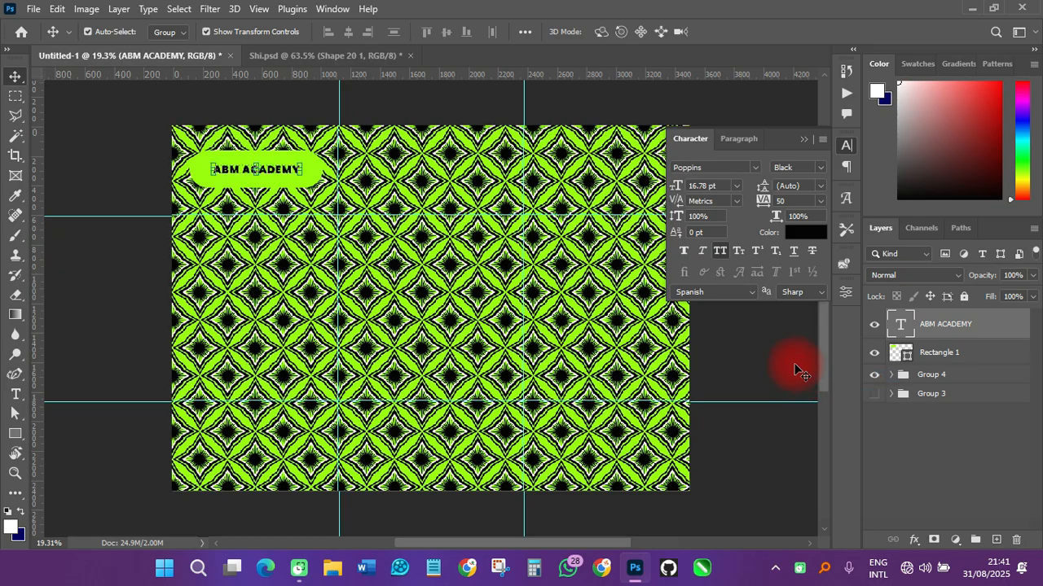
{"action": "left_click", "coordinate": [728, 184]}
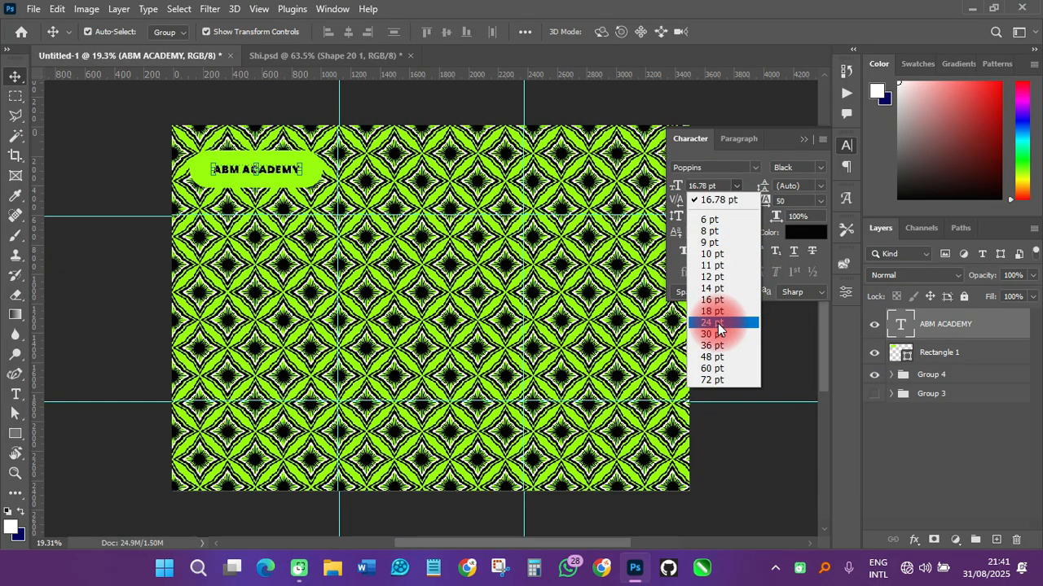
{"action": "left_click", "coordinate": [719, 318]}
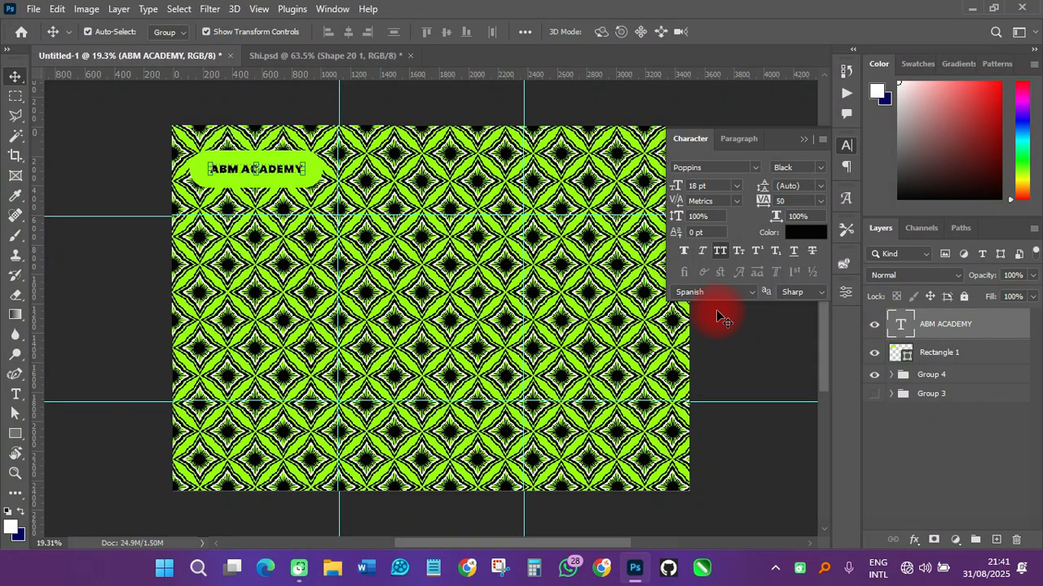
{"action": "left_click", "coordinate": [735, 186]}
{"action": "scroll", "coordinate": [279, 187], "scroll_direction": "up", "scroll_amount": 5}
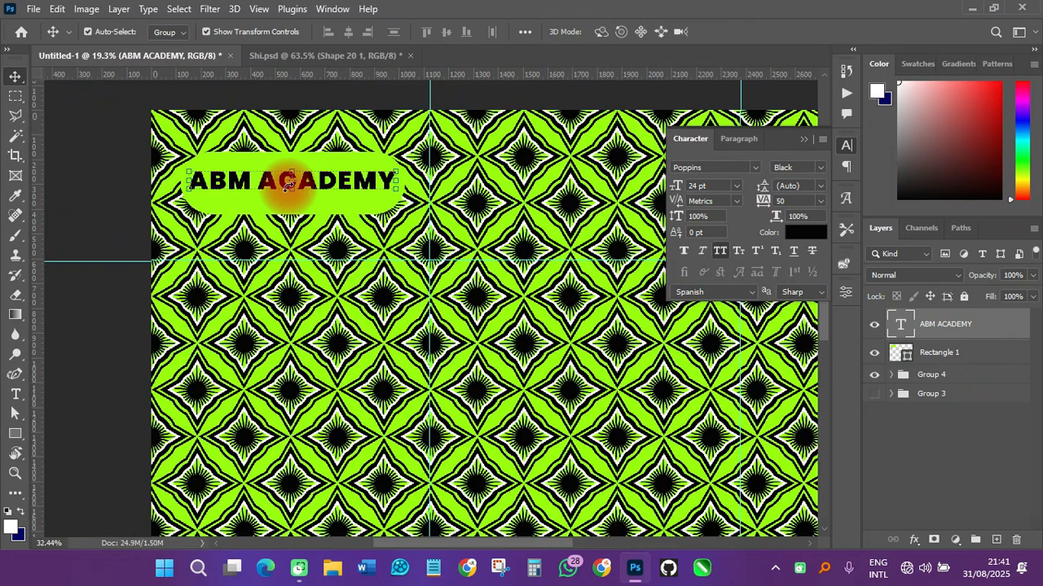
{"action": "left_click_drag", "start_coordinate": [345, 178], "coordinate": [339, 186]}
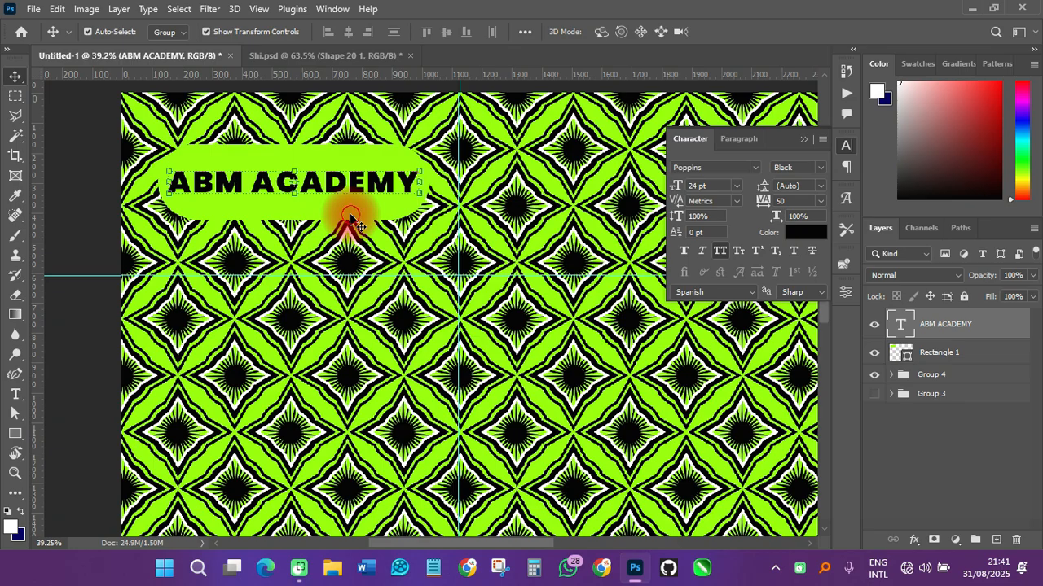
Add a black stroke around the pill-shaped rectangle
{"action": "left_click", "coordinate": [350, 218]}
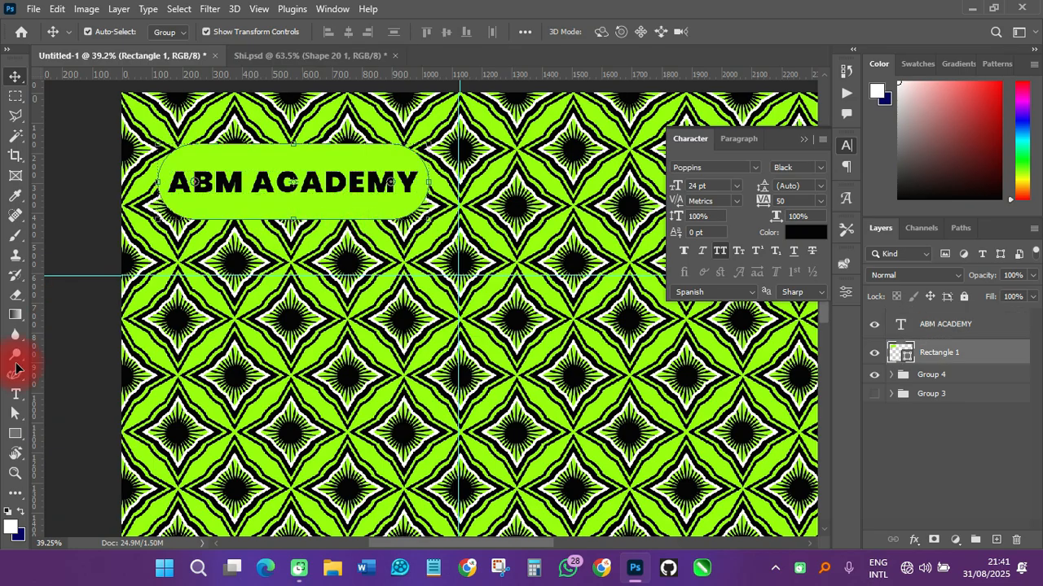
{"action": "left_click", "coordinate": [11, 440]}
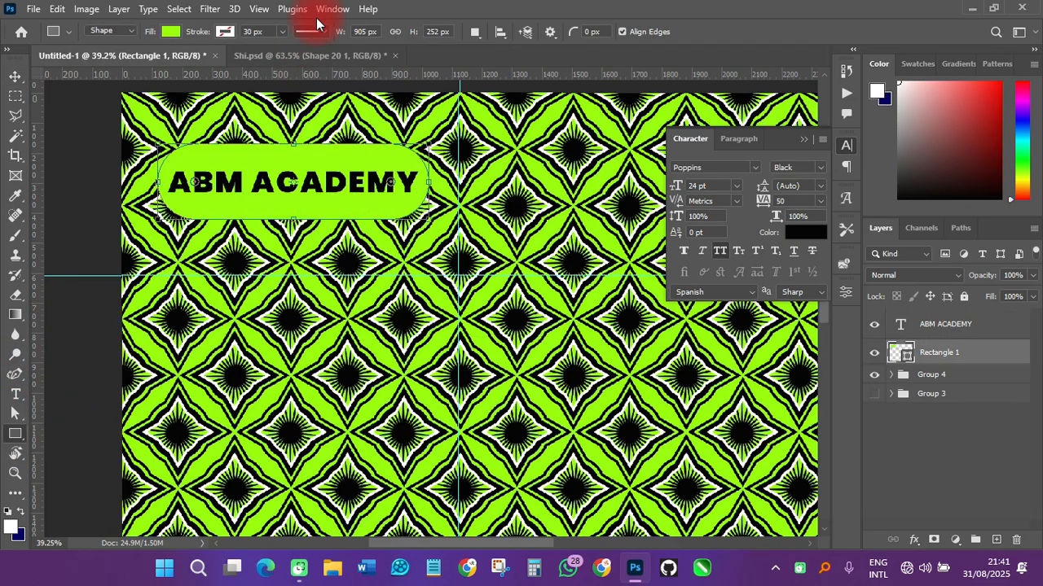
{"action": "left_click", "coordinate": [225, 31]}
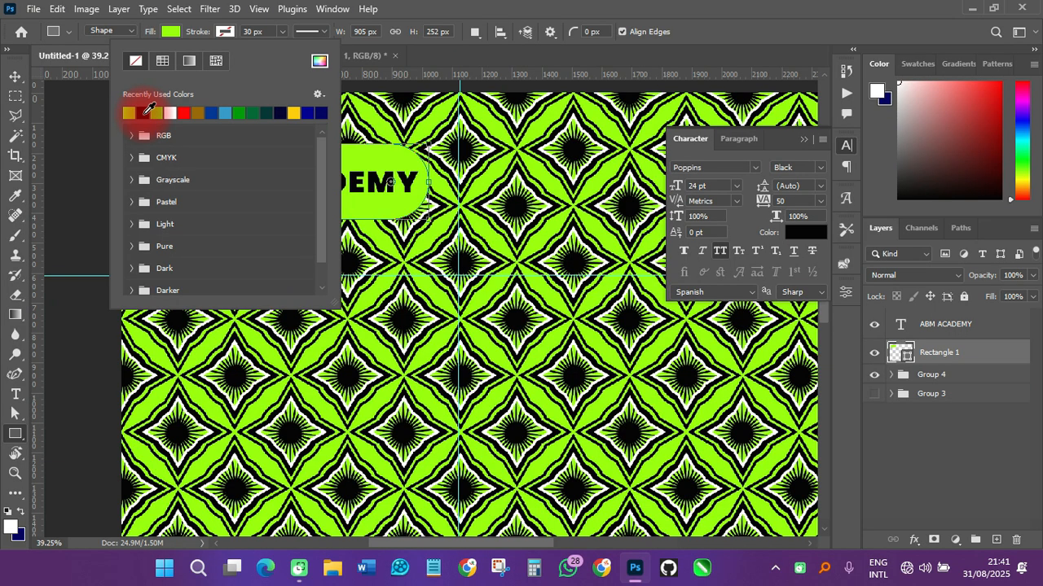
{"action": "left_click", "coordinate": [144, 113]}
{"action": "left_click", "coordinate": [13, 80]}
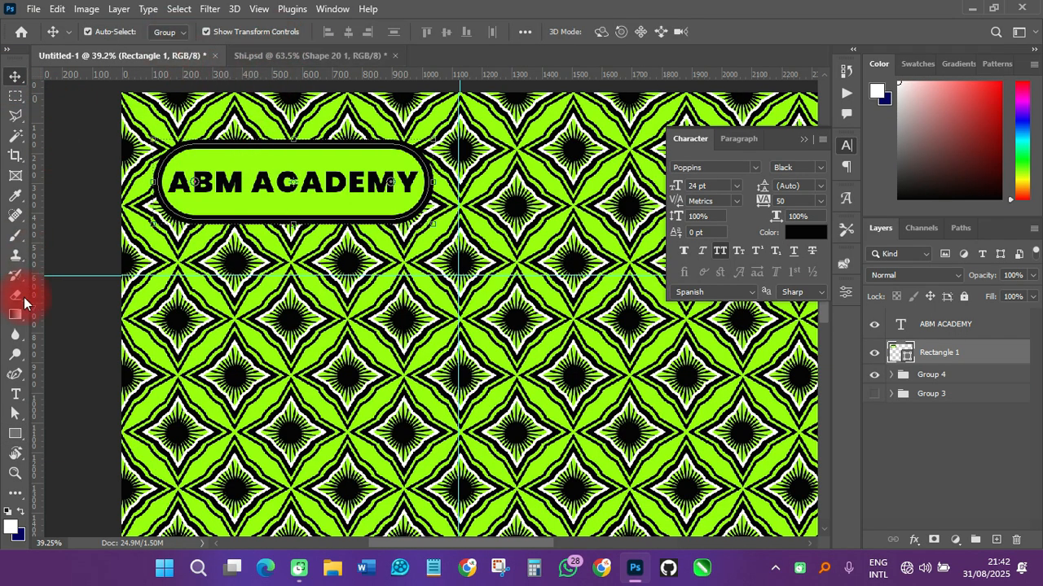
Set the pill shape's stroke width to 20 px, deselect it and hide the character settings
{"action": "left_click", "coordinate": [15, 432]}
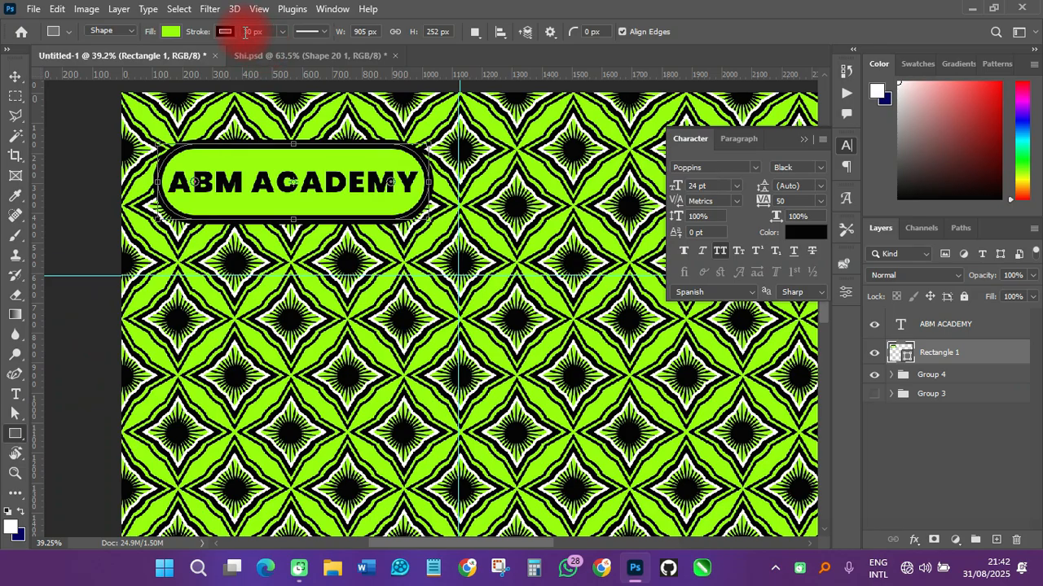
{"action": "left_click", "coordinate": [239, 32]}
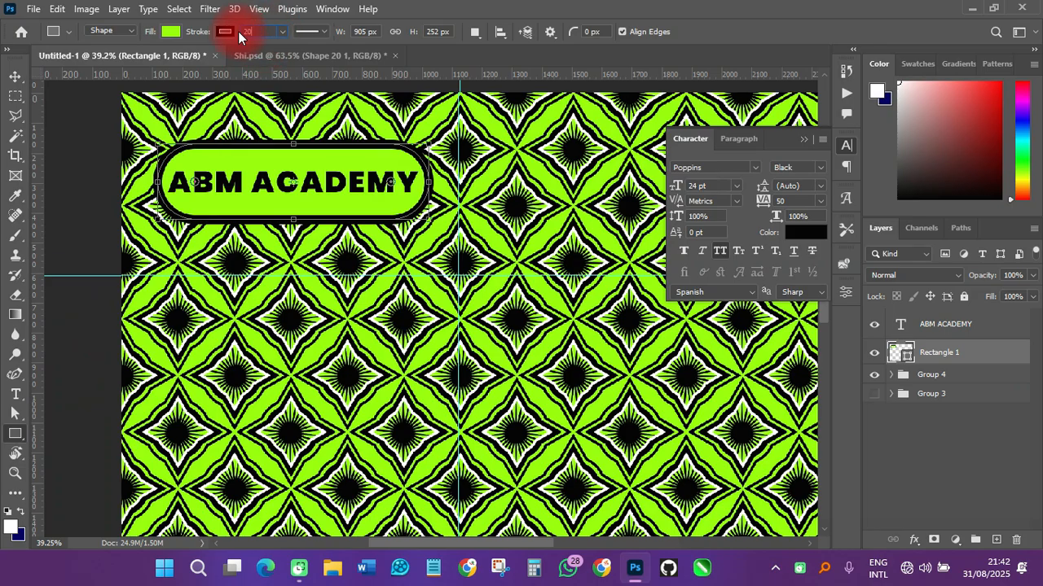
{"action": "key", "text": "Return"}
{"action": "left_click", "coordinate": [15, 76]}
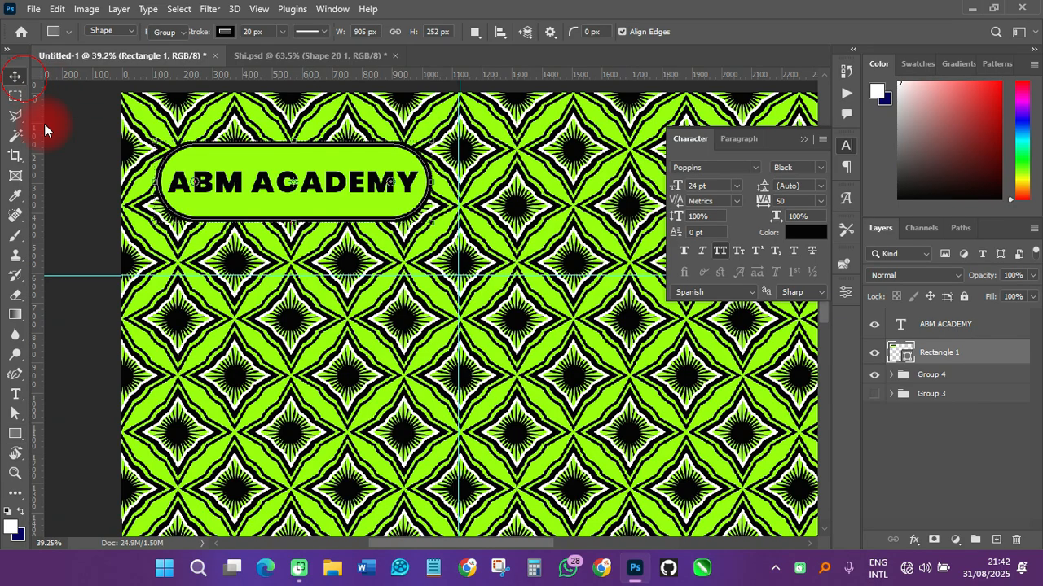
{"action": "left_click", "coordinate": [45, 131]}
{"action": "left_click", "coordinate": [845, 146]}
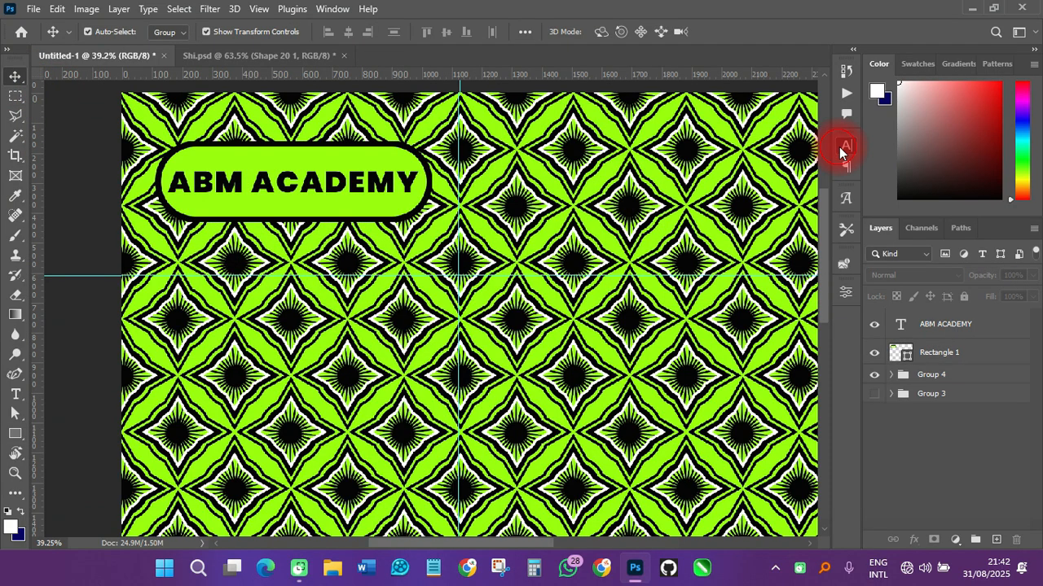
Convert the ABM ACADEMY text and the pill-shaped Rectangle 1 layer together into one smart object
{"action": "scroll", "coordinate": [265, 197], "scroll_direction": "down", "scroll_amount": 5}
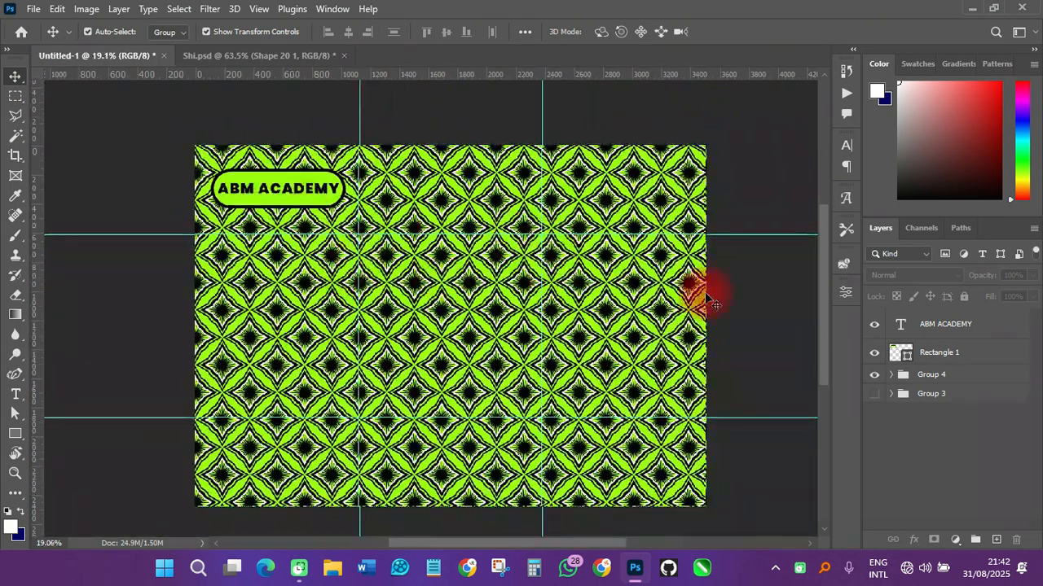
{"action": "left_click", "coordinate": [939, 326]}
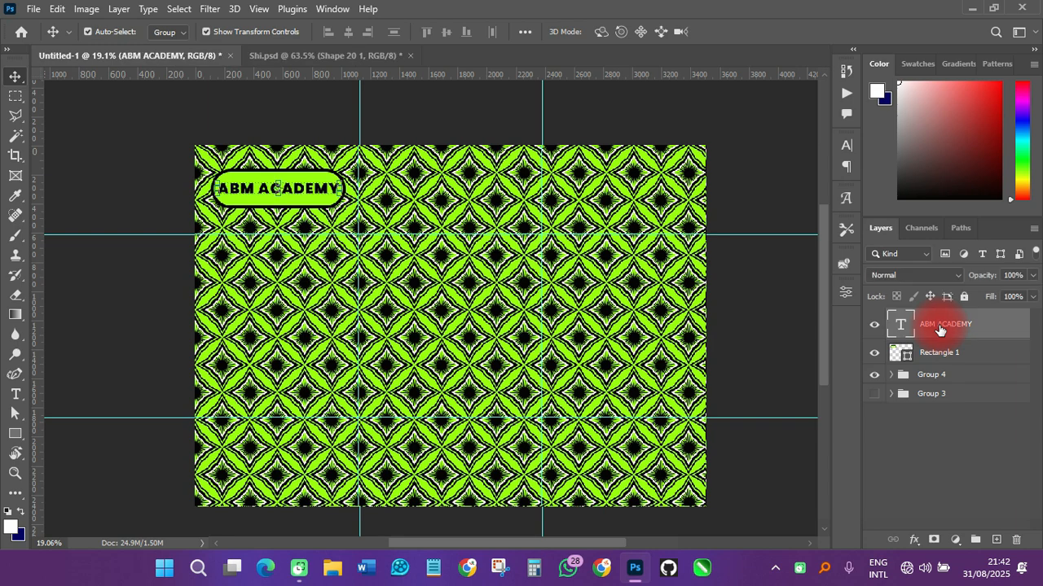
{"action": "left_click", "coordinate": [940, 353], "text": "shift"}
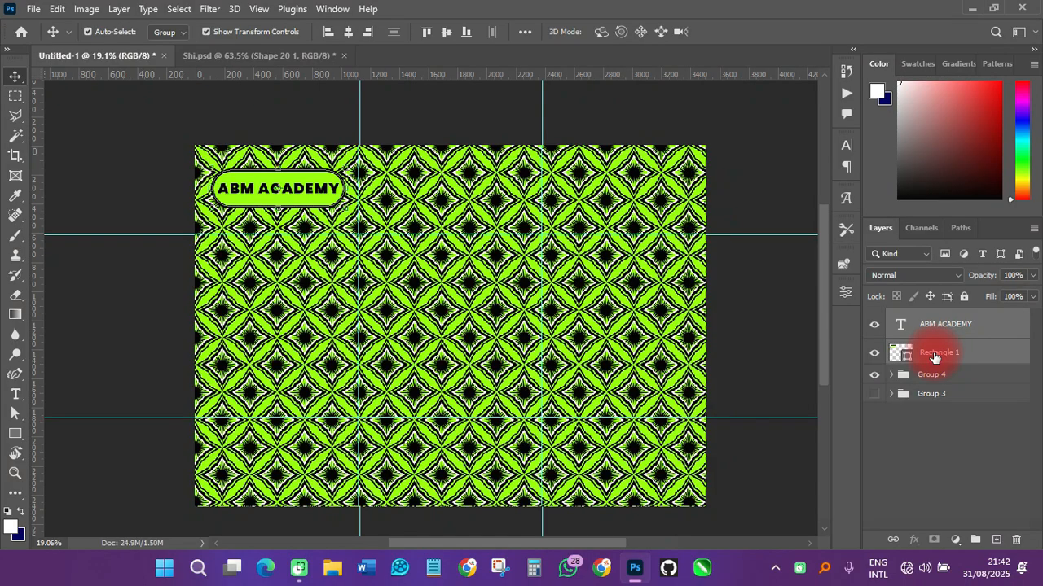
{"action": "right_click", "coordinate": [934, 355]}
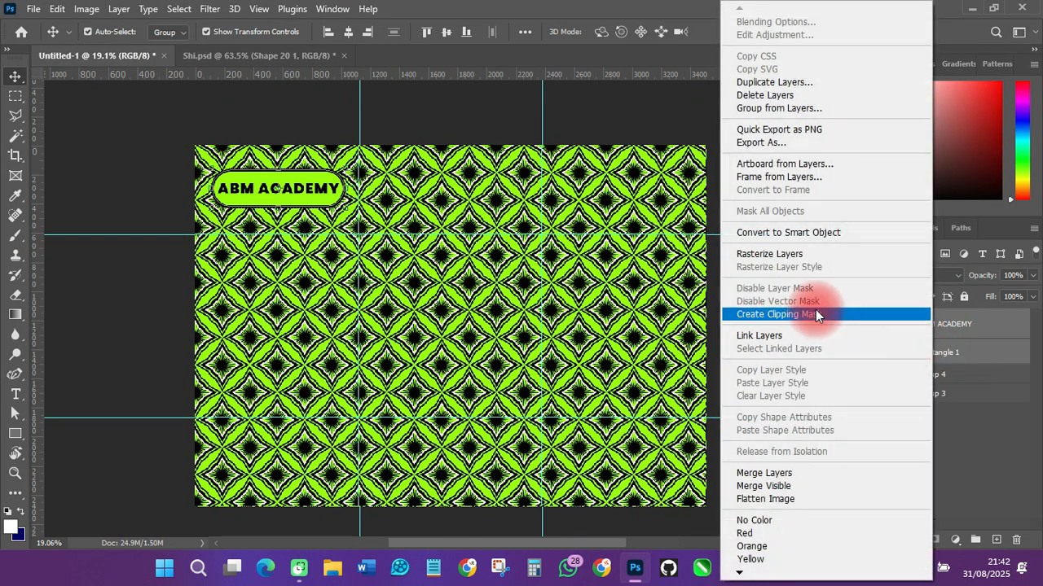
{"action": "left_click", "coordinate": [778, 233]}
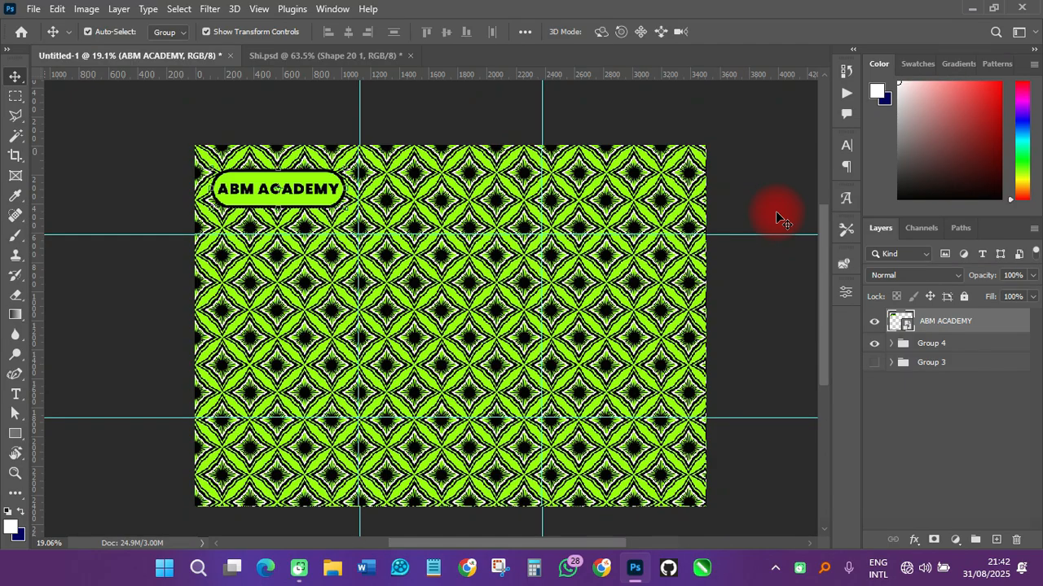
Open ABM Graphics - Adverts.psd from the Desktop's ABM Graphics Invoice folder and copy its abm logo group onto the pattern document
{"action": "left_click", "coordinate": [34, 10]}
{"action": "left_click", "coordinate": [69, 98]}
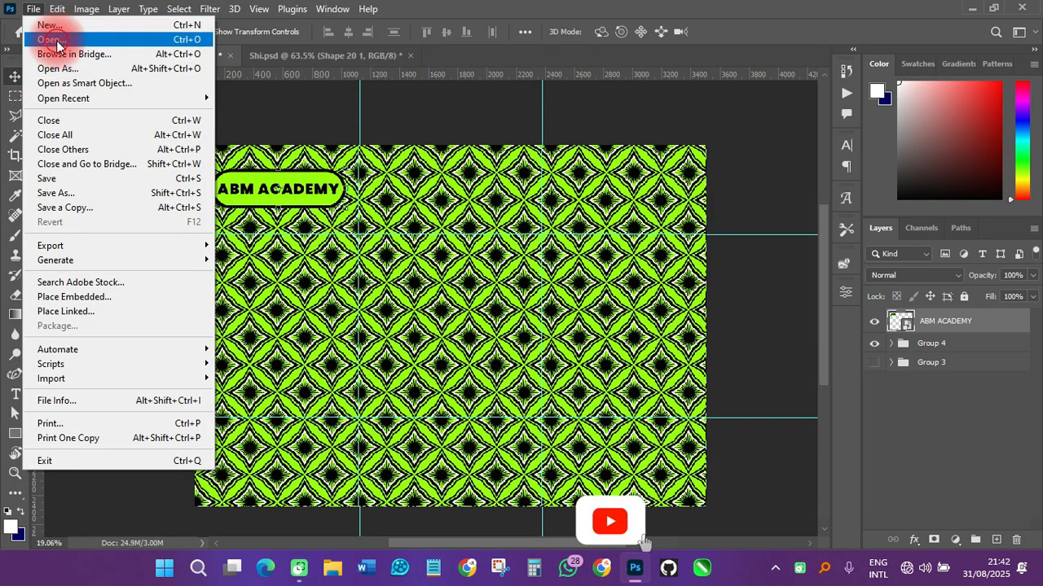
{"action": "left_click", "coordinate": [51, 39]}
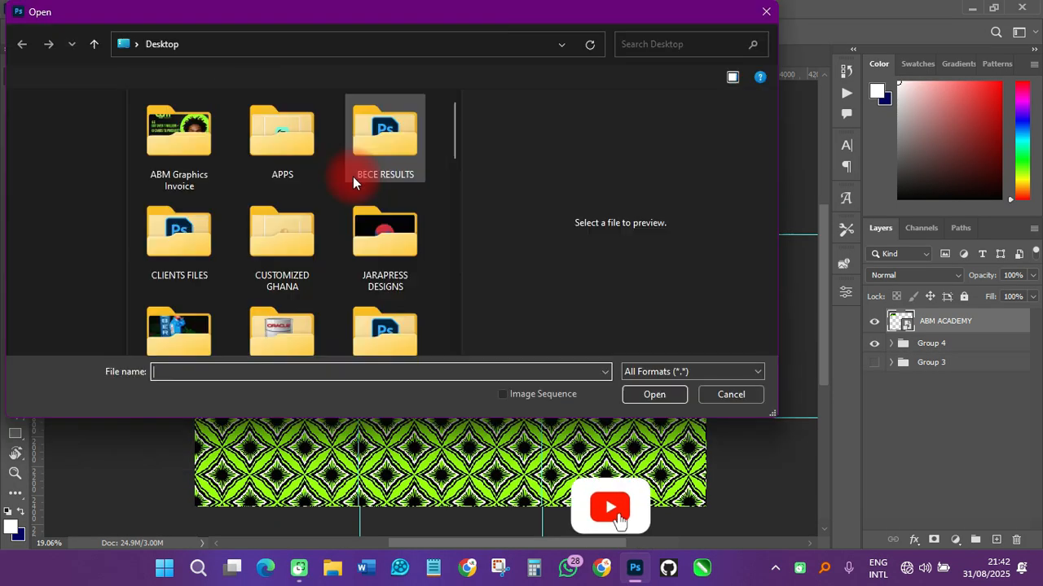
{"action": "double_click", "coordinate": [206, 161]}
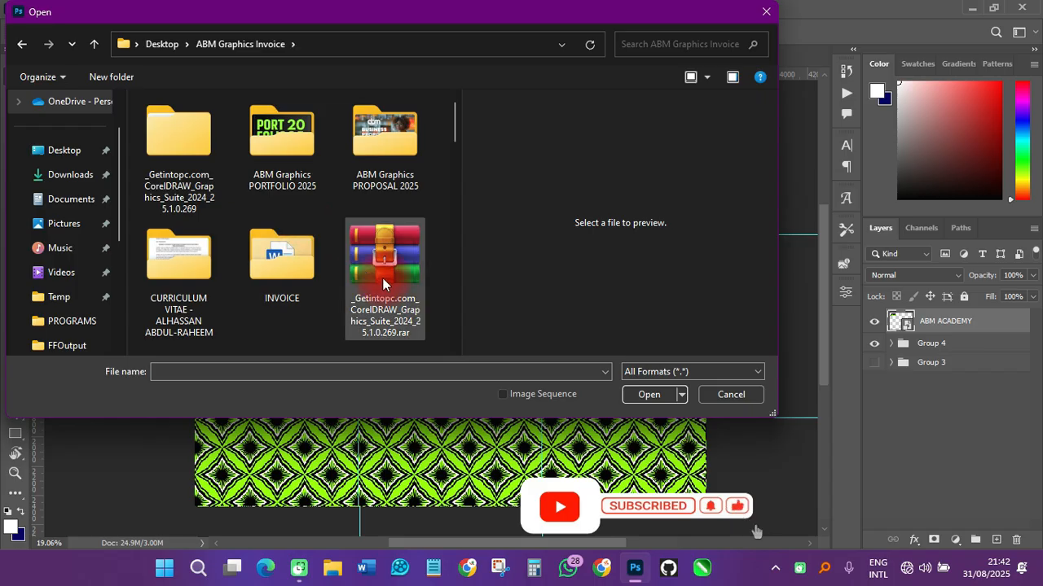
{"action": "scroll", "coordinate": [383, 278], "scroll_direction": "down", "scroll_amount": 3}
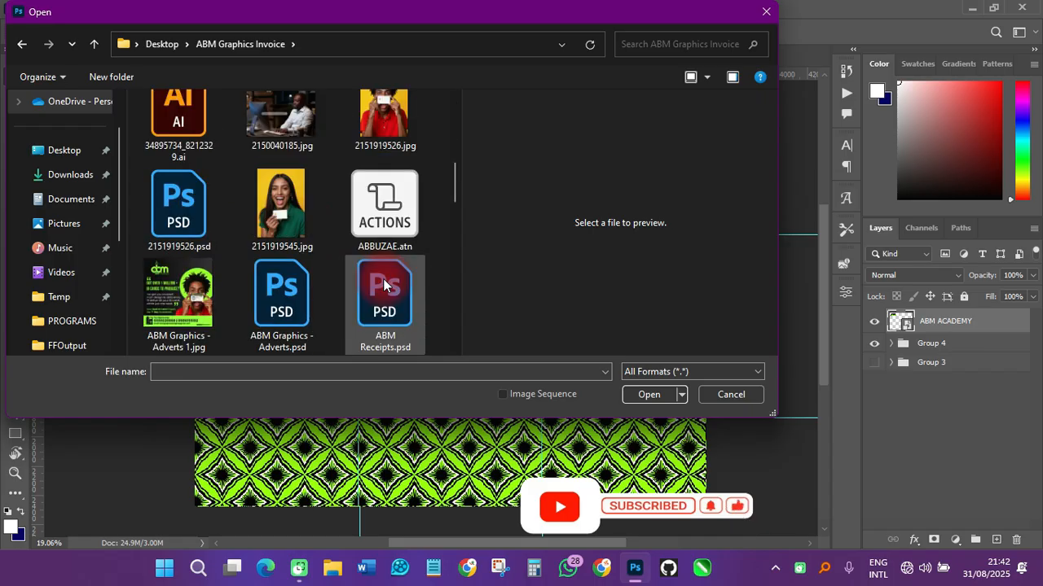
{"action": "double_click", "coordinate": [278, 289]}
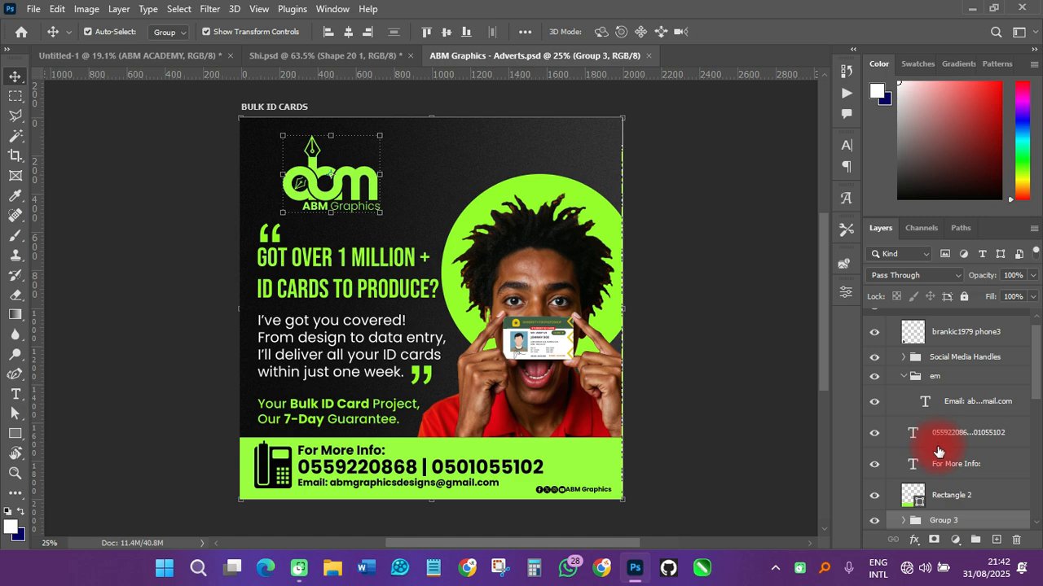
{"action": "scroll", "coordinate": [938, 452], "scroll_direction": "down", "scroll_amount": 2}
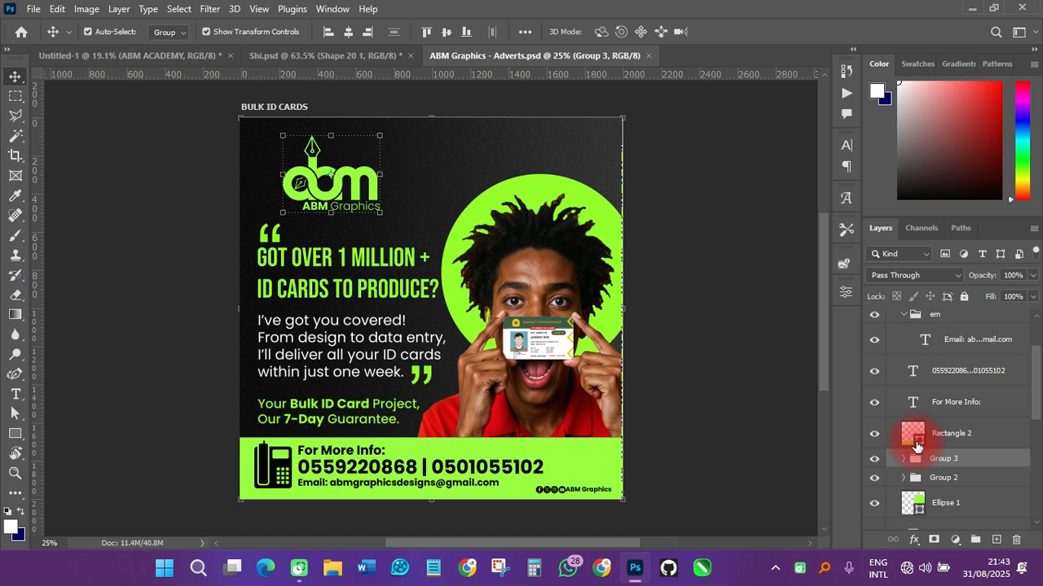
{"action": "mouse_move", "coordinate": [916, 446]}
{"action": "left_mouse_down"}
{"action": "mouse_move", "coordinate": [894, 421]}
{"action": "mouse_move", "coordinate": [520, 308]}
{"action": "mouse_move", "coordinate": [358, 184]}
{"action": "mouse_move", "coordinate": [359, 192]}
{"action": "mouse_move", "coordinate": [204, 46]}
{"action": "mouse_move", "coordinate": [444, 216]}
{"action": "mouse_move", "coordinate": [446, 204]}
{"action": "left_mouse_up"}
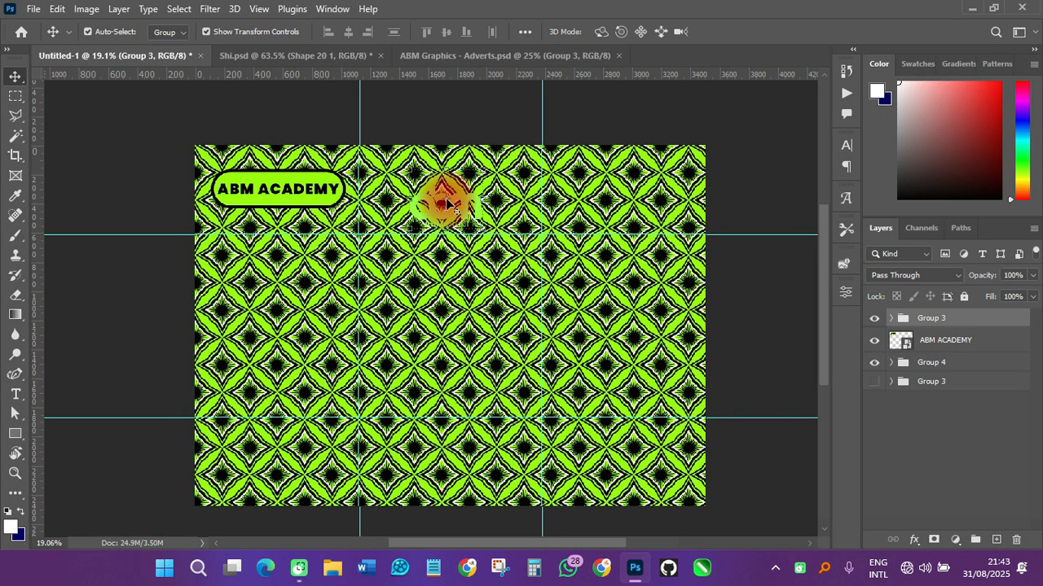
Save the pattern document as CLOTHING in Photoshop format in the ABM Graphics Invoice folder
{"action": "left_click", "coordinate": [33, 10]}
{"action": "left_click", "coordinate": [61, 177]}
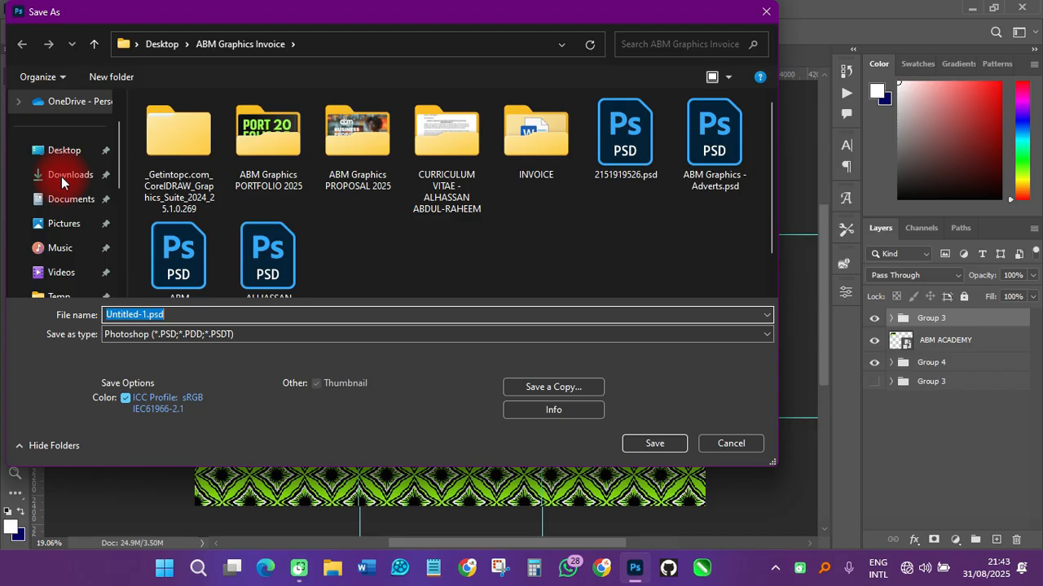
{"action": "type", "text": "CLOT"}
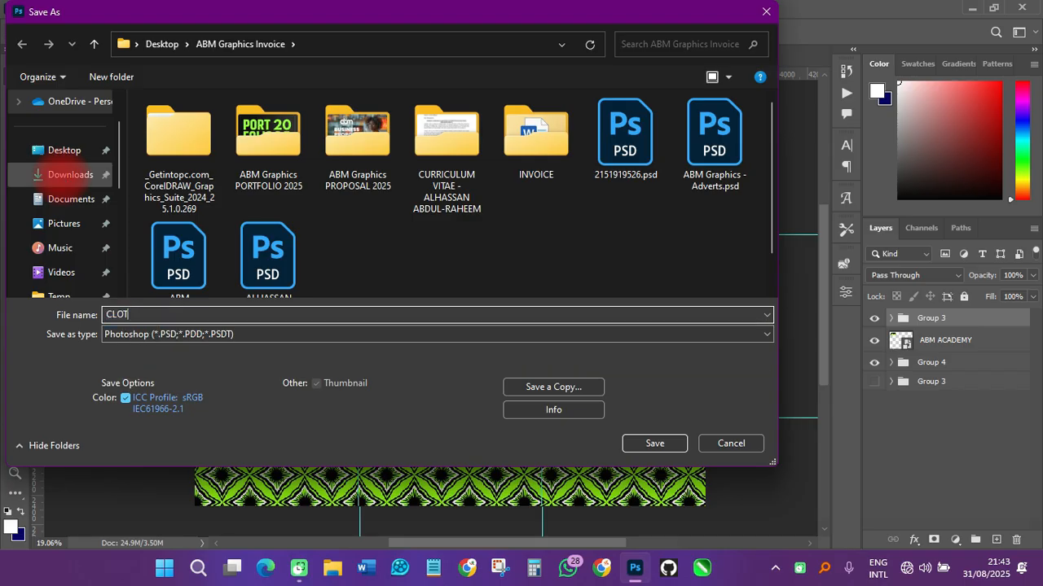
{"action": "type", "text": "HING"}
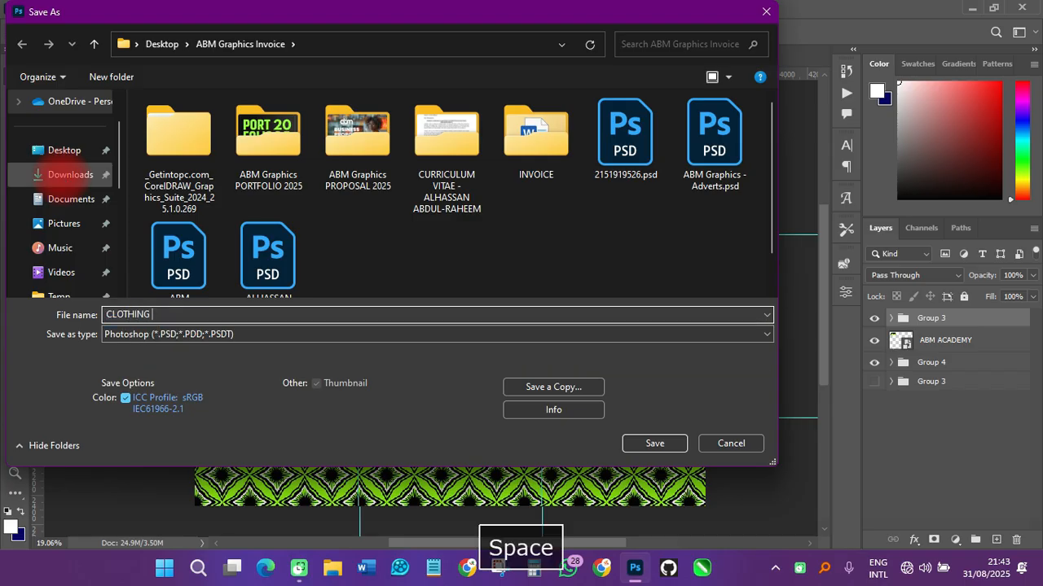
{"action": "key", "text": "Return"}
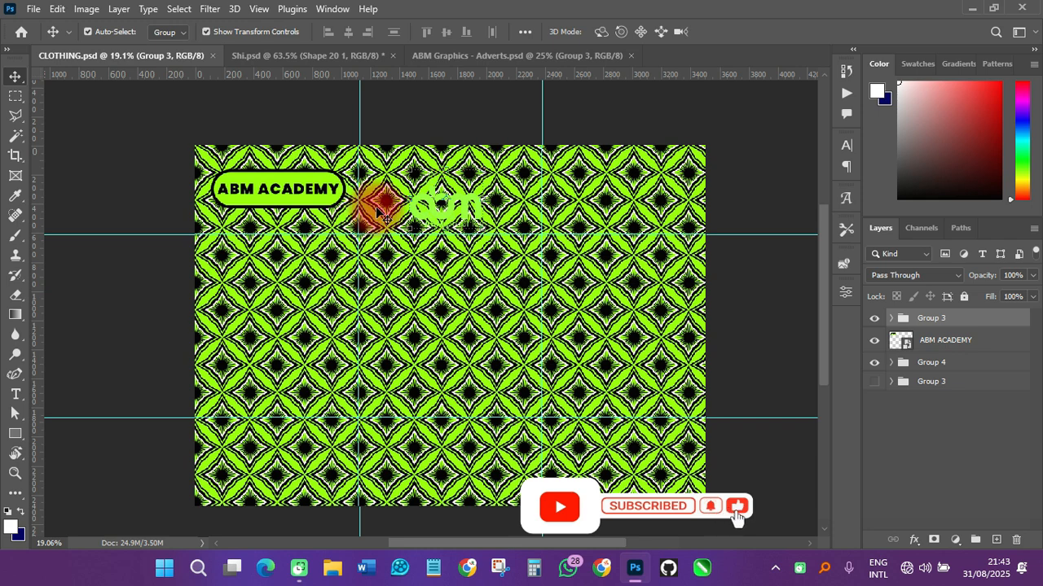
Recolor the logo group's color fill to the pattern's lime green, 99ff00, then collapse and select the group
{"action": "left_click", "coordinate": [891, 319]}
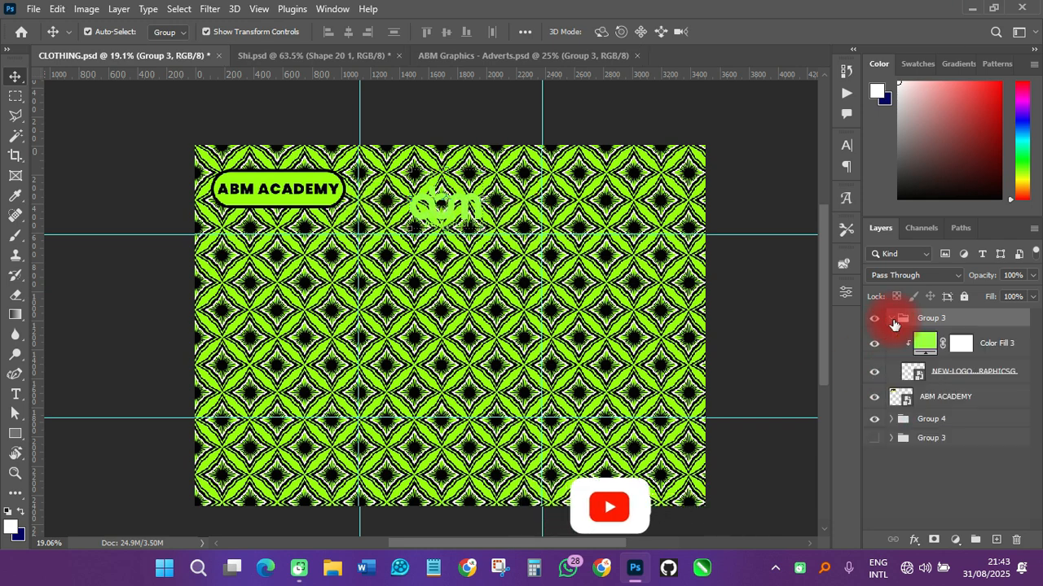
{"action": "double_click", "coordinate": [921, 344]}
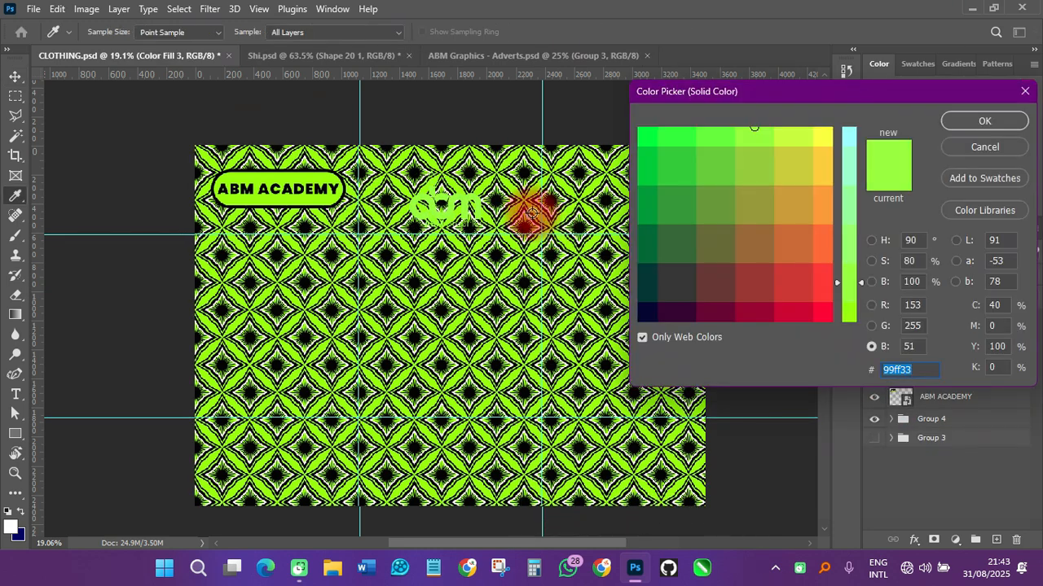
{"action": "left_click", "coordinate": [531, 212]}
{"action": "left_click", "coordinate": [943, 124]}
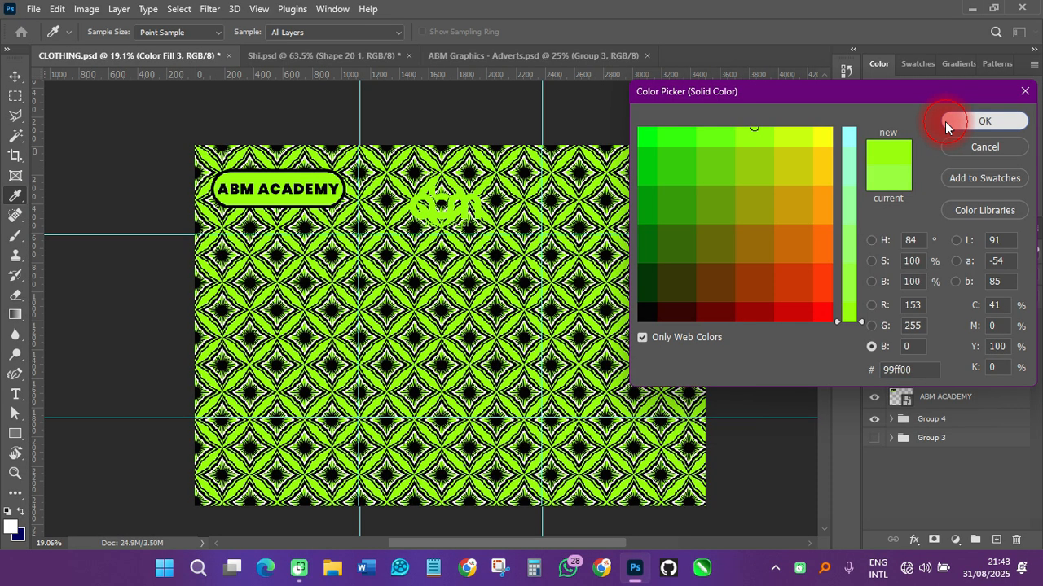
{"action": "left_click", "coordinate": [890, 318]}
{"action": "left_click", "coordinate": [933, 323]}
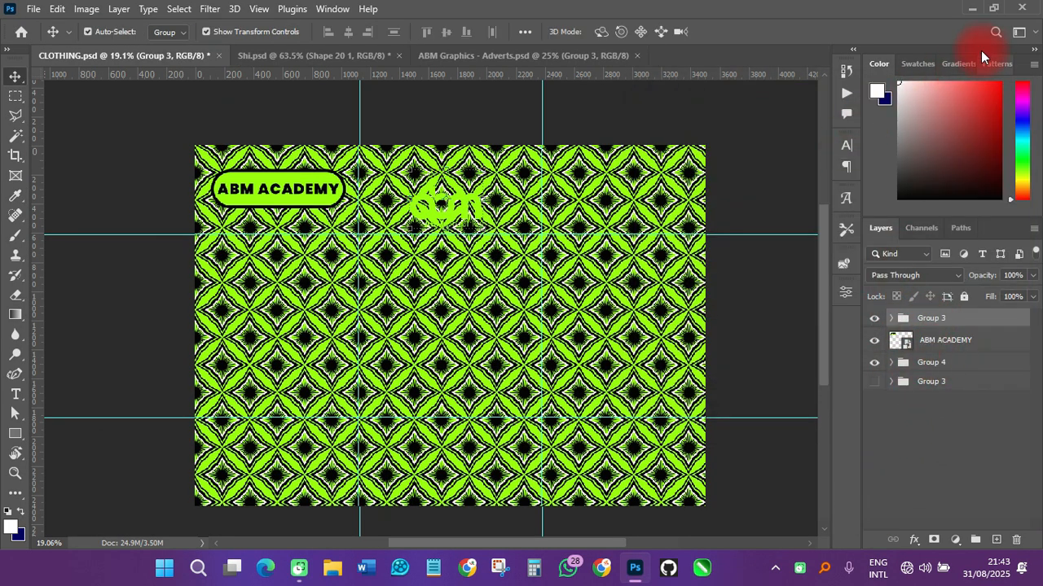
Restore down the program window and add a Stroke layer style to the logo group in black, 000000
{"action": "left_click", "coordinate": [993, 7]}
{"action": "left_click", "coordinate": [841, 500]}
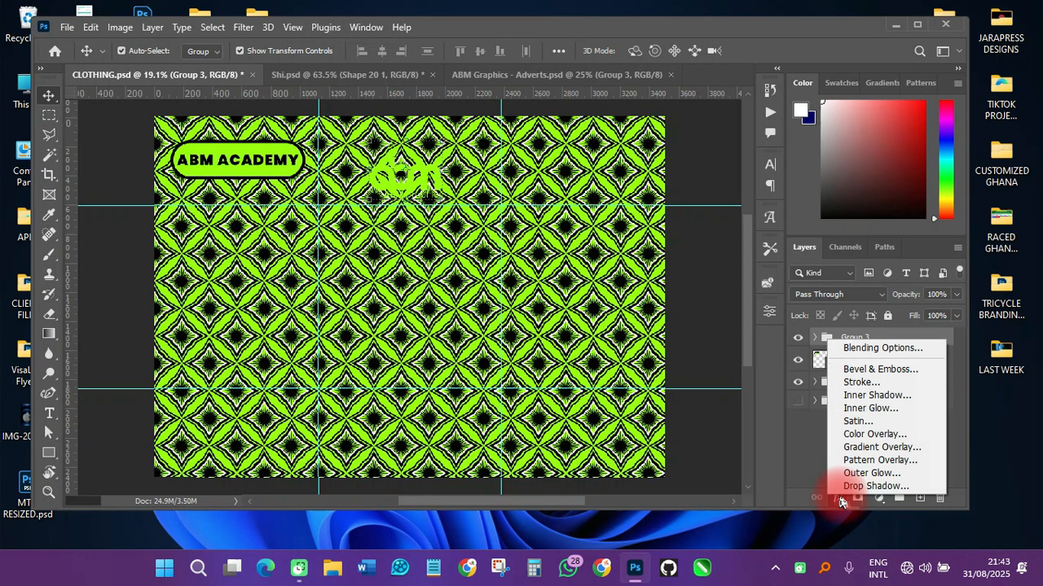
{"action": "left_click", "coordinate": [855, 382]}
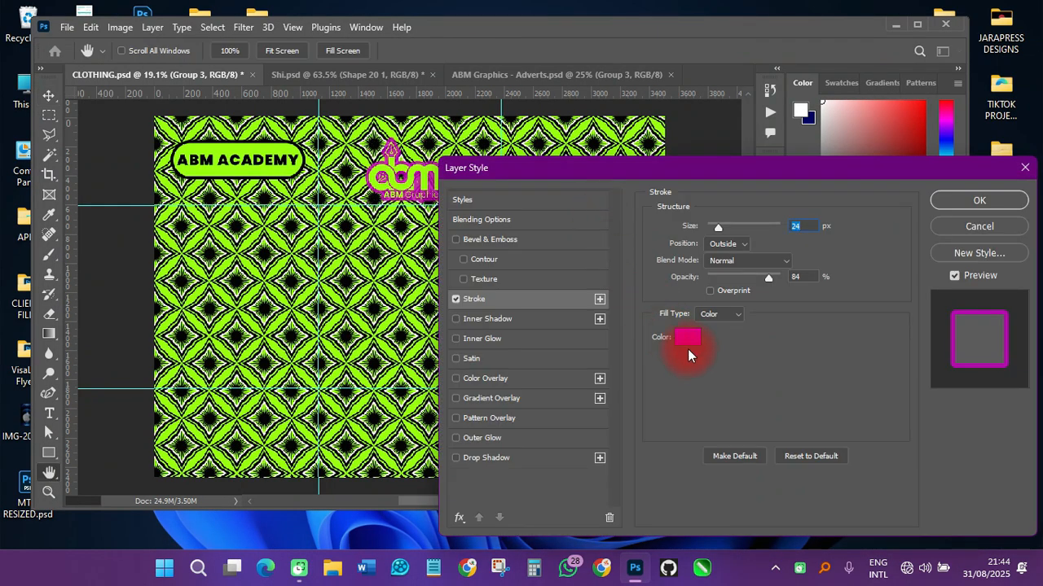
{"action": "left_click", "coordinate": [689, 343]}
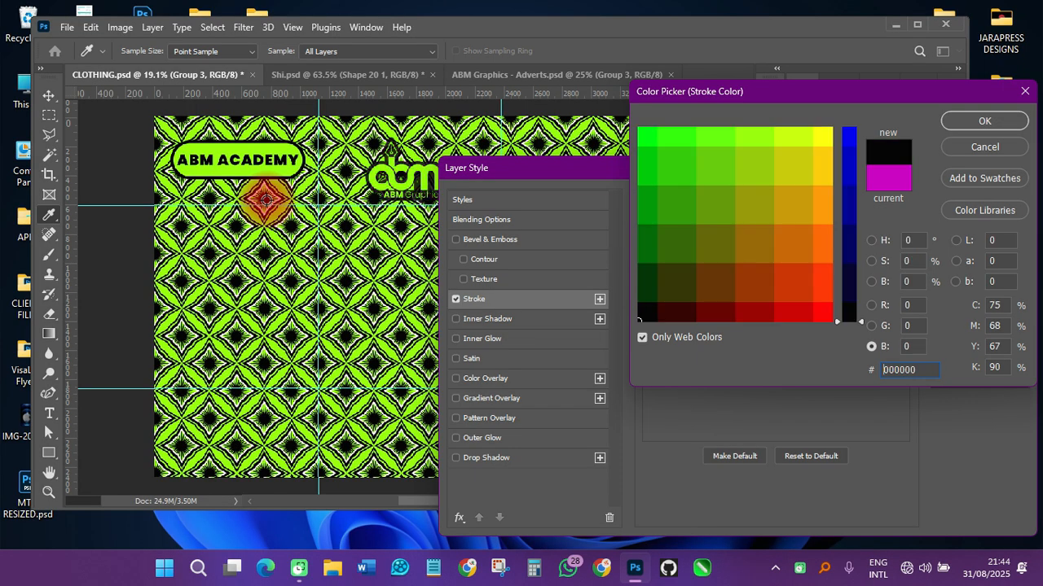
{"action": "left_click", "coordinate": [265, 204]}
{"action": "left_click", "coordinate": [948, 121]}
Set the logo stroke's opacity to 100% and its size to 30 px, and apply the layer style
{"action": "left_click_drag", "start_coordinate": [710, 233], "coordinate": [702, 231]}
{"action": "mouse_move", "coordinate": [768, 277]}
{"action": "left_mouse_down"}
{"action": "mouse_move", "coordinate": [758, 281]}
{"action": "mouse_move", "coordinate": [817, 275]}
{"action": "left_mouse_up"}
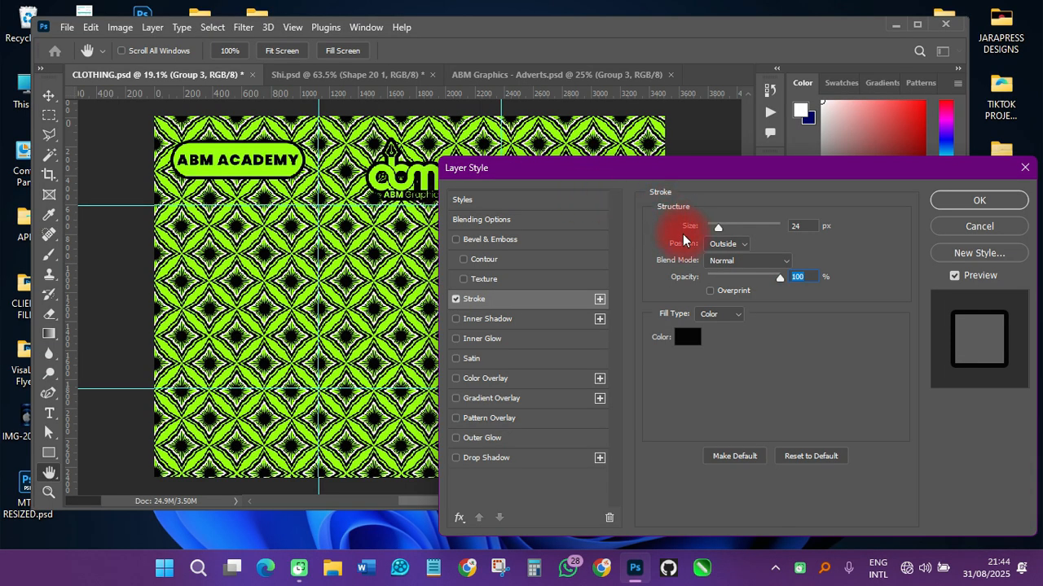
{"action": "left_click_drag", "start_coordinate": [803, 228], "coordinate": [729, 224]}
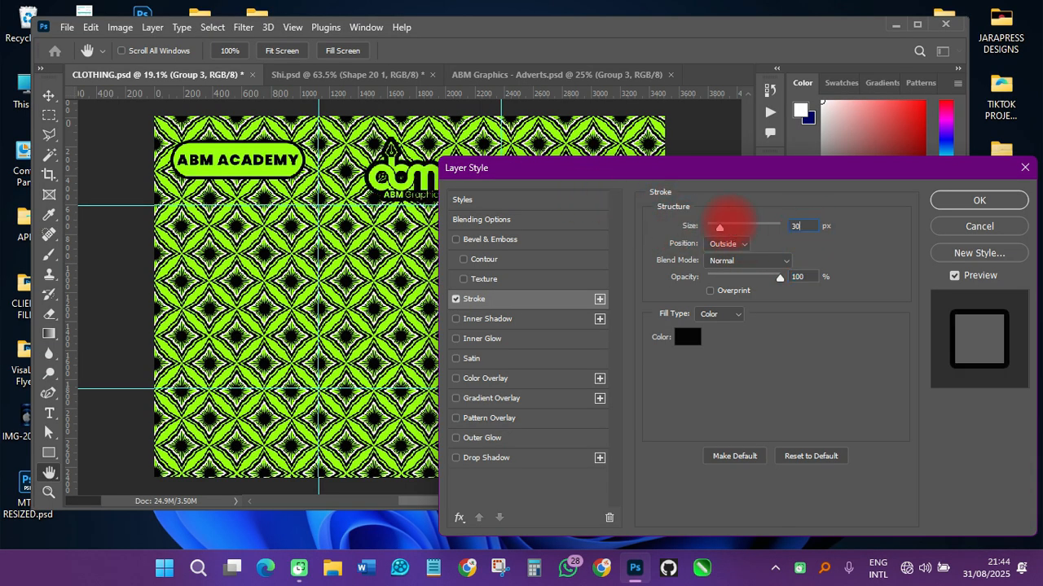
{"action": "left_click", "coordinate": [966, 202]}
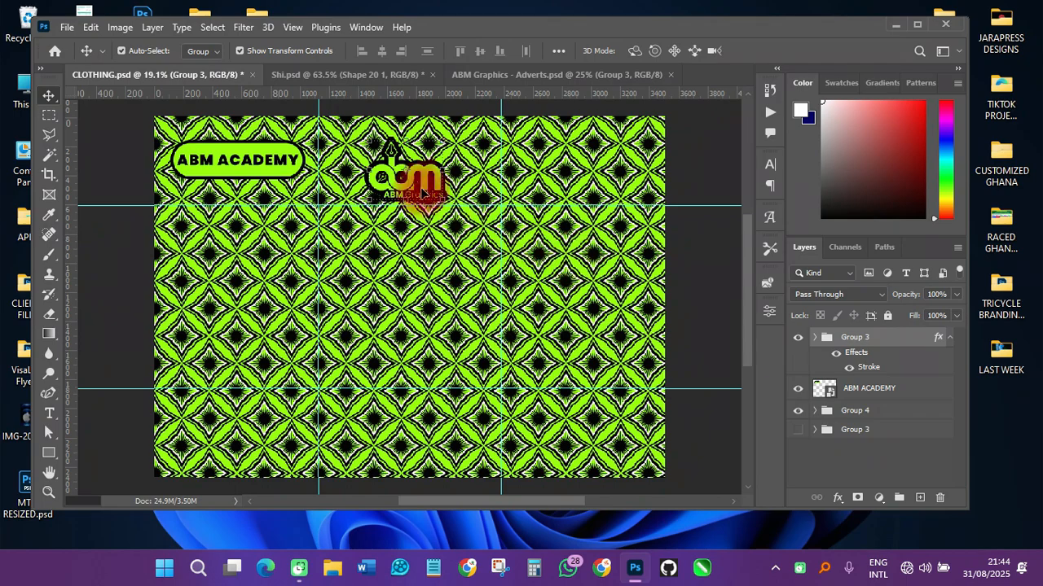
Convert the stroked logo group to a smart object and save the document
{"action": "scroll", "coordinate": [456, 299], "scroll_direction": "down", "scroll_amount": 1}
{"action": "scroll", "coordinate": [412, 157], "scroll_direction": "up", "scroll_amount": 3}
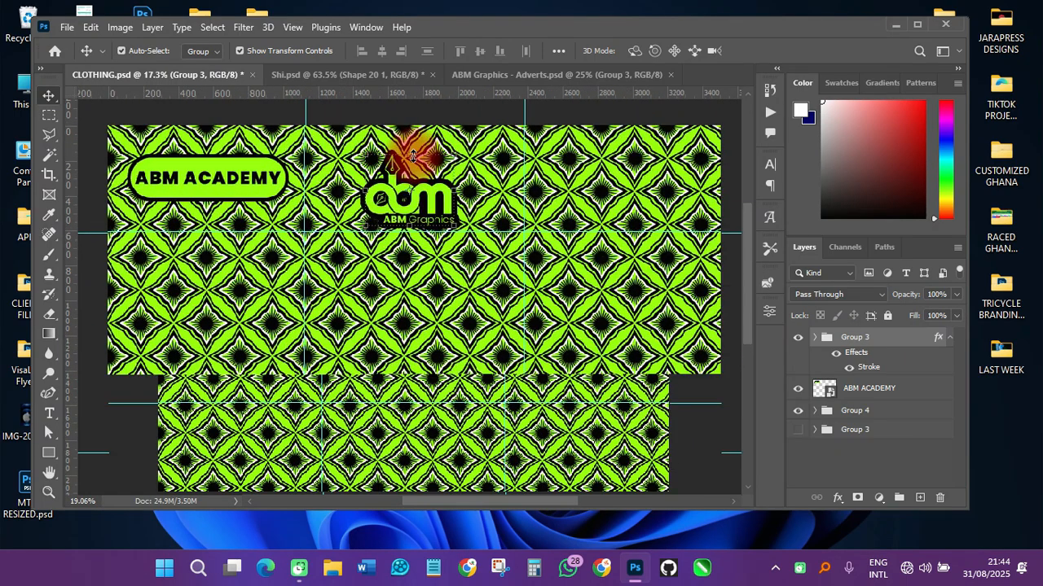
{"action": "scroll", "coordinate": [436, 302], "scroll_direction": "down", "scroll_amount": 2}
{"action": "scroll", "coordinate": [392, 174], "scroll_direction": "up", "scroll_amount": 3}
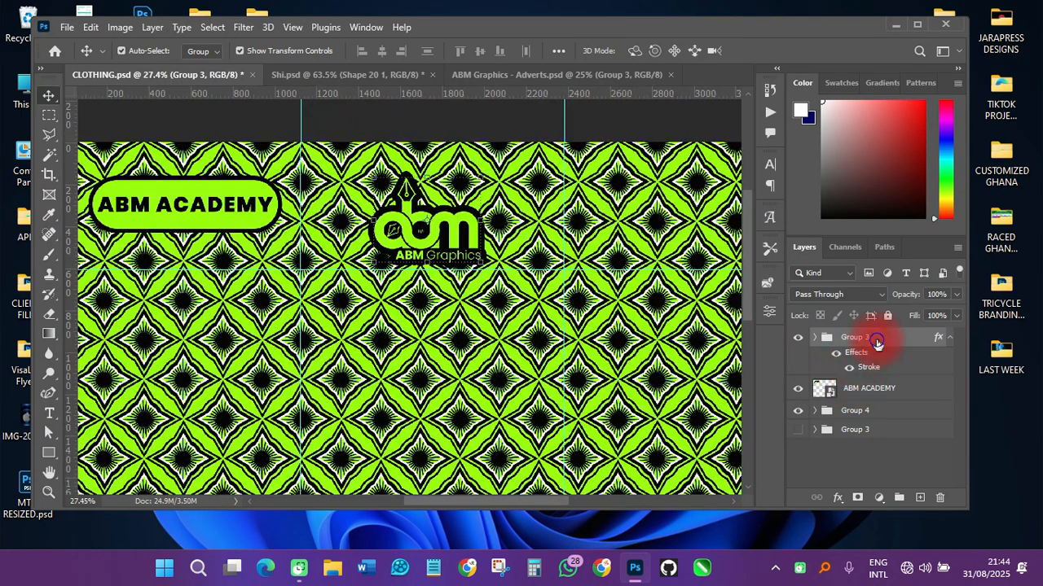
{"action": "right_click", "coordinate": [877, 344]}
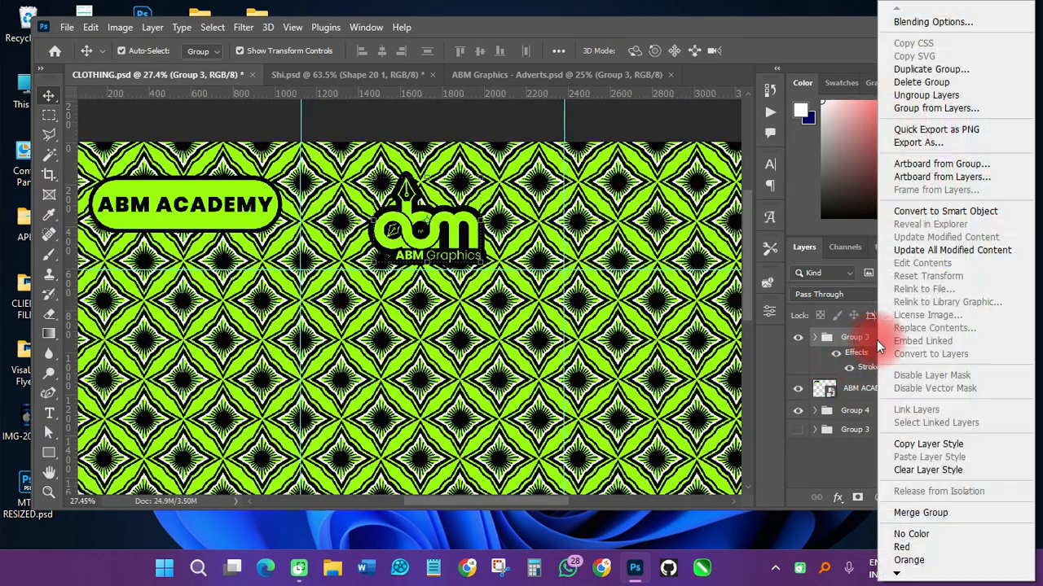
{"action": "left_click", "coordinate": [925, 211]}
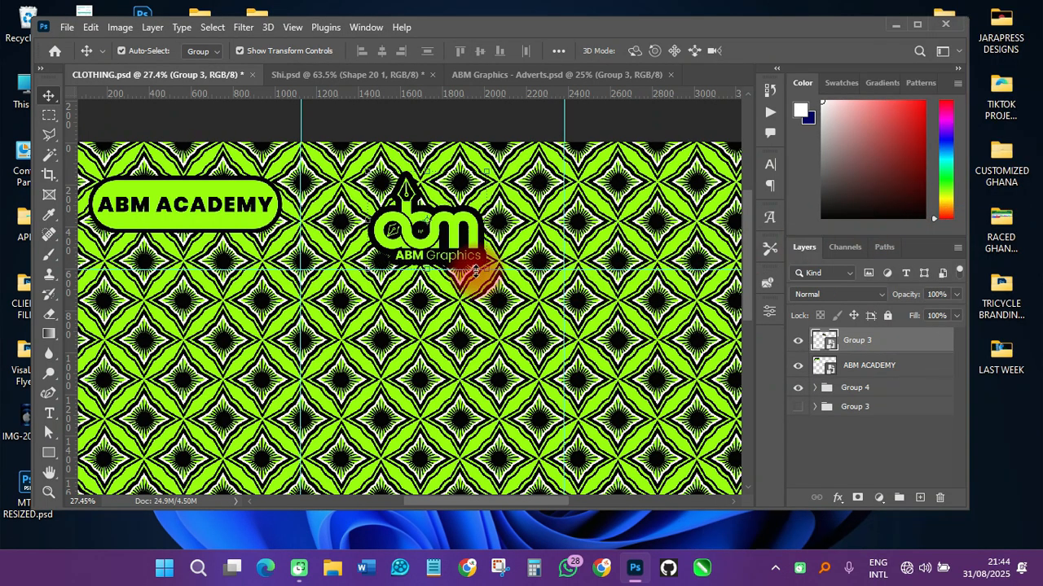
{"action": "scroll", "coordinate": [468, 275], "scroll_direction": "down", "scroll_amount": 2}
{"action": "key", "text": "ctrl+s"}
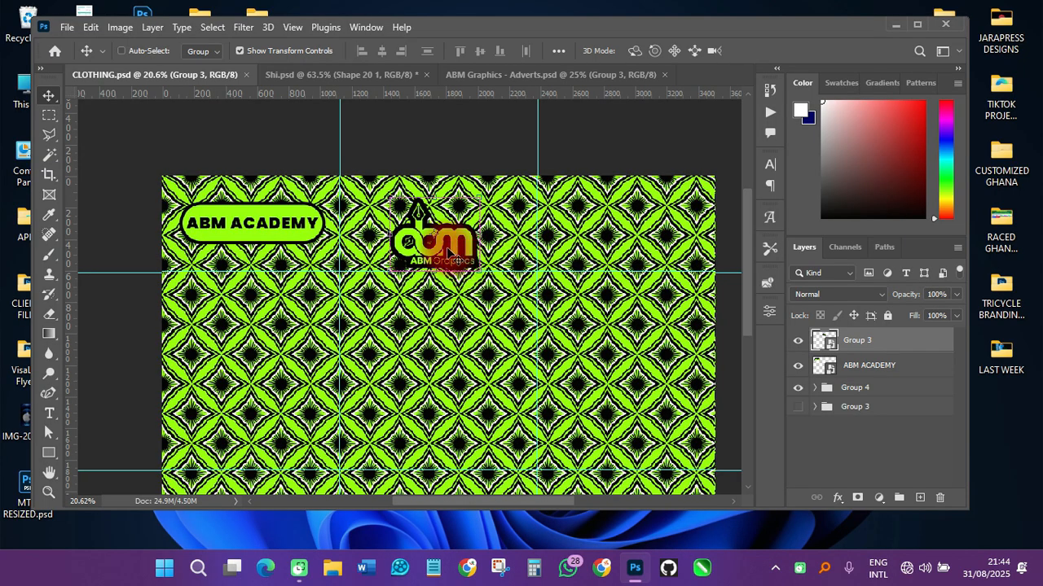
Move the abm logo to the pattern's upper-left corner and place the ABM ACADEMY label just to its right
{"action": "left_click_drag", "start_coordinate": [450, 253], "coordinate": [242, 242]}
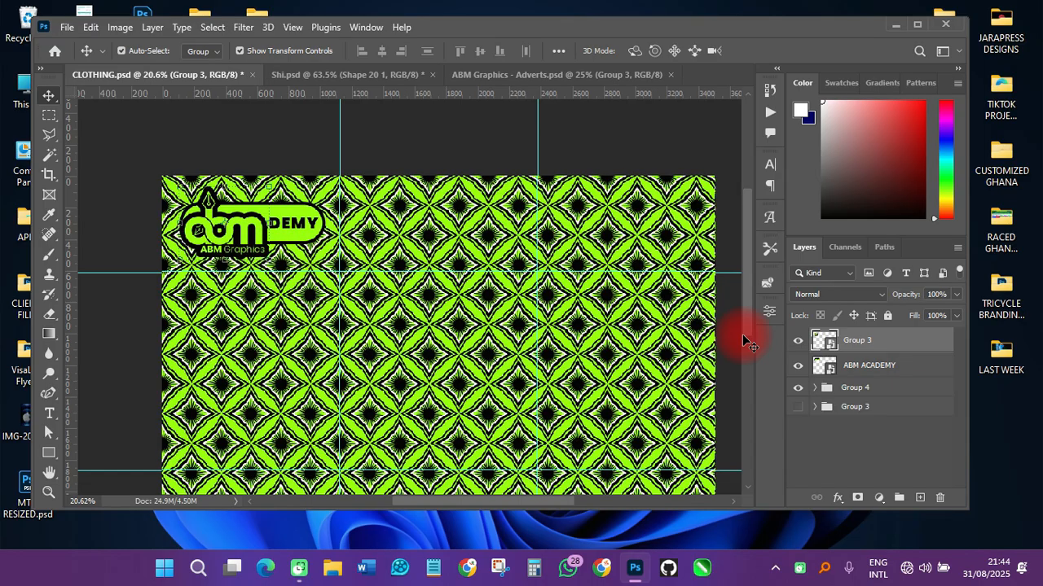
{"action": "left_click", "coordinate": [865, 365]}
{"action": "left_click_drag", "start_coordinate": [295, 230], "coordinate": [418, 244]}
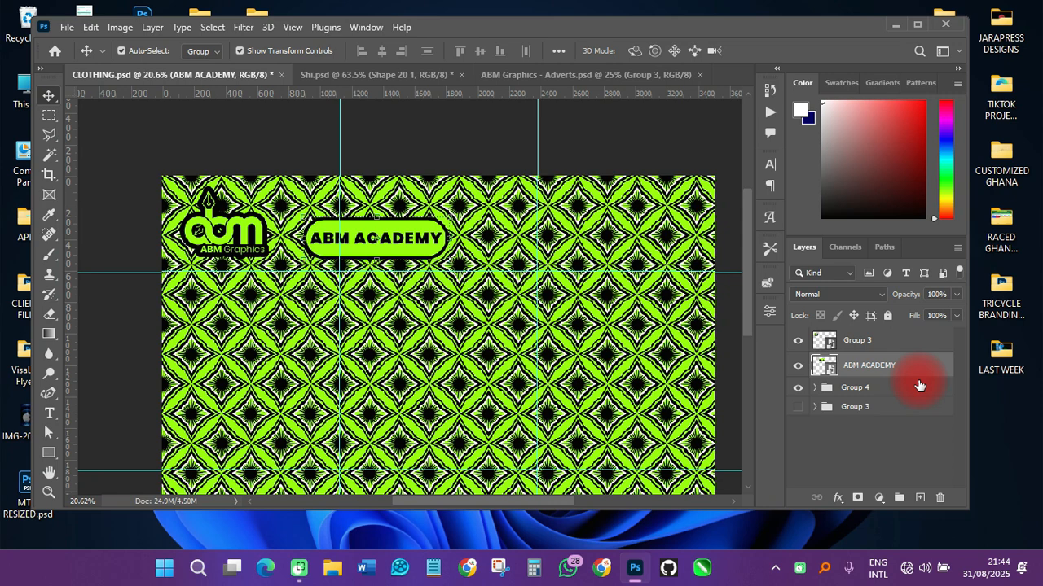
Scale the abm logo and ABM ACADEMY label together to 75.90% and shift them slightly toward the pattern's left edge
{"action": "left_click", "coordinate": [876, 342], "text": "shift"}
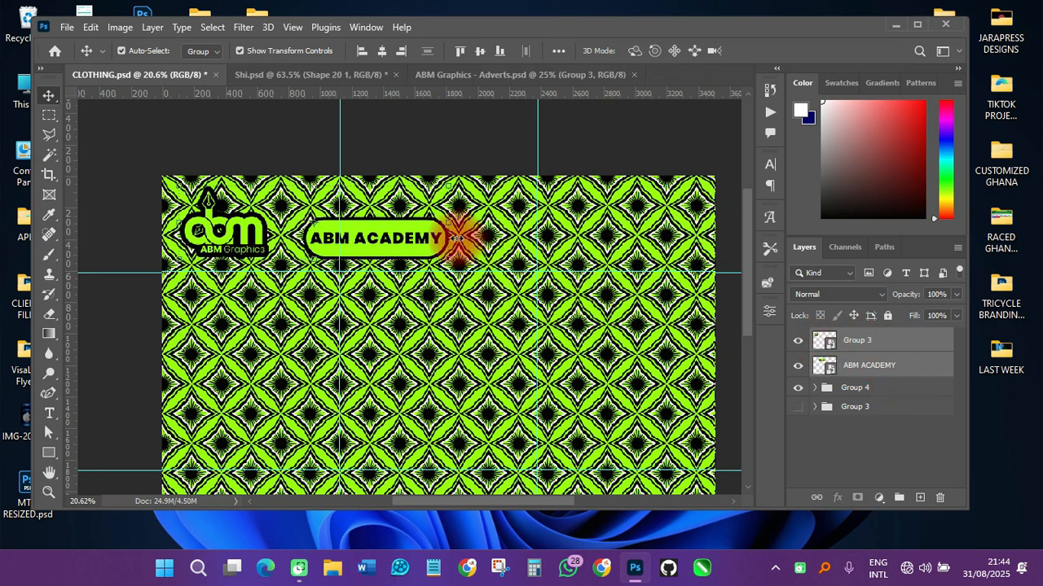
{"action": "left_click_drag", "start_coordinate": [459, 238], "coordinate": [387, 242]}
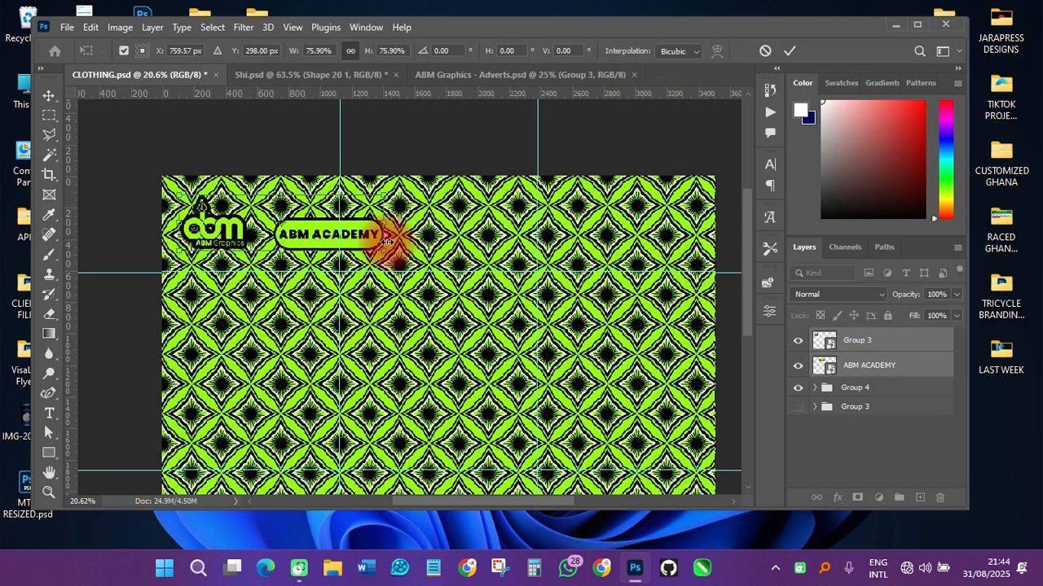
{"action": "left_click", "coordinate": [790, 51]}
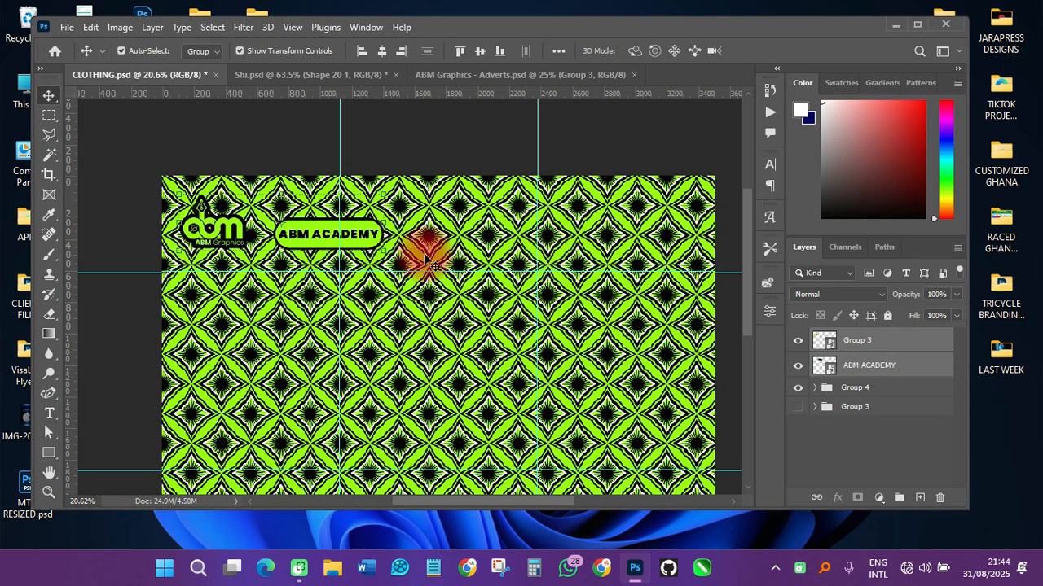
{"action": "left_click_drag", "start_coordinate": [318, 236], "coordinate": [307, 236]}
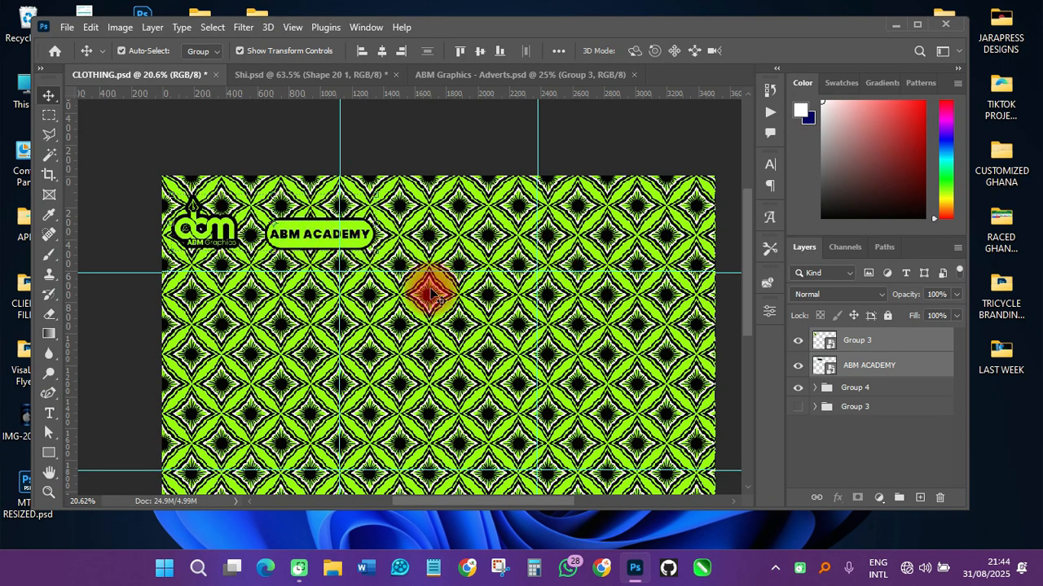
Complete the top row with a duplicate of the logo and label pair, plus another abm logo at the pattern's right edge
{"action": "key", "text": "ctrl+j"}
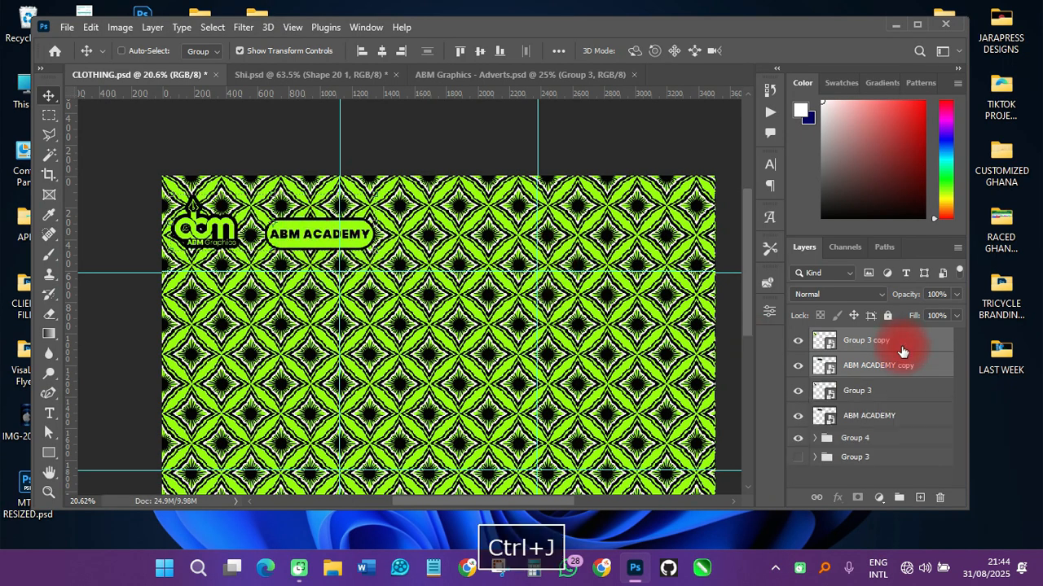
{"action": "left_click_drag", "start_coordinate": [321, 219], "coordinate": [539, 261]}
{"action": "scroll", "coordinate": [514, 263], "scroll_direction": "down", "scroll_amount": 2}
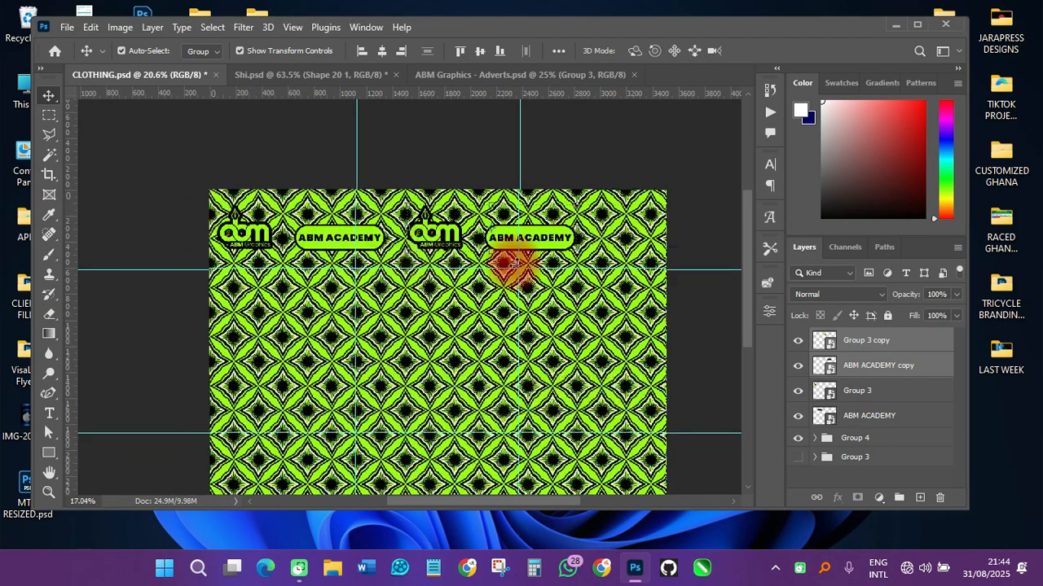
{"action": "left_click", "coordinate": [875, 368]}
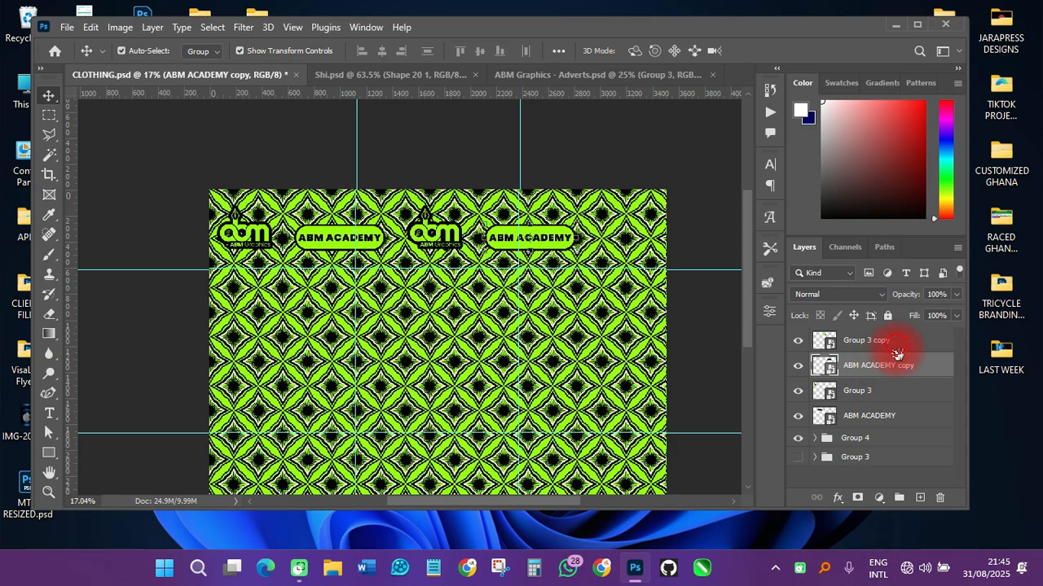
{"action": "left_click", "coordinate": [896, 347]}
{"action": "key", "text": "ctrl+j"}
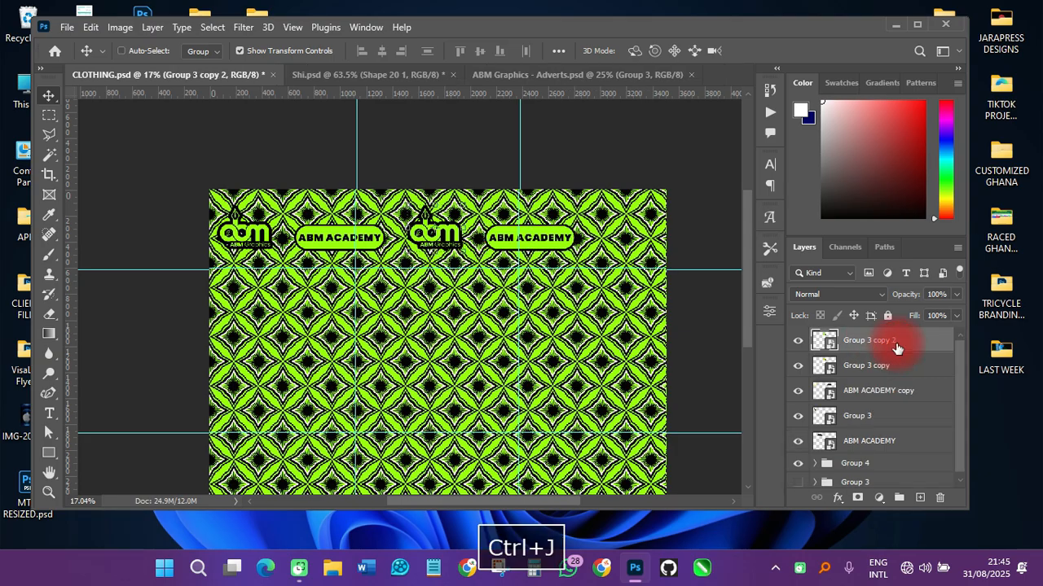
{"action": "left_click_drag", "start_coordinate": [435, 233], "coordinate": [644, 241]}
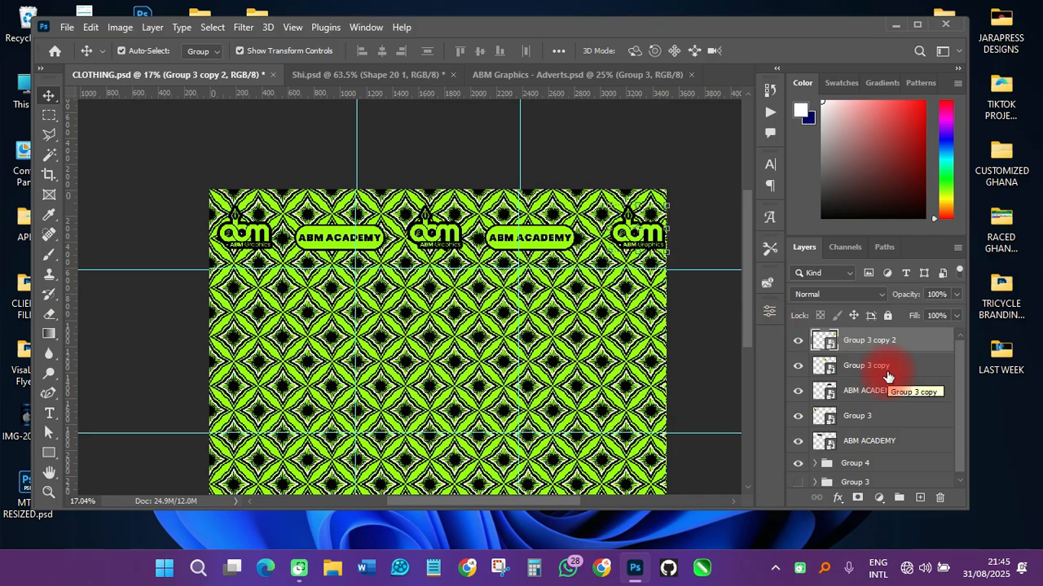
Duplicate the top row's elements except the first logo and place them below as a staggered second row starting with the label
{"action": "left_click", "coordinate": [338, 239]}
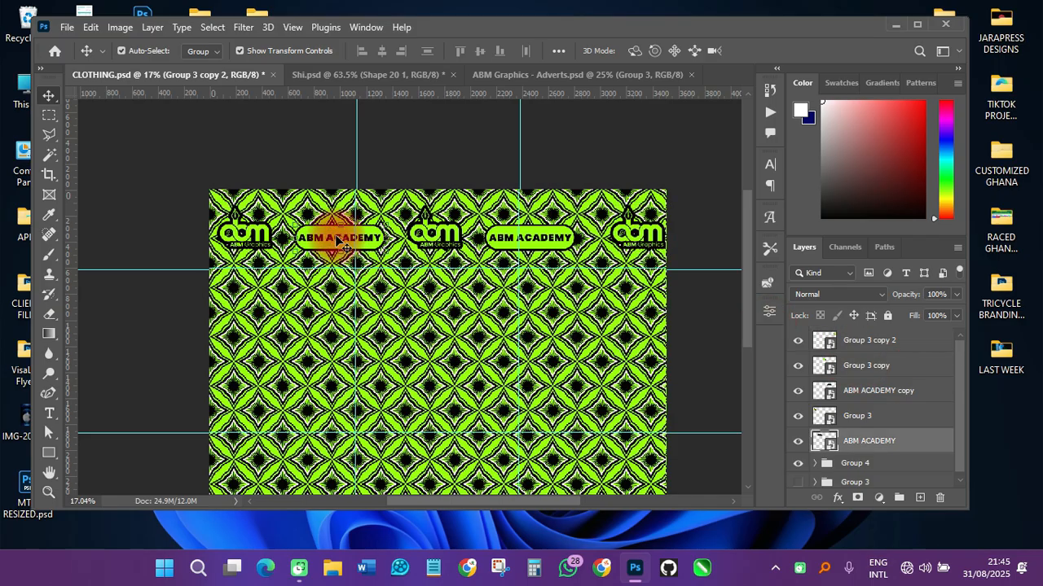
{"action": "left_click", "coordinate": [537, 248], "text": "shift"}
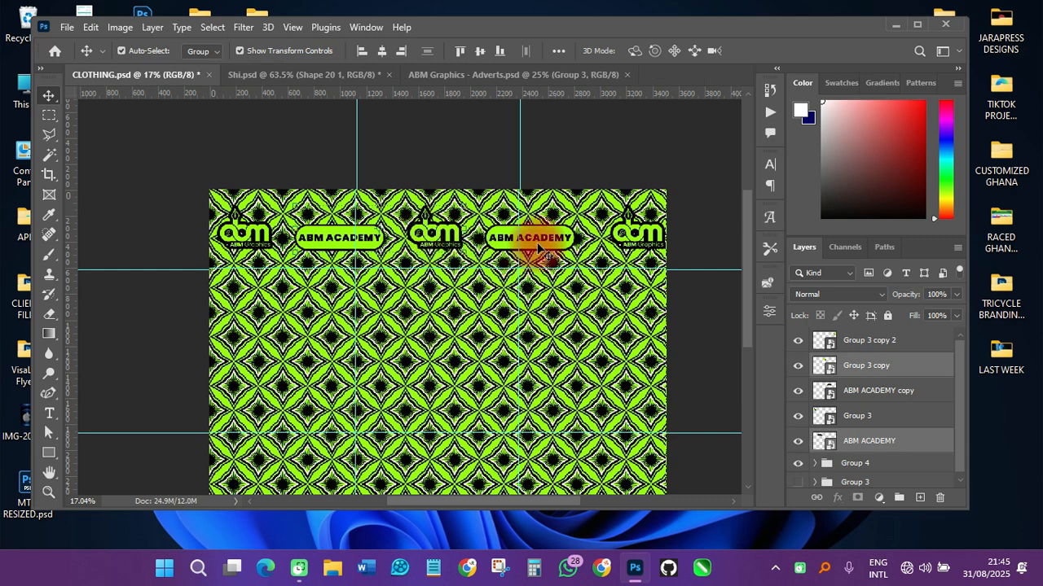
{"action": "left_click", "coordinate": [538, 244], "text": "shift"}
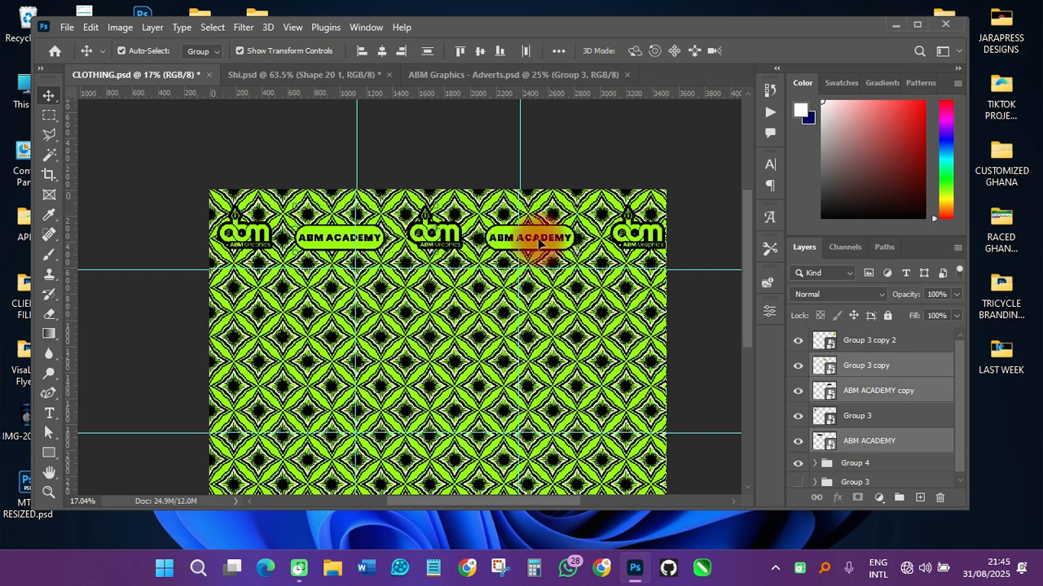
{"action": "left_click", "coordinate": [625, 243], "text": "shift"}
{"action": "key", "text": "ctrl"}
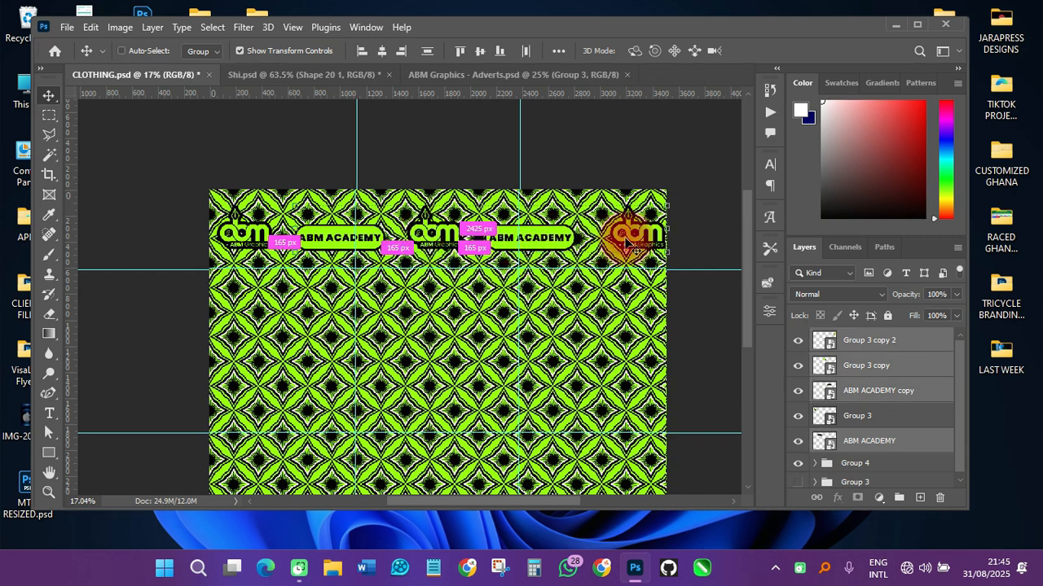
{"action": "key", "text": "ctrl+j"}
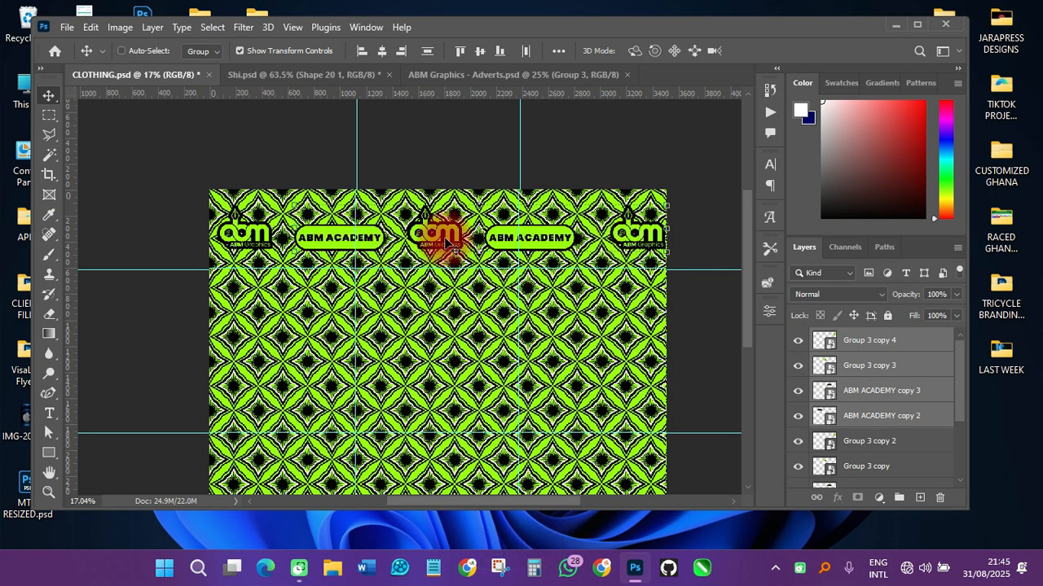
{"action": "left_click_drag", "start_coordinate": [446, 242], "coordinate": [361, 295]}
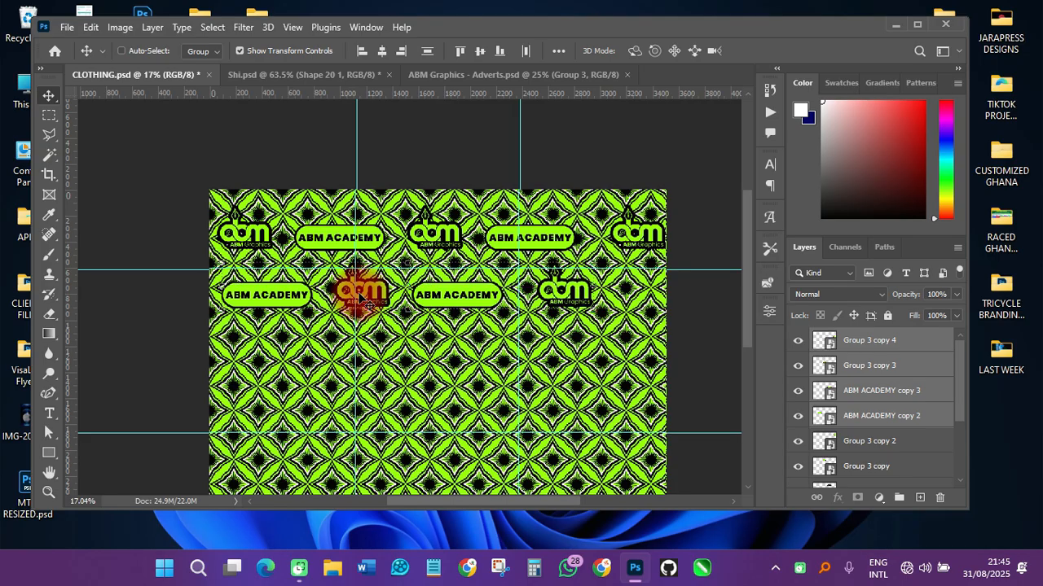
Duplicate the second row's ABM ACADEMY label and place it at the row's right end, running past the canvas edge
{"action": "left_click", "coordinate": [698, 298]}
{"action": "left_click", "coordinate": [461, 303]}
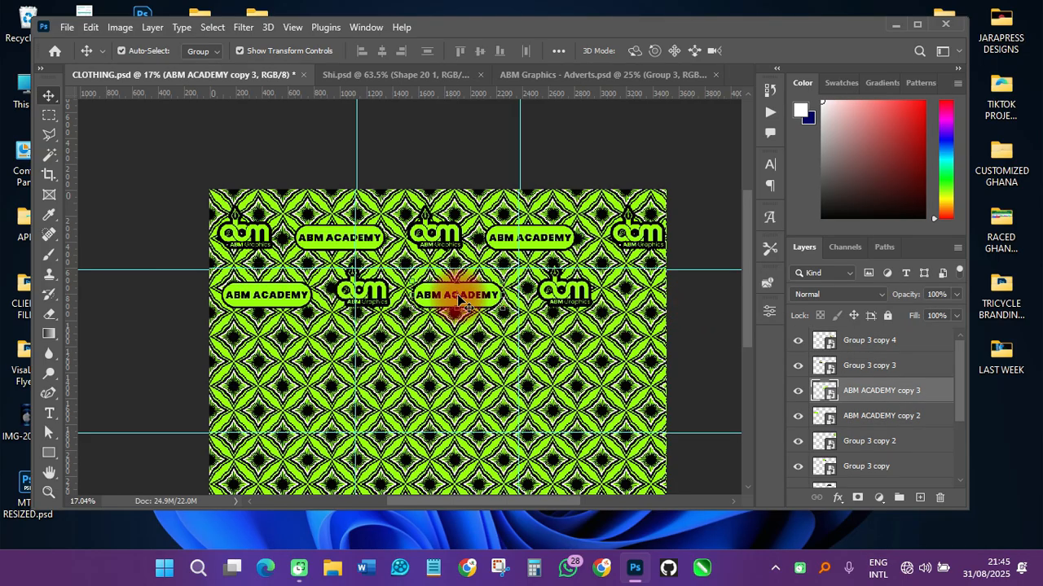
{"action": "scroll", "coordinate": [461, 302], "scroll_direction": "up", "scroll_amount": 2}
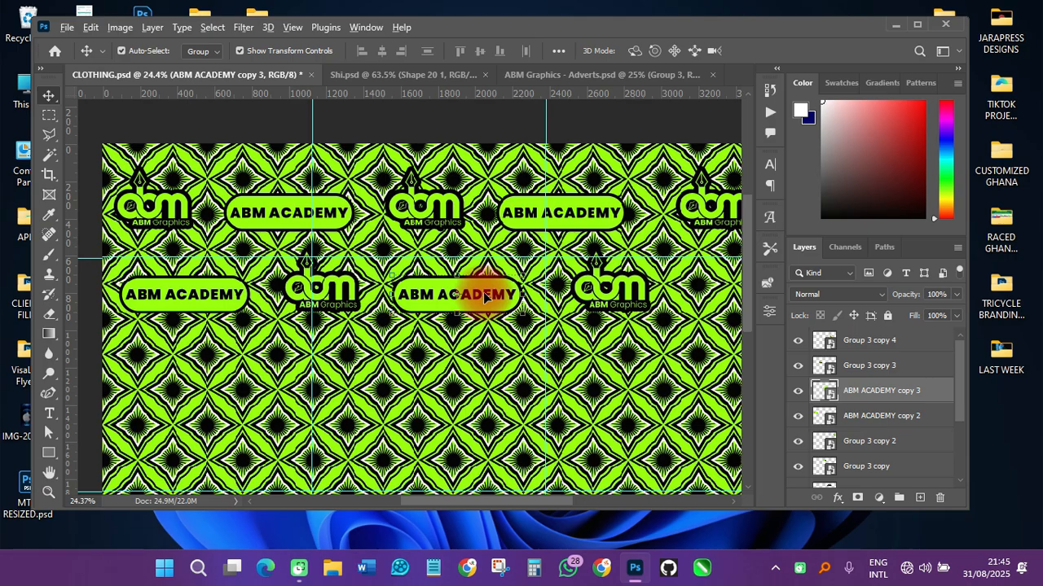
{"action": "left_click_drag", "start_coordinate": [484, 296], "coordinate": [689, 296]}
{"action": "scroll", "coordinate": [687, 293], "scroll_direction": "down", "scroll_amount": 2}
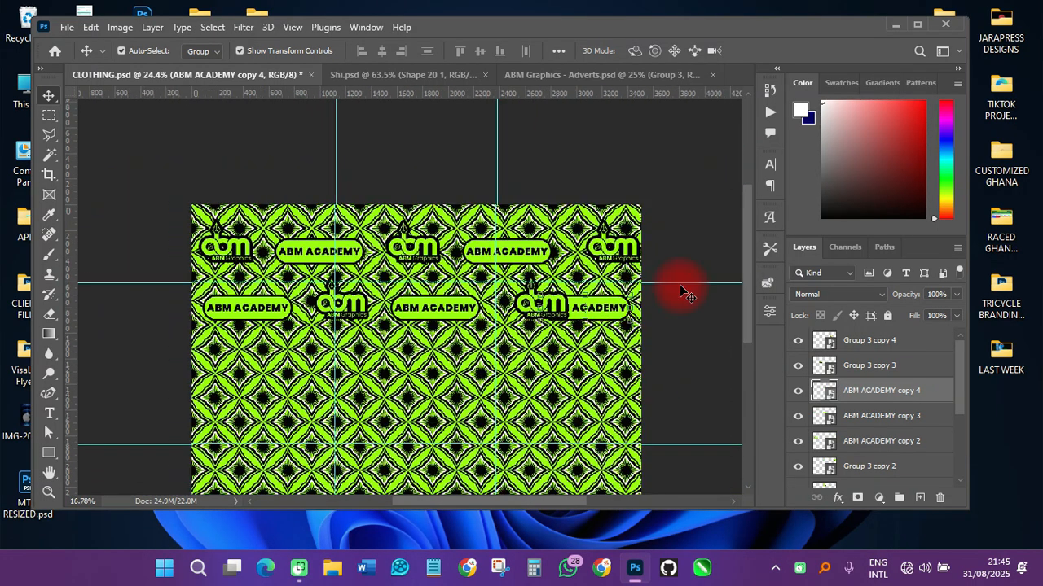
{"action": "scroll", "coordinate": [652, 306], "scroll_direction": "up", "scroll_amount": 3}
{"action": "scroll", "coordinate": [624, 322], "scroll_direction": "down", "scroll_amount": 2}
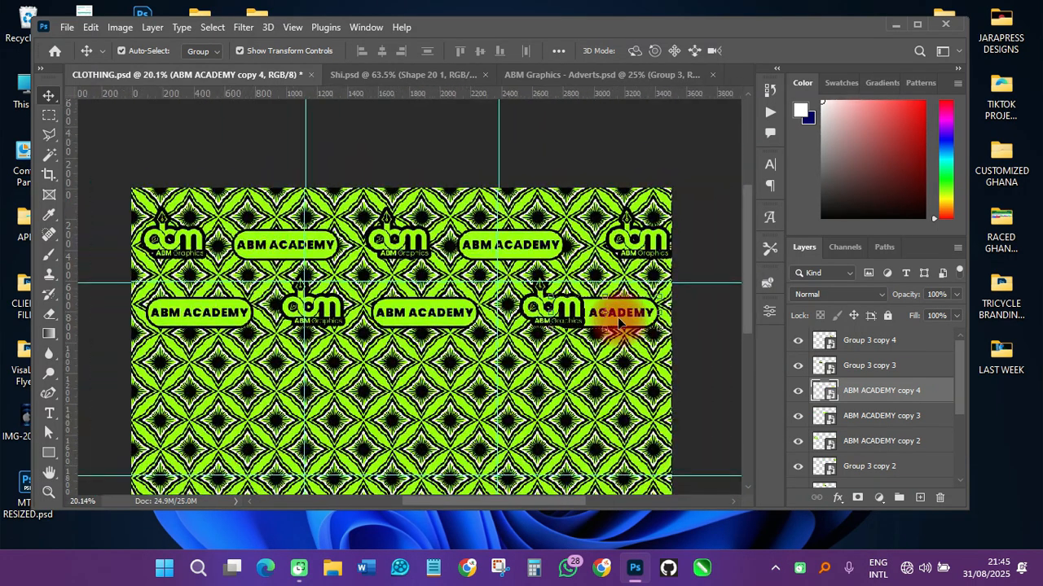
{"action": "left_click_drag", "start_coordinate": [627, 326], "coordinate": [673, 320]}
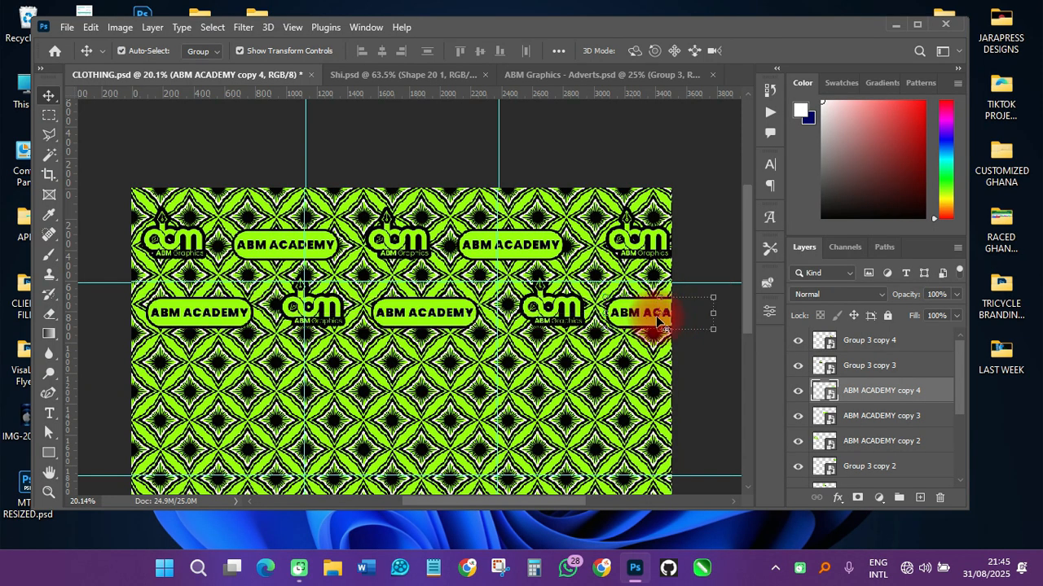
{"action": "scroll", "coordinate": [651, 319], "scroll_direction": "down", "scroll_amount": 2}
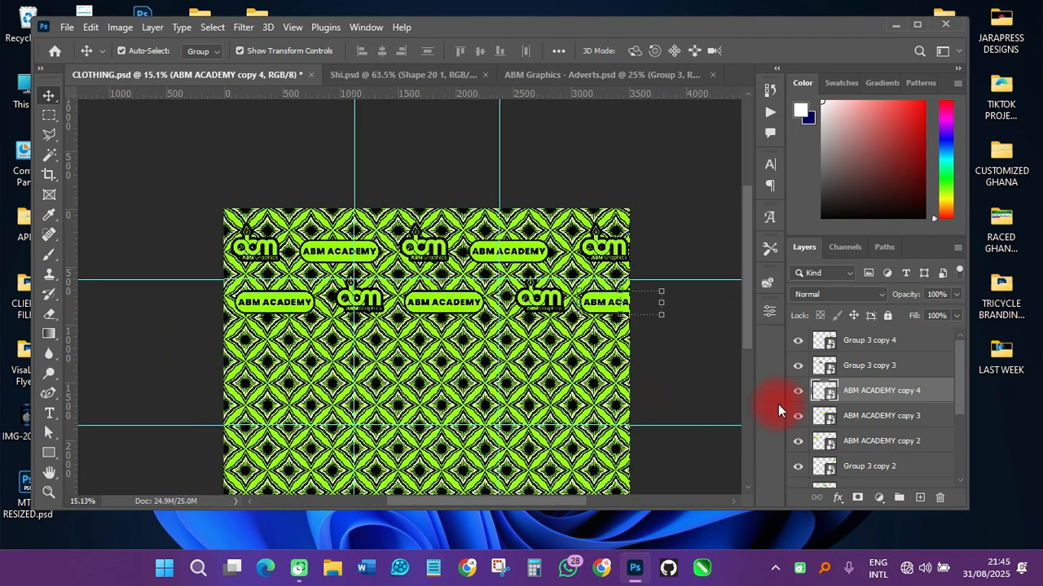
Duplicate all logo and label layers of both rows and place the copies directly below as the third and fourth rows
{"action": "left_click", "coordinate": [870, 342]}
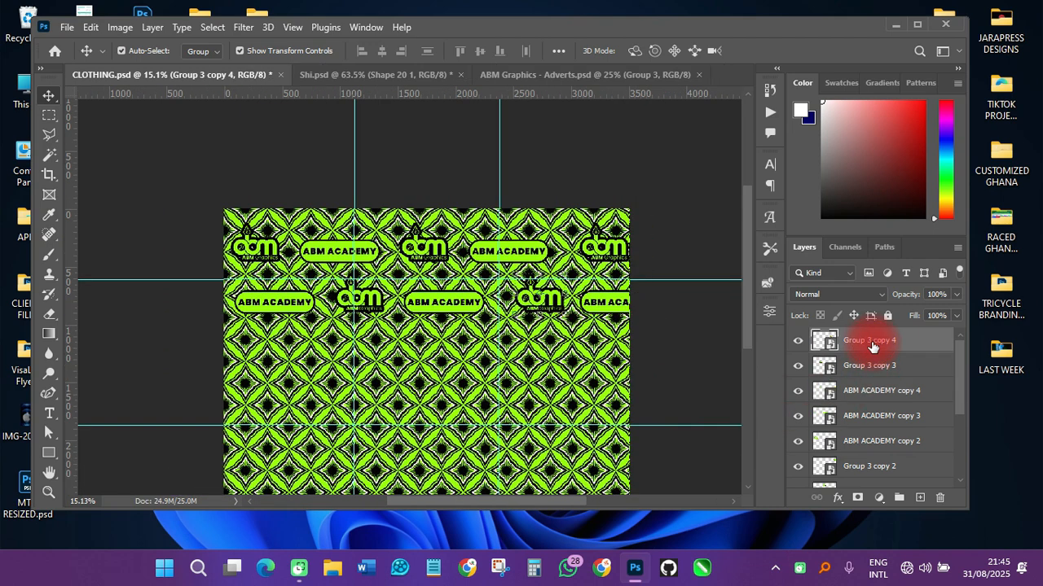
{"action": "scroll", "coordinate": [872, 350], "scroll_direction": "down", "scroll_amount": 3}
{"action": "scroll", "coordinate": [868, 464], "scroll_direction": "down", "scroll_amount": 2}
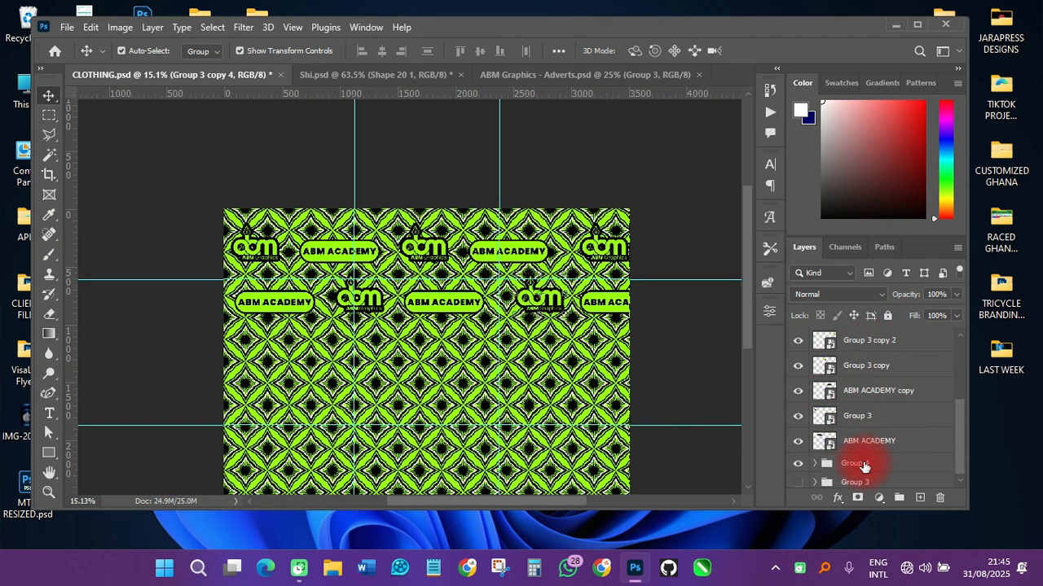
{"action": "left_click", "coordinate": [869, 447], "text": "shift"}
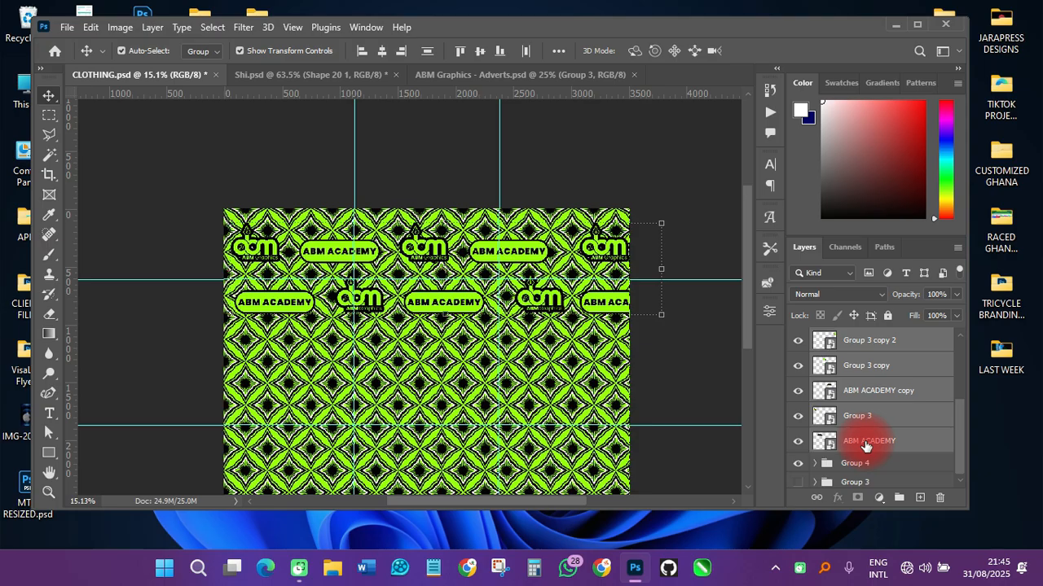
{"action": "key", "text": "ctrl+j"}
{"action": "left_click_drag", "start_coordinate": [424, 297], "coordinate": [418, 413]}
{"action": "scroll", "coordinate": [593, 154], "scroll_direction": "down", "scroll_amount": 2}
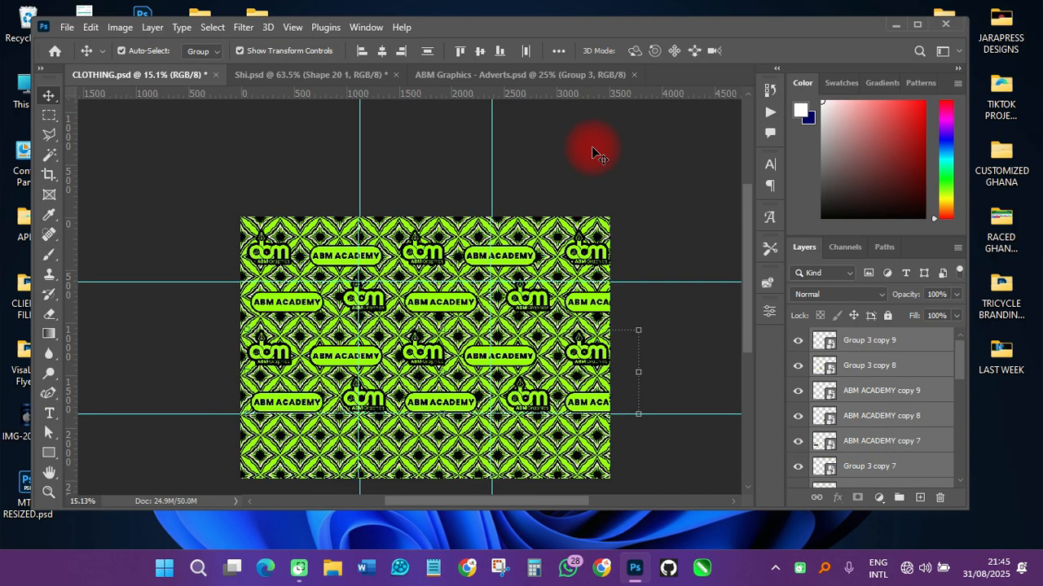
Duplicate the two lower rows again and move the copies down to fill the bottom of the pattern
{"action": "scroll", "coordinate": [468, 402], "scroll_direction": "up", "scroll_amount": 2}
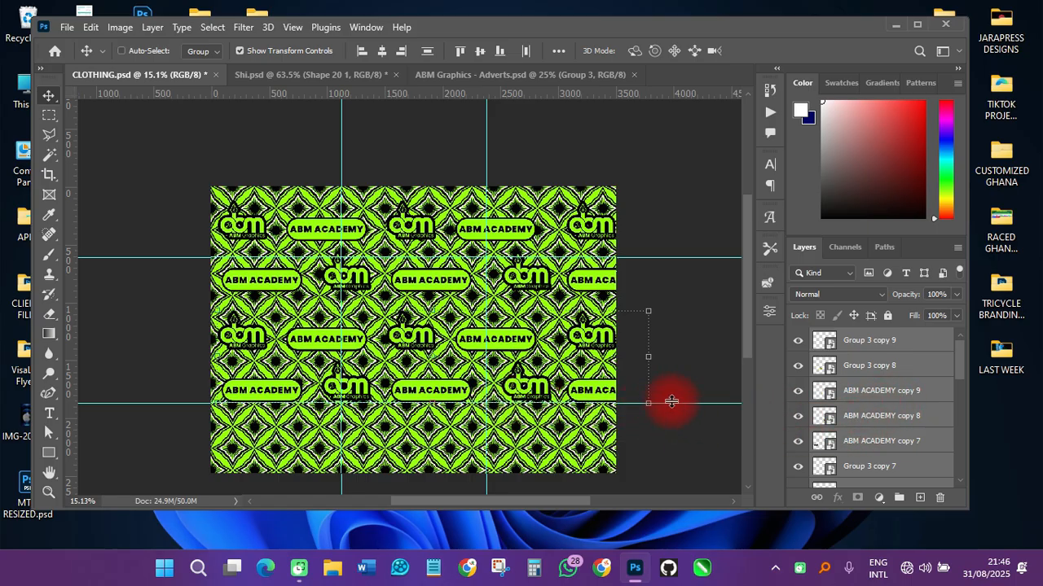
{"action": "key", "text": "ctrl+j"}
{"action": "left_click_drag", "start_coordinate": [417, 366], "coordinate": [416, 461]}
Group all the logo and label layers above the pattern group
{"action": "left_click", "coordinate": [867, 342]}
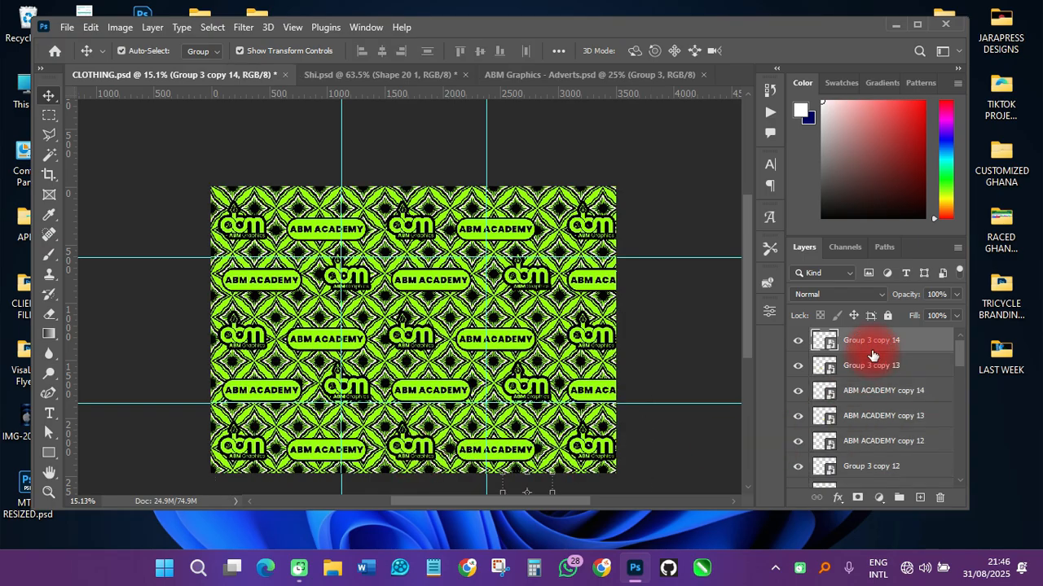
{"action": "scroll", "coordinate": [868, 368], "scroll_direction": "down", "scroll_amount": 5}
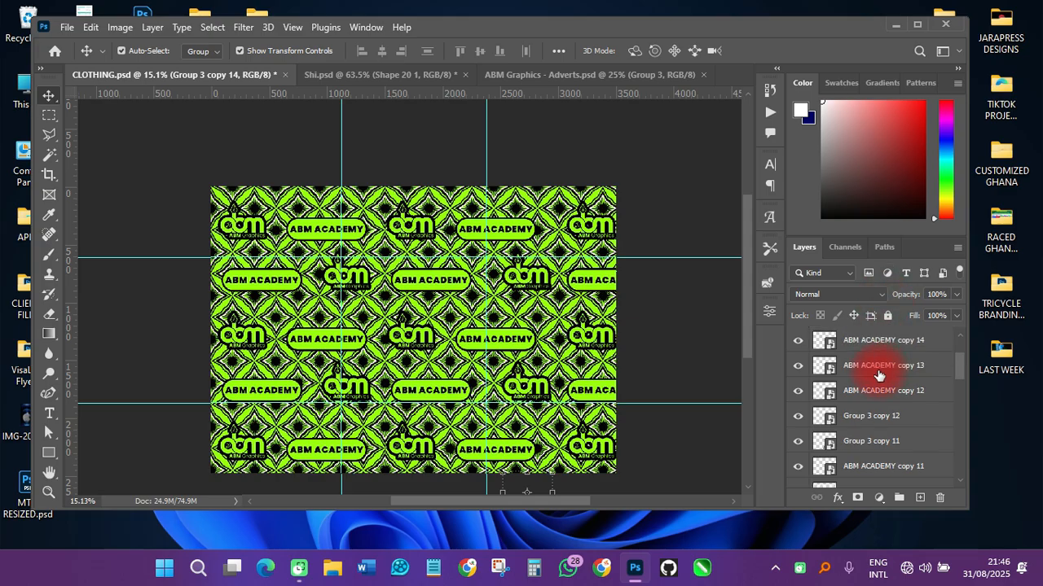
{"action": "scroll", "coordinate": [875, 383], "scroll_direction": "down", "scroll_amount": 10}
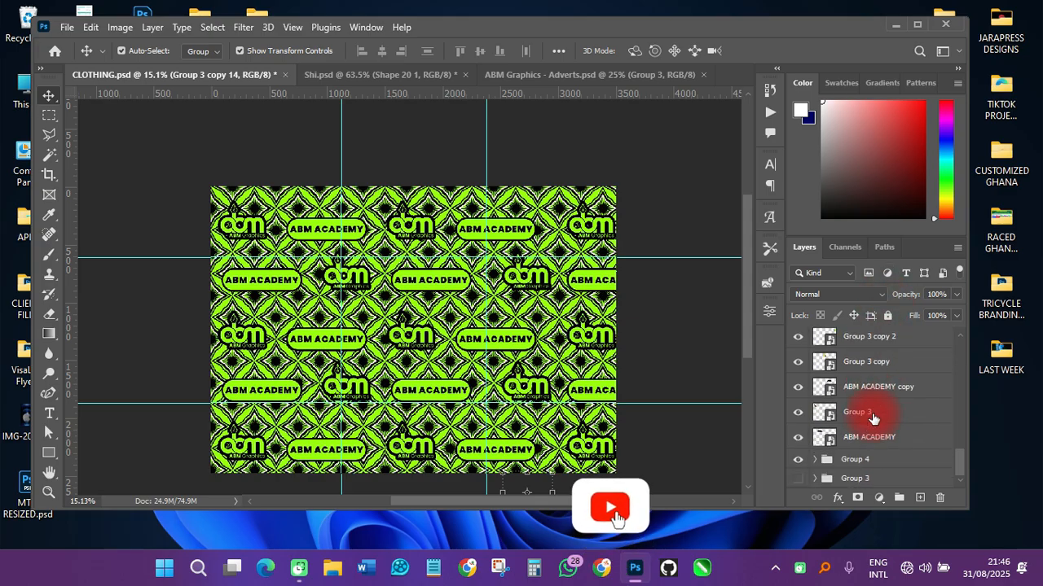
{"action": "left_click", "coordinate": [866, 444], "text": "shift"}
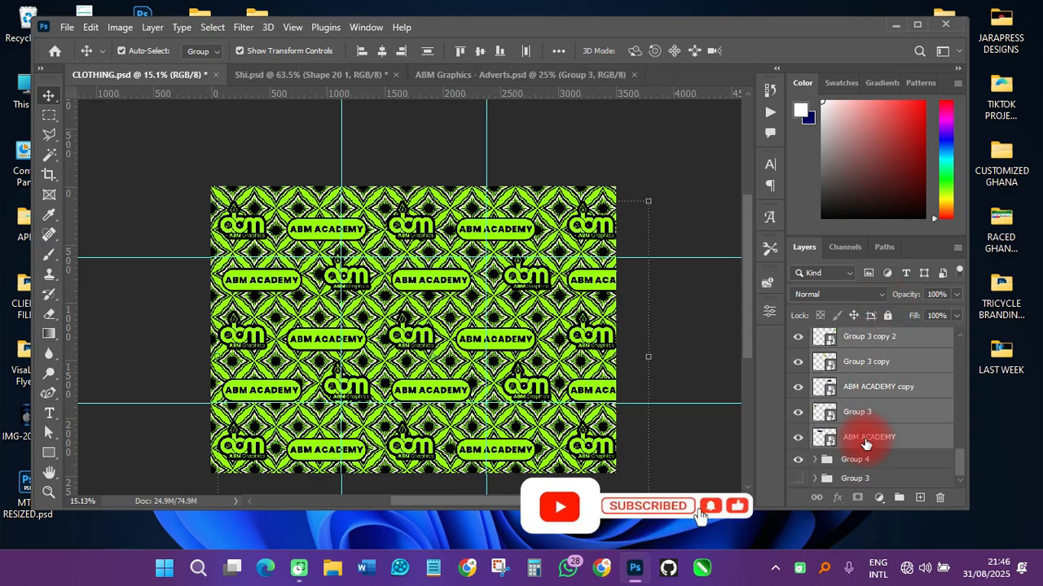
{"action": "key", "text": "ctrl+g"}
Maximize the program window and center the logo and label group horizontally and vertically on the canvas
{"action": "left_click", "coordinate": [915, 26]}
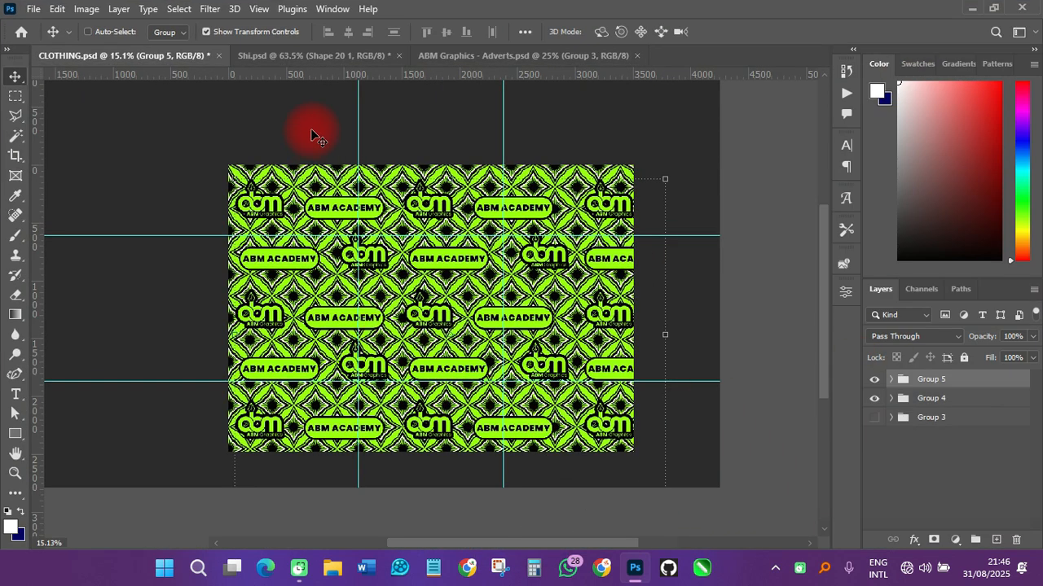
{"action": "key", "text": "ctrl+a"}
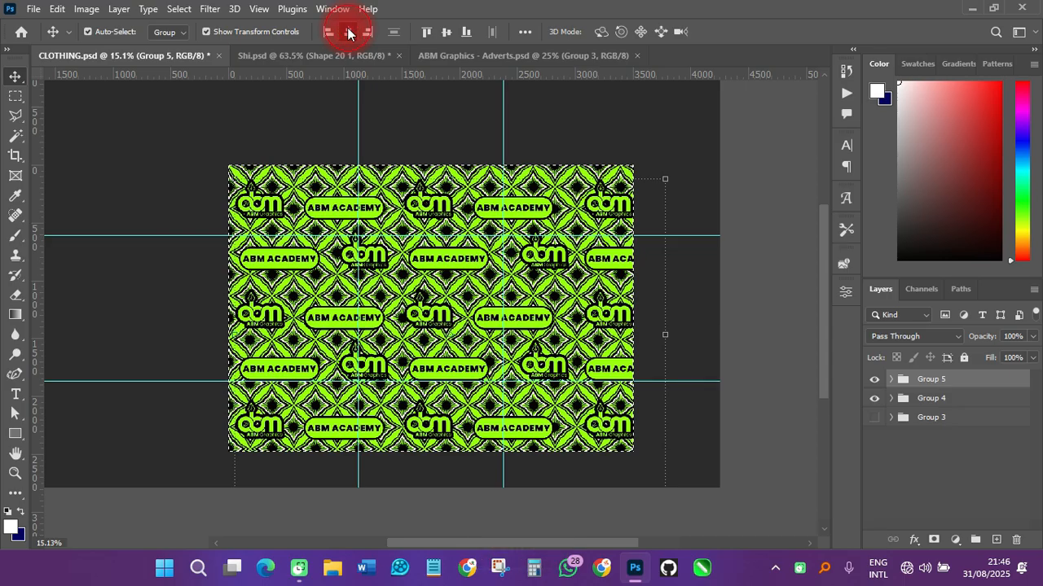
{"action": "left_click", "coordinate": [348, 32]}
{"action": "left_click", "coordinate": [442, 34]}
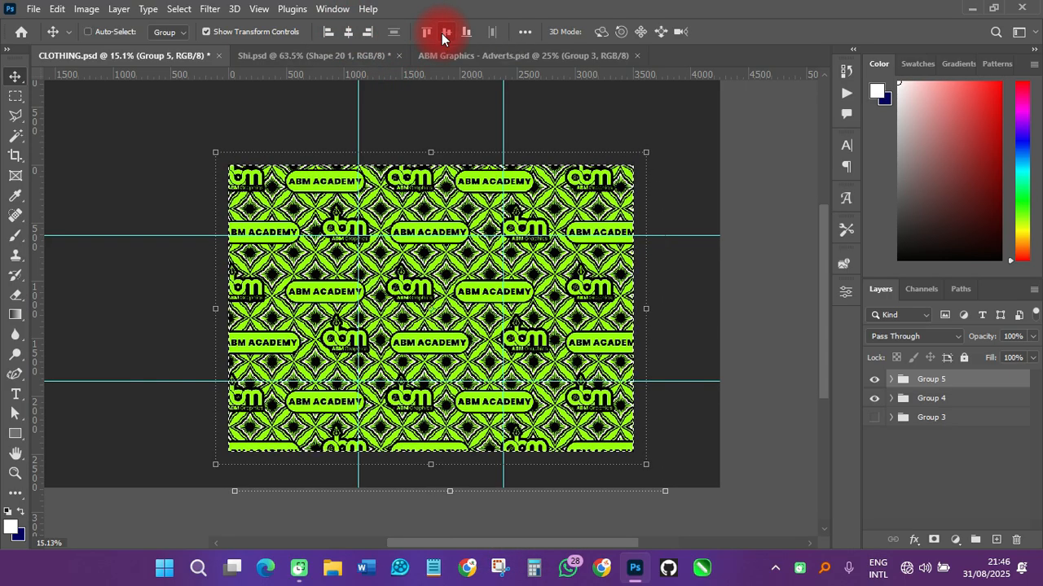
{"action": "key", "text": "ctrl+d"}
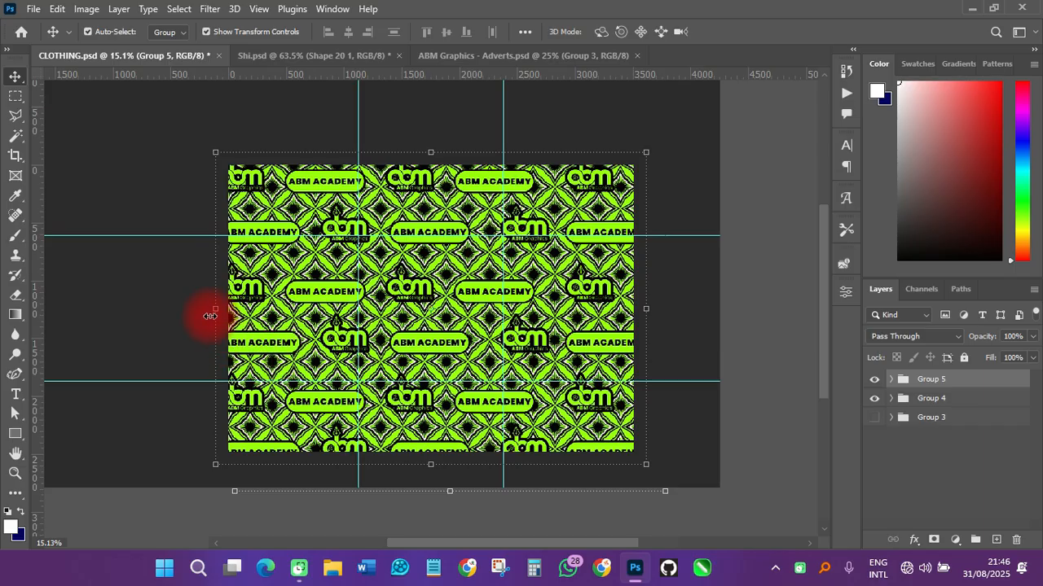
Scale the logo and label group to 91.89% so its rows fit inside the canvas, and apply the transform
{"action": "left_click_drag", "start_coordinate": [210, 316], "coordinate": [219, 312]}
{"action": "left_click_drag", "start_coordinate": [644, 306], "coordinate": [632, 310]}
{"action": "left_click_drag", "start_coordinate": [427, 160], "coordinate": [427, 163]}
{"action": "left_click_drag", "start_coordinate": [431, 454], "coordinate": [432, 447]}
{"action": "left_click", "coordinate": [750, 34]}
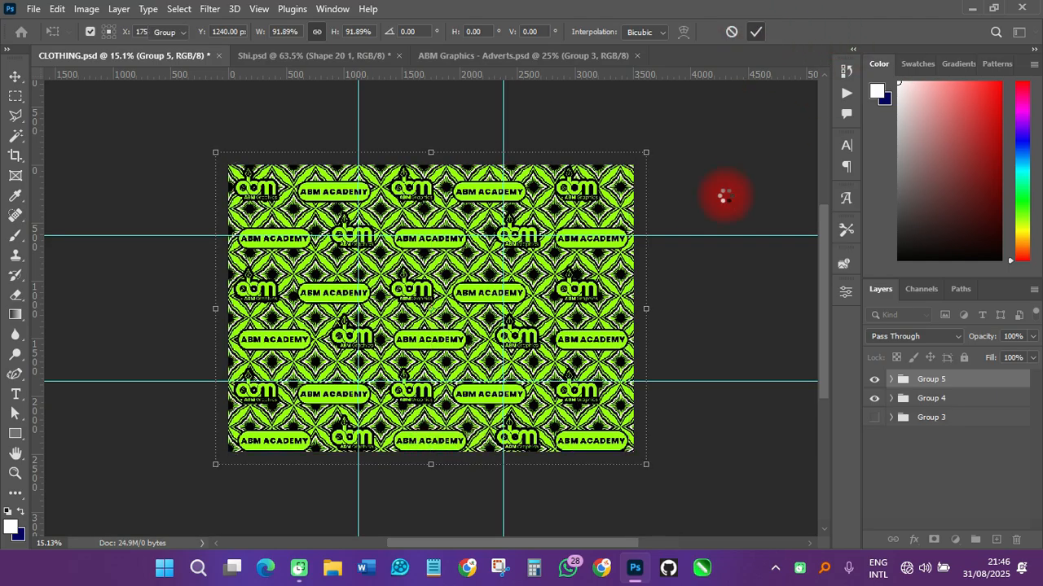
Group the logo and label group together with the pattern group beneath it, and save the document
{"action": "left_click", "coordinate": [724, 196]}
{"action": "scroll", "coordinate": [378, 367], "scroll_direction": "up", "scroll_amount": 4}
{"action": "scroll", "coordinate": [275, 297], "scroll_direction": "down", "scroll_amount": 2}
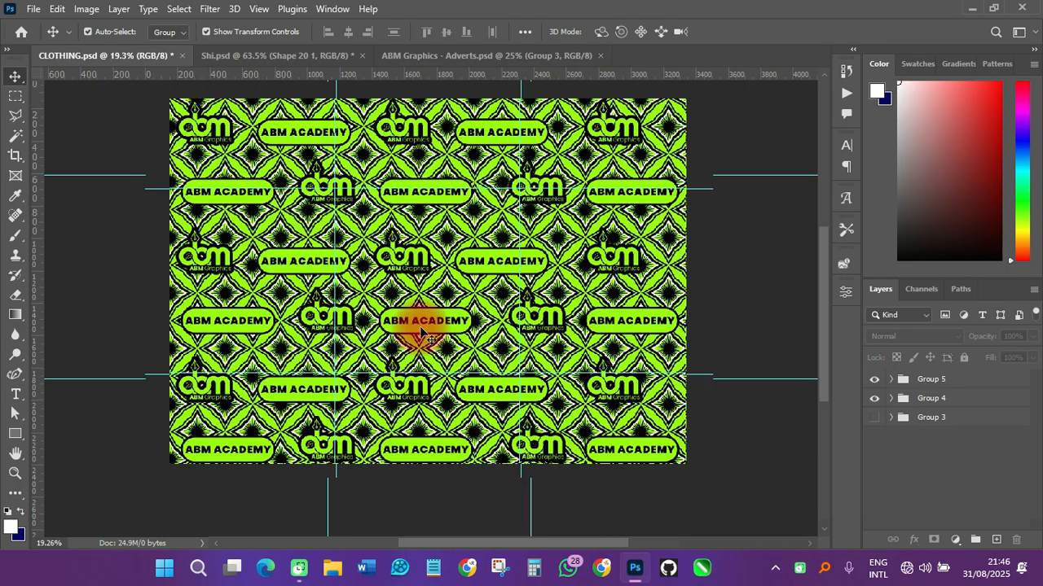
{"action": "scroll", "coordinate": [420, 331], "scroll_direction": "up", "scroll_amount": 3}
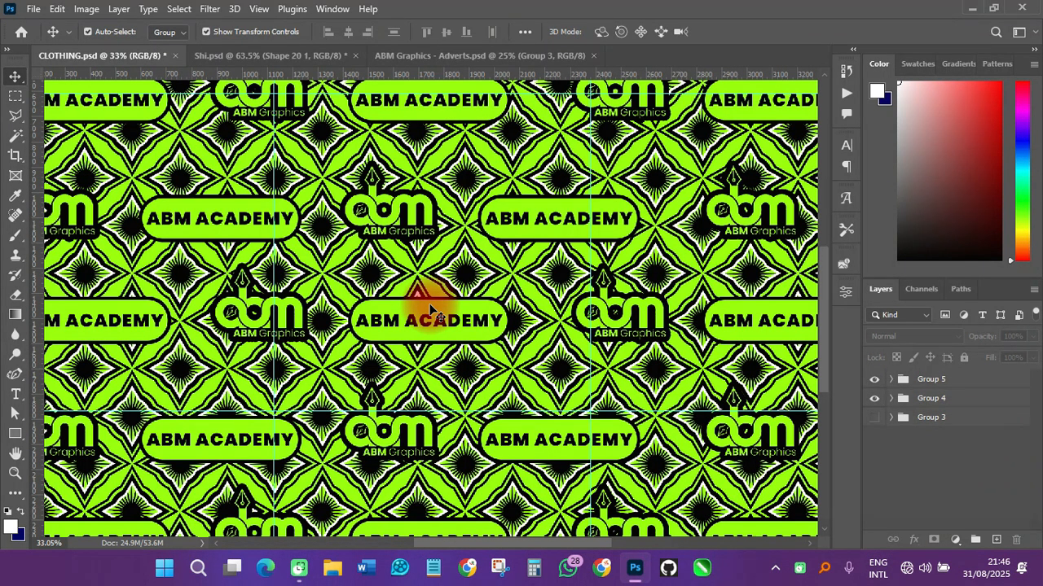
{"action": "scroll", "coordinate": [375, 281], "scroll_direction": "down", "scroll_amount": 4}
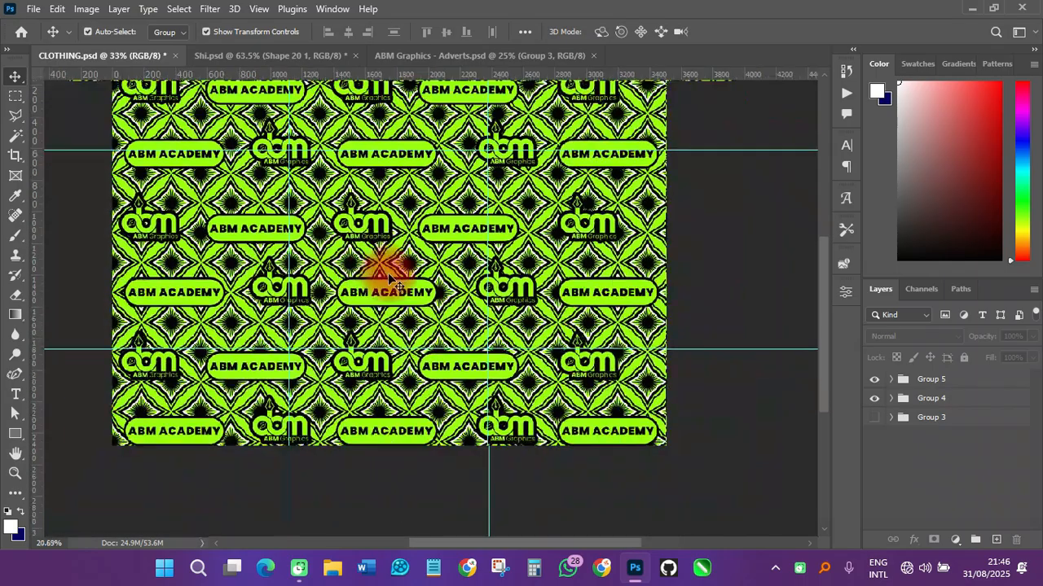
{"action": "scroll", "coordinate": [388, 281], "scroll_direction": "down", "scroll_amount": 2}
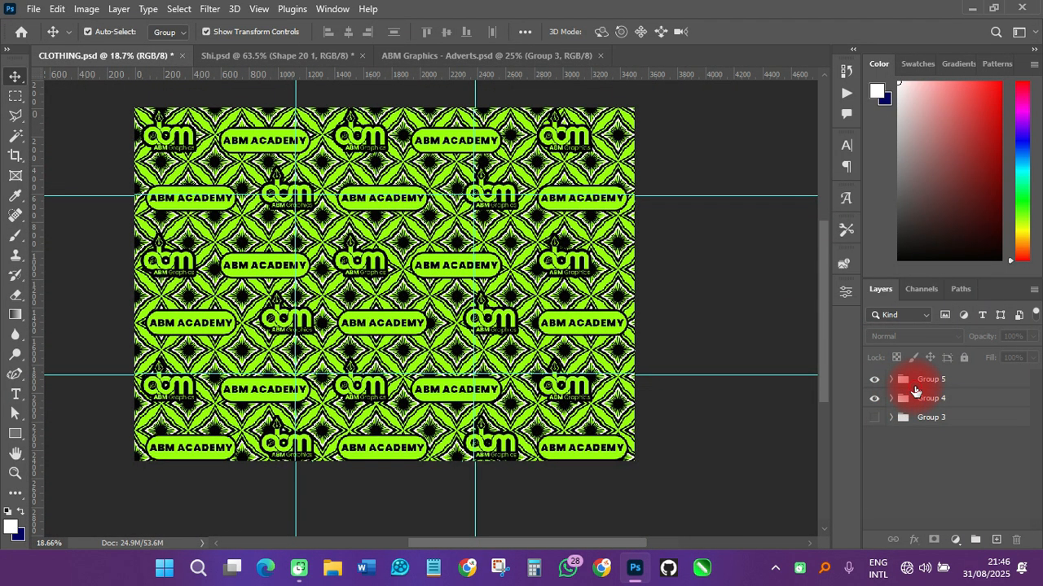
{"action": "left_click", "coordinate": [914, 384]}
{"action": "left_click", "coordinate": [917, 398], "text": "shift"}
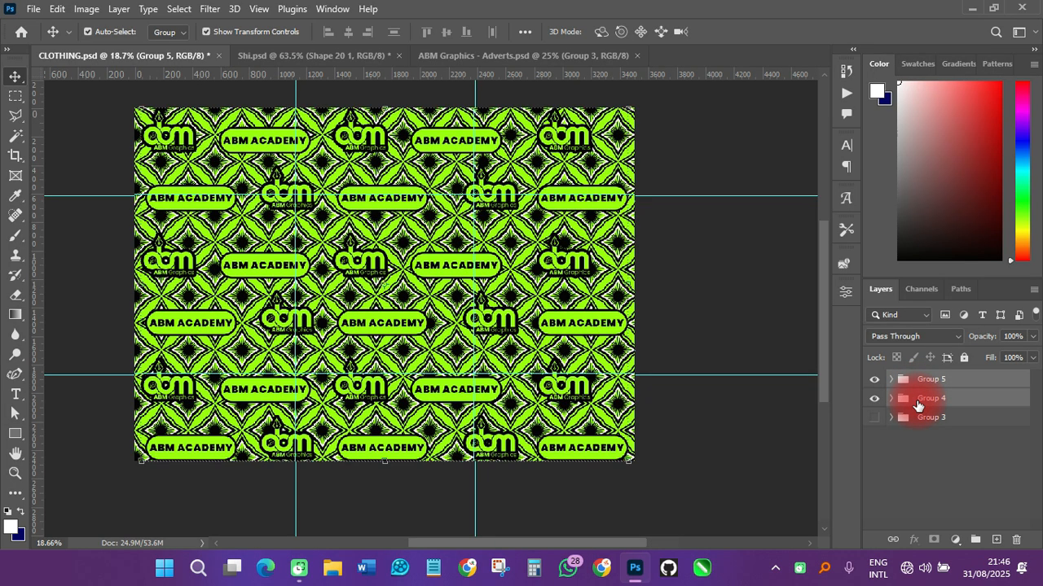
{"action": "key", "text": "ctrl+g"}
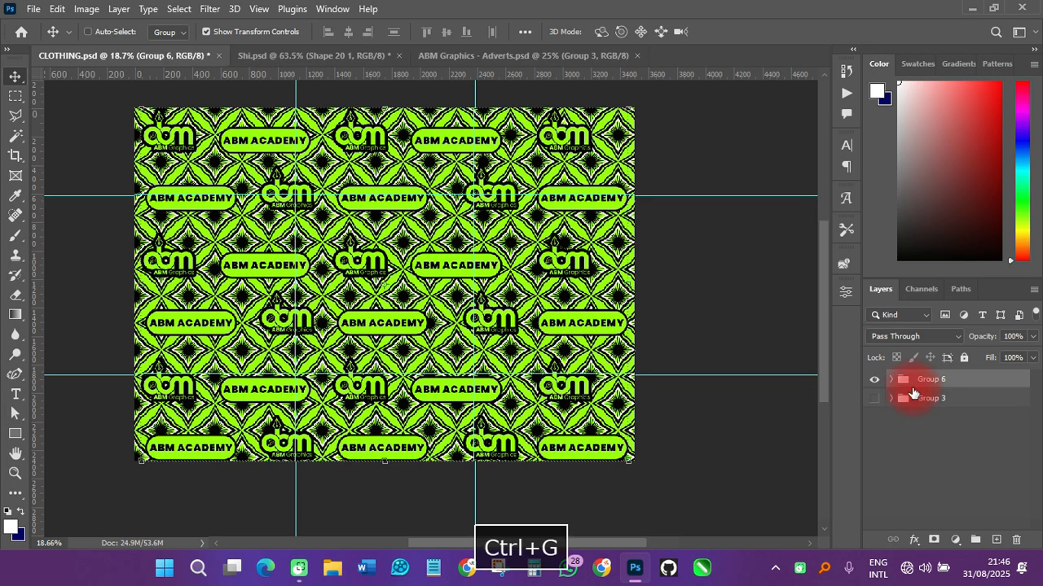
{"action": "key", "text": "ctrl+s"}
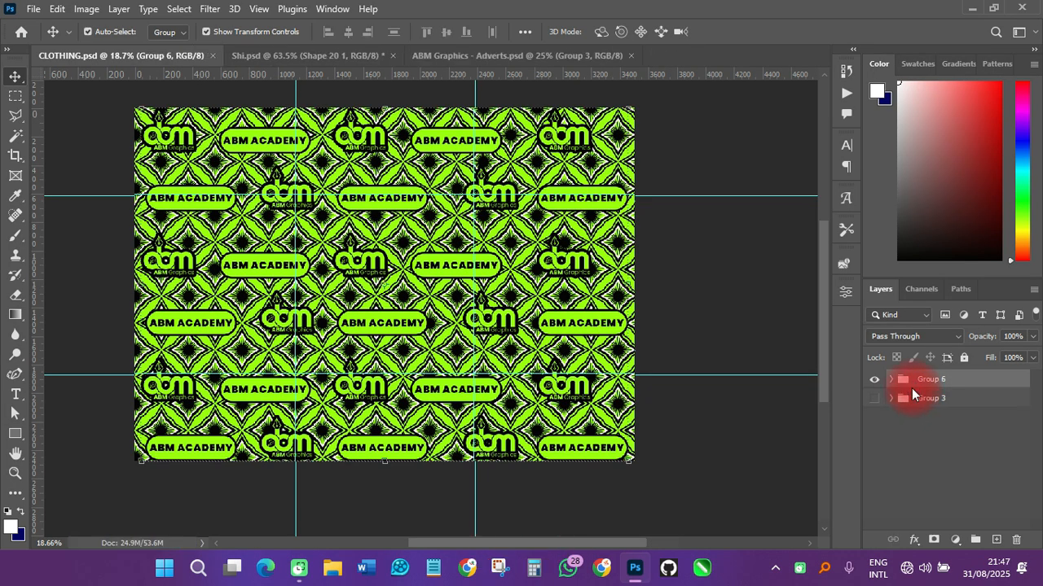
Start opening a file and browse to the TIKTOK PROJECT 2025 folder on the Desktop
{"action": "left_click", "coordinate": [33, 9]}
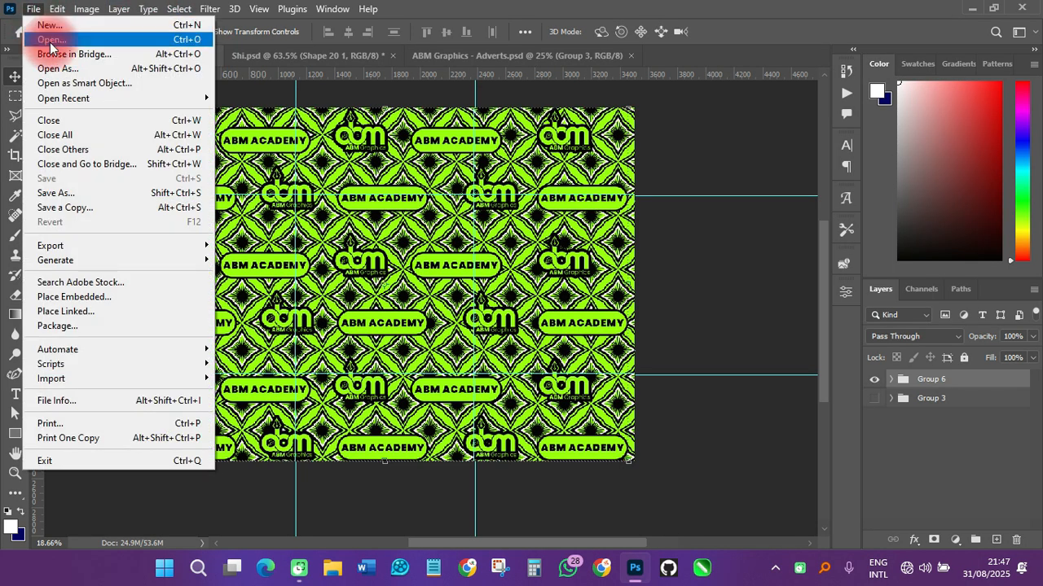
{"action": "left_click", "coordinate": [51, 40]}
{"action": "scroll", "coordinate": [90, 318], "scroll_direction": "down", "scroll_amount": 3}
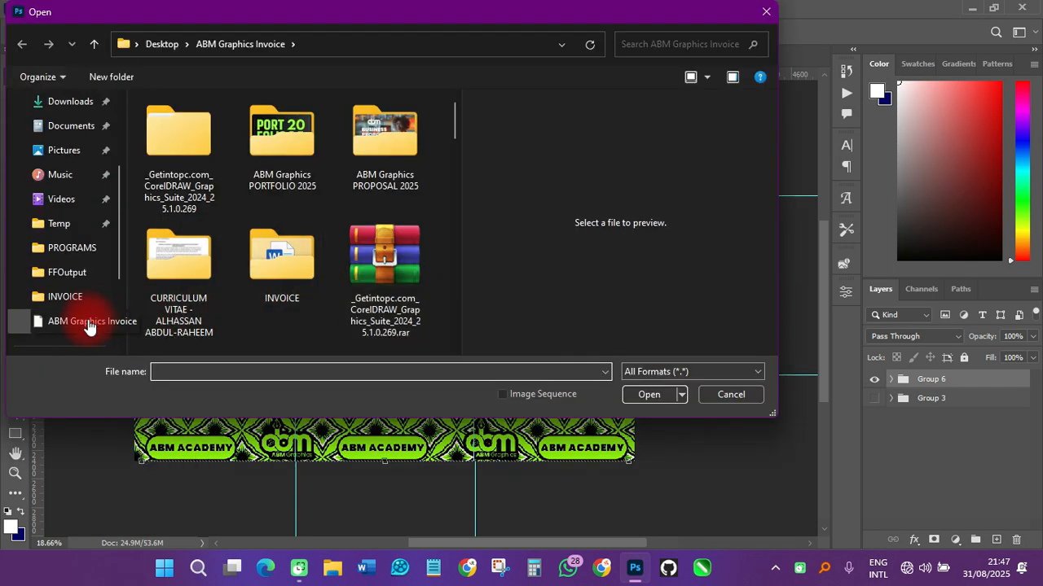
{"action": "scroll", "coordinate": [81, 244], "scroll_direction": "up", "scroll_amount": 3}
{"action": "left_click", "coordinate": [77, 202]}
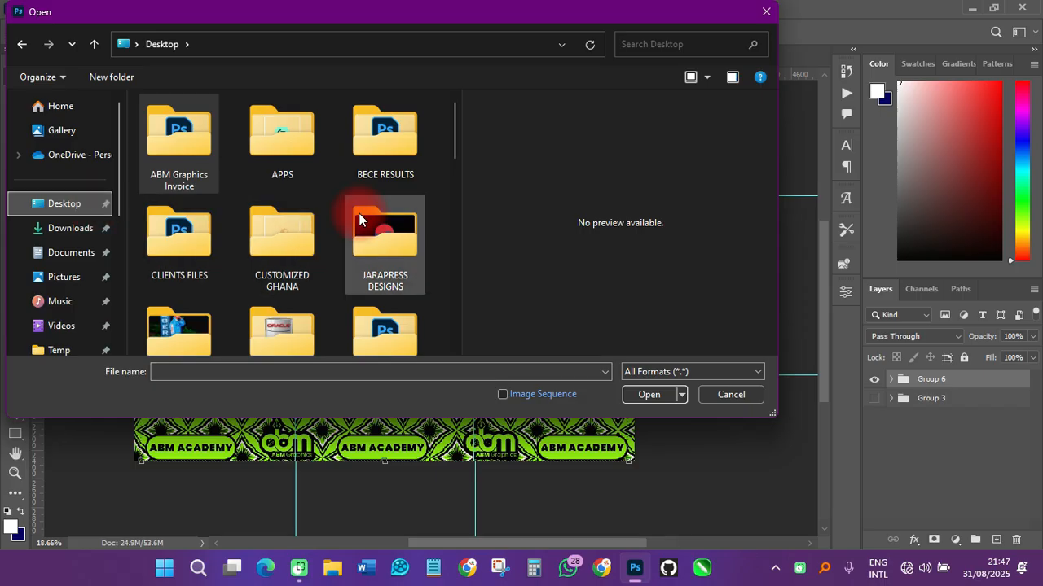
{"action": "scroll", "coordinate": [373, 236], "scroll_direction": "down", "scroll_amount": 2}
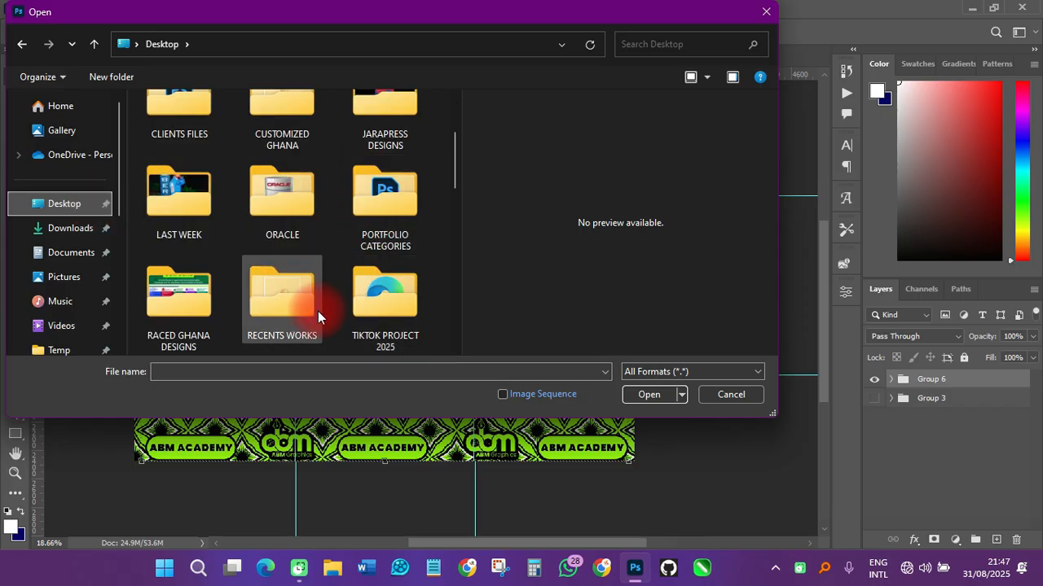
{"action": "double_click", "coordinate": [396, 300]}
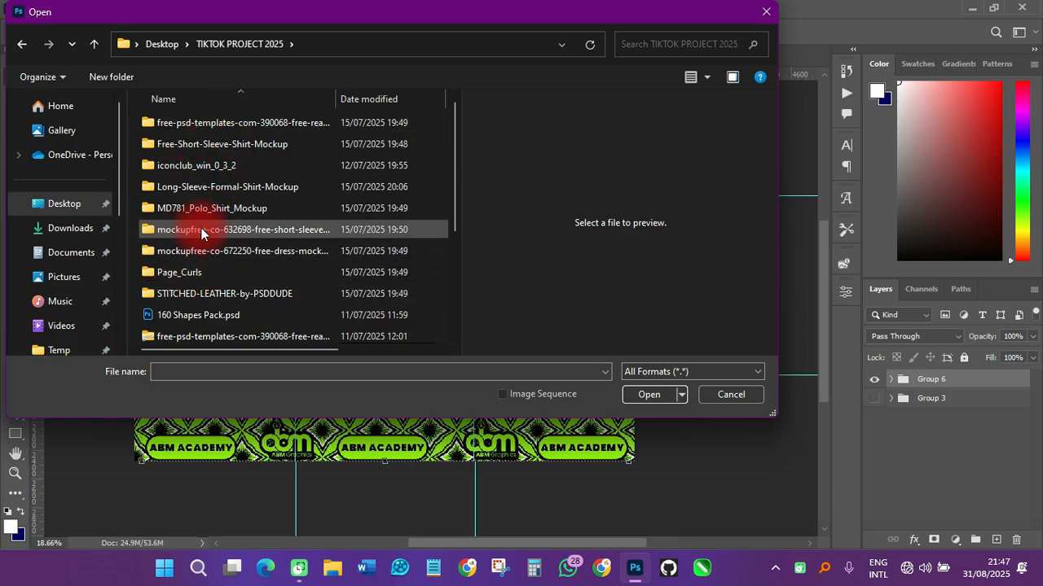
Look through the long-sleeve formal shirt, MD781 polo shirt and short-sleeve shirt mockup folders for a suitable mockup
{"action": "left_click", "coordinate": [194, 194]}
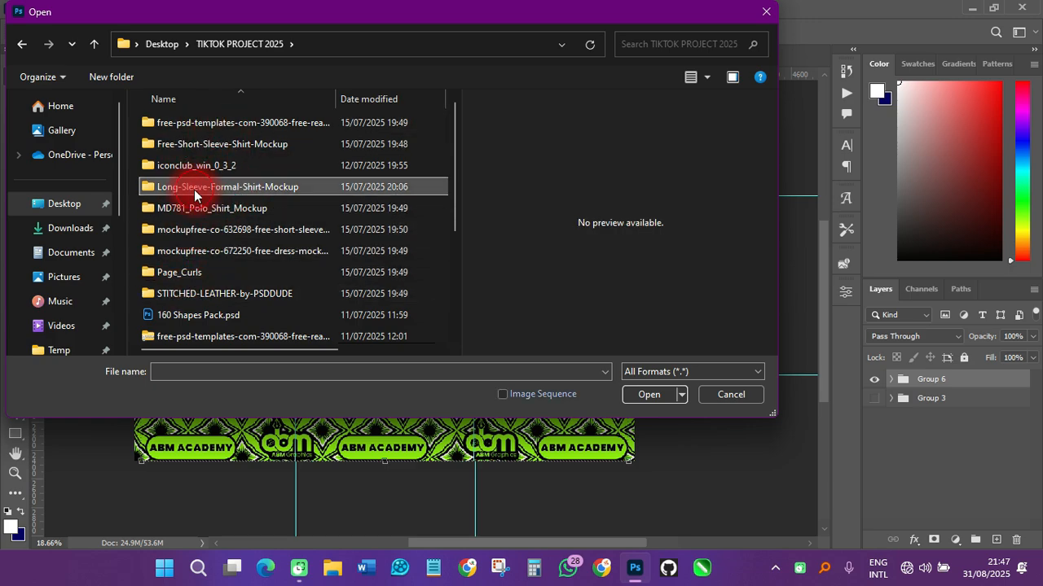
{"action": "double_click", "coordinate": [194, 194]}
{"action": "key", "text": "alt+Left"}
{"action": "double_click", "coordinate": [210, 209]}
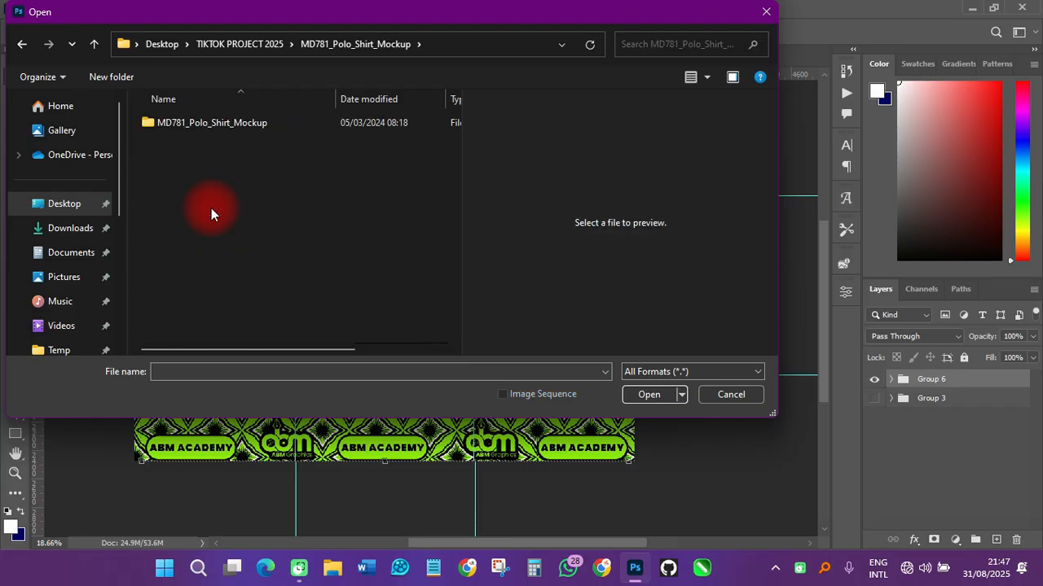
{"action": "key", "text": "alt+Left"}
{"action": "left_click", "coordinate": [215, 233]}
{"action": "double_click", "coordinate": [215, 232]}
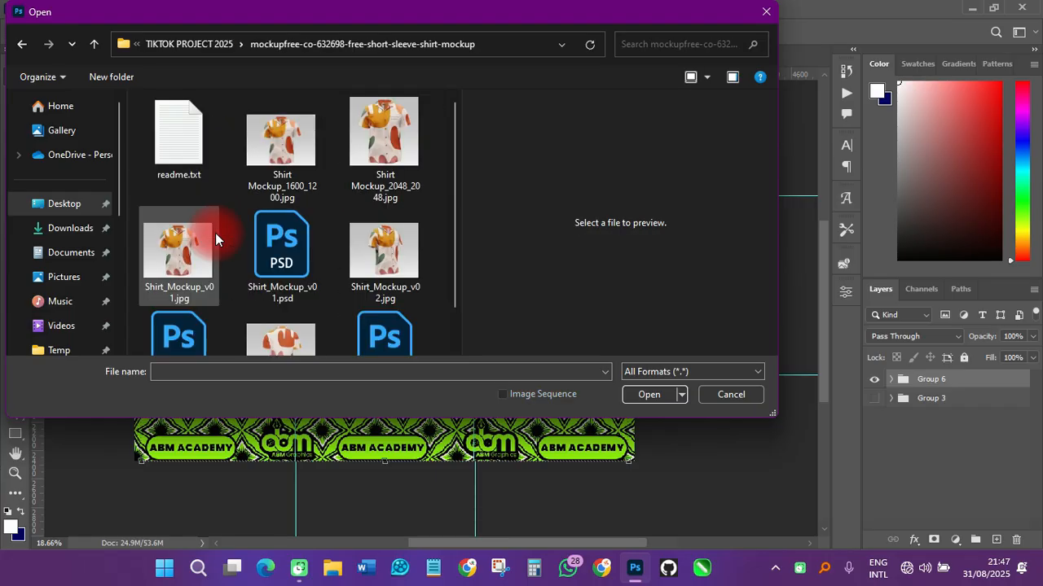
{"action": "key", "text": "alt+Left"}
Open Dress_Mockup_v01.psd from the Free_Dress_Mockups folder inside mockupfree-co-672250-free-dress-mockup
{"action": "left_click", "coordinate": [216, 251]}
{"action": "double_click", "coordinate": [216, 251]}
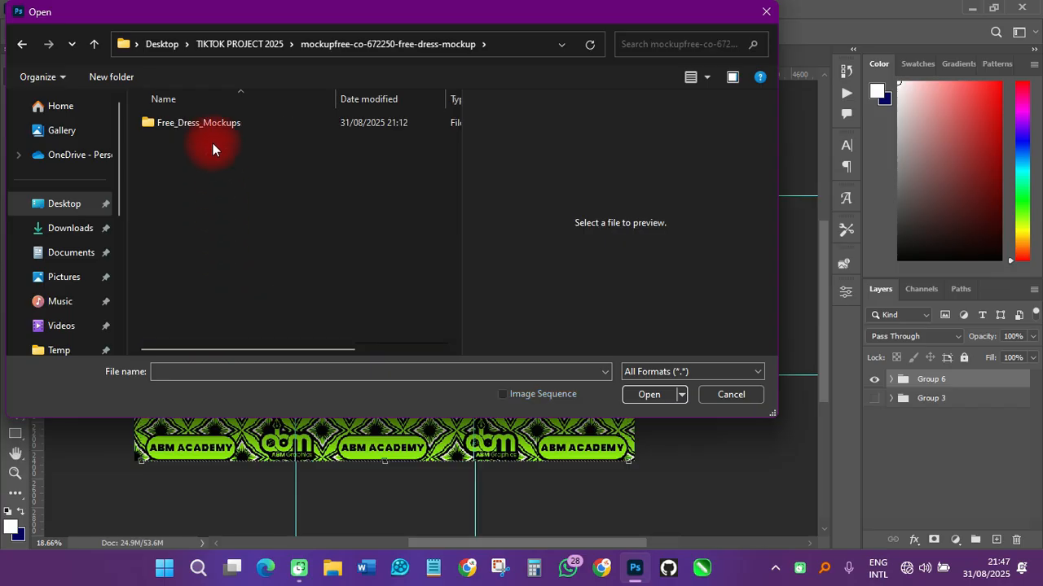
{"action": "left_click", "coordinate": [211, 122]}
{"action": "double_click", "coordinate": [210, 122]}
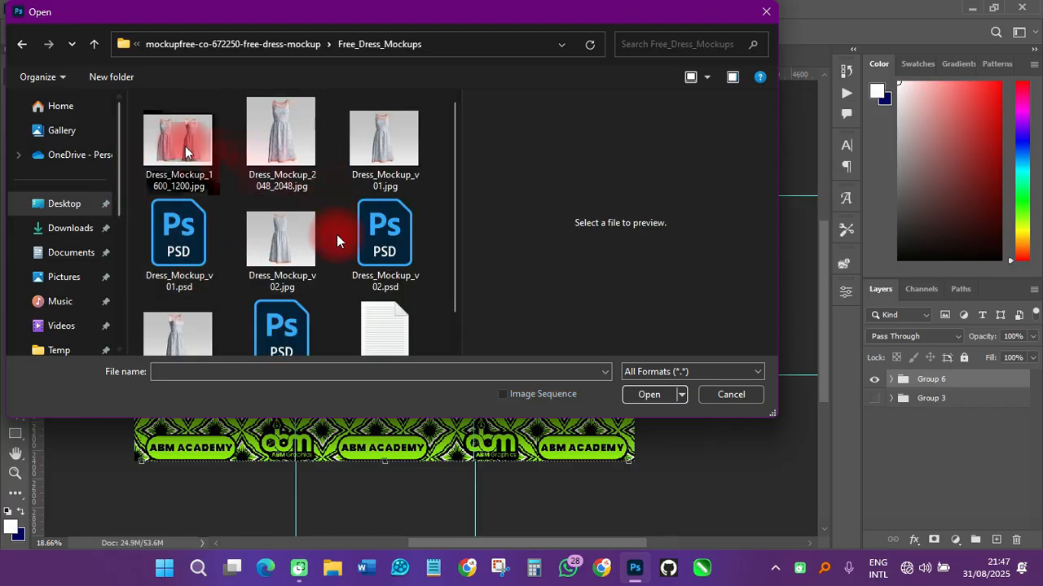
{"action": "scroll", "coordinate": [327, 298], "scroll_direction": "down", "scroll_amount": 1}
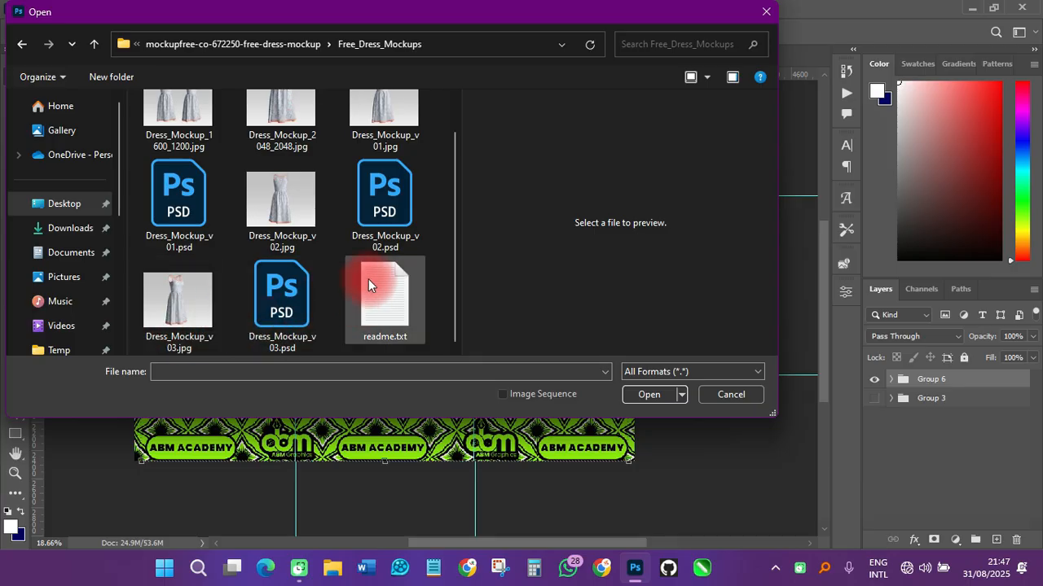
{"action": "scroll", "coordinate": [329, 270], "scroll_direction": "up", "scroll_amount": 1}
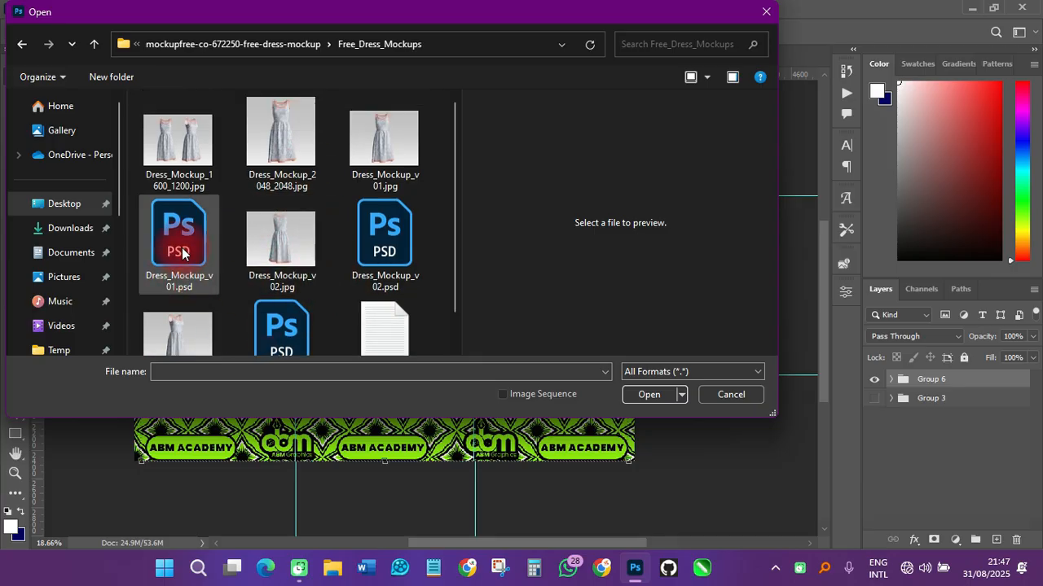
{"action": "double_click", "coordinate": [183, 253]}
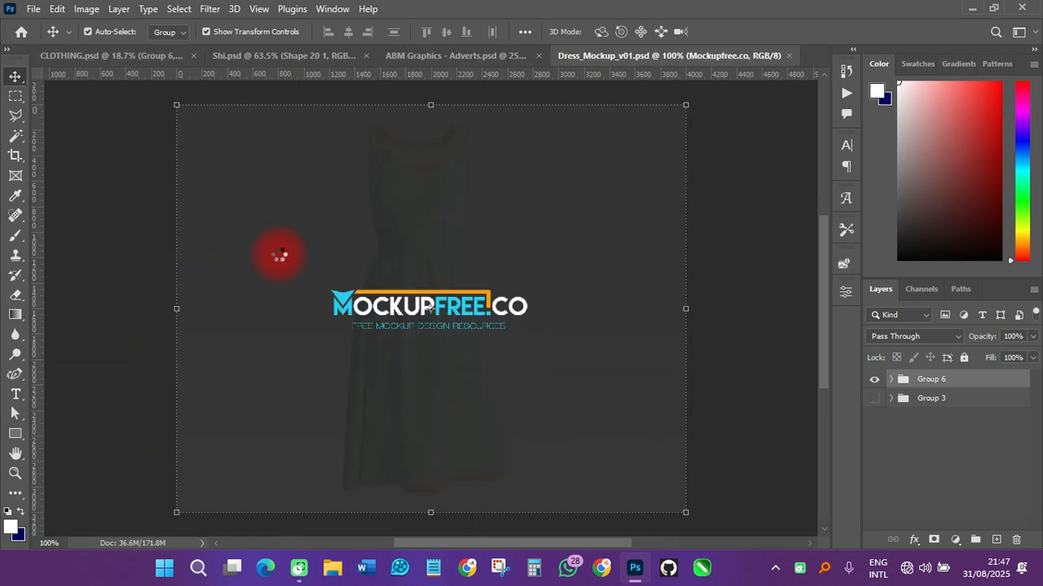
Hide the Mockupfree.co cover layer to reveal the dress
{"action": "left_click", "coordinate": [873, 384]}
{"action": "left_click", "coordinate": [874, 387]}
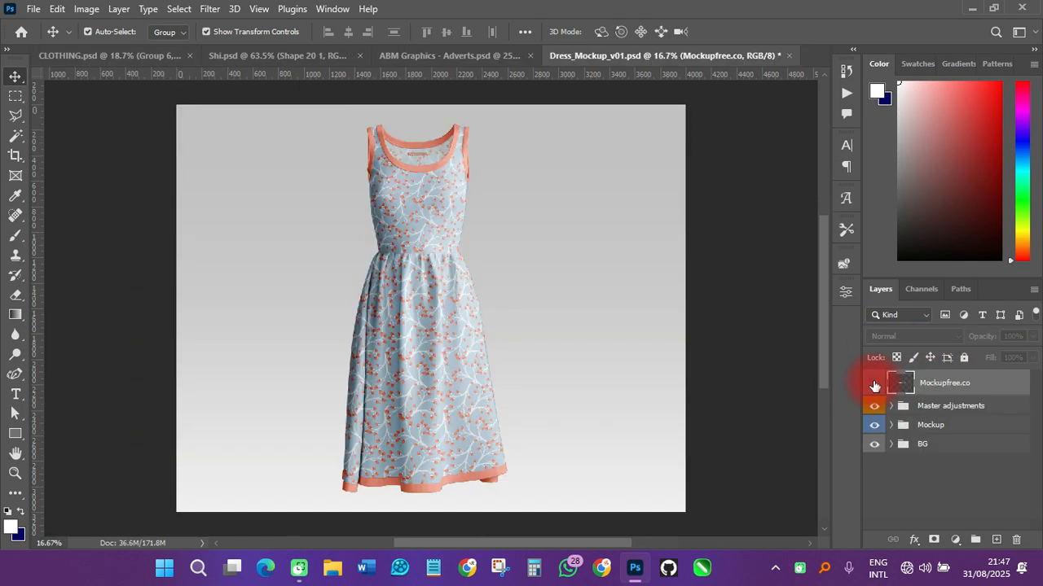
{"action": "scroll", "coordinate": [413, 212], "scroll_direction": "down", "scroll_amount": 2}
{"action": "scroll", "coordinate": [431, 242], "scroll_direction": "up", "scroll_amount": 2}
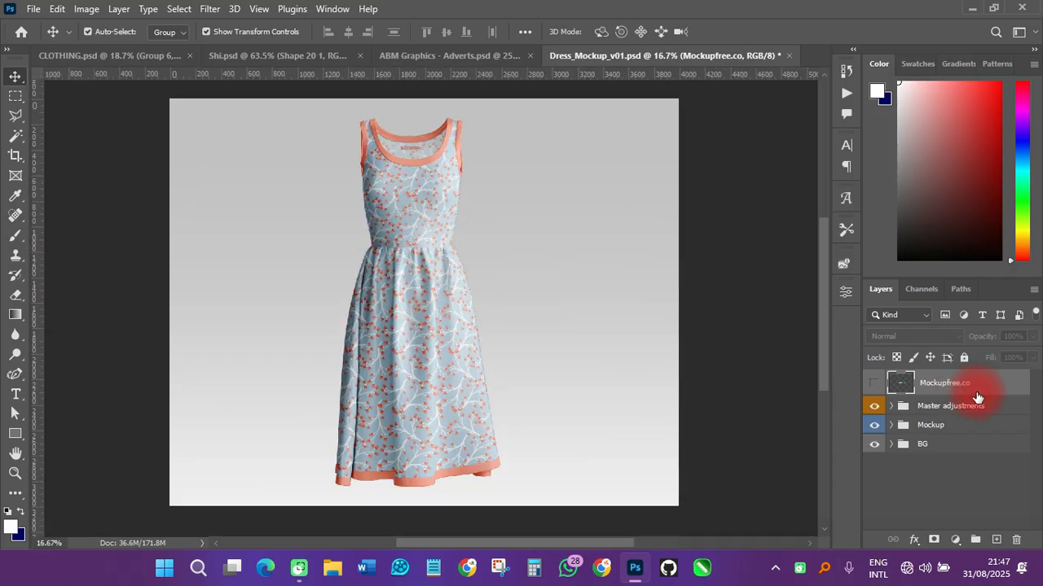
Expand the Mockup group and open the contents of the Mockup - 4 smart object for the dress skirt
{"action": "left_click", "coordinate": [891, 425]}
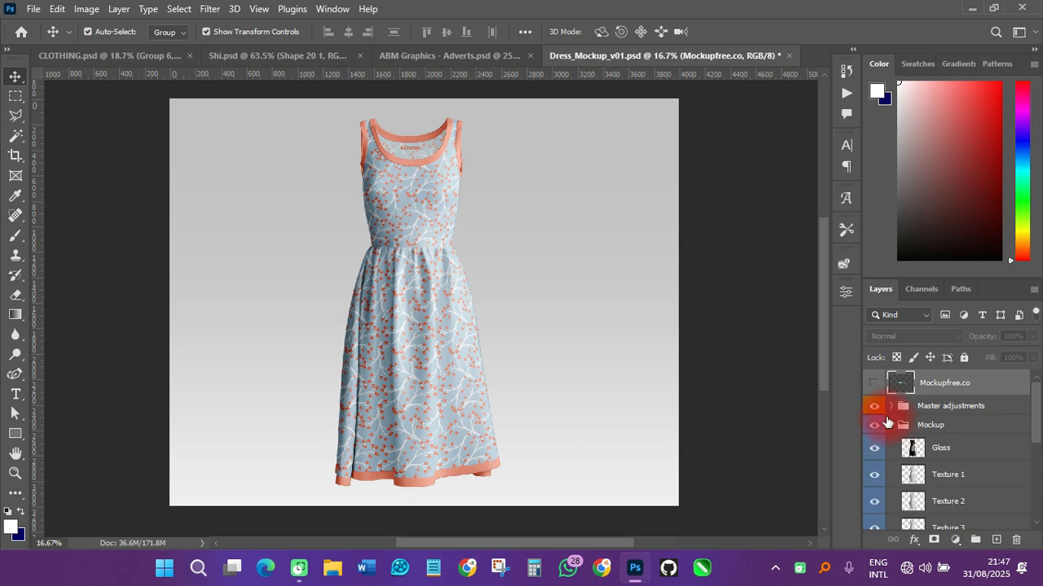
{"action": "scroll", "coordinate": [904, 424], "scroll_direction": "down", "scroll_amount": 5}
{"action": "scroll", "coordinate": [906, 424], "scroll_direction": "down", "scroll_amount": 1}
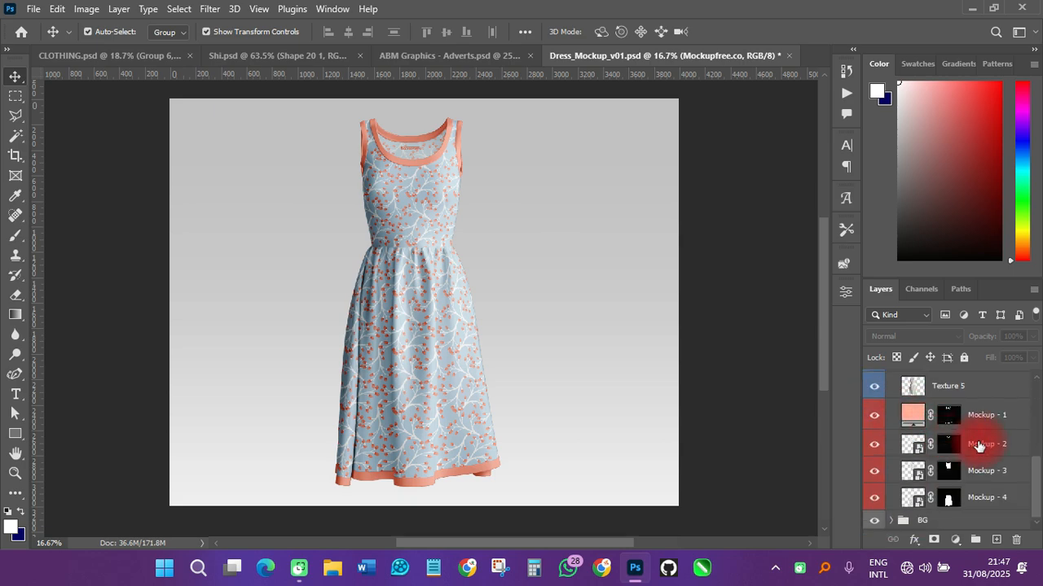
{"action": "double_click", "coordinate": [914, 499]}
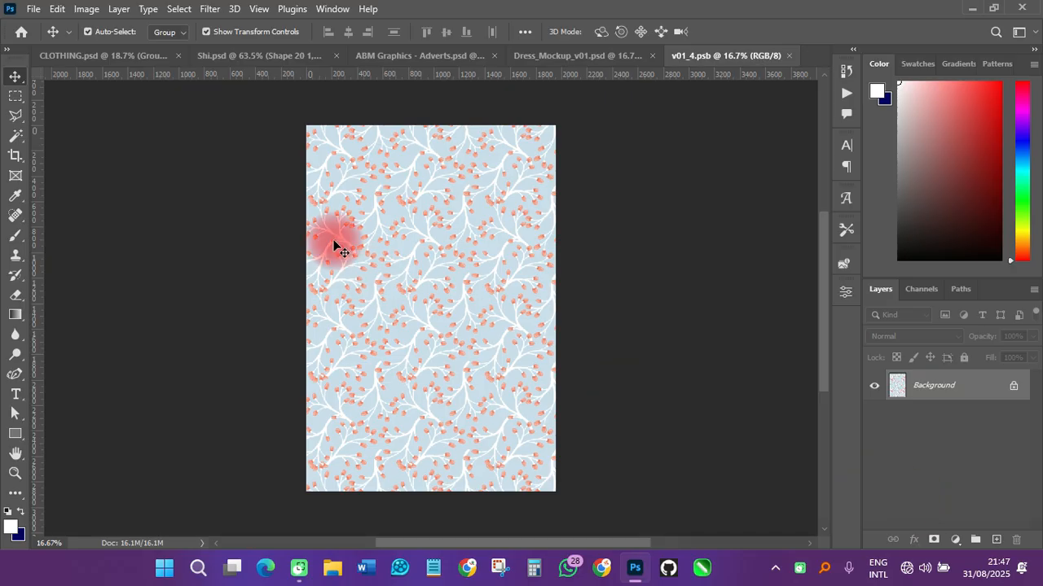
Stamp the visible CLOTHING.psd artwork into one merged layer and copy that layer into the v01_4.psb document
{"action": "left_click", "coordinate": [113, 57]}
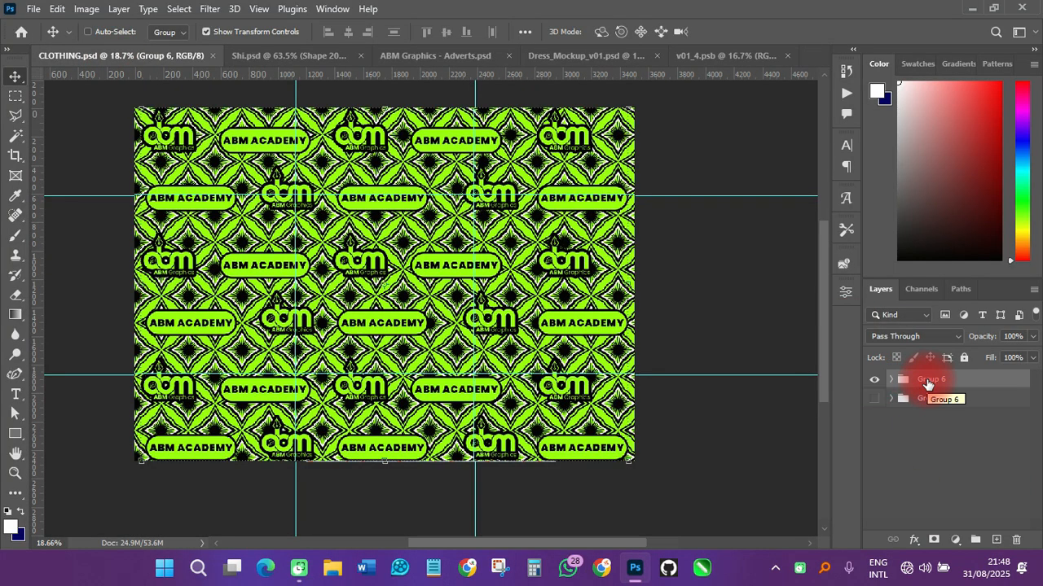
{"action": "key", "text": "ctrl+alt+shift+e"}
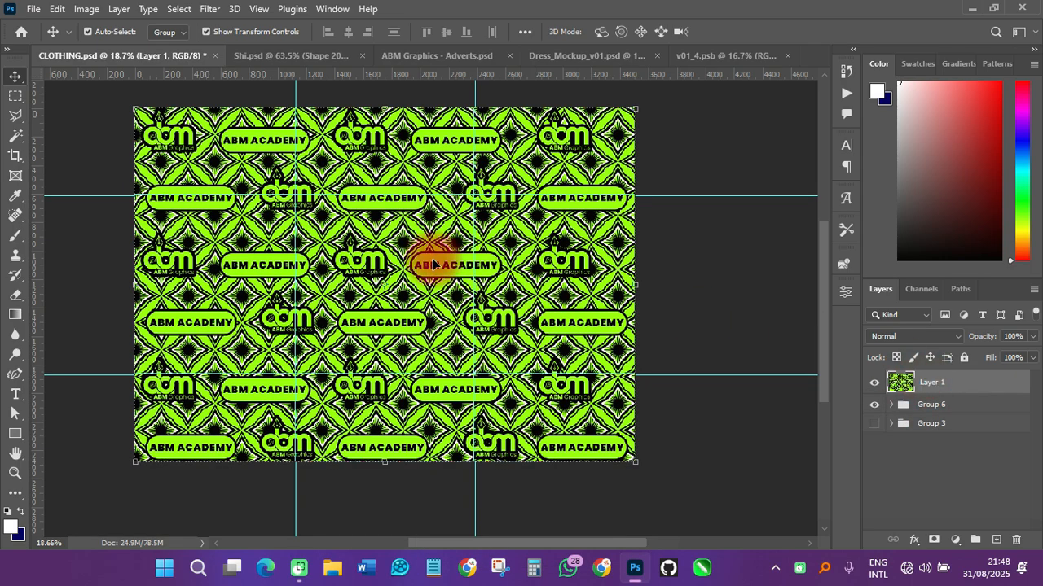
{"action": "left_click_drag", "start_coordinate": [433, 261], "coordinate": [658, 106]}
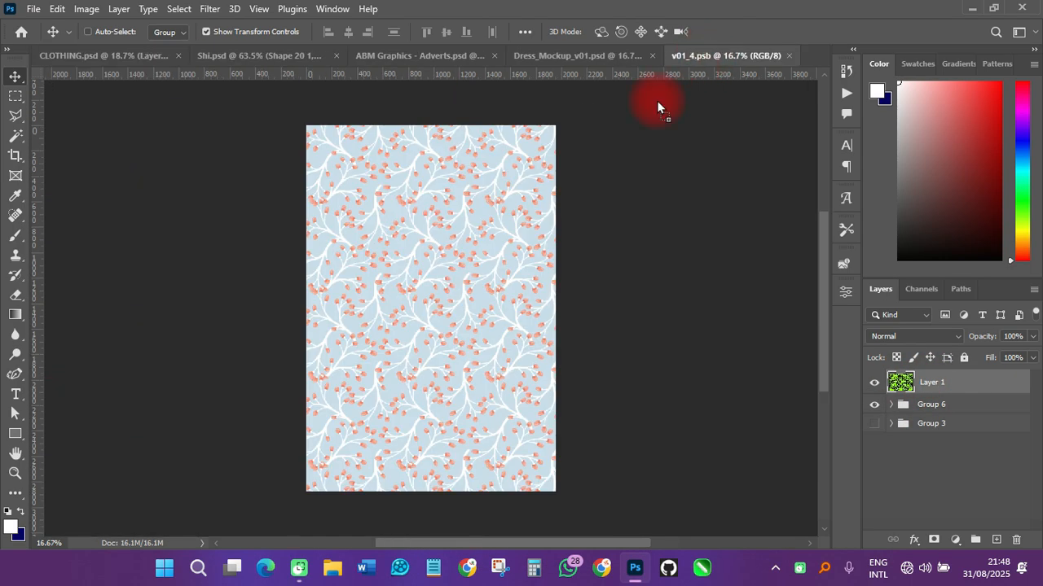
{"action": "left_click_drag", "start_coordinate": [453, 246], "coordinate": [432, 233]}
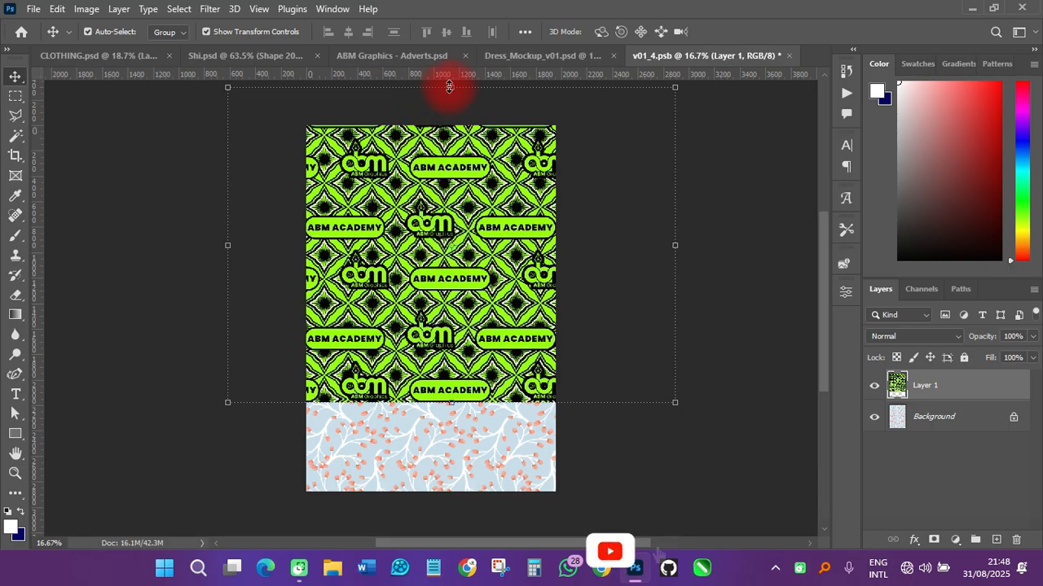
Scale the pasted pattern layer to 55.82% so it spans the canvas width, and apply the transform
{"action": "key", "text": "ctrl+t"}
{"action": "left_click_drag", "start_coordinate": [444, 87], "coordinate": [444, 130]}
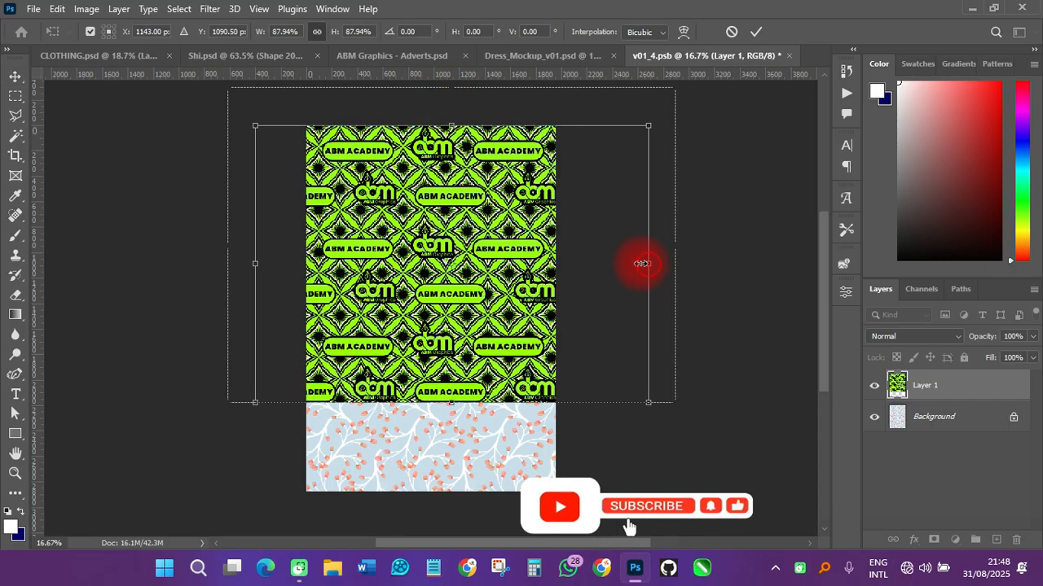
{"action": "left_click_drag", "start_coordinate": [642, 263], "coordinate": [559, 256]}
{"action": "left_click_drag", "start_coordinate": [254, 263], "coordinate": [298, 260]}
{"action": "left_click", "coordinate": [756, 31]}
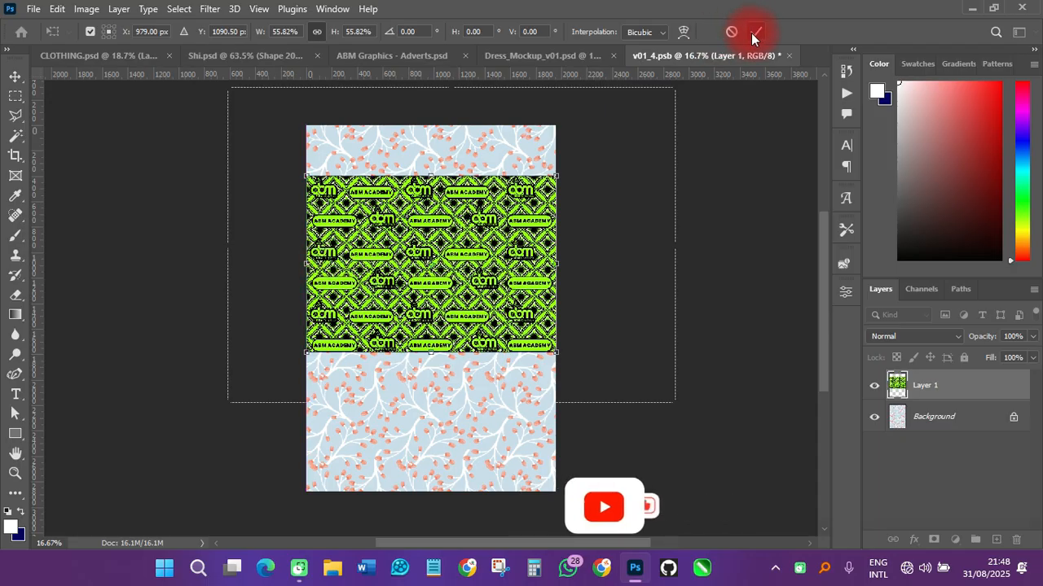
Align the pattern layer to the canvas's top edge, duplicate it, and align the copy to the bottom edge
{"action": "key", "text": "ctrl+a"}
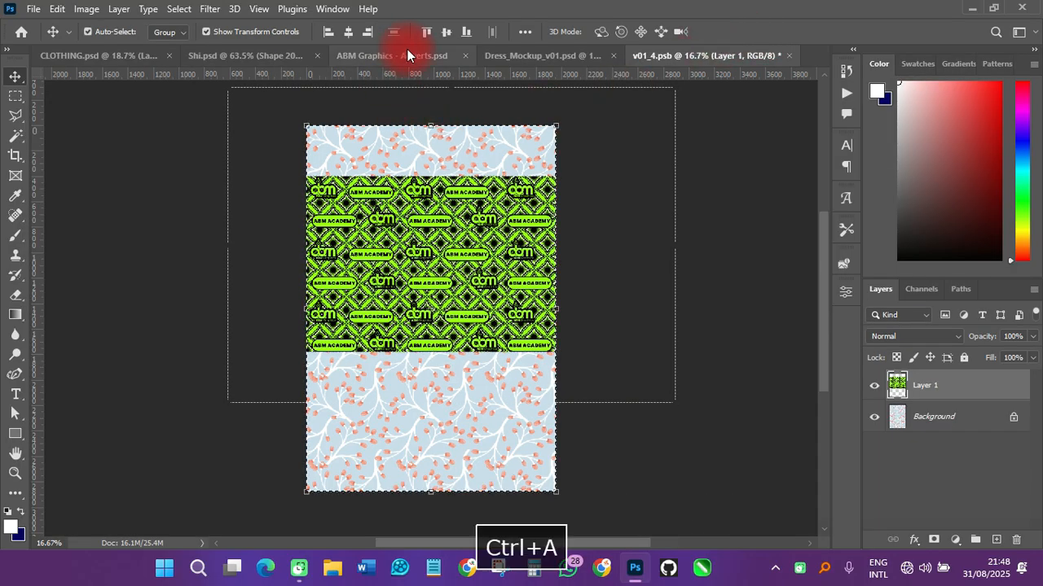
{"action": "left_click", "coordinate": [425, 31]}
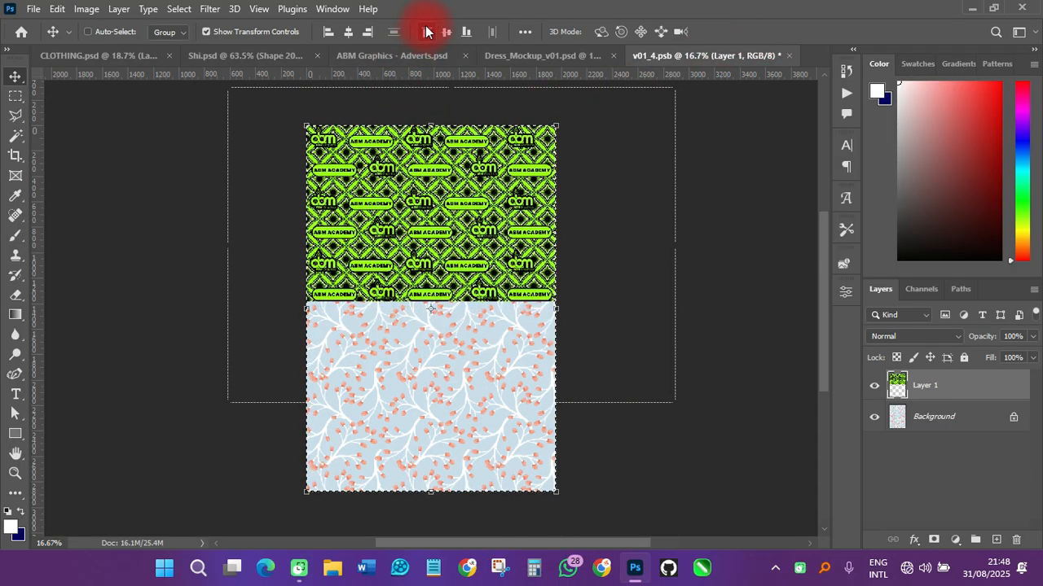
{"action": "key", "text": "ctrl+j"}
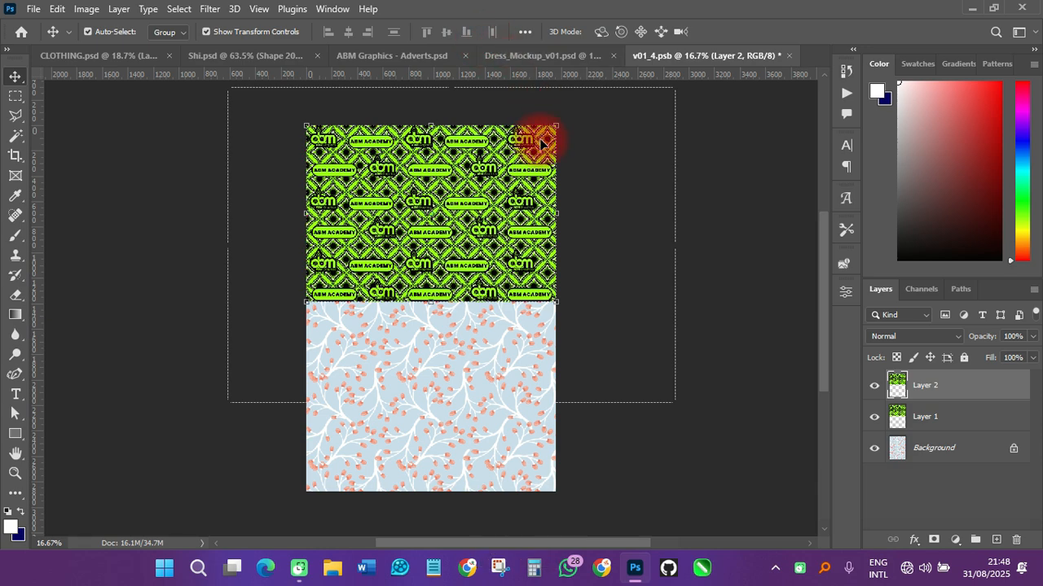
{"action": "key", "text": "ctrl+a"}
{"action": "left_click", "coordinate": [466, 31]}
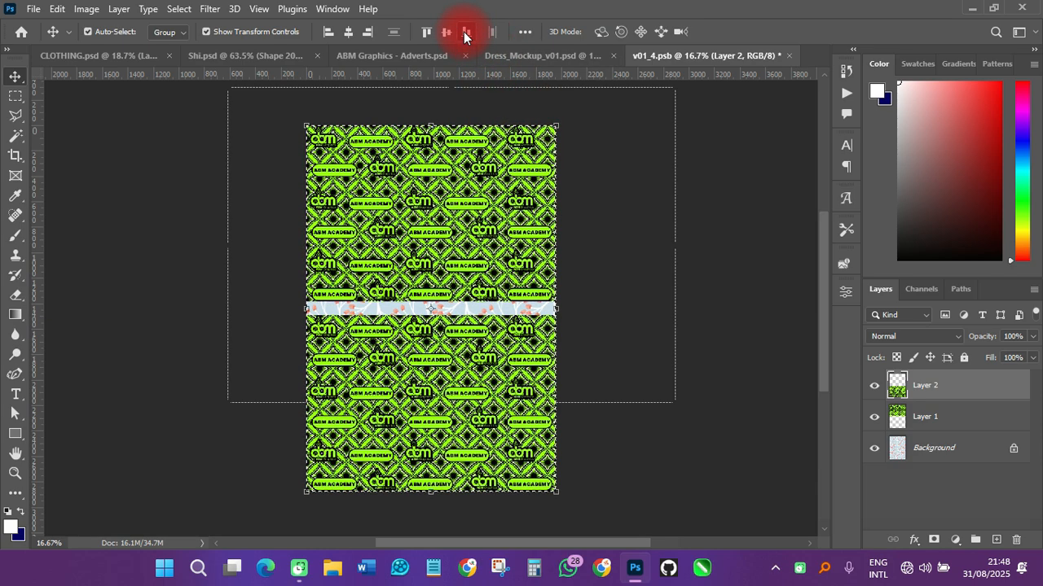
Deselect the pixels and move Layer 2 up until its pattern meets Layer 1's lower edge, closing the gap between them
{"action": "key", "text": "ctrl+d"}
{"action": "scroll", "coordinate": [444, 354], "scroll_direction": "up", "scroll_amount": 3}
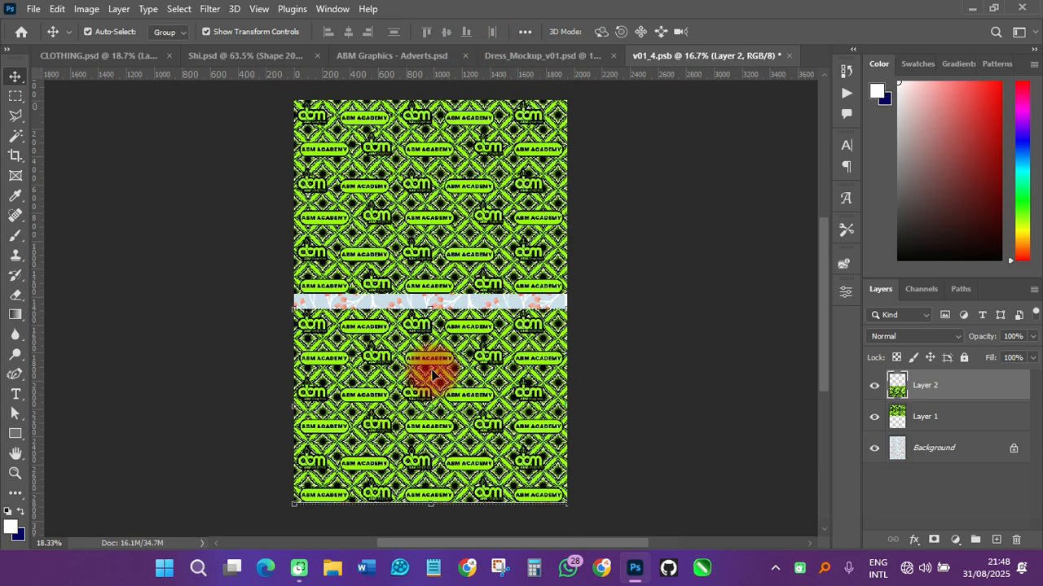
{"action": "left_click_drag", "start_coordinate": [434, 339], "coordinate": [440, 325]}
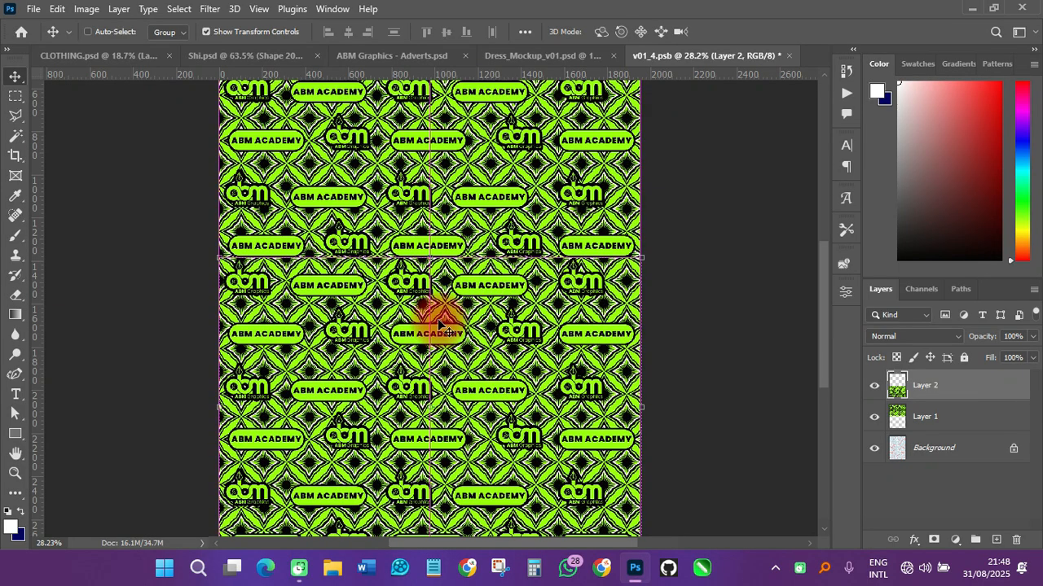
{"action": "left_click", "coordinate": [688, 321]}
{"action": "scroll", "coordinate": [492, 302], "scroll_direction": "up", "scroll_amount": 3}
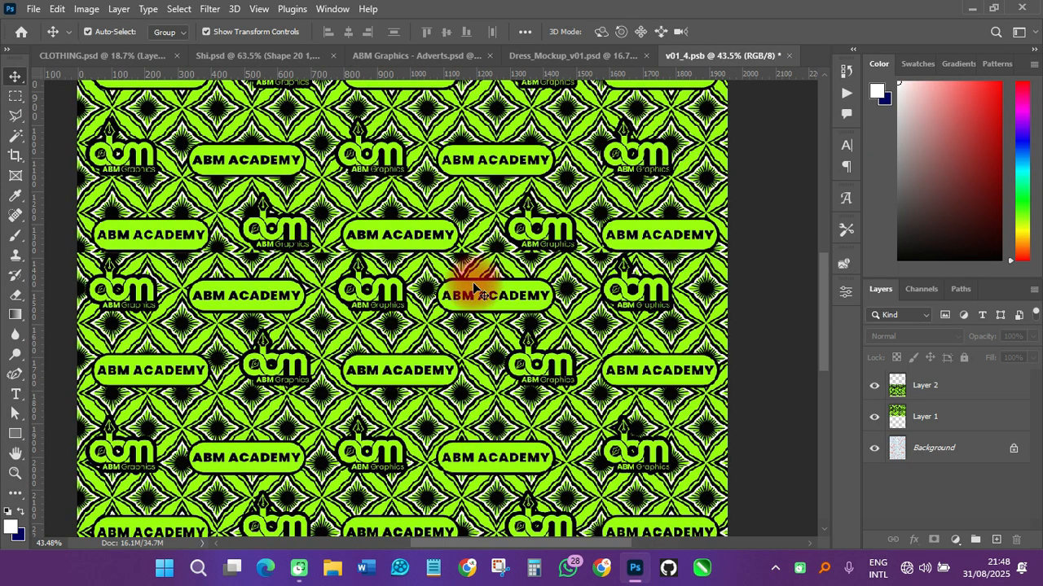
{"action": "scroll", "coordinate": [475, 304], "scroll_direction": "down", "scroll_amount": 1}
{"action": "scroll", "coordinate": [475, 303], "scroll_direction": "down", "scroll_amount": 5}
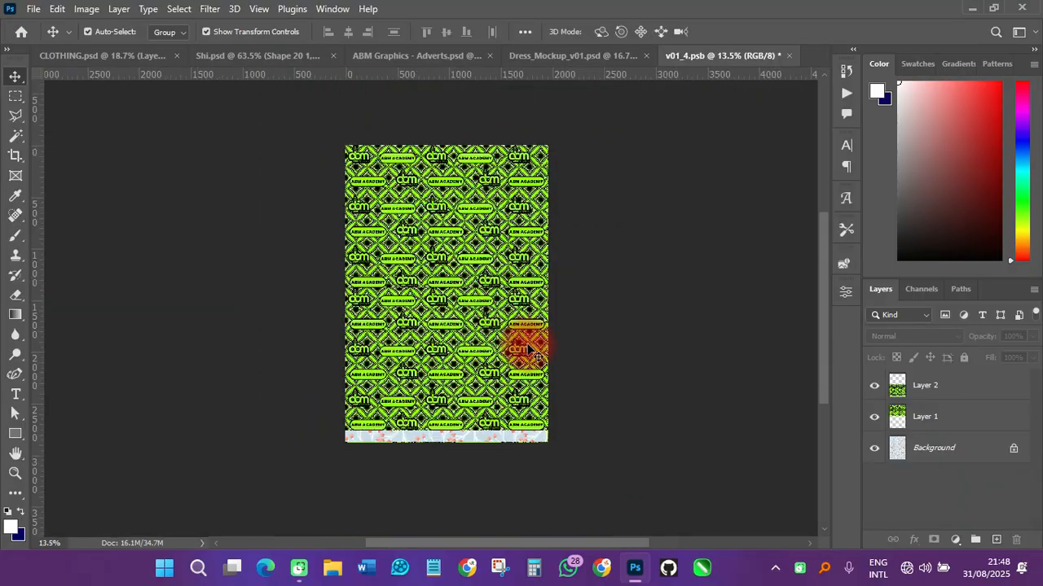
Scale Layer 1 and Layer 2 together to 103.86% so they cover the canvas down to its bottom edge, and save v01_4.psb
{"action": "left_click", "coordinate": [929, 418]}
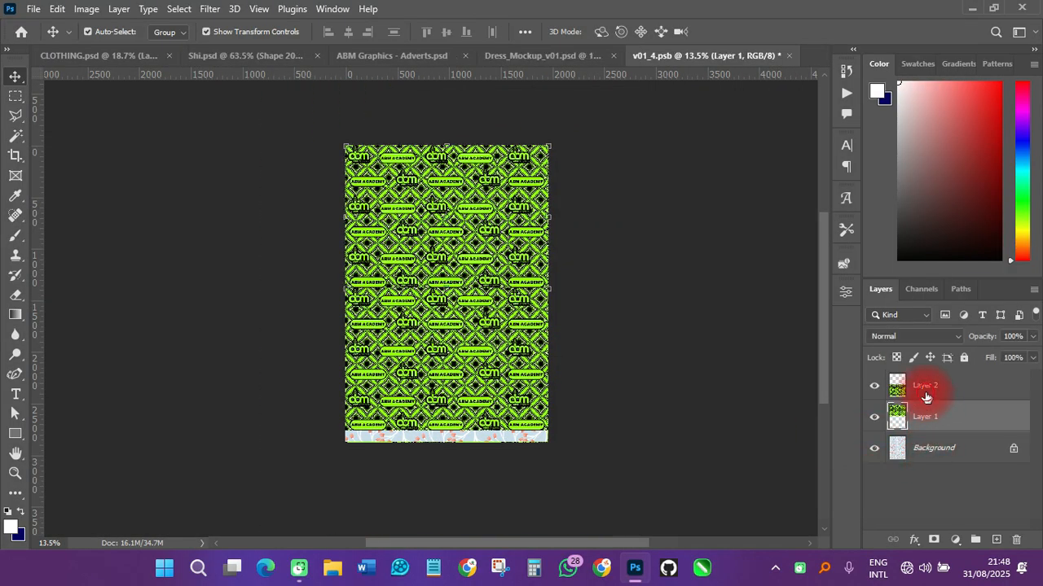
{"action": "left_click", "coordinate": [926, 392], "text": "shift"}
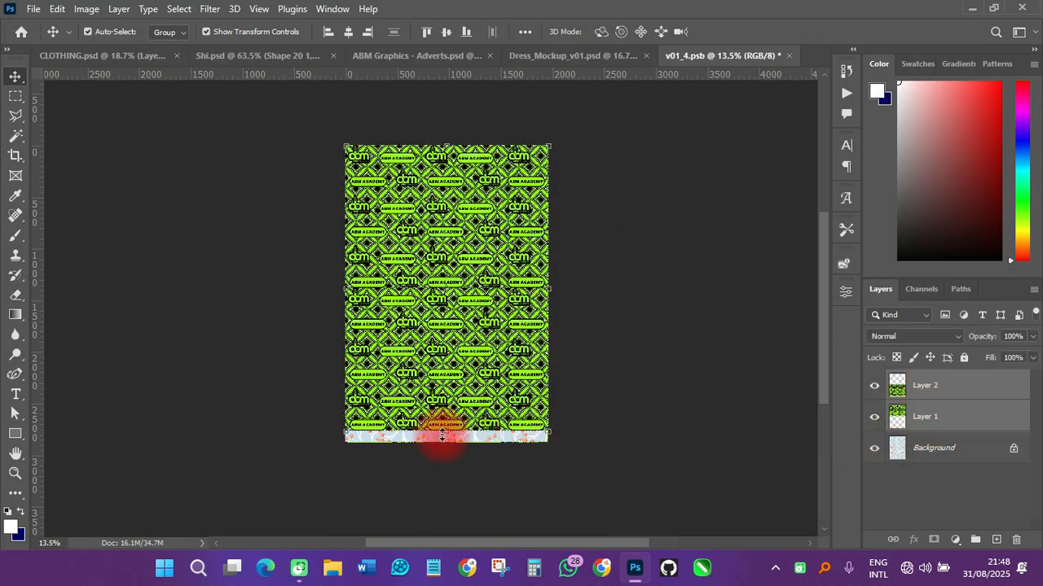
{"action": "left_click_drag", "start_coordinate": [443, 436], "coordinate": [443, 444]}
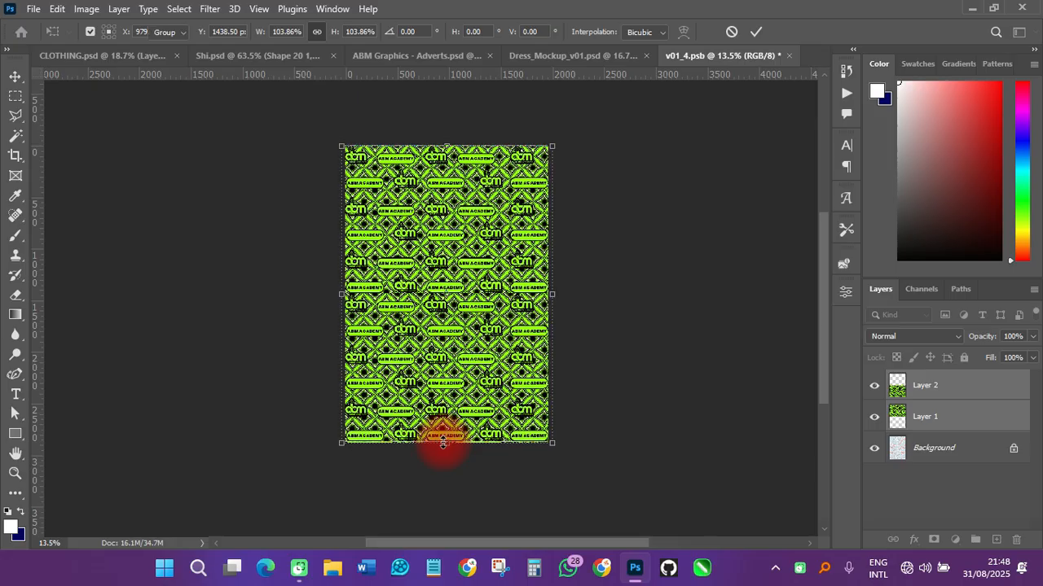
{"action": "key", "text": "Return"}
{"action": "key", "text": "ctrl+s"}
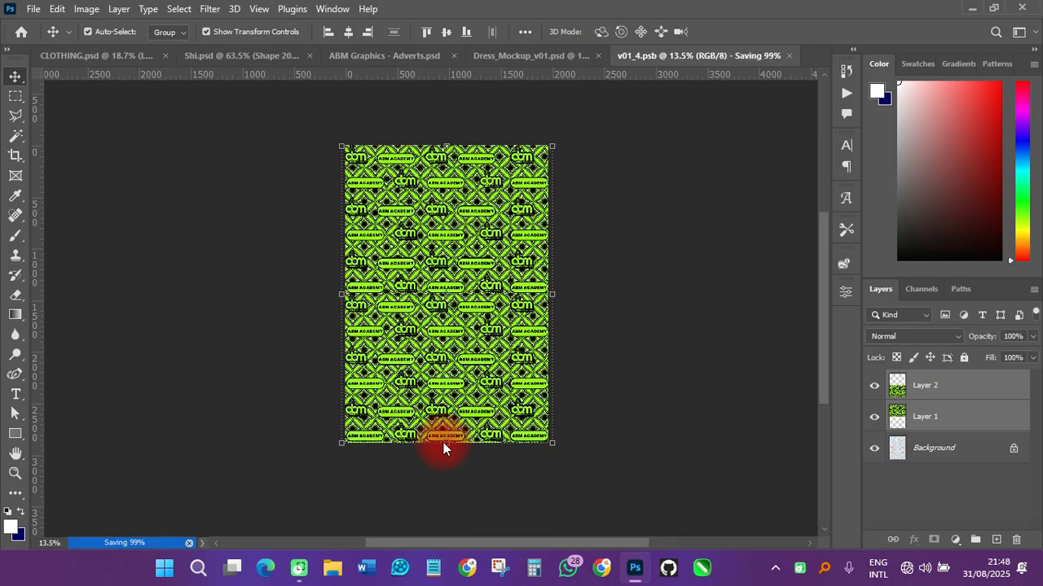
Open the Mockup - 3 smart object from Dress_Mockup_v01.psd and copy both pattern layers from v01_4.psb into v01_3.psb
{"action": "left_click", "coordinate": [534, 56]}
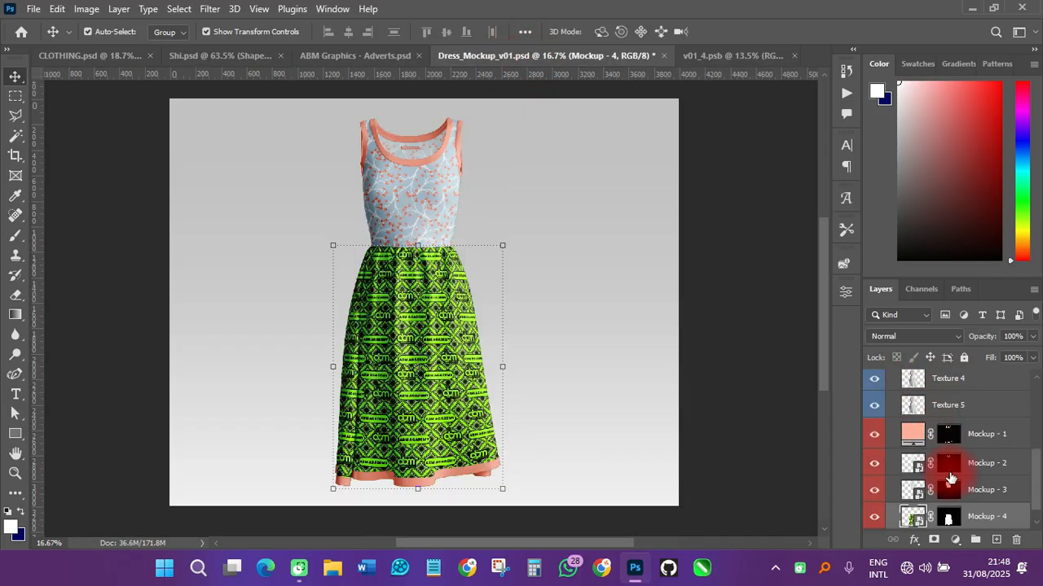
{"action": "double_click", "coordinate": [914, 490]}
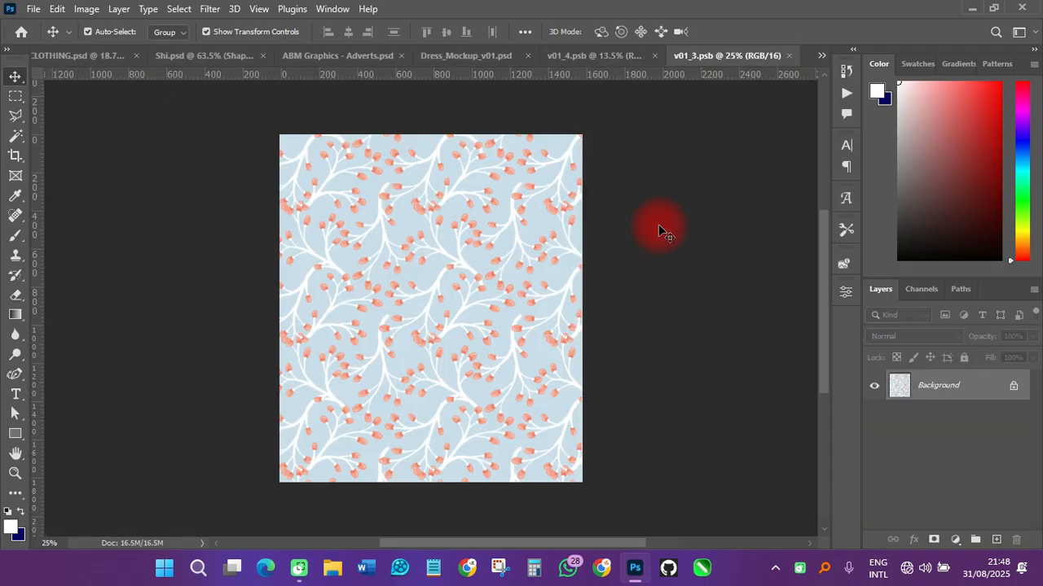
{"action": "left_click", "coordinate": [558, 56]}
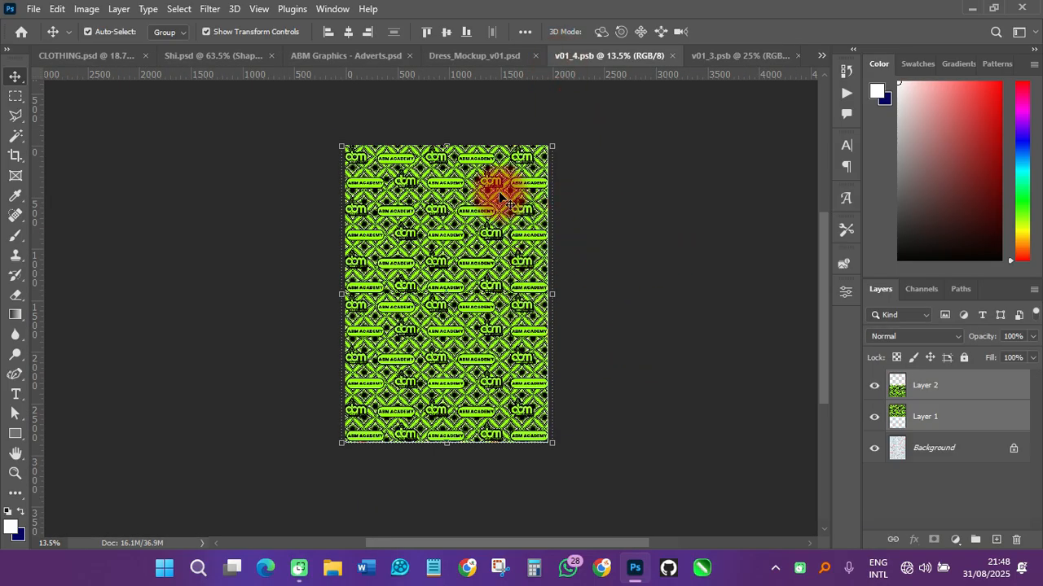
{"action": "left_click_drag", "start_coordinate": [501, 198], "coordinate": [438, 282]}
{"action": "scroll", "coordinate": [438, 283], "scroll_direction": "down", "scroll_amount": 2}
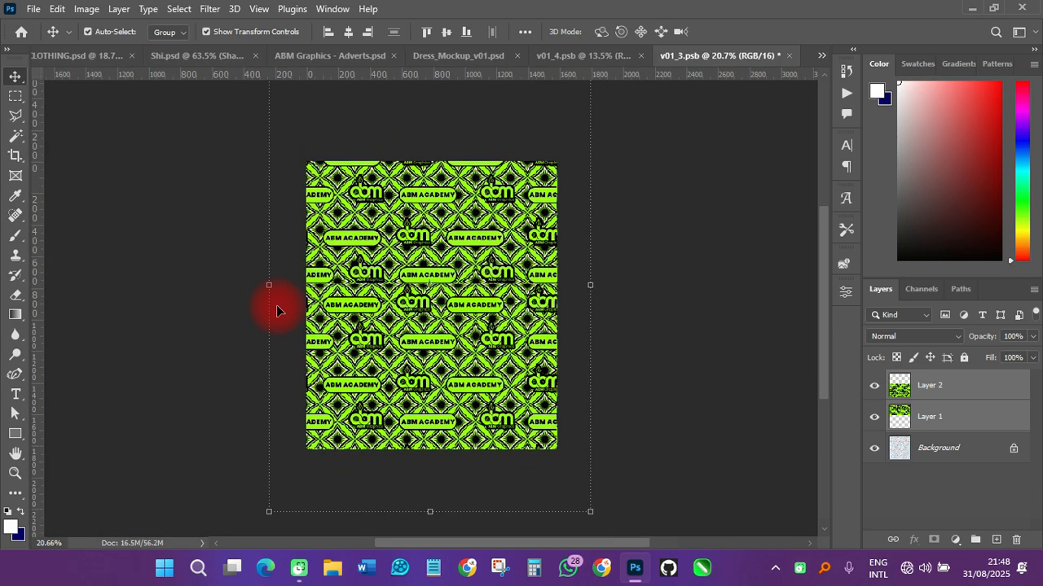
Scale the two pattern layers to 77.88% to match the v01_3.psb canvas width, apply the transform and save
{"action": "left_click_drag", "start_coordinate": [269, 289], "coordinate": [307, 293]}
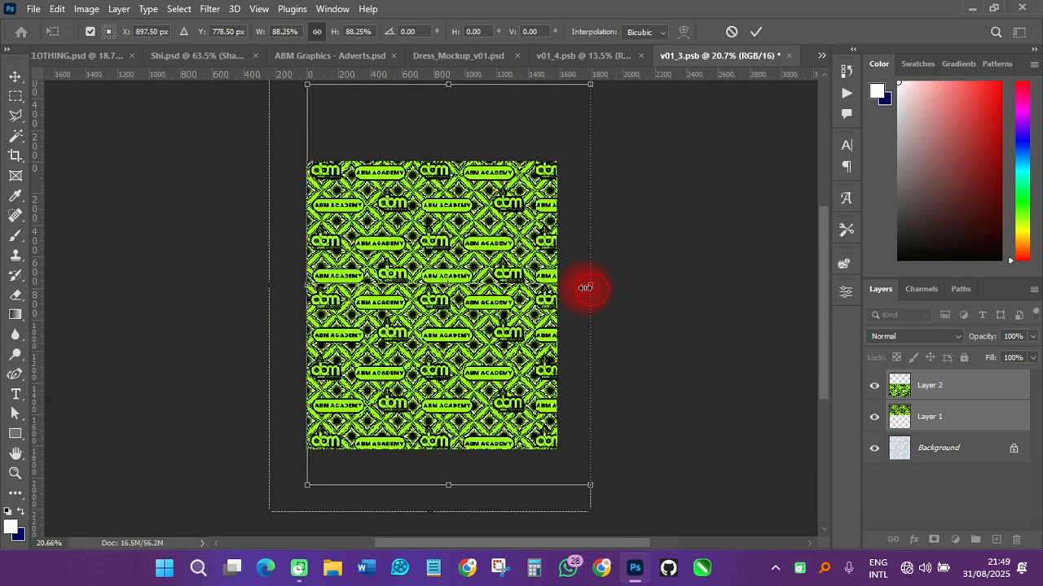
{"action": "left_click_drag", "start_coordinate": [586, 288], "coordinate": [558, 288]}
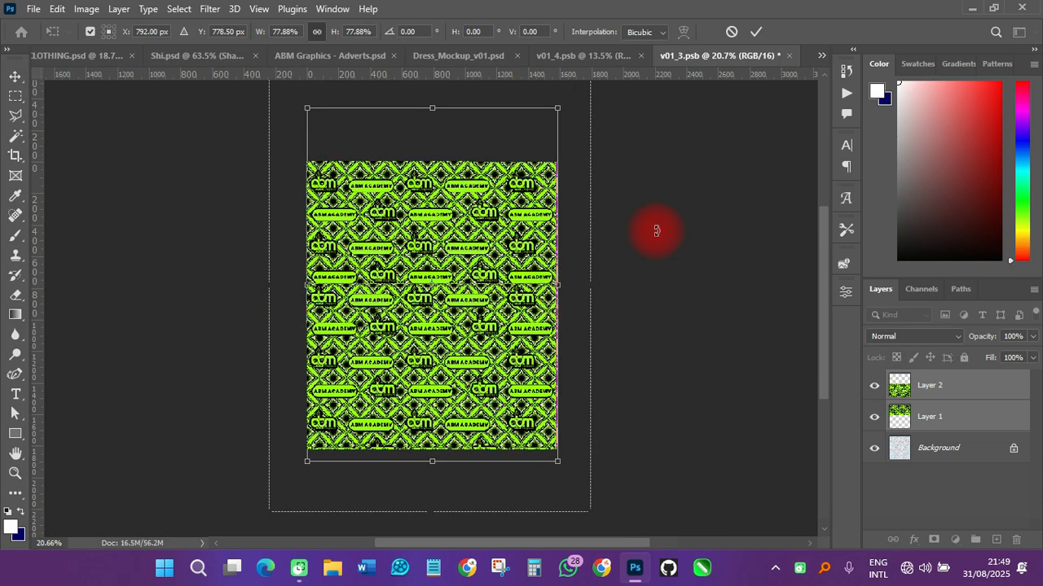
{"action": "left_click", "coordinate": [757, 34]}
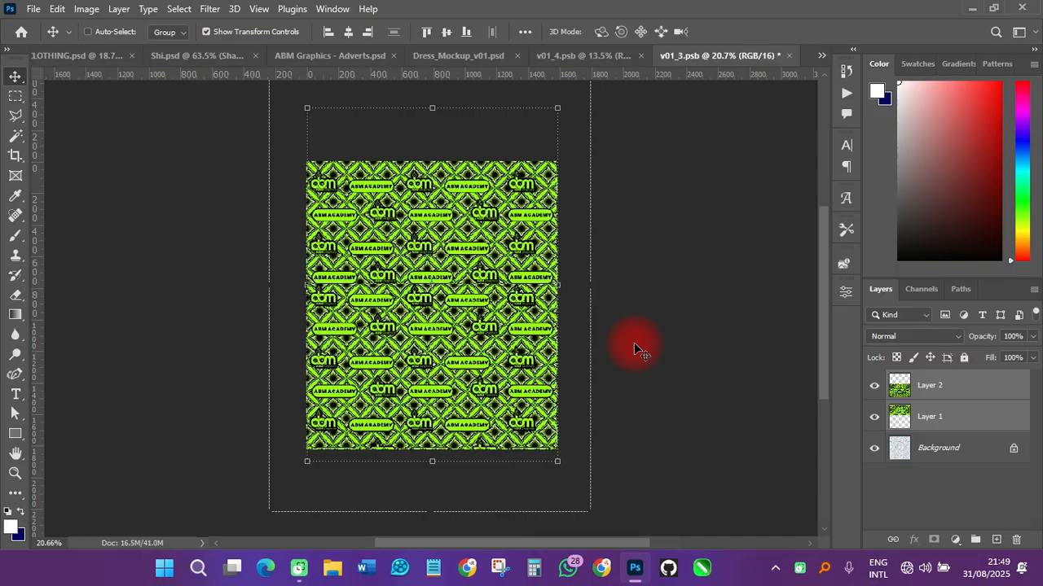
{"action": "key", "text": "ctrl+s"}
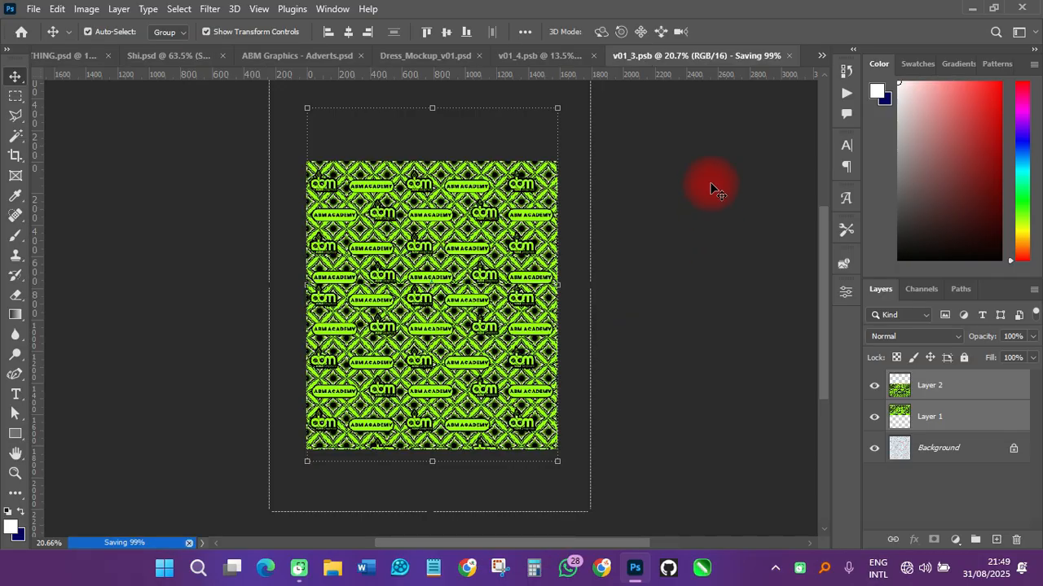
Close v01_3.psb and inspect the pattern on the bodice in Dress_Mockup_v01.psd
{"action": "right_click", "coordinate": [694, 63]}
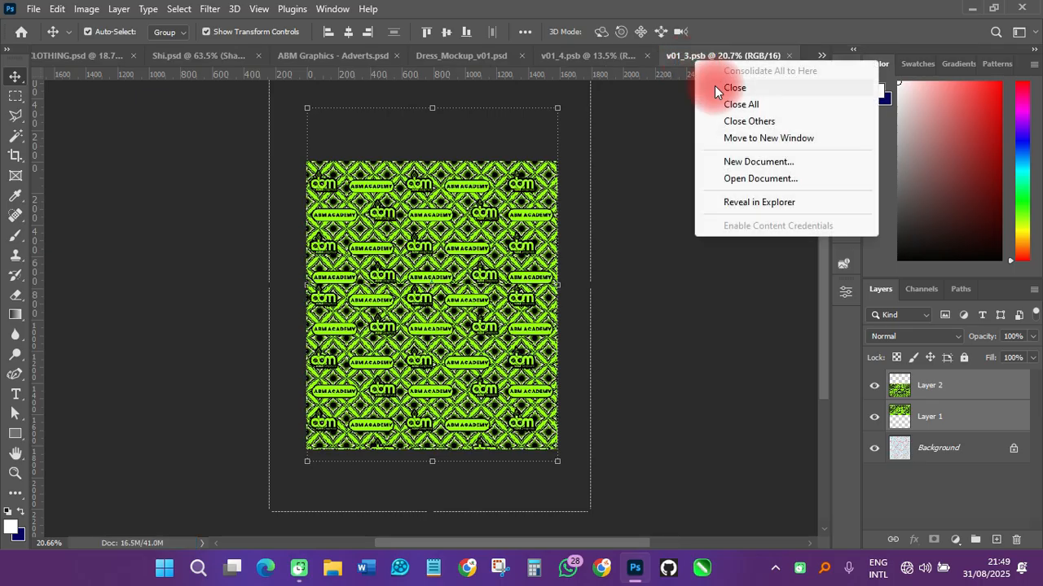
{"action": "left_click", "coordinate": [714, 87]}
{"action": "left_click", "coordinate": [536, 55]}
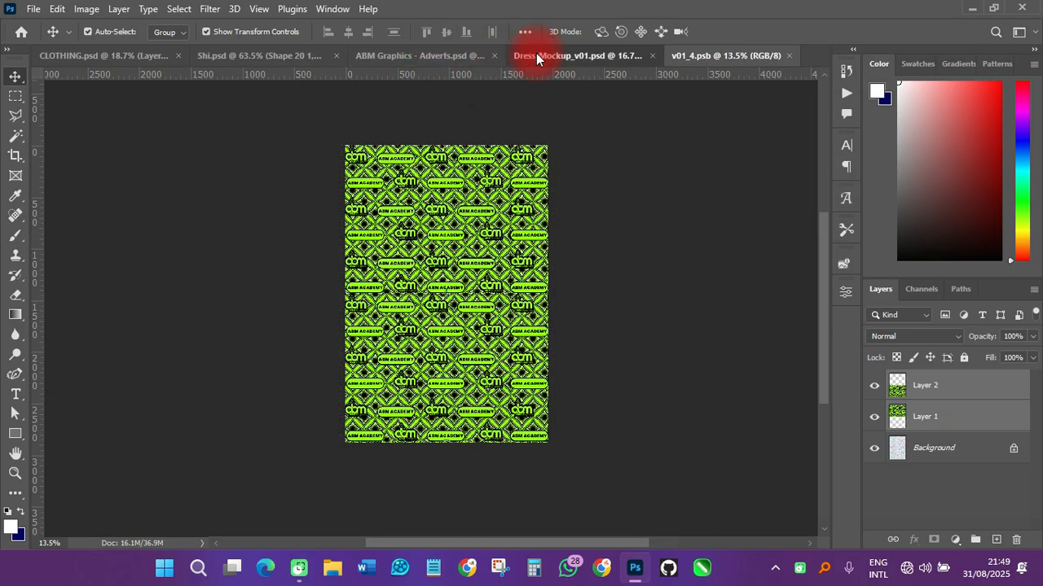
{"action": "scroll", "coordinate": [405, 244], "scroll_direction": "up", "scroll_amount": 2}
{"action": "scroll", "coordinate": [405, 244], "scroll_direction": "up", "scroll_amount": 3}
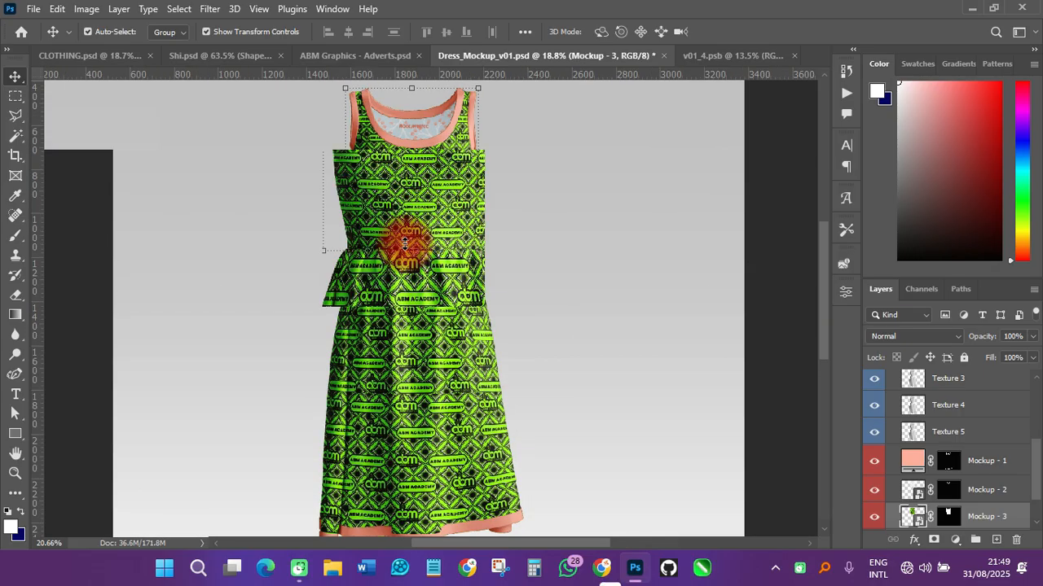
{"action": "scroll", "coordinate": [399, 309], "scroll_direction": "up", "scroll_amount": 1}
{"action": "scroll", "coordinate": [396, 311], "scroll_direction": "down", "scroll_amount": 4}
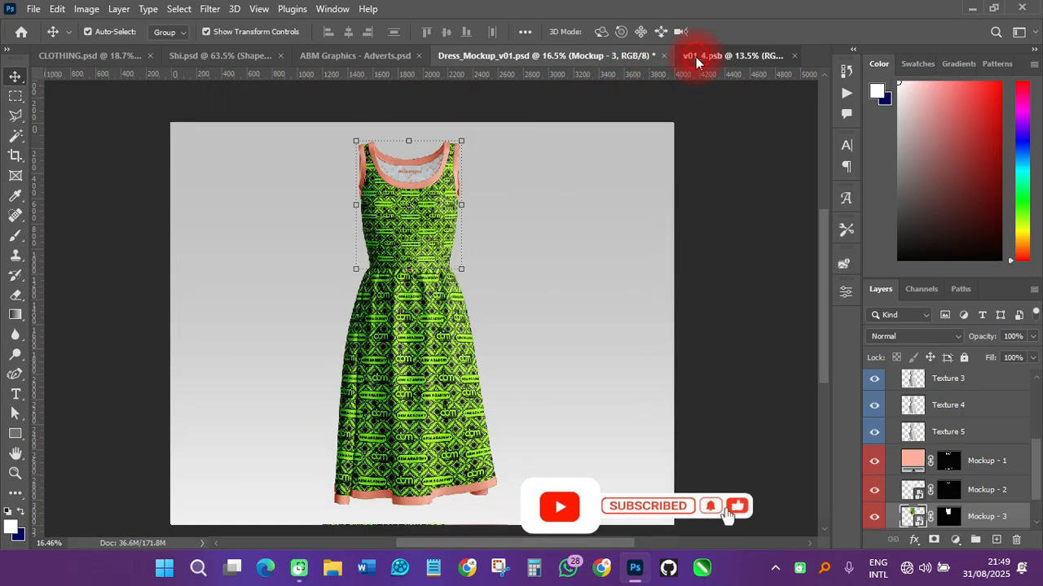
Open the Mockup - 2 smart object for the dress's inner back and copy both pattern layers from v01_4.psb into v01_2.psb
{"action": "left_click", "coordinate": [696, 57]}
{"action": "left_click", "coordinate": [532, 55]}
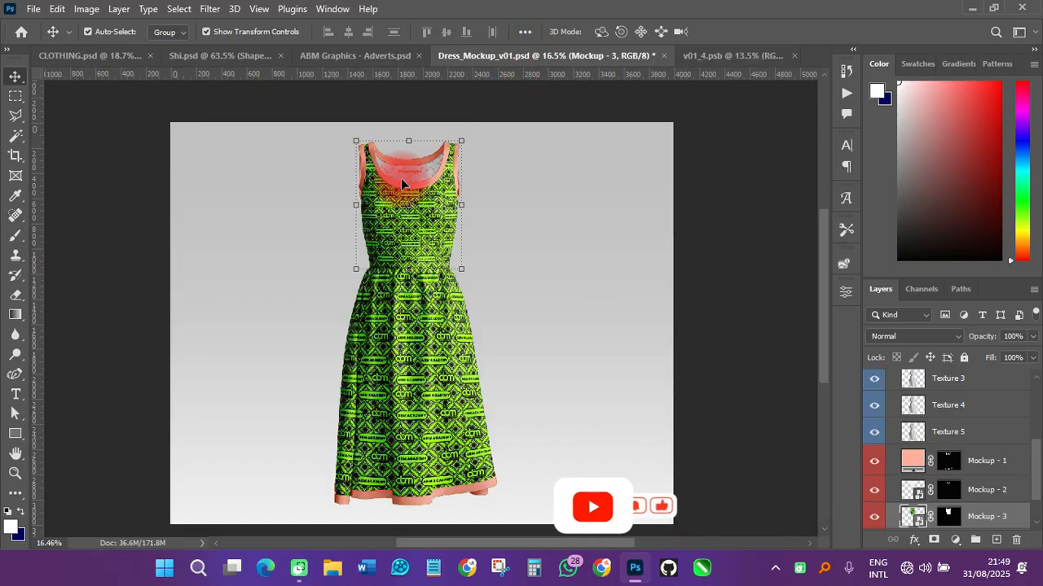
{"action": "left_click", "coordinate": [407, 168]}
{"action": "scroll", "coordinate": [936, 464], "scroll_direction": "down", "scroll_amount": 5}
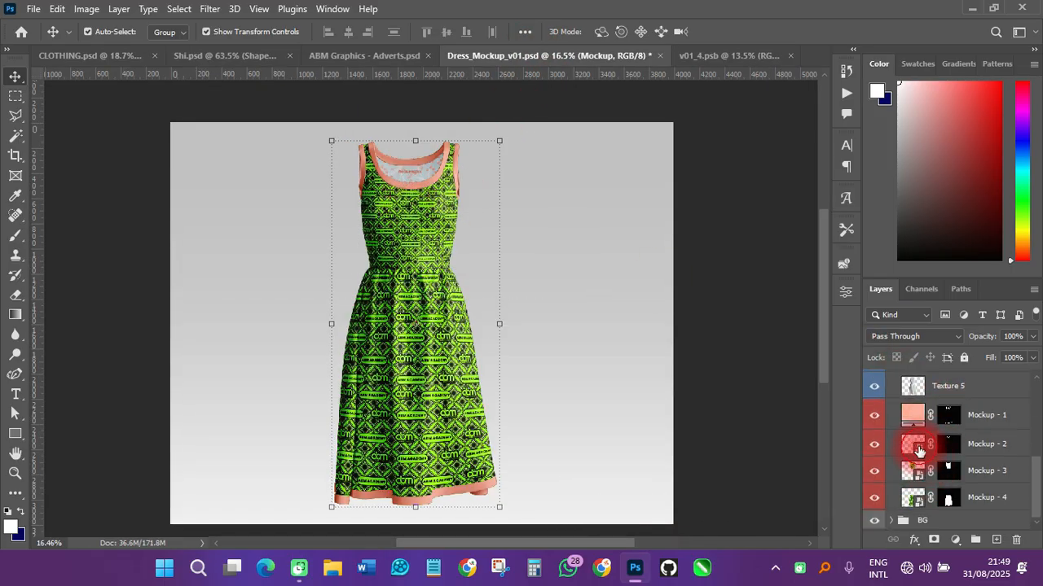
{"action": "double_click", "coordinate": [919, 450]}
{"action": "left_click", "coordinate": [559, 52]}
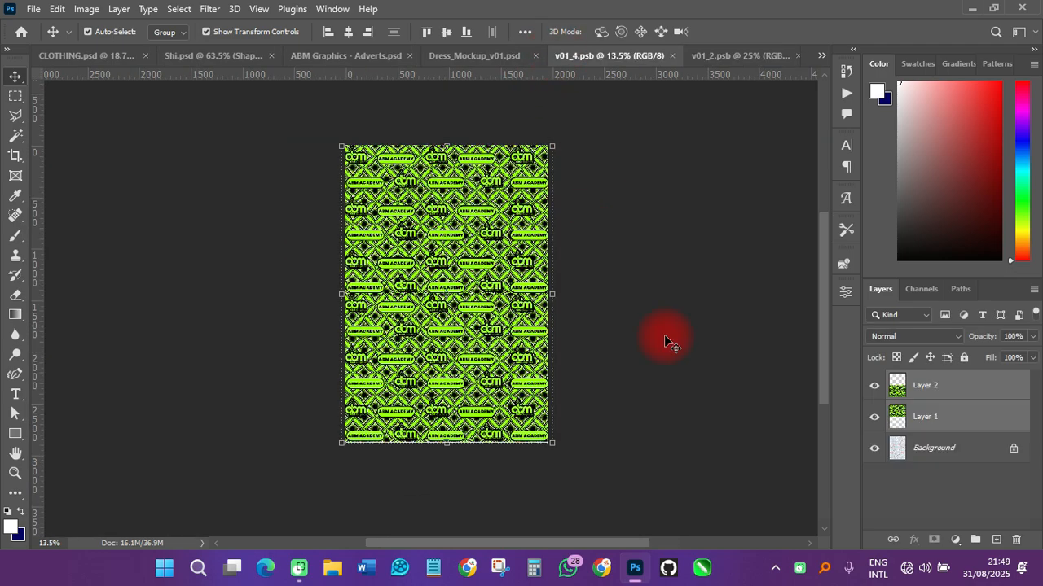
{"action": "left_click_drag", "start_coordinate": [666, 340], "coordinate": [708, 51]}
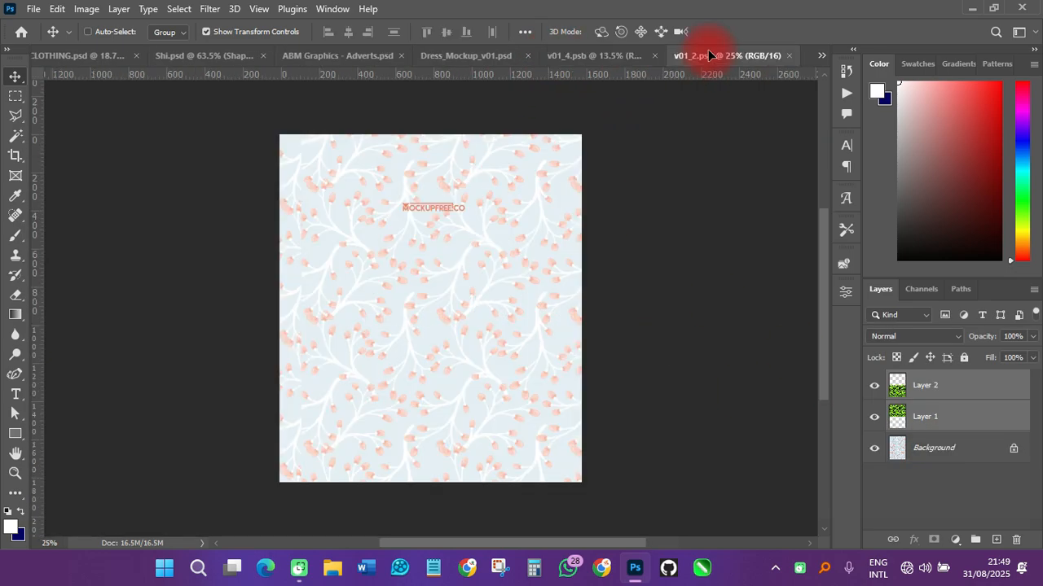
{"action": "left_click_drag", "start_coordinate": [484, 264], "coordinate": [481, 295]}
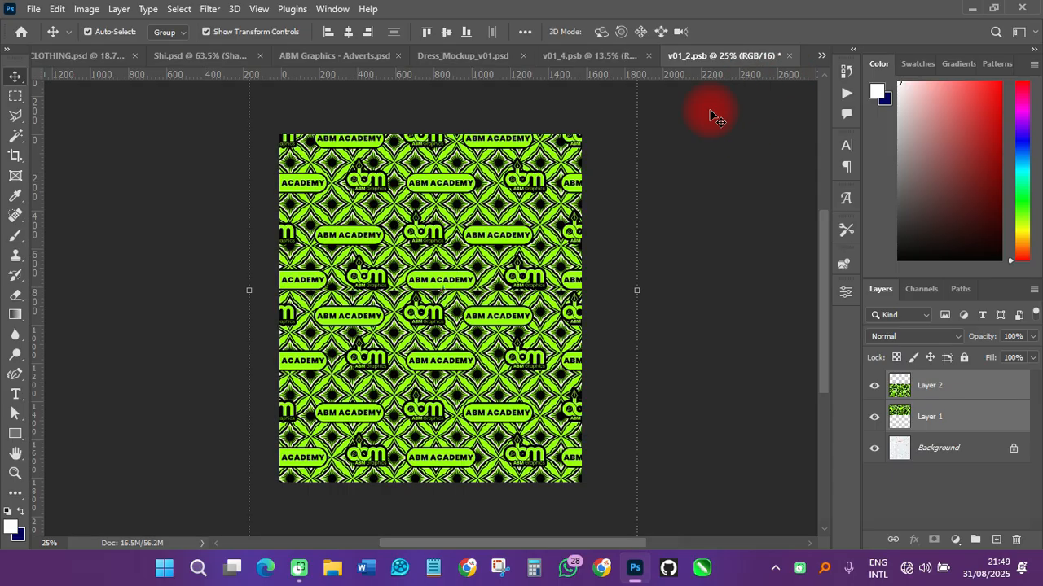
Scale the two pattern layers in v01_2.psb to 77.88% so they span the canvas width, apply the transform and save
{"action": "left_click_drag", "start_coordinate": [634, 291], "coordinate": [582, 285]}
{"action": "left_click_drag", "start_coordinate": [239, 305], "coordinate": [279, 297]}
{"action": "left_click", "coordinate": [760, 31]}
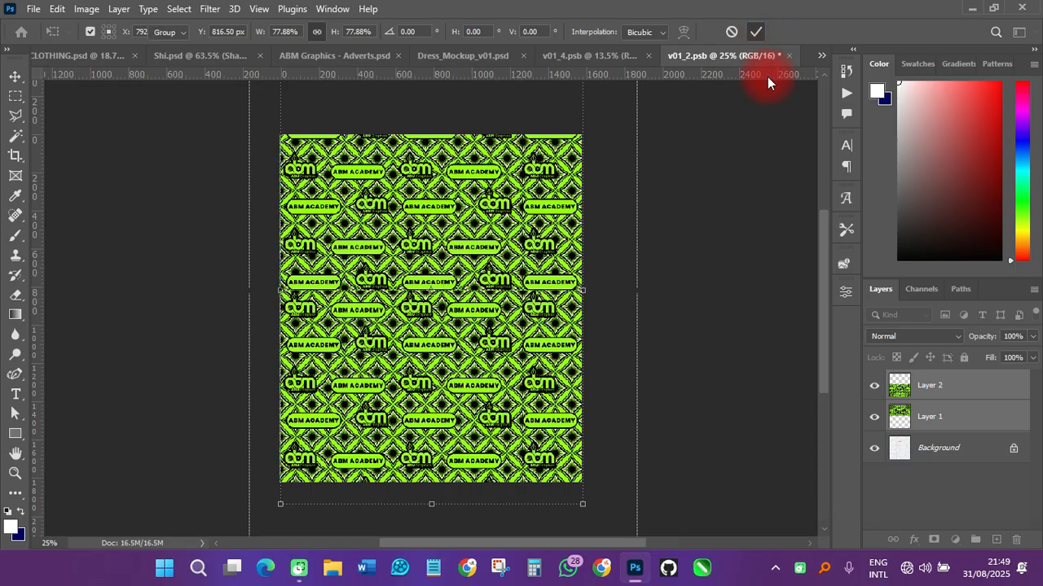
{"action": "key", "text": "ctrl+s"}
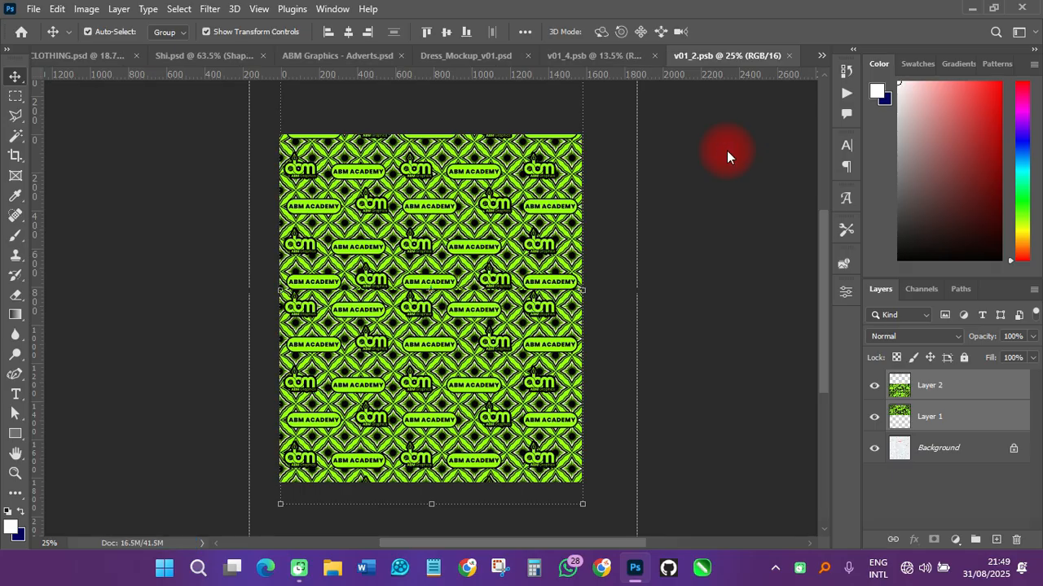
Close v01_2.psb and return to the Dress_Mockup_v01.psd document
{"action": "left_click", "coordinate": [787, 56]}
{"action": "left_click", "coordinate": [559, 54]}
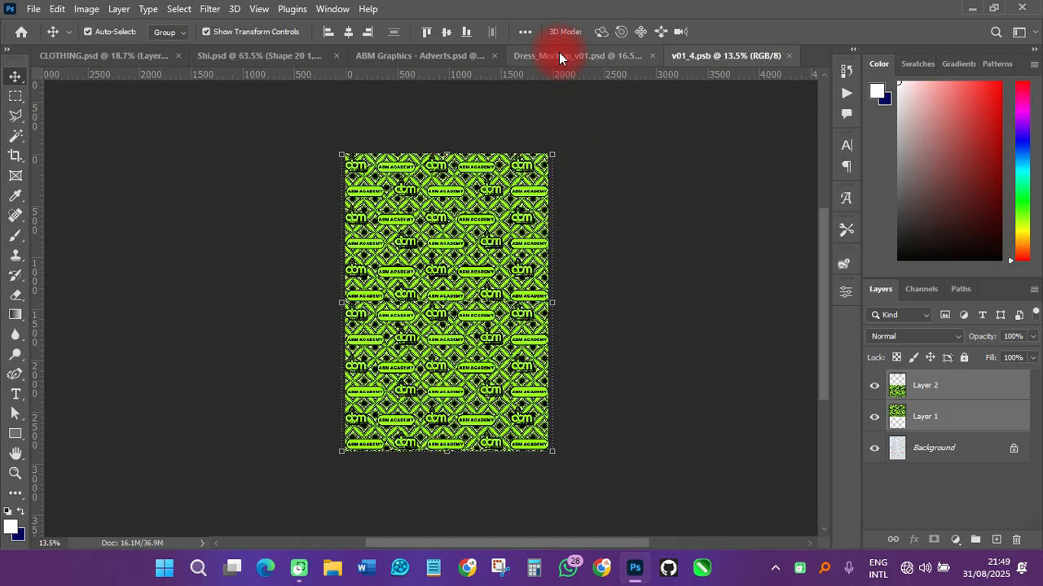
{"action": "scroll", "coordinate": [442, 236], "scroll_direction": "down", "scroll_amount": 1}
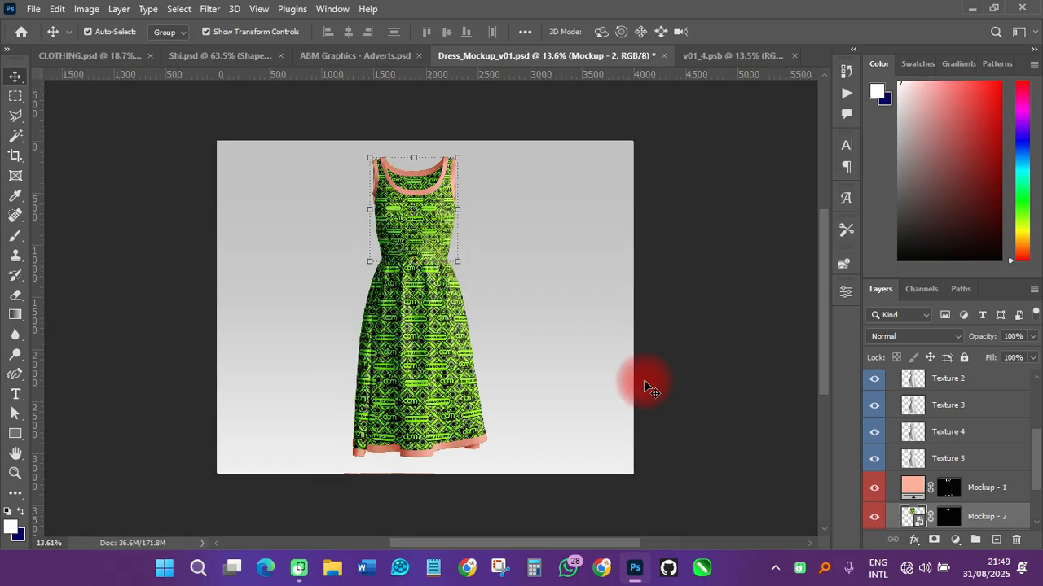
Recolour the Mockup - 1 solid fill of the dress's trim to green 66cc00, sampled from the dress fabric
{"action": "left_click", "coordinate": [912, 487]}
{"action": "double_click", "coordinate": [912, 487]}
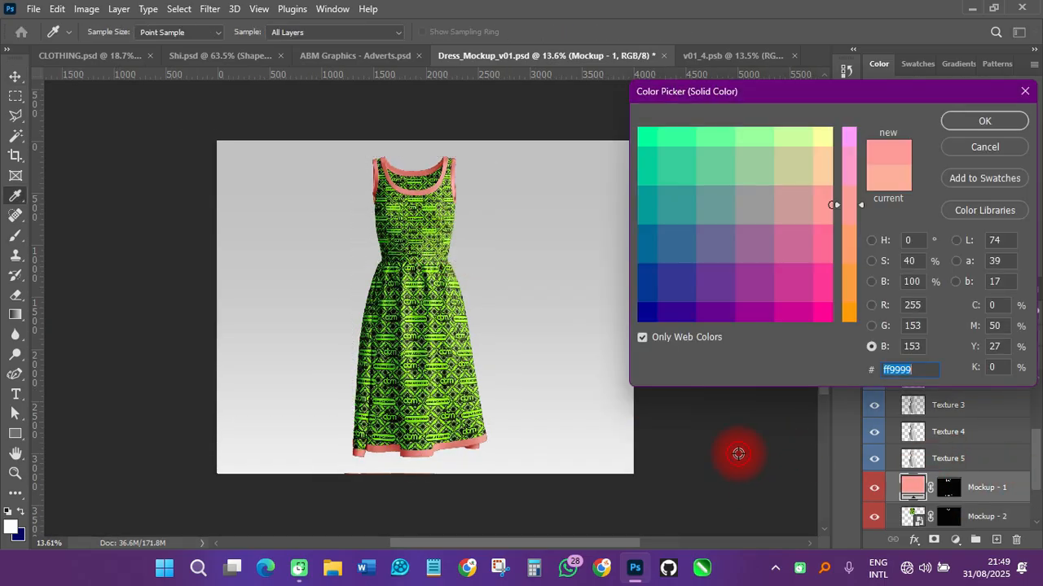
{"action": "left_click", "coordinate": [738, 453]}
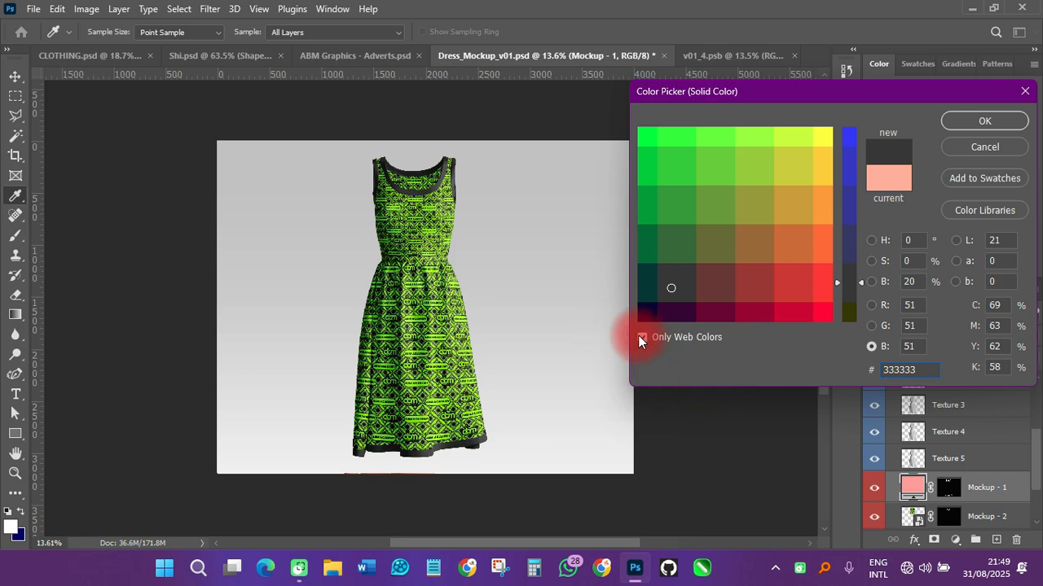
{"action": "left_click", "coordinate": [650, 320]}
{"action": "left_click_drag", "start_coordinate": [856, 315], "coordinate": [849, 282]}
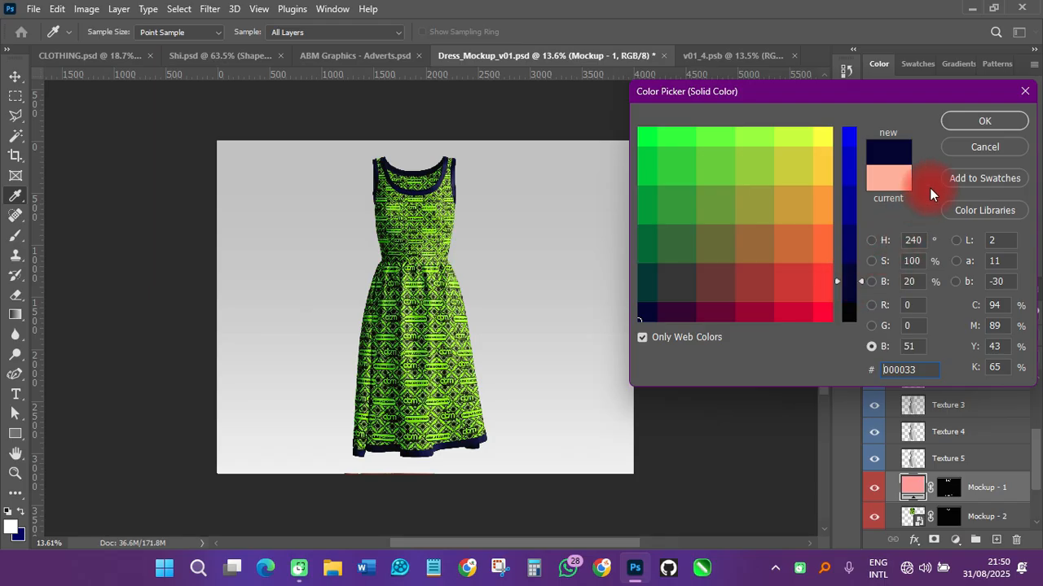
{"action": "left_click", "coordinate": [968, 120]}
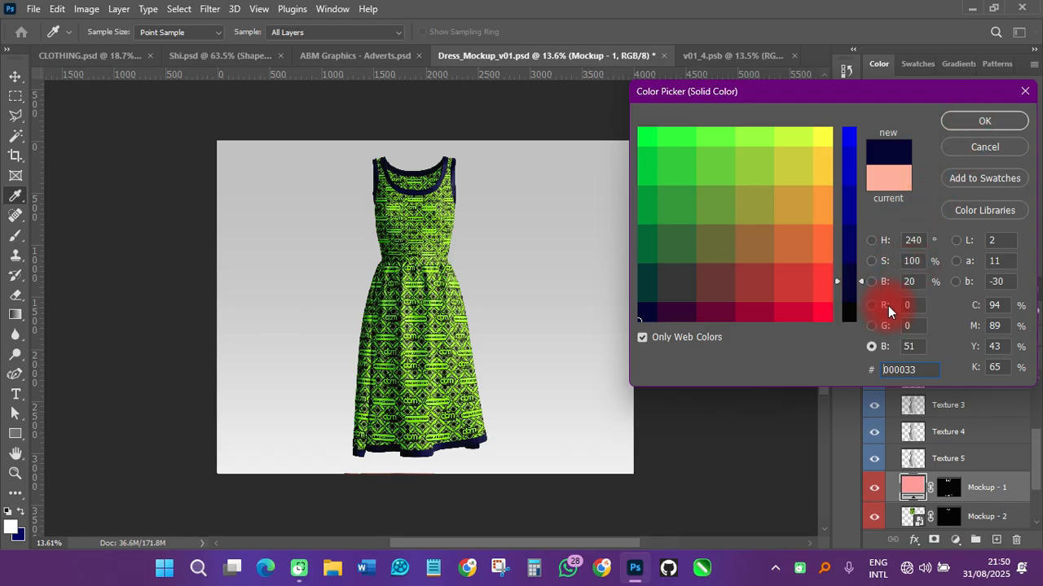
{"action": "left_click_drag", "start_coordinate": [843, 319], "coordinate": [853, 350]}
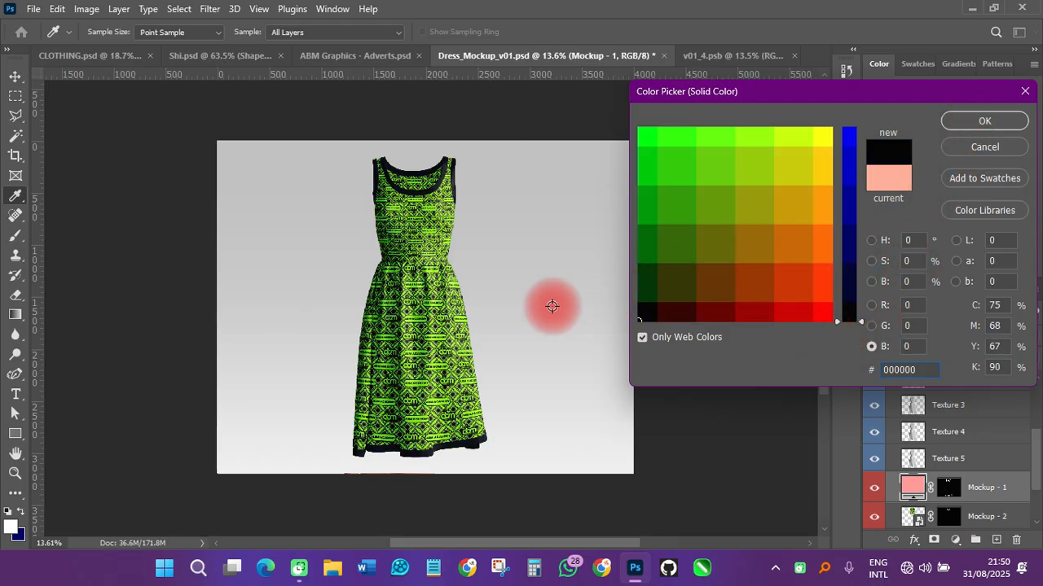
{"action": "left_click", "coordinate": [416, 285]}
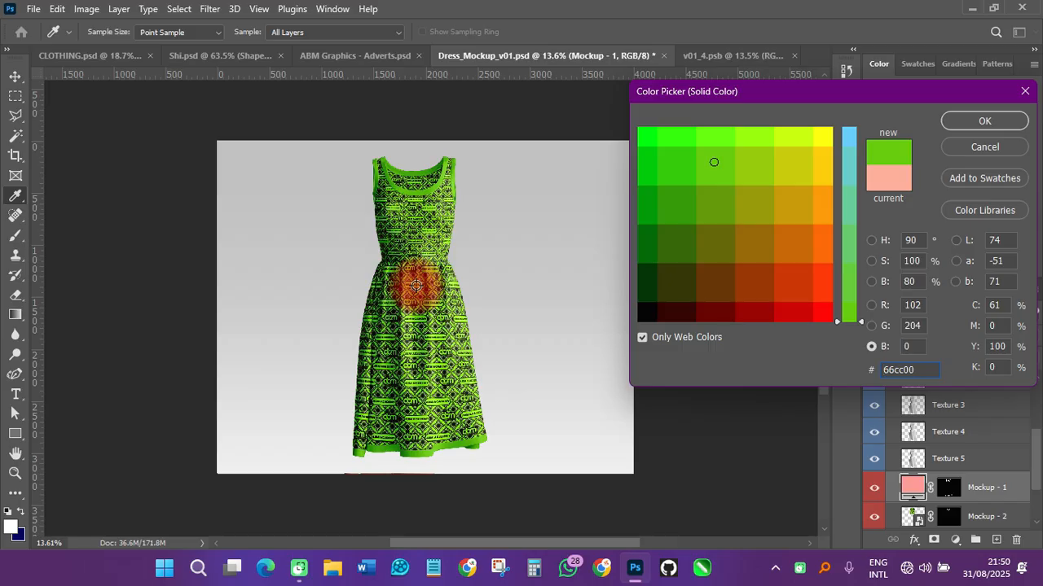
{"action": "left_click", "coordinate": [1010, 121]}
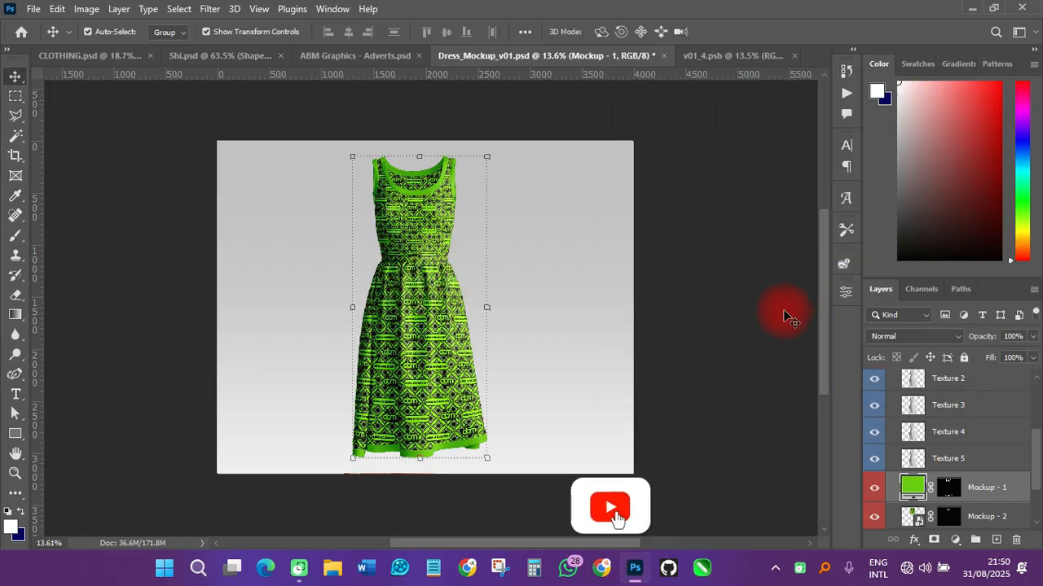
Enlarge the layer list and expand the BG group to reach the background layers
{"action": "scroll", "coordinate": [944, 430], "scroll_direction": "down", "scroll_amount": 2}
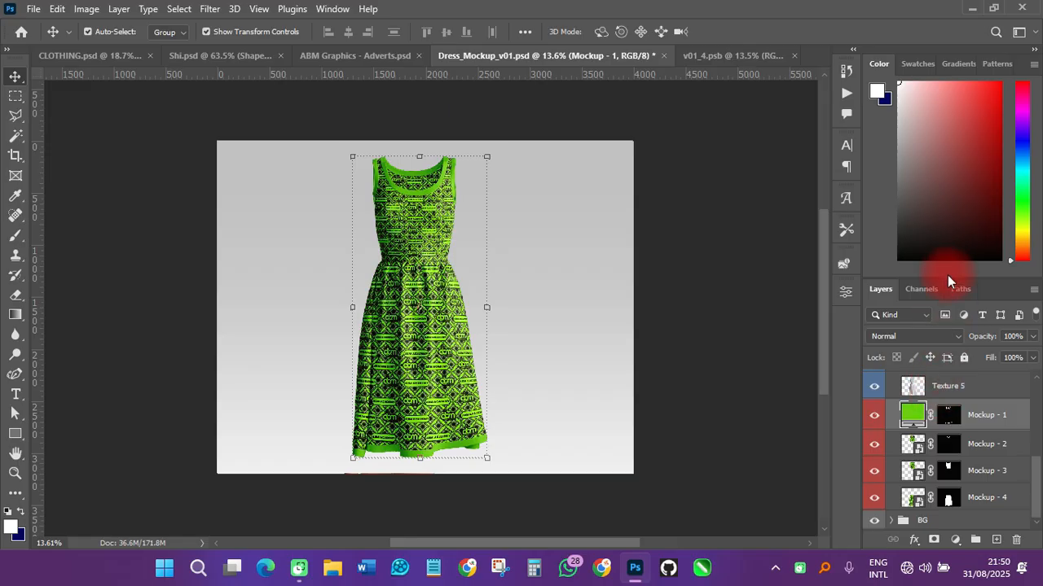
{"action": "left_click_drag", "start_coordinate": [947, 276], "coordinate": [937, 51]}
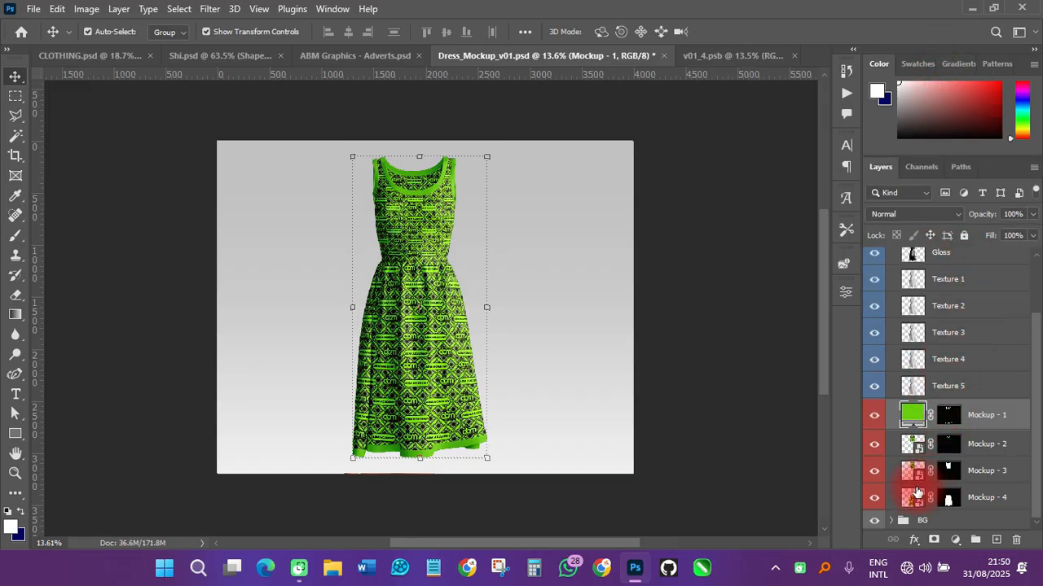
{"action": "left_click", "coordinate": [892, 521]}
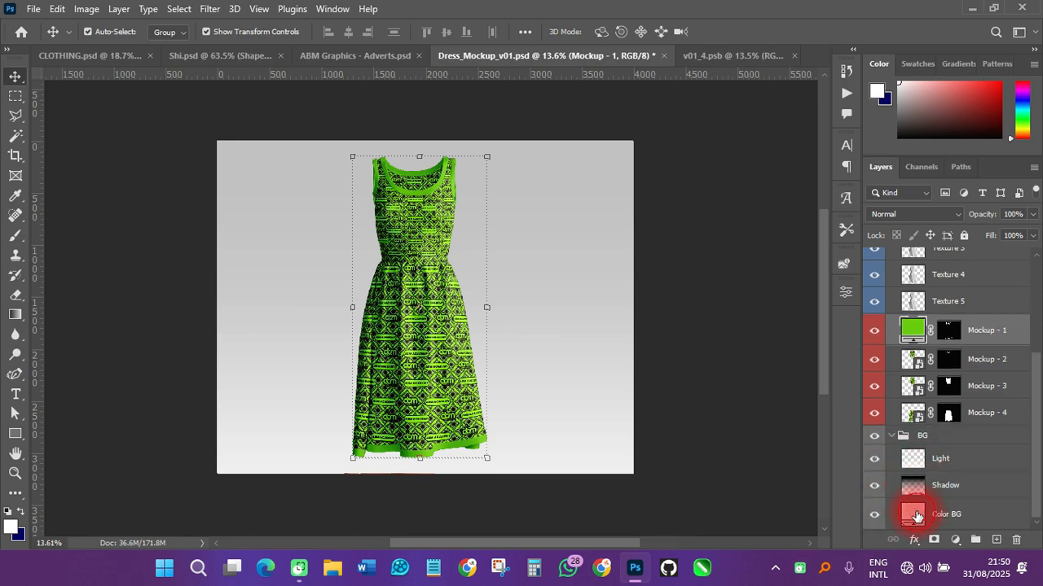
Set the Color BG solid fill behind the dress to light grey cccccc
{"action": "double_click", "coordinate": [915, 514]}
{"action": "left_click", "coordinate": [716, 309]}
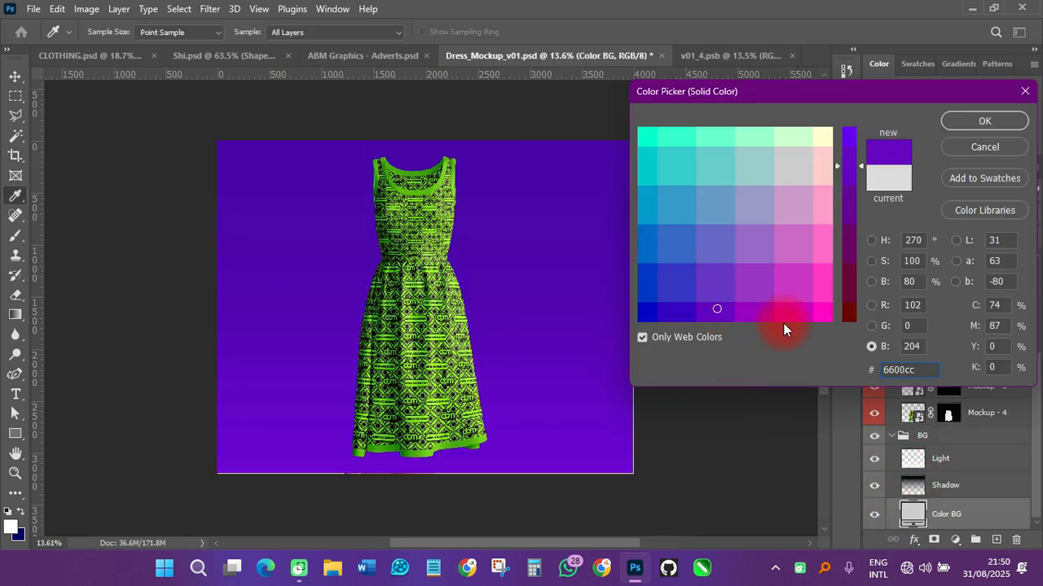
{"action": "left_click", "coordinate": [840, 318]}
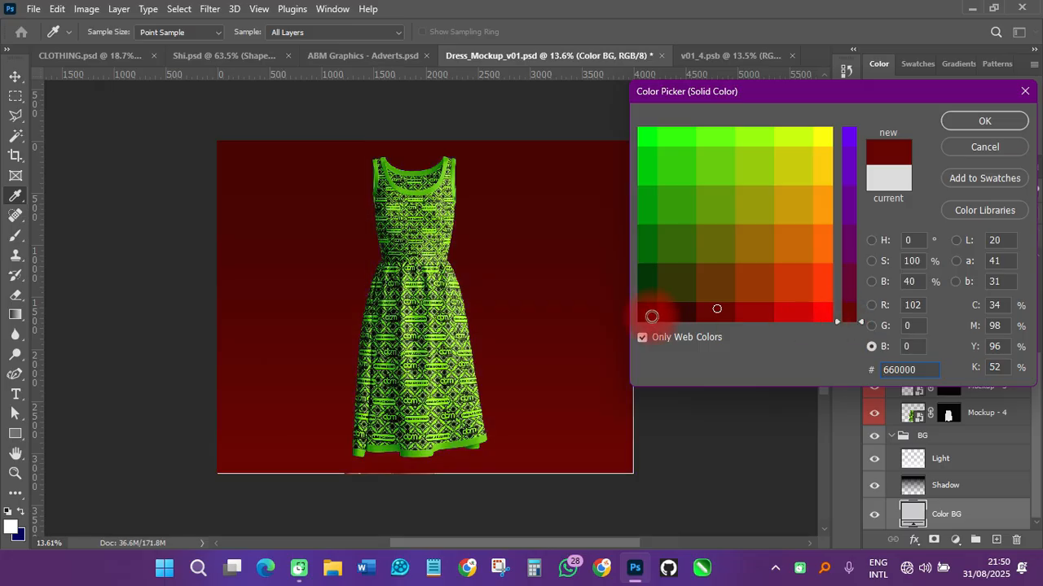
{"action": "left_click", "coordinate": [652, 315]}
{"action": "mouse_move", "coordinate": [654, 315]}
{"action": "left_mouse_down"}
{"action": "mouse_move", "coordinate": [673, 298]}
{"action": "mouse_move", "coordinate": [645, 286]}
{"action": "mouse_move", "coordinate": [672, 249]}
{"action": "mouse_move", "coordinate": [751, 247]}
{"action": "mouse_move", "coordinate": [803, 198]}
{"action": "mouse_move", "coordinate": [798, 163]}
{"action": "mouse_move", "coordinate": [849, 167]}
{"action": "left_mouse_up"}
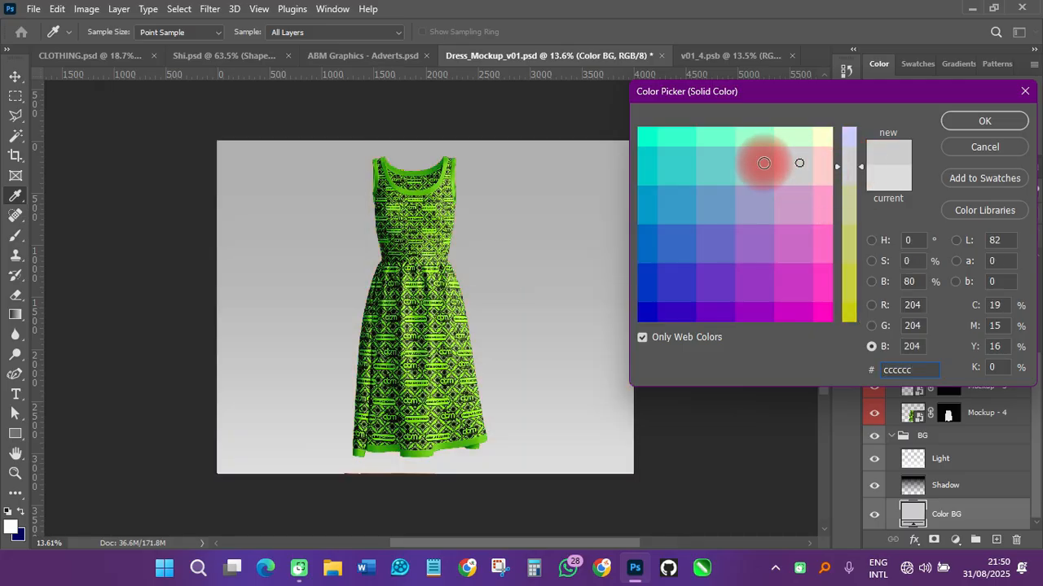
{"action": "mouse_move", "coordinate": [768, 156]}
{"action": "left_mouse_down"}
{"action": "mouse_move", "coordinate": [763, 163]}
{"action": "mouse_move", "coordinate": [758, 137]}
{"action": "mouse_move", "coordinate": [790, 162]}
{"action": "left_mouse_up"}
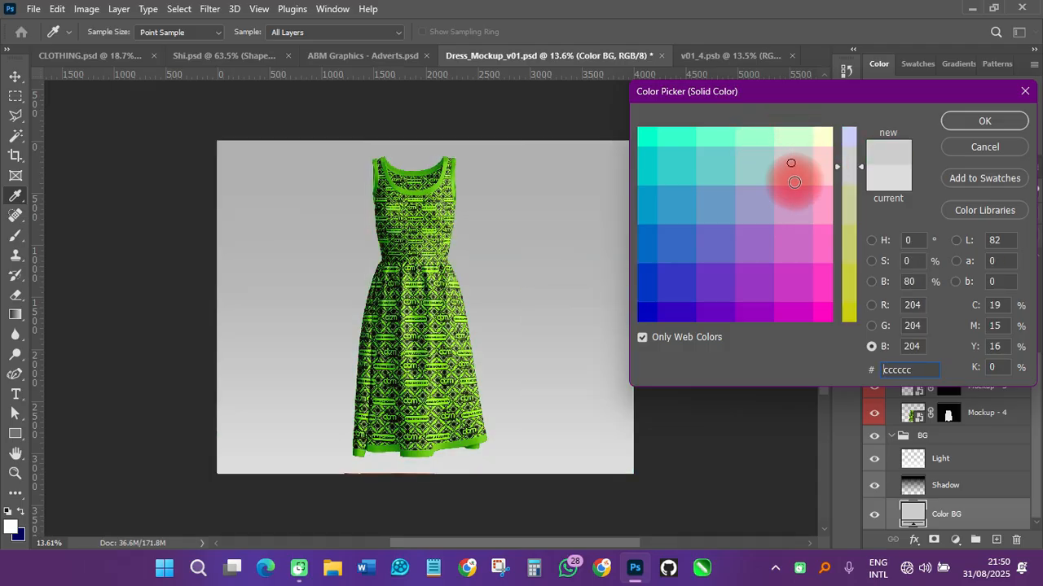
{"action": "left_click", "coordinate": [794, 181]}
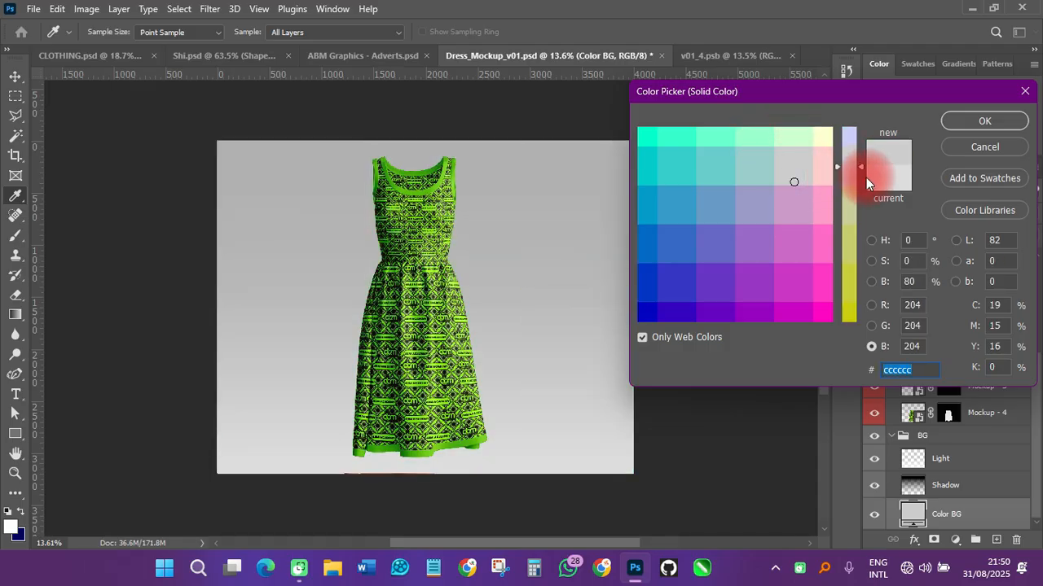
{"action": "left_click", "coordinate": [957, 124]}
Inspect the ABM ACADEMY pattern and green trim up close on the dress's skirt, waist and bodice
{"action": "left_click_drag", "start_coordinate": [415, 302], "coordinate": [418, 279]}
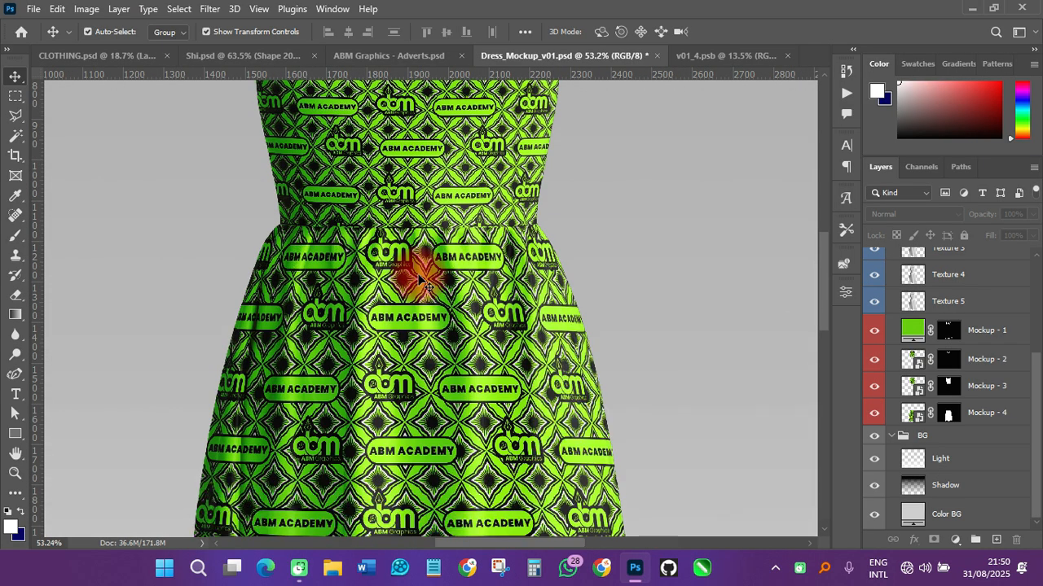
{"action": "scroll", "coordinate": [418, 279], "scroll_direction": "down", "scroll_amount": 7}
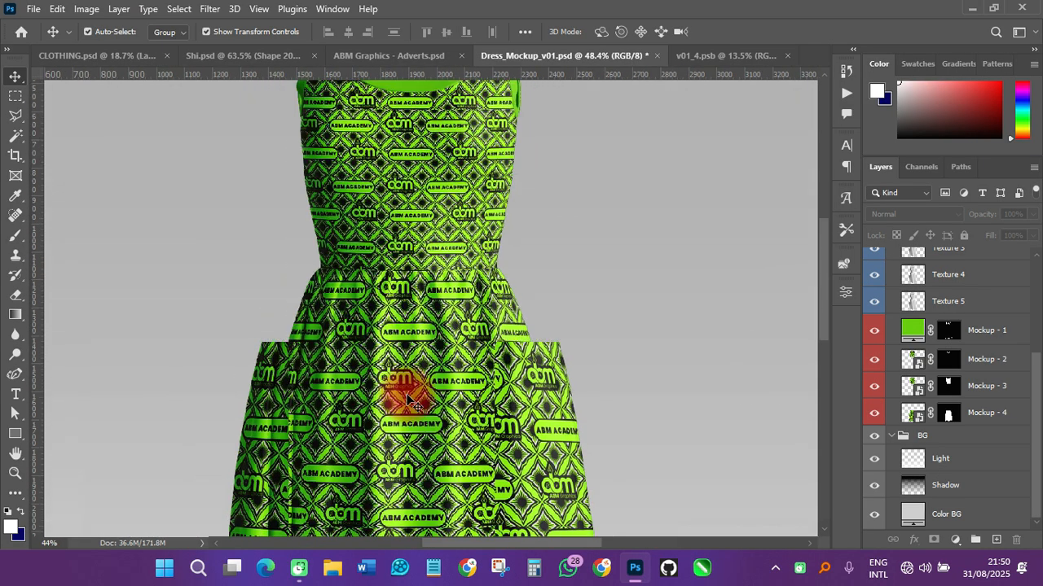
{"action": "scroll", "coordinate": [430, 167], "scroll_direction": "up", "scroll_amount": 4}
{"action": "scroll", "coordinate": [430, 167], "scroll_direction": "up", "scroll_amount": 4}
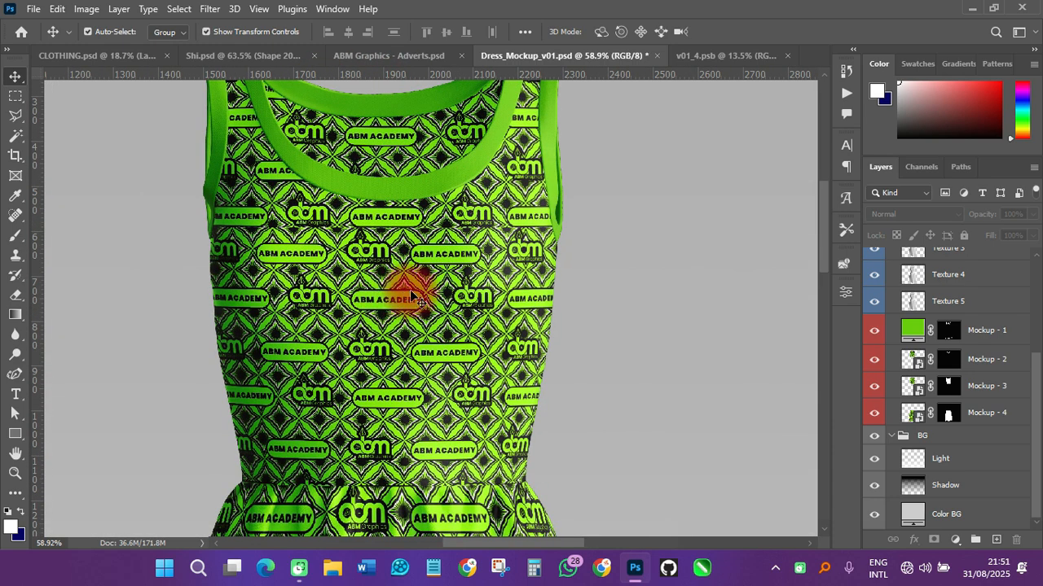
Switch to CLOTHING.psd and examine the flat source pattern up close
{"action": "left_click", "coordinate": [122, 56]}
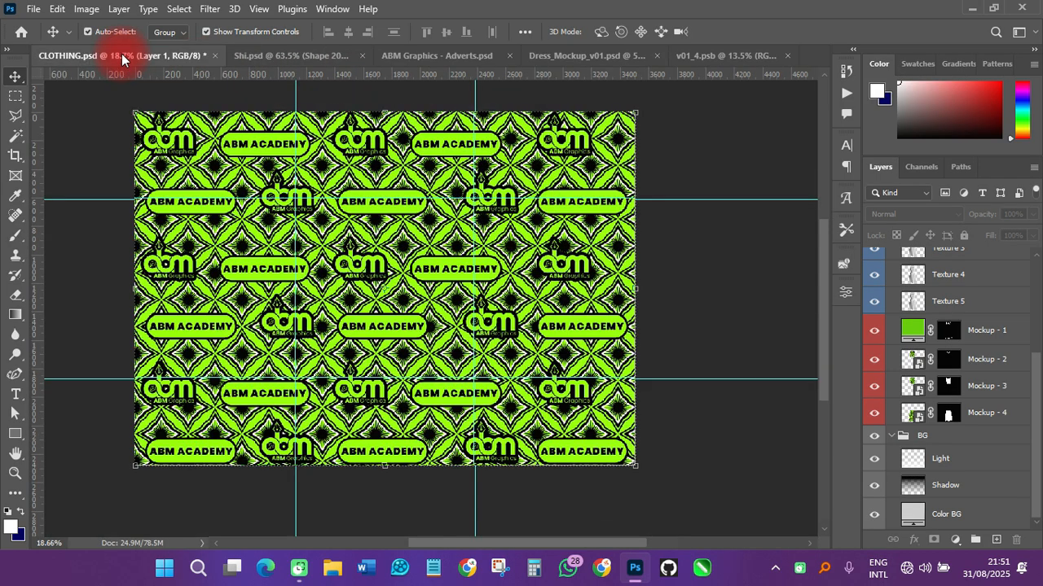
{"action": "scroll", "coordinate": [443, 322], "scroll_direction": "up", "scroll_amount": 4}
{"action": "scroll", "coordinate": [670, 338], "scroll_direction": "down", "scroll_amount": 2}
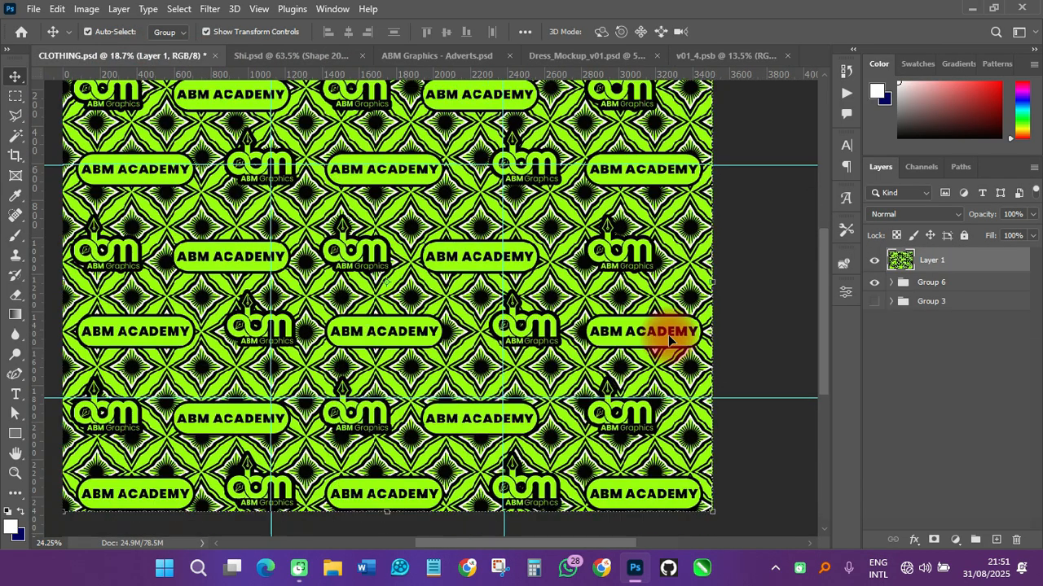